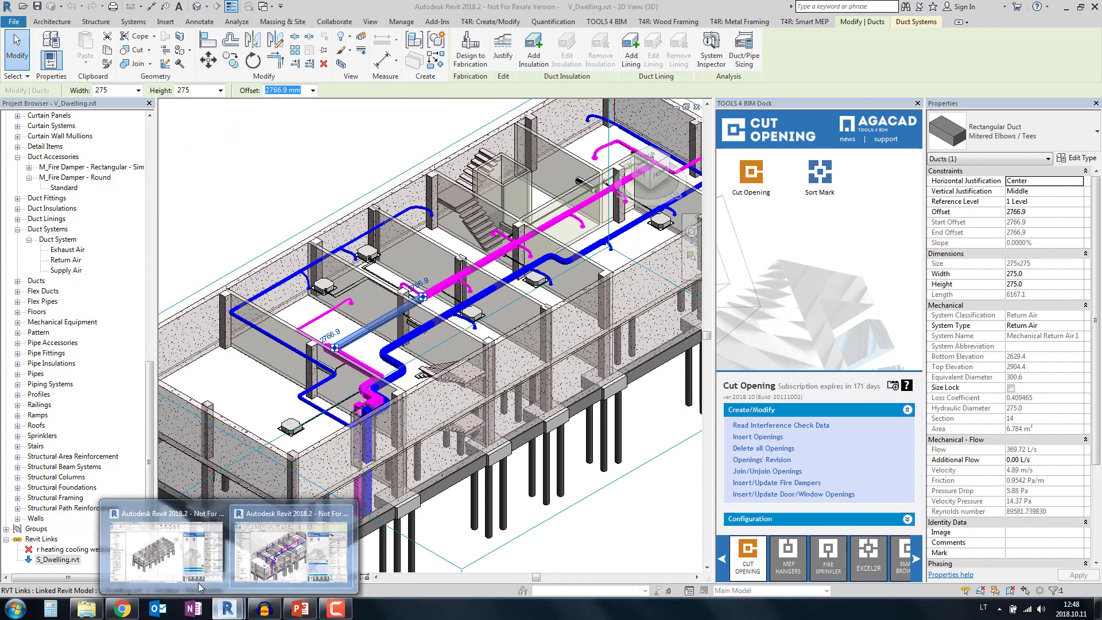
Step: Switch to the S_Dwelling project and open the openings configuration at the cut offsets for sanitary pipes
{"action": "left_click", "coordinate": [191, 561]}
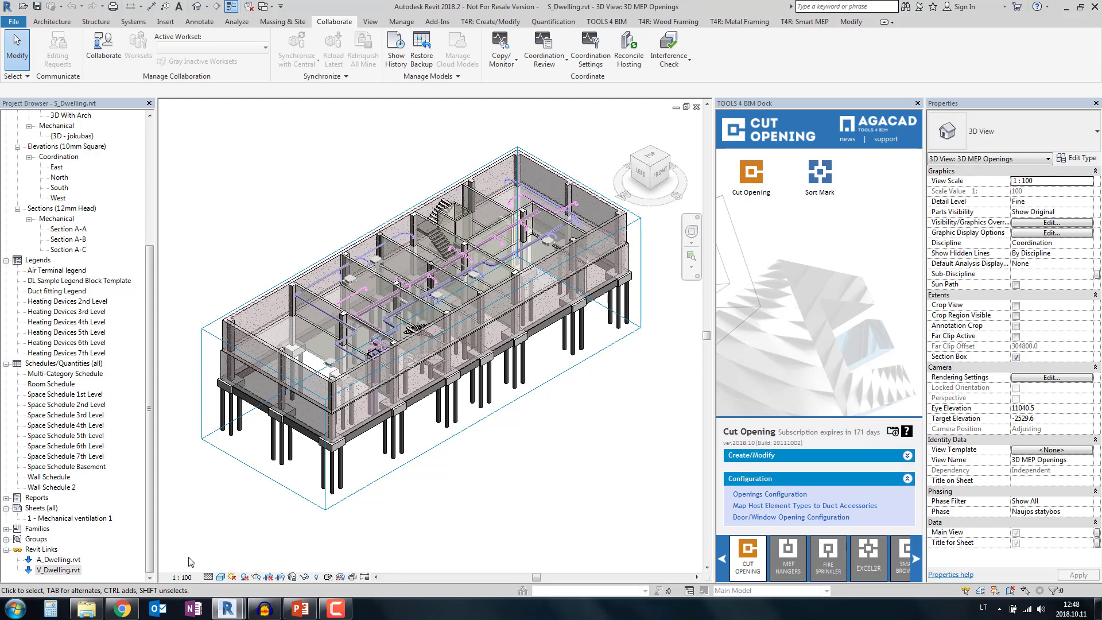
{"action": "left_click", "coordinate": [757, 494]}
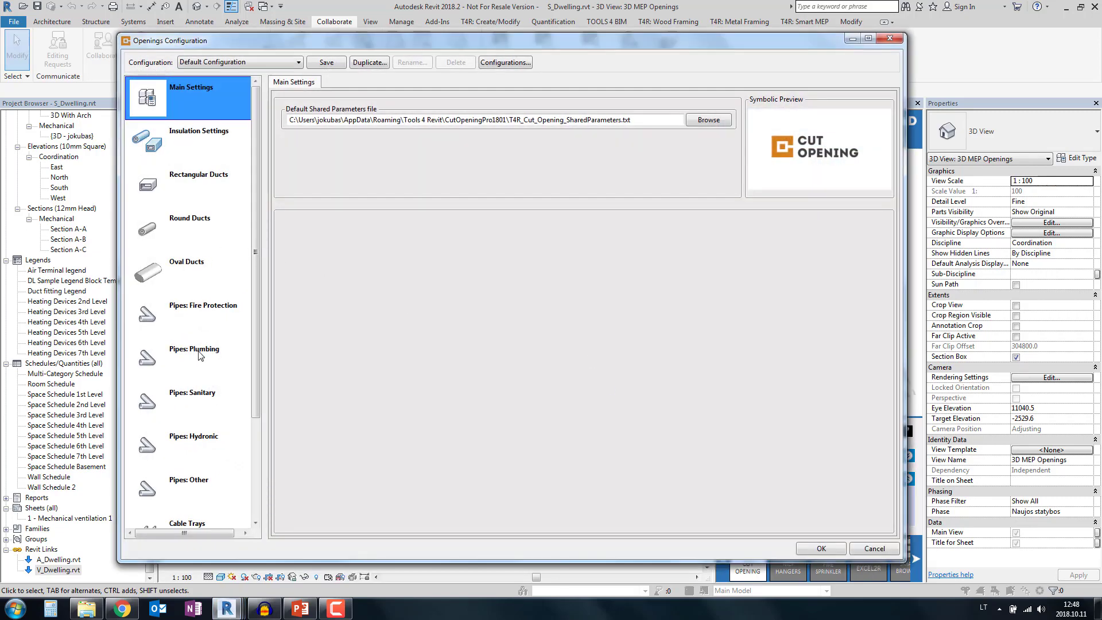
{"action": "left_click", "coordinate": [174, 321]}
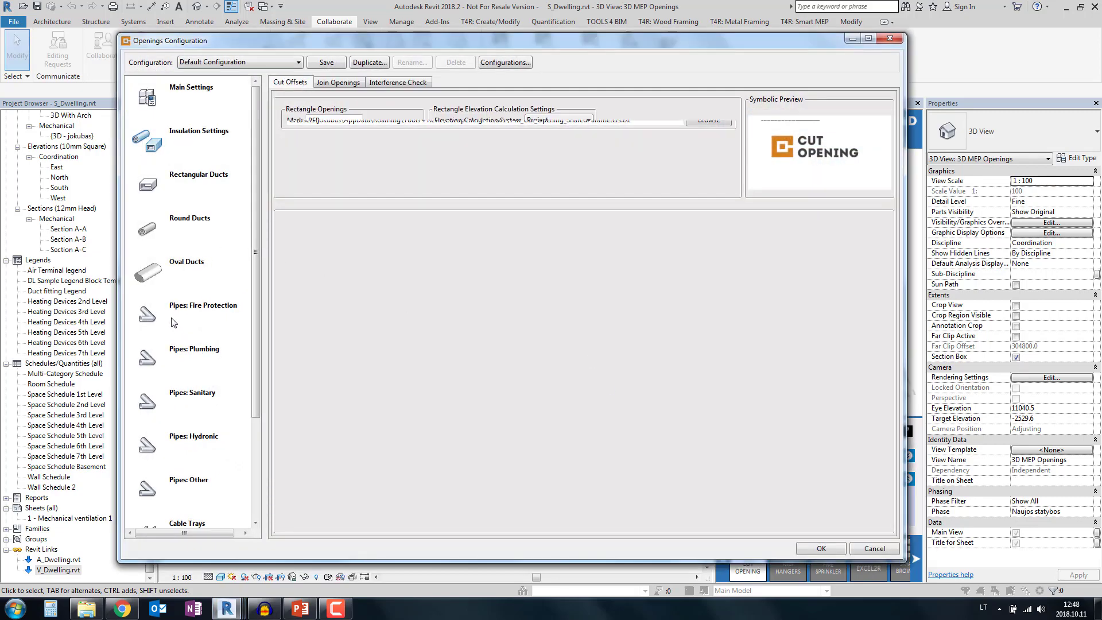
{"action": "left_click", "coordinate": [187, 361]}
{"action": "left_click", "coordinate": [186, 409]}
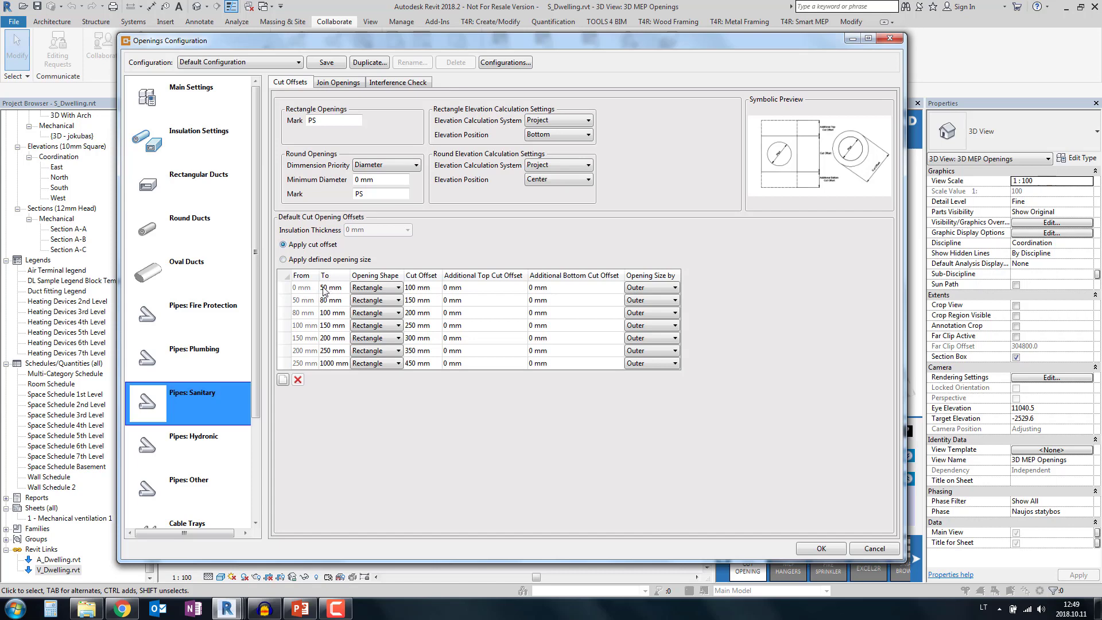
Step: Review the cut offset ranges, opening shape and opening size options for sanitary pipes, and look through the other element categories
{"action": "left_click_drag", "start_coordinate": [309, 292], "coordinate": [337, 290]}
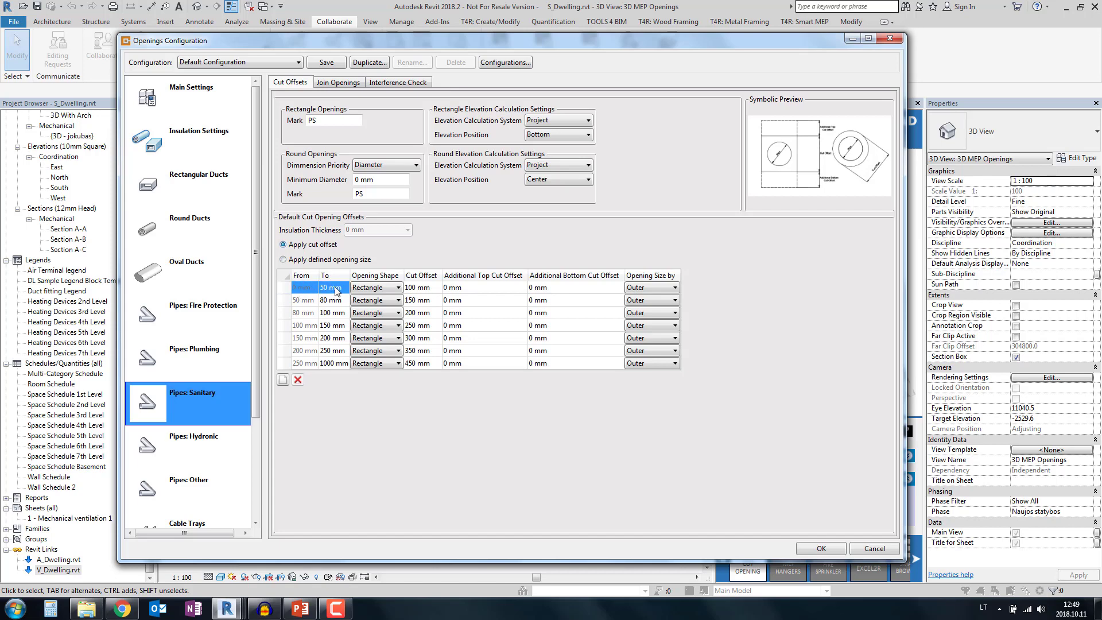
{"action": "left_click", "coordinate": [398, 289]}
{"action": "left_click", "coordinate": [425, 290]}
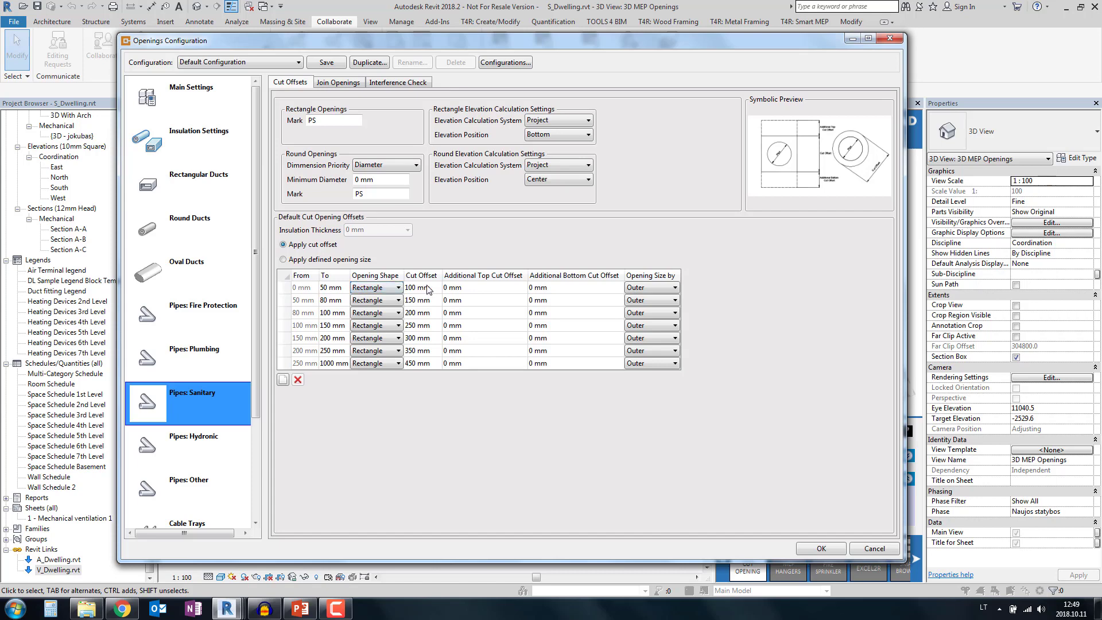
{"action": "left_click", "coordinate": [434, 289]}
{"action": "left_click", "coordinate": [660, 288]}
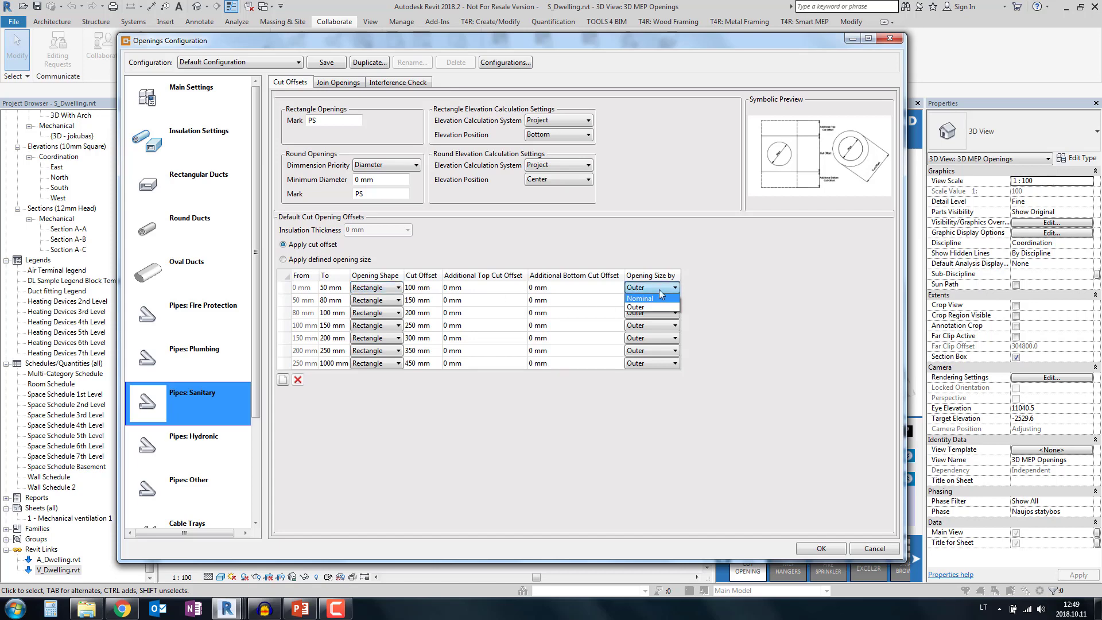
{"action": "left_click", "coordinate": [660, 290]}
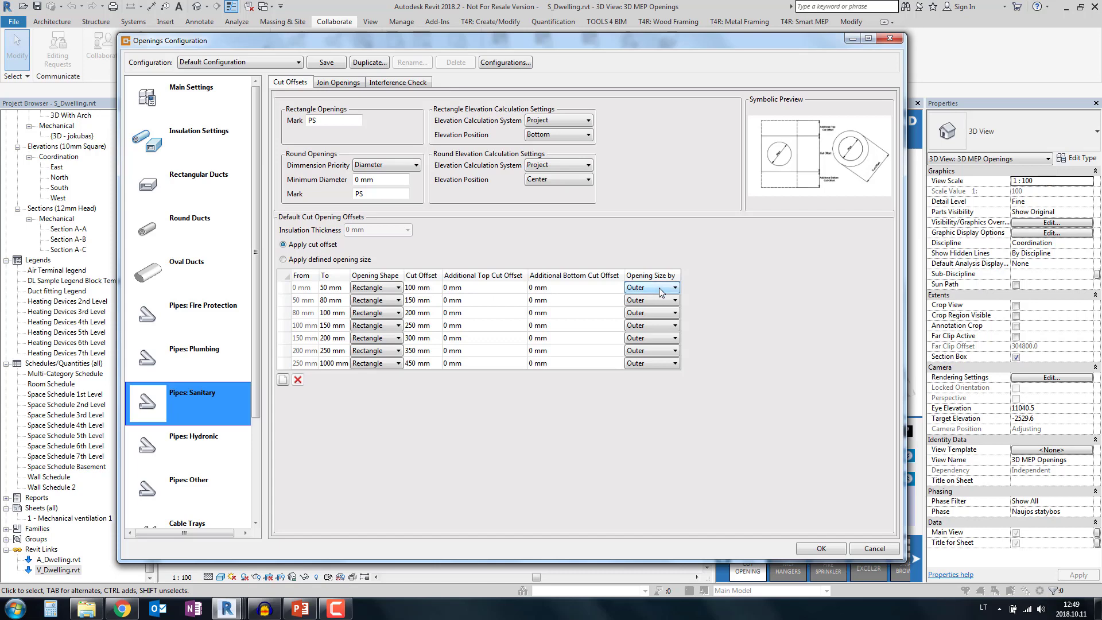
{"action": "left_click", "coordinate": [189, 357]}
{"action": "left_click", "coordinate": [188, 313]}
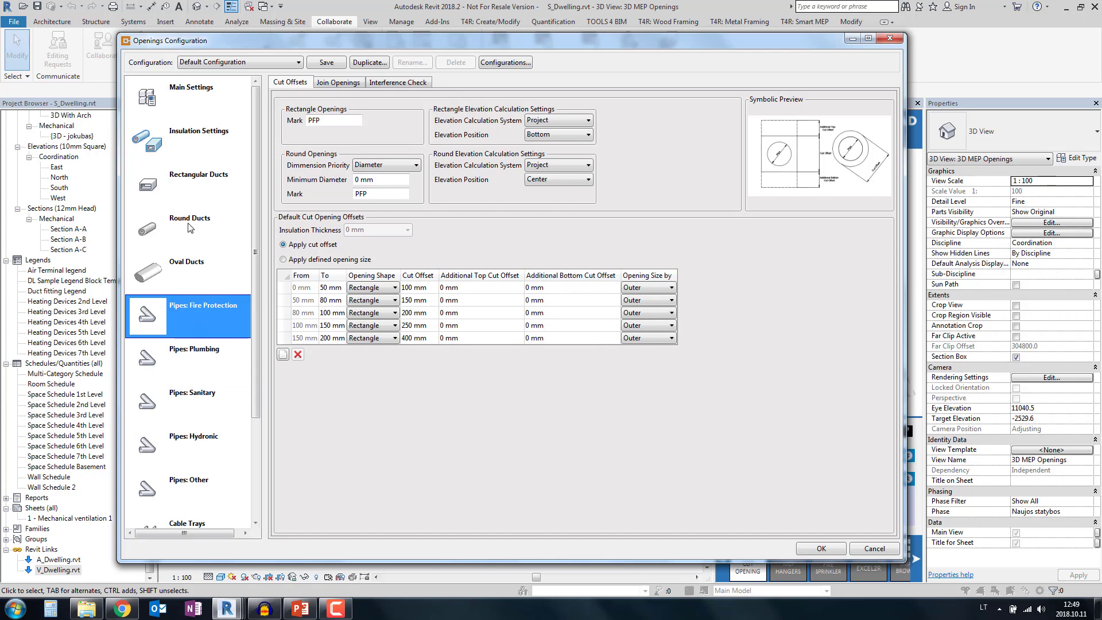
{"action": "left_click_drag", "start_coordinate": [256, 313], "coordinate": [256, 381]}
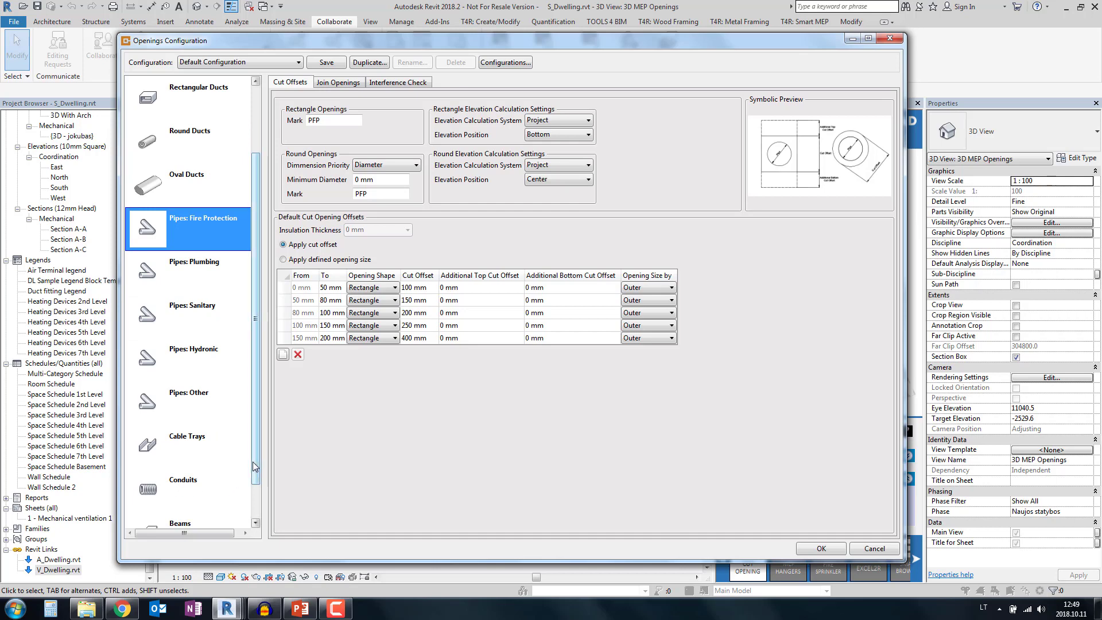
{"action": "scroll", "coordinate": [163, 483], "scroll_direction": "down", "scroll_amount": 1}
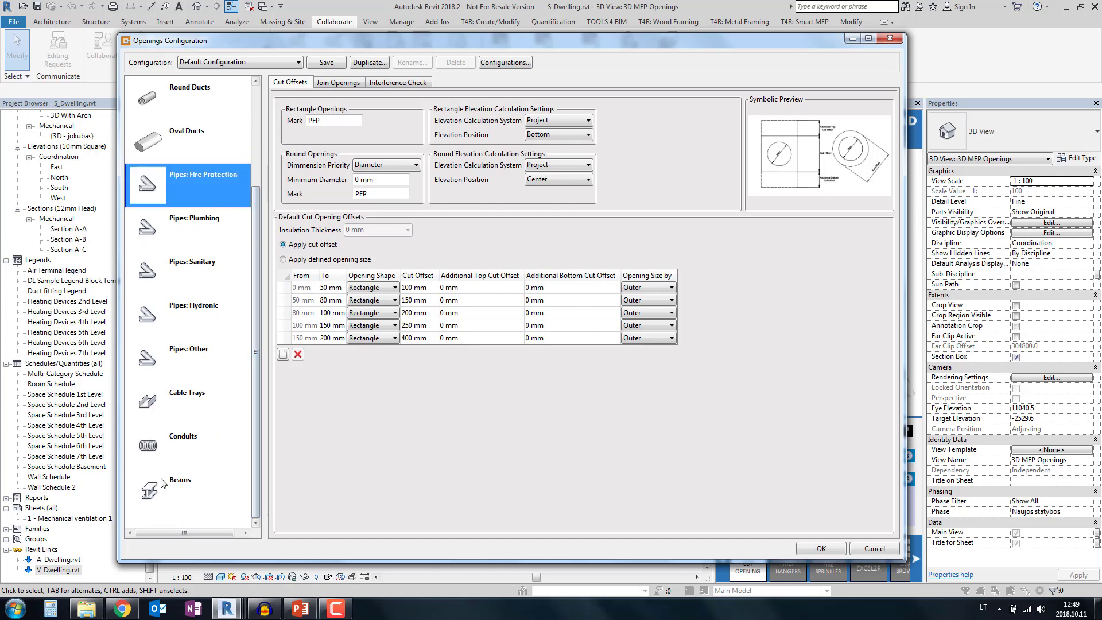
Step: Review the join openings and interference check settings for fire protection pipes
{"action": "left_click", "coordinate": [337, 83]}
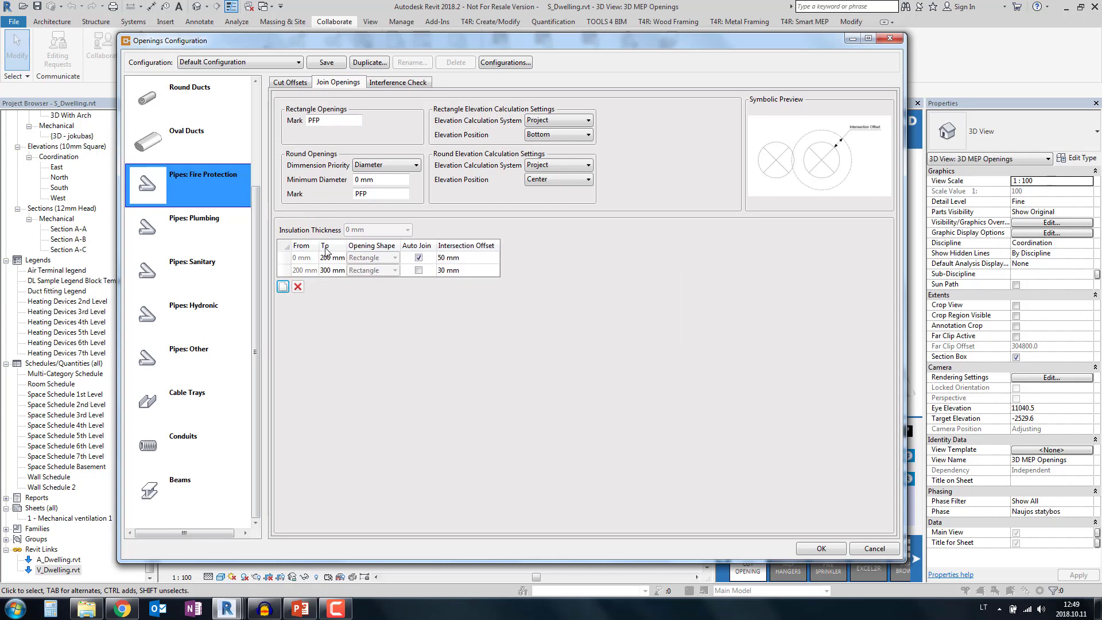
{"action": "left_click", "coordinate": [302, 262]}
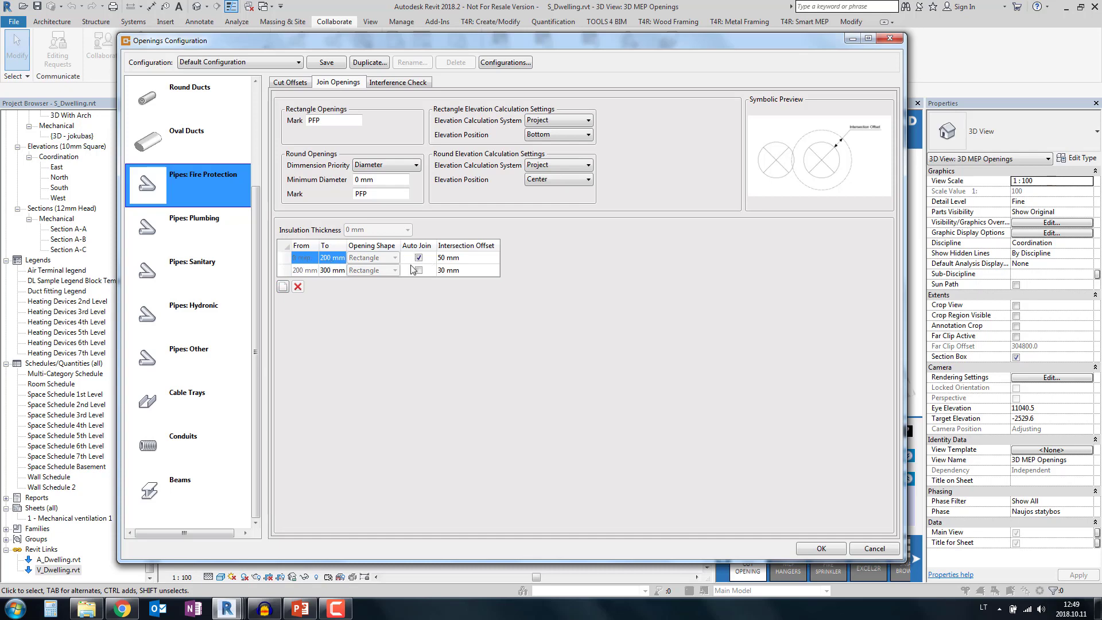
{"action": "left_click", "coordinate": [470, 262]}
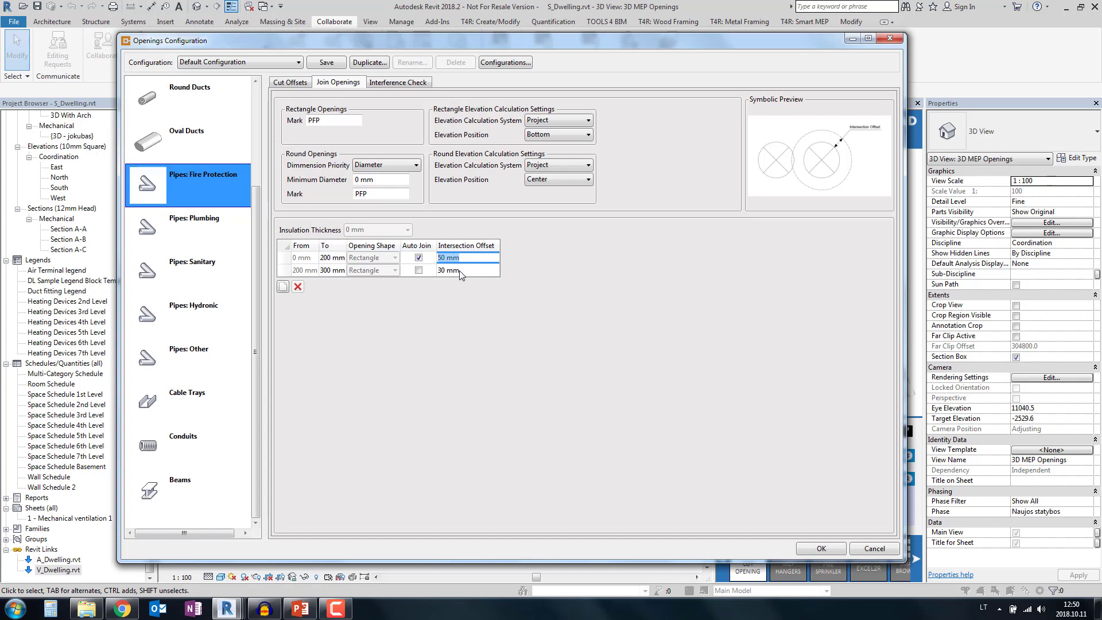
{"action": "left_click", "coordinate": [393, 260]}
{"action": "left_click", "coordinate": [396, 84]}
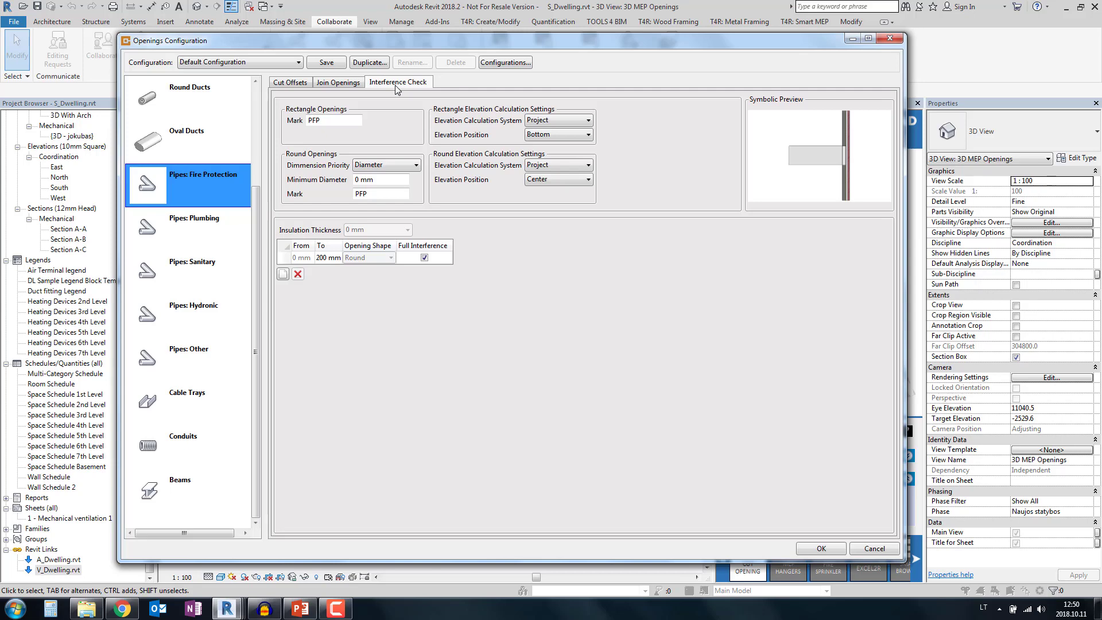
{"action": "mouse_move", "coordinate": [775, 180]}
{"action": "left_click", "coordinate": [424, 257]}
Step: Check where the Cut Opening configuration files are stored and close the openings configuration without saving
{"action": "left_click", "coordinate": [256, 65]}
{"action": "left_click", "coordinate": [505, 62]}
{"action": "left_click", "coordinate": [505, 62]}
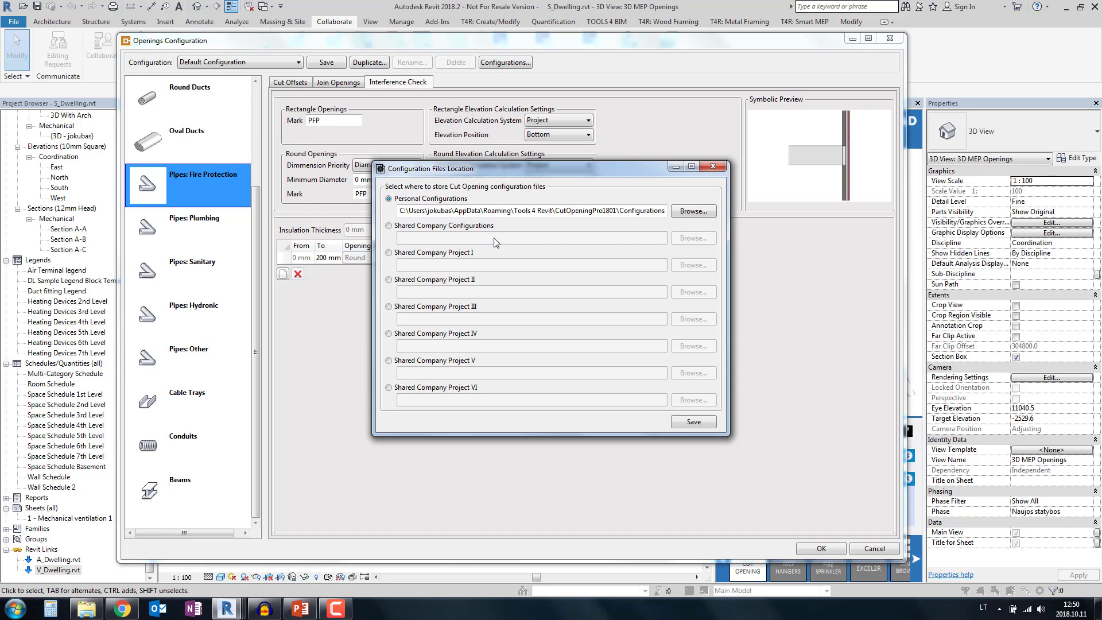
{"action": "left_click", "coordinate": [713, 168]}
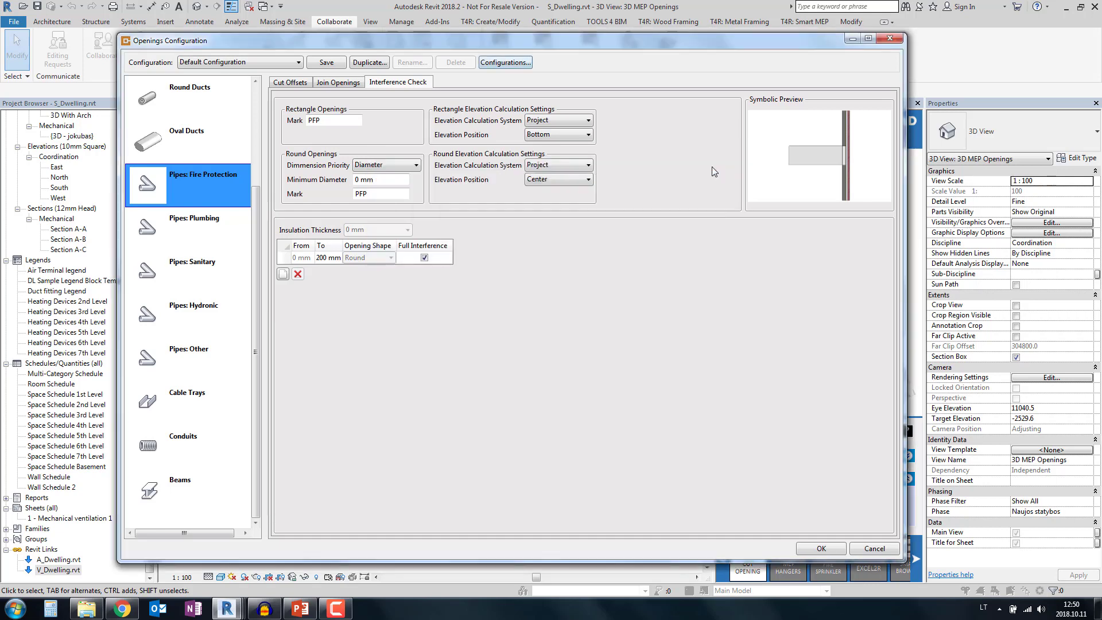
{"action": "left_click", "coordinate": [889, 39]}
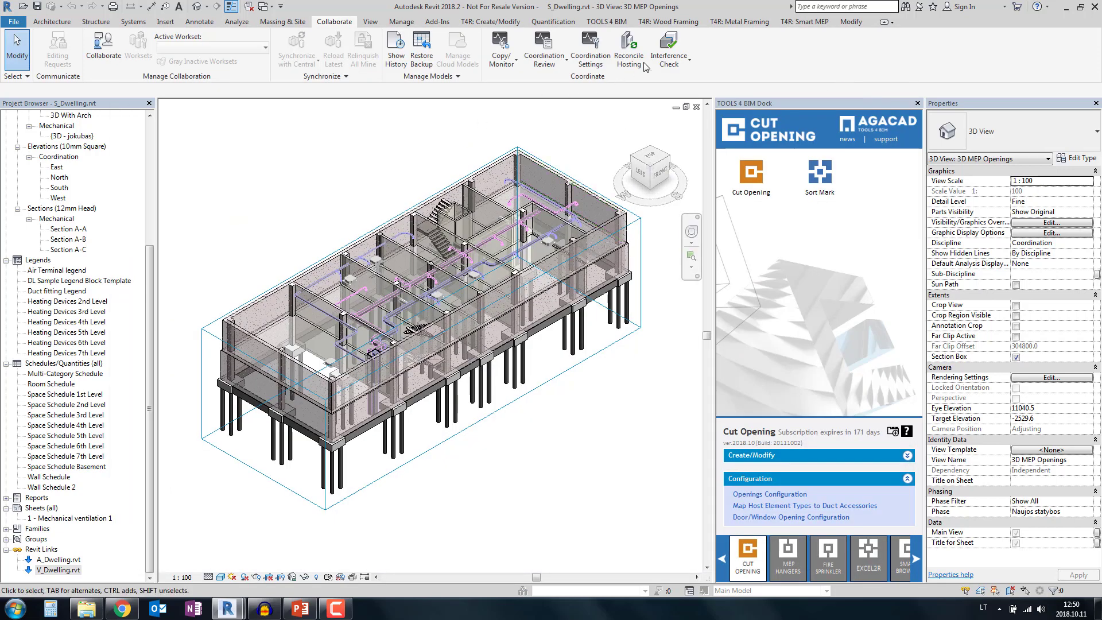
Step: Start an interference check with the current project's columns, floors, roofs, structural foundations, structural framing and walls
{"action": "left_click", "coordinate": [668, 57]}
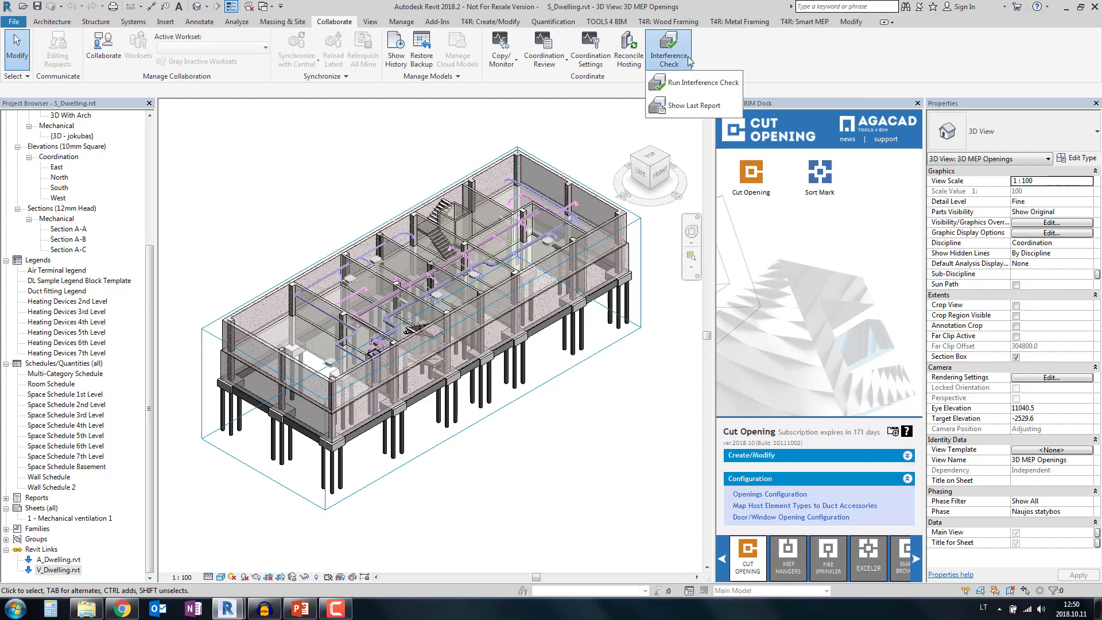
{"action": "left_click", "coordinate": [705, 83]}
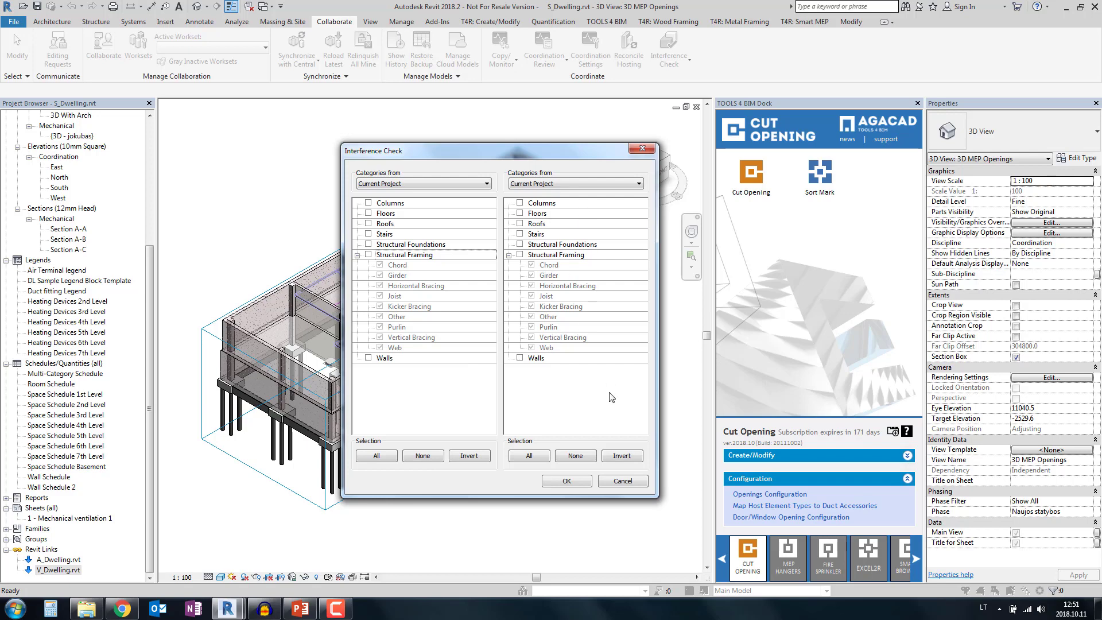
{"action": "left_click", "coordinate": [368, 203]}
{"action": "left_click", "coordinate": [368, 213]}
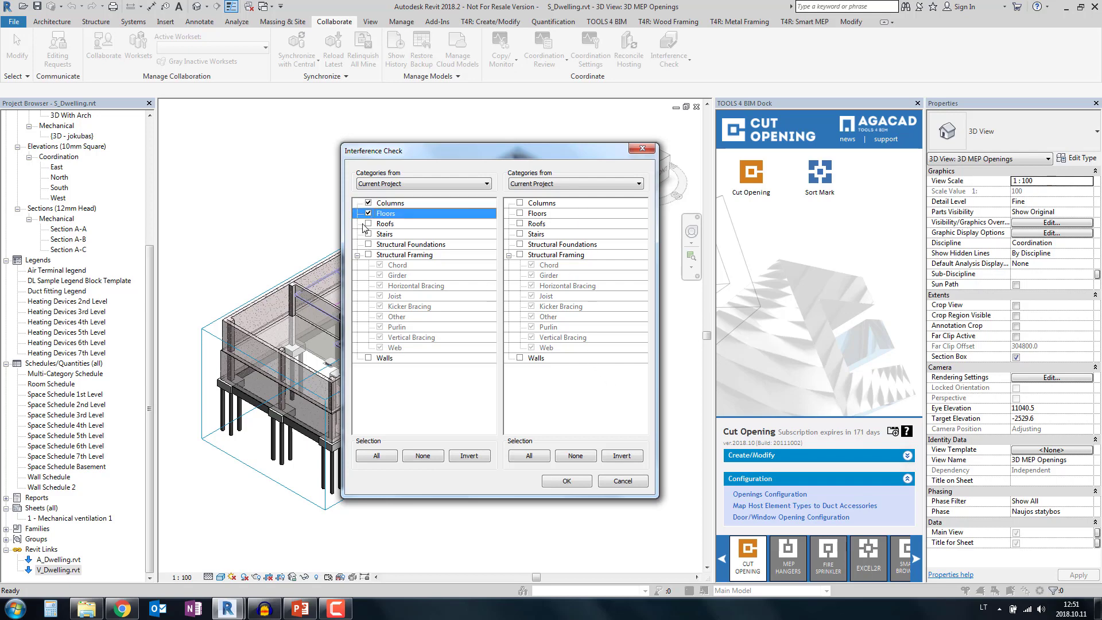
{"action": "left_click", "coordinate": [368, 224]}
{"action": "left_click", "coordinate": [368, 244]}
{"action": "left_click", "coordinate": [367, 254]}
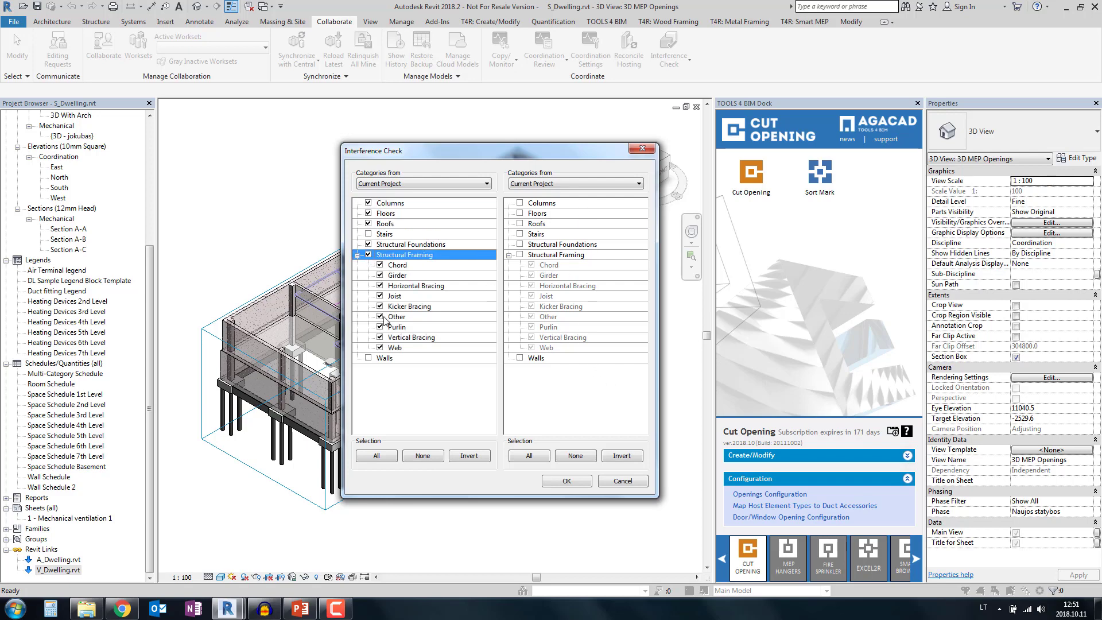
{"action": "left_click", "coordinate": [368, 357]}
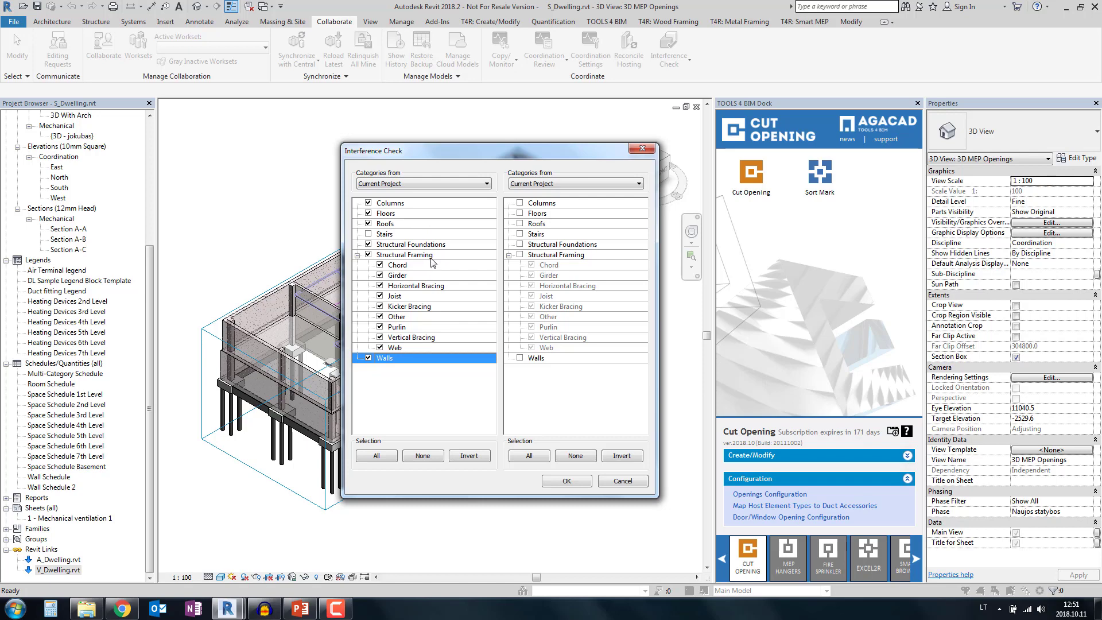
Step: Choose the ducts and pipes of V_Dwelling.rvt as the second set of categories and run the interference check
{"action": "left_click", "coordinate": [551, 184]}
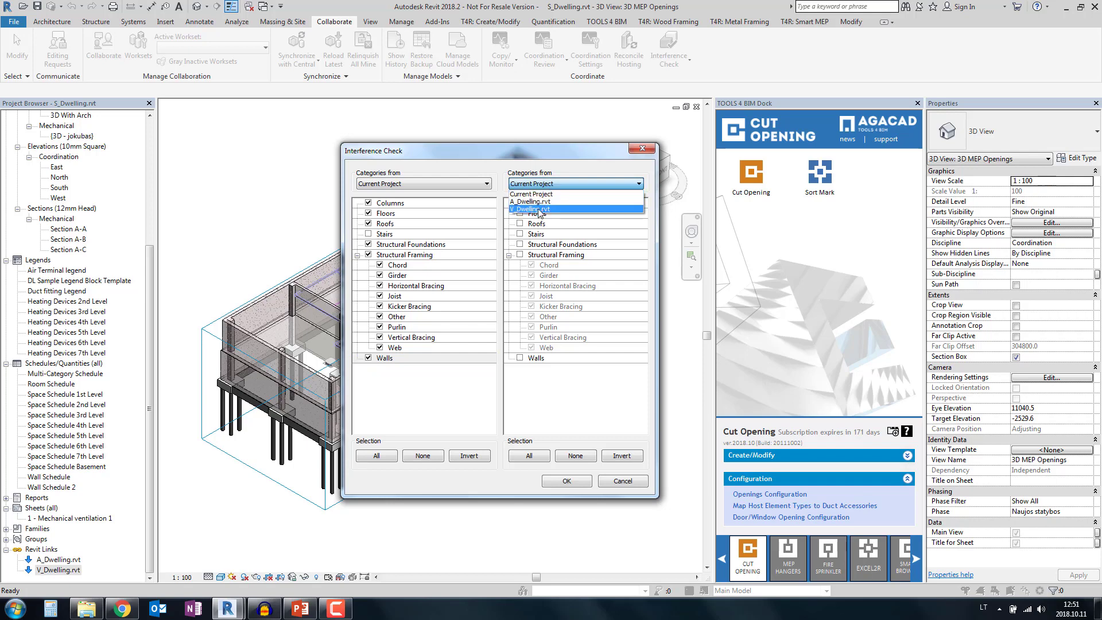
{"action": "left_click", "coordinate": [539, 210]}
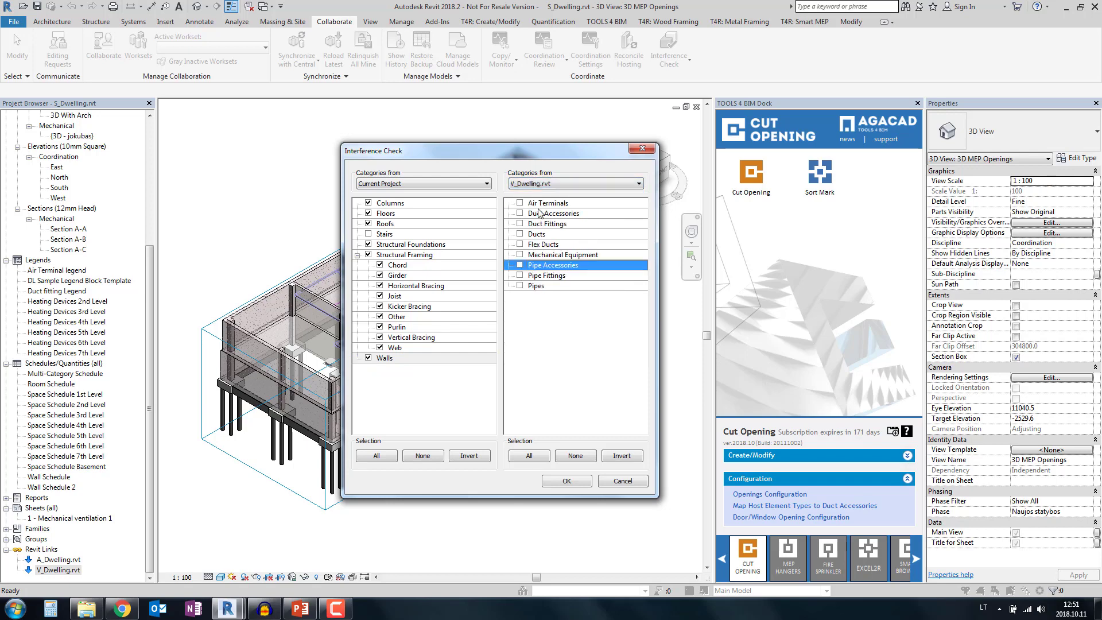
{"action": "left_click", "coordinate": [520, 234]}
{"action": "left_click", "coordinate": [520, 286]}
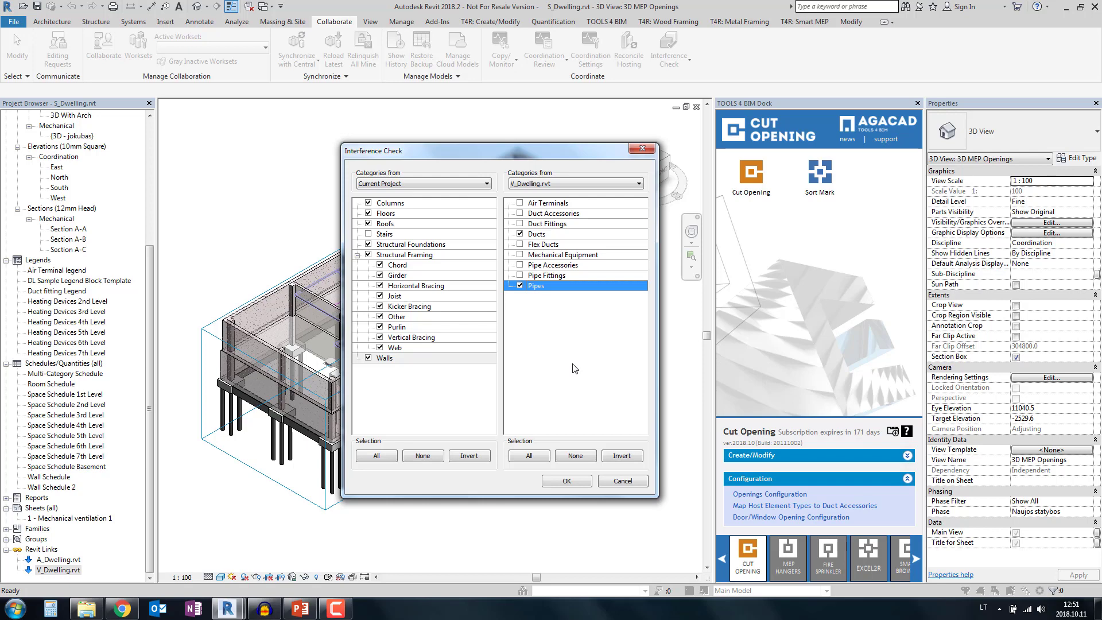
{"action": "left_click", "coordinate": [565, 481]}
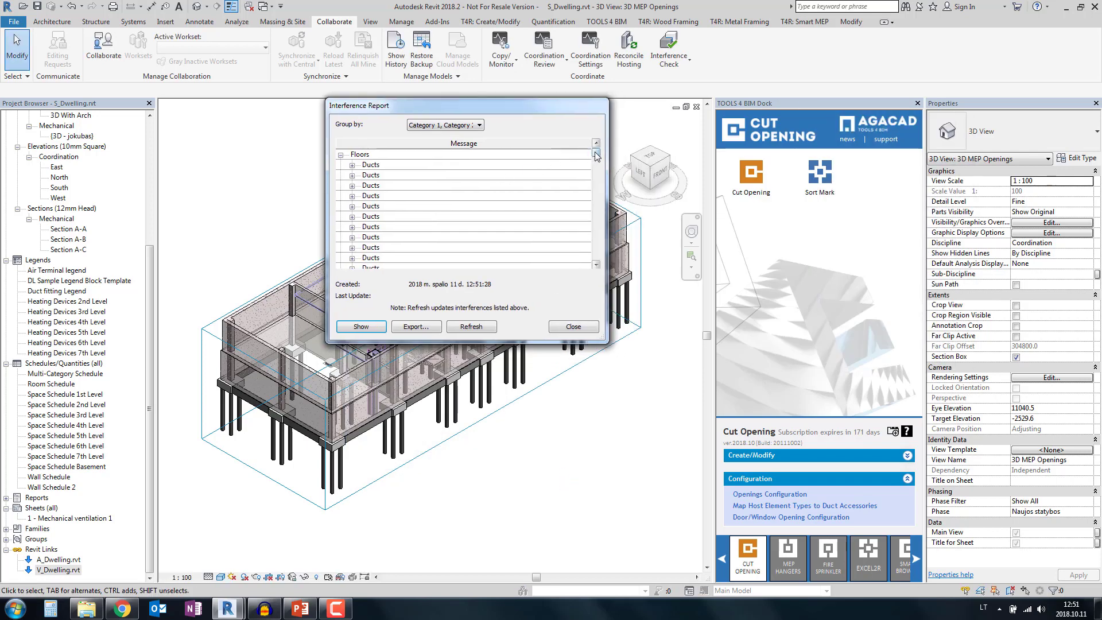
Step: Look through the duct clashes listed under Floors in the interference report
{"action": "mouse_move", "coordinate": [596, 154]}
{"action": "left_mouse_down"}
{"action": "mouse_move", "coordinate": [593, 282]}
{"action": "mouse_move", "coordinate": [597, 151]}
{"action": "left_mouse_up"}
{"action": "left_click", "coordinate": [379, 165]}
{"action": "left_click", "coordinate": [370, 176]}
{"action": "left_click", "coordinate": [388, 187]}
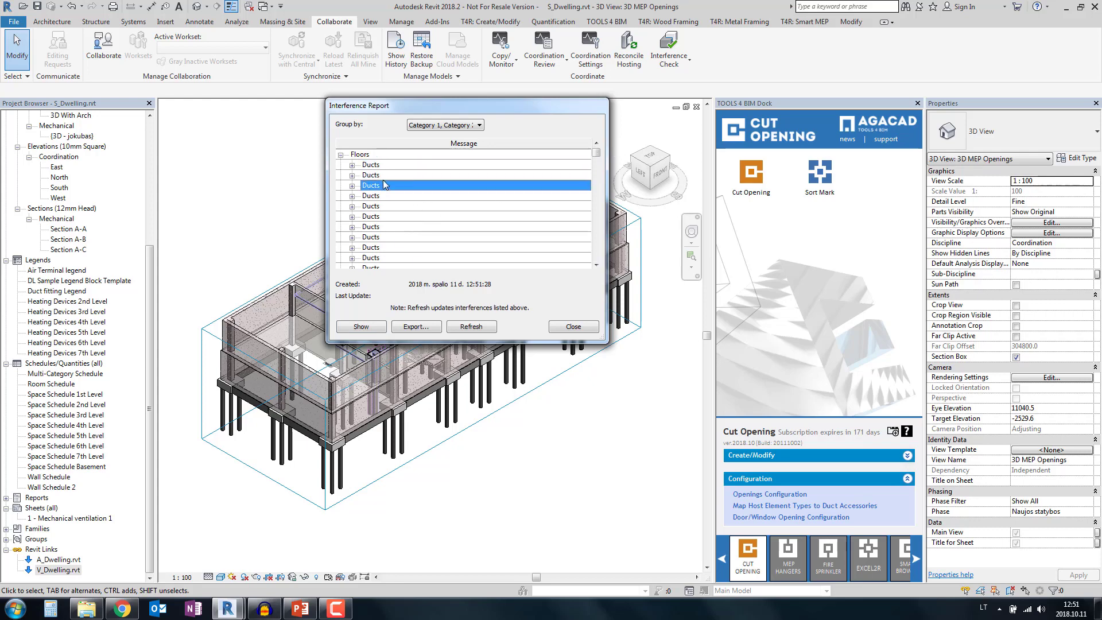
{"action": "left_click", "coordinate": [382, 175]}
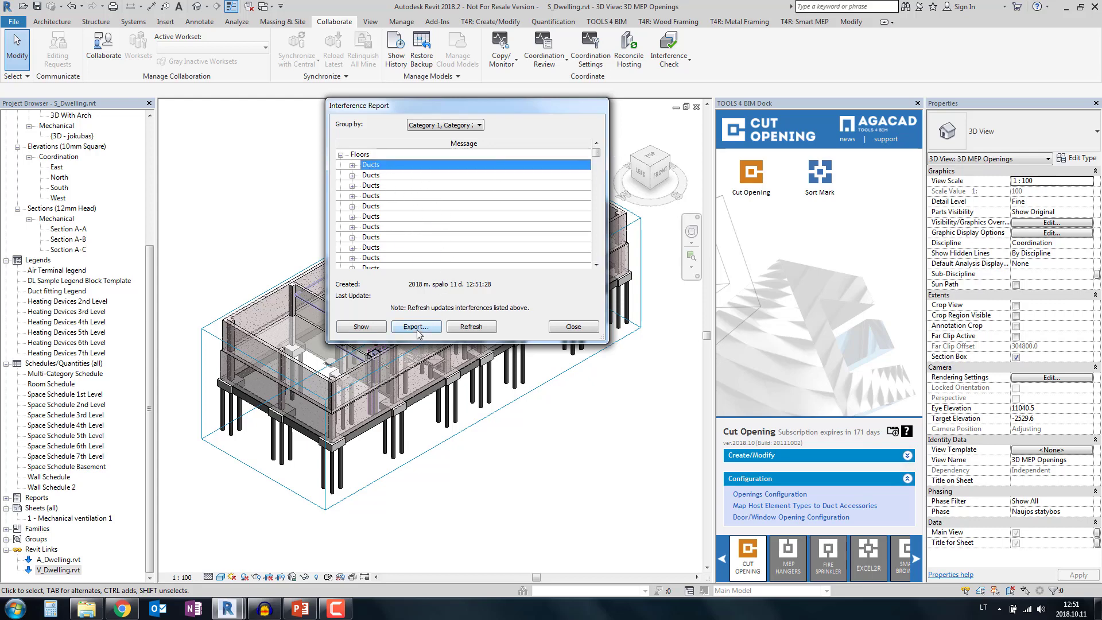
Step: Export the interference report to the Desktop as the HTML file S_Dwelling and close the report
{"action": "left_click", "coordinate": [418, 327]}
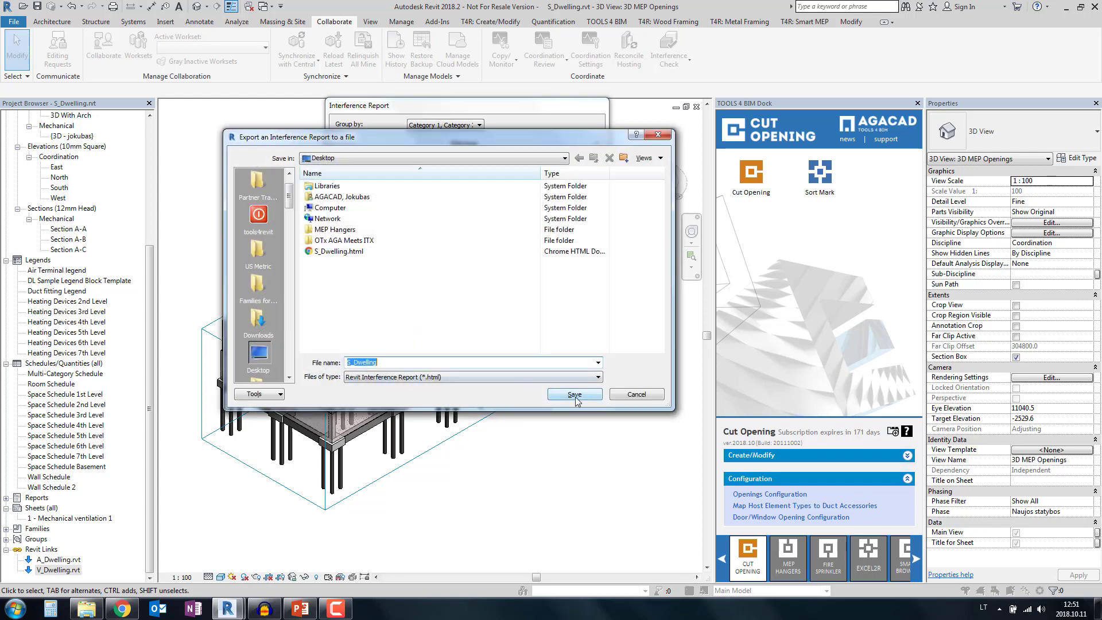
{"action": "left_click", "coordinate": [575, 395]}
{"action": "left_click", "coordinate": [578, 317]}
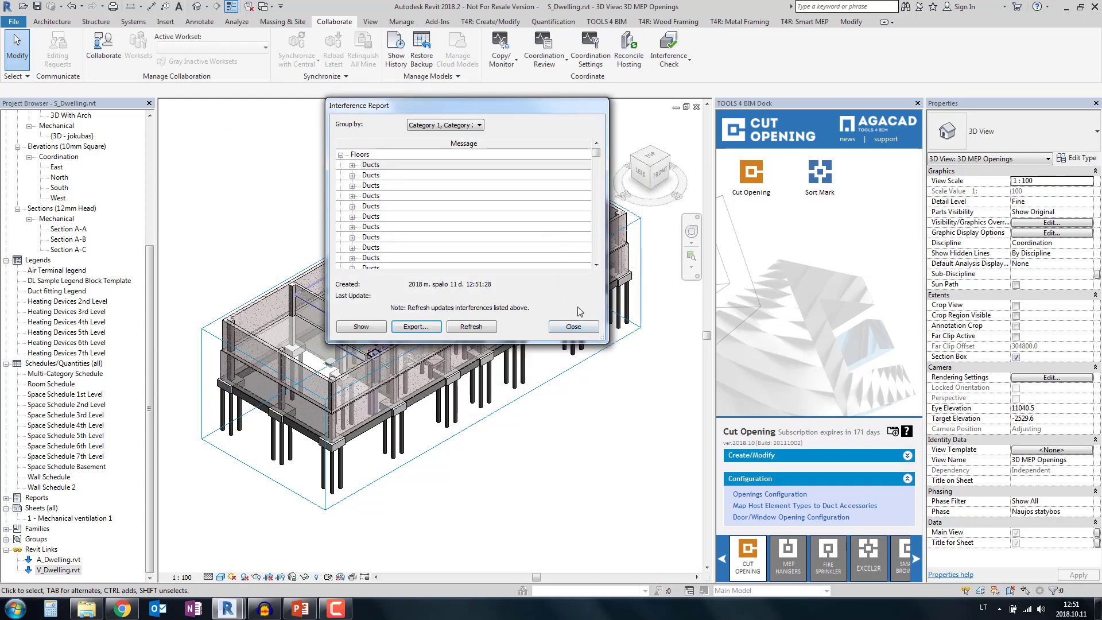
{"action": "left_click", "coordinate": [578, 329]}
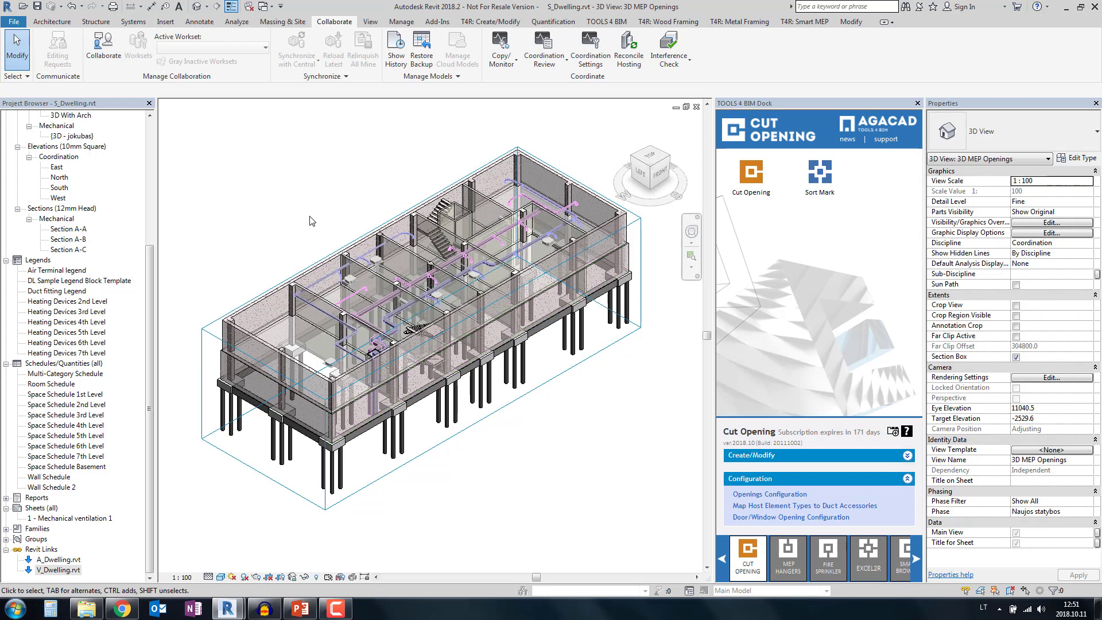
Step: Read the interference check data from the Desktop file S_Dwelling.html with Default Configuration and continue past the rejected duct sizes
{"action": "left_click", "coordinate": [751, 454]}
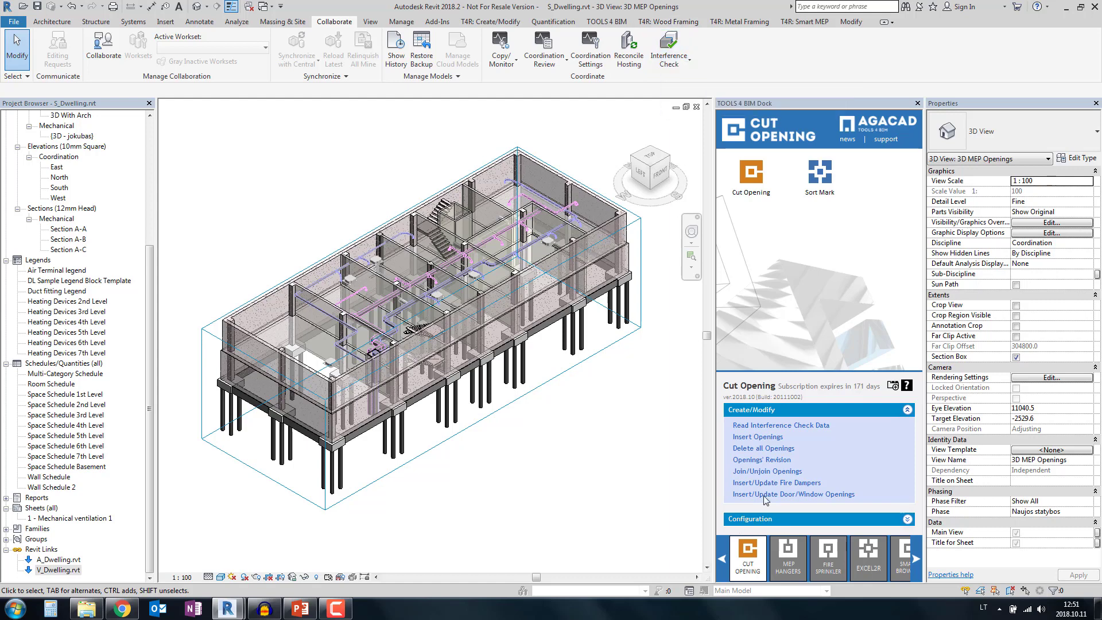
{"action": "left_click", "coordinate": [753, 428]}
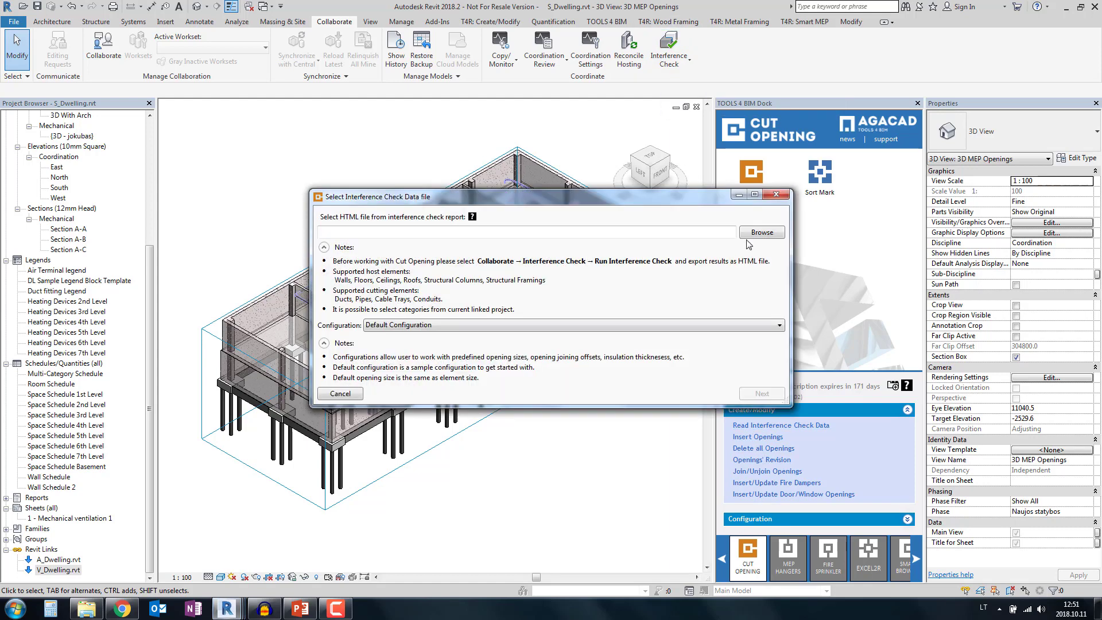
{"action": "left_click", "coordinate": [759, 232]}
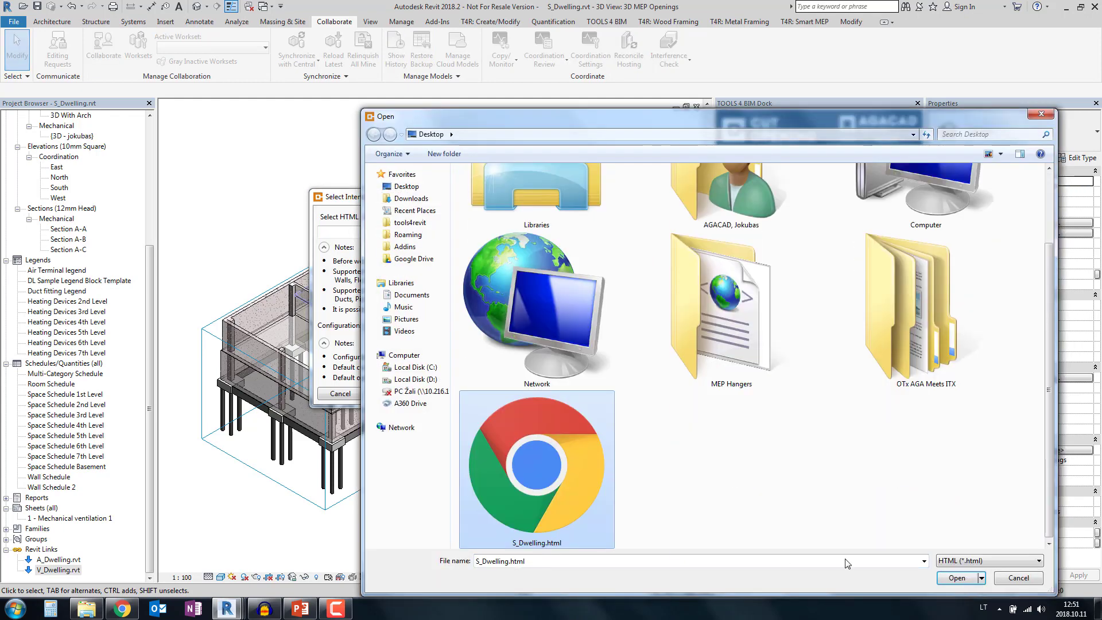
{"action": "left_click", "coordinate": [947, 579]}
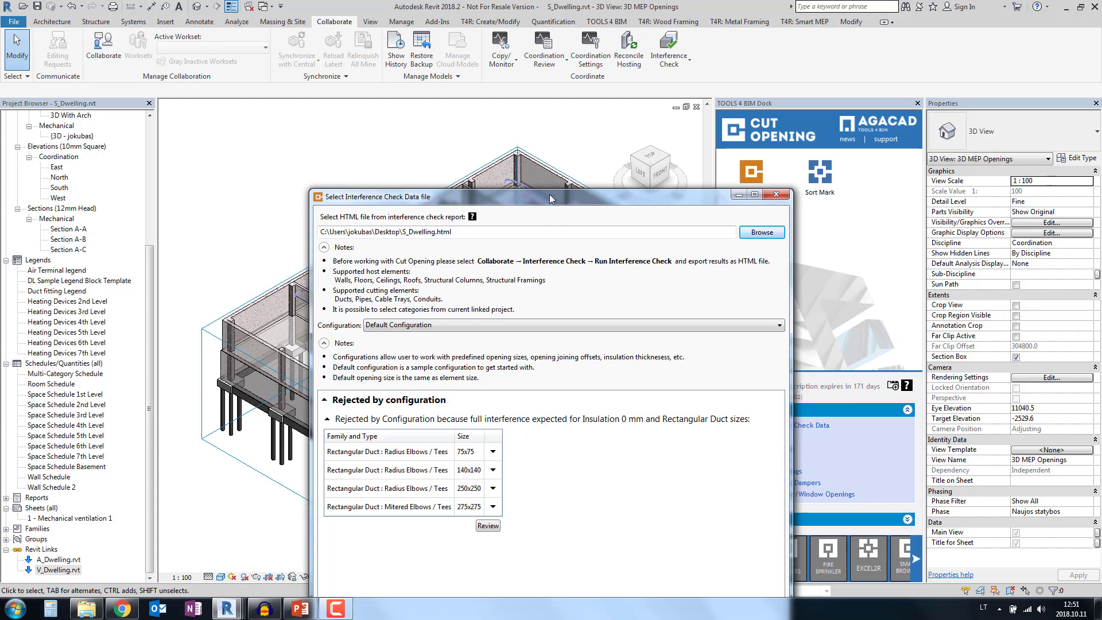
{"action": "left_click_drag", "start_coordinate": [549, 195], "coordinate": [528, 77]}
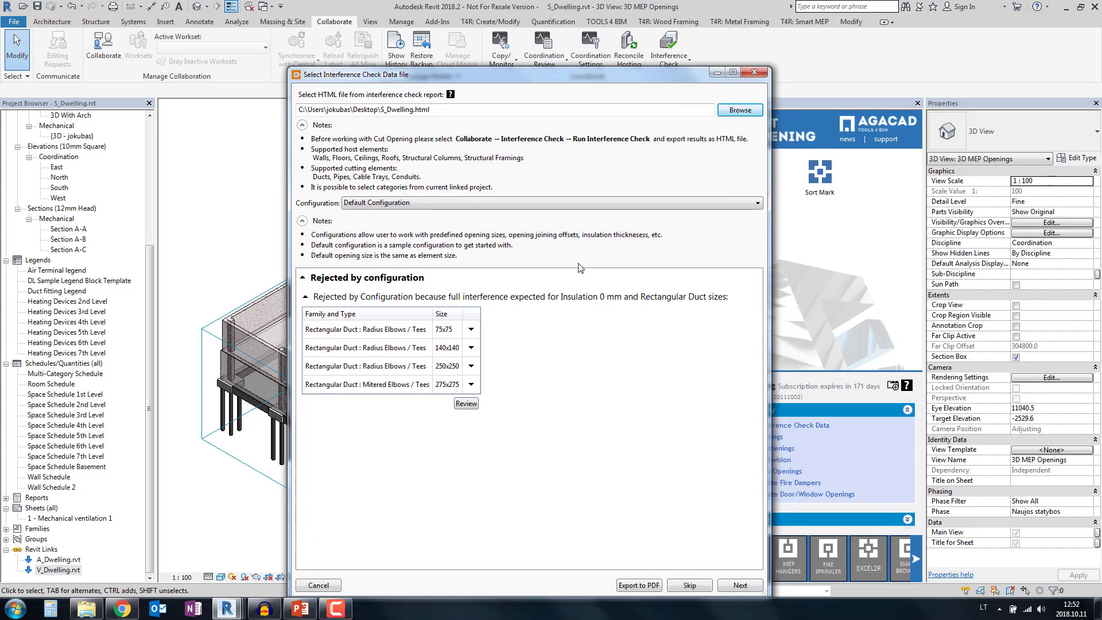
{"action": "left_click", "coordinate": [745, 583]}
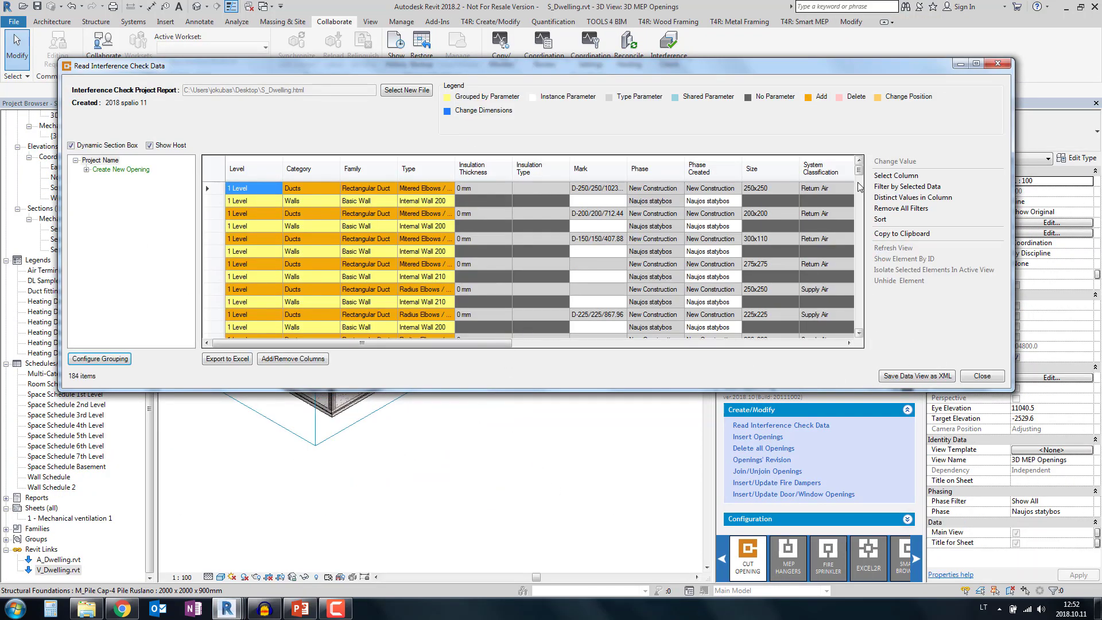
Step: Save the interference data view as XML over the existing Desktop file xml.xml and close the data window
{"action": "scroll", "coordinate": [859, 187], "scroll_direction": "down", "scroll_amount": 10}
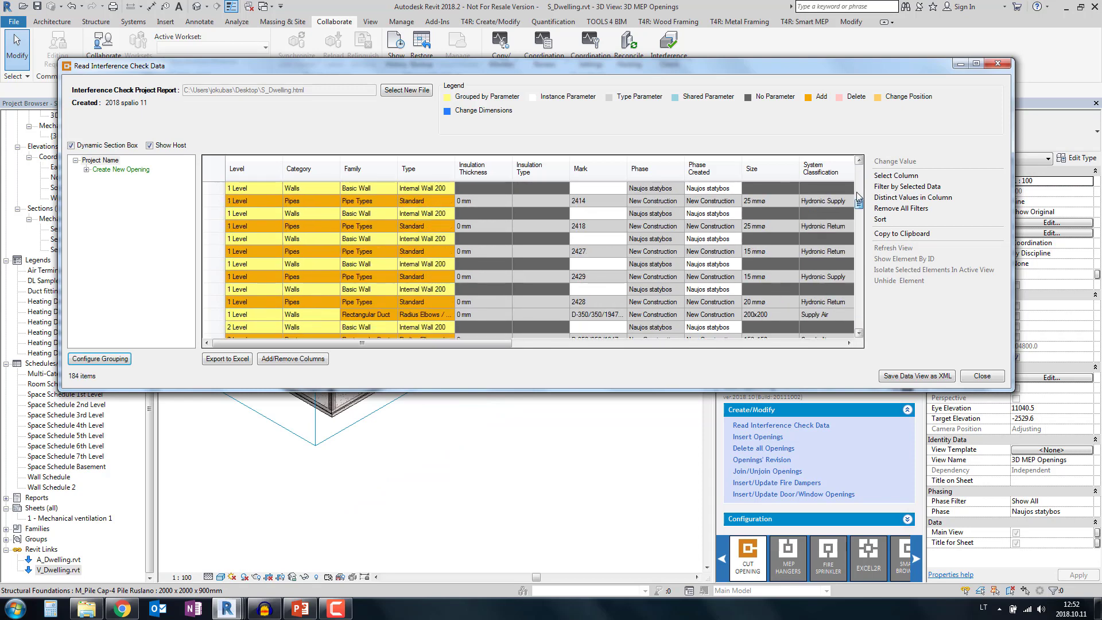
{"action": "left_click_drag", "start_coordinate": [858, 196], "coordinate": [858, 148]}
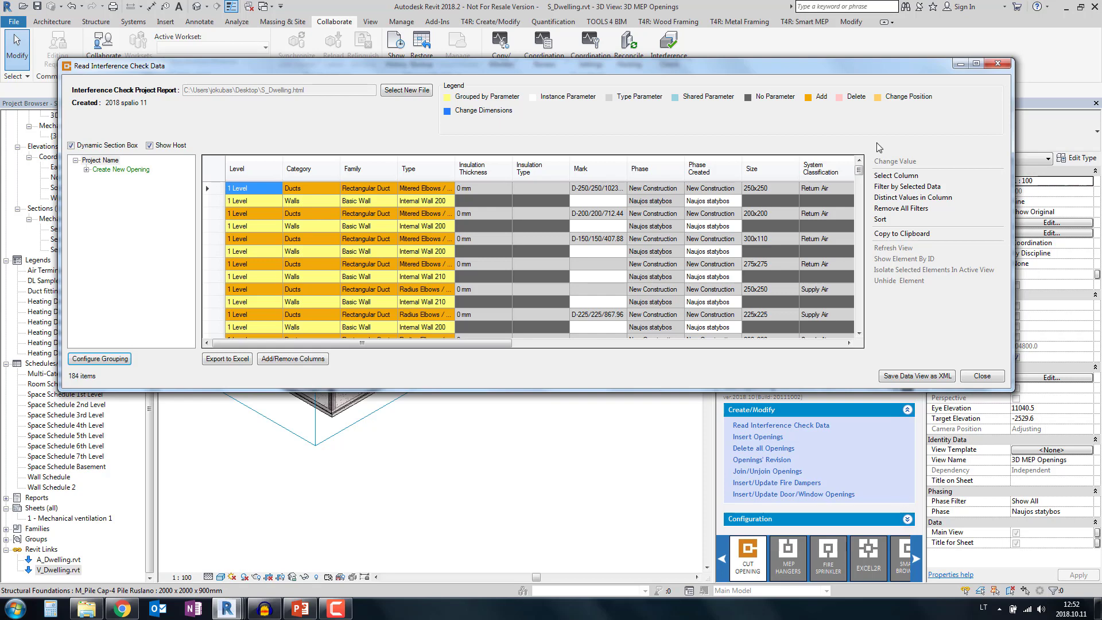
{"action": "left_click", "coordinate": [899, 377]}
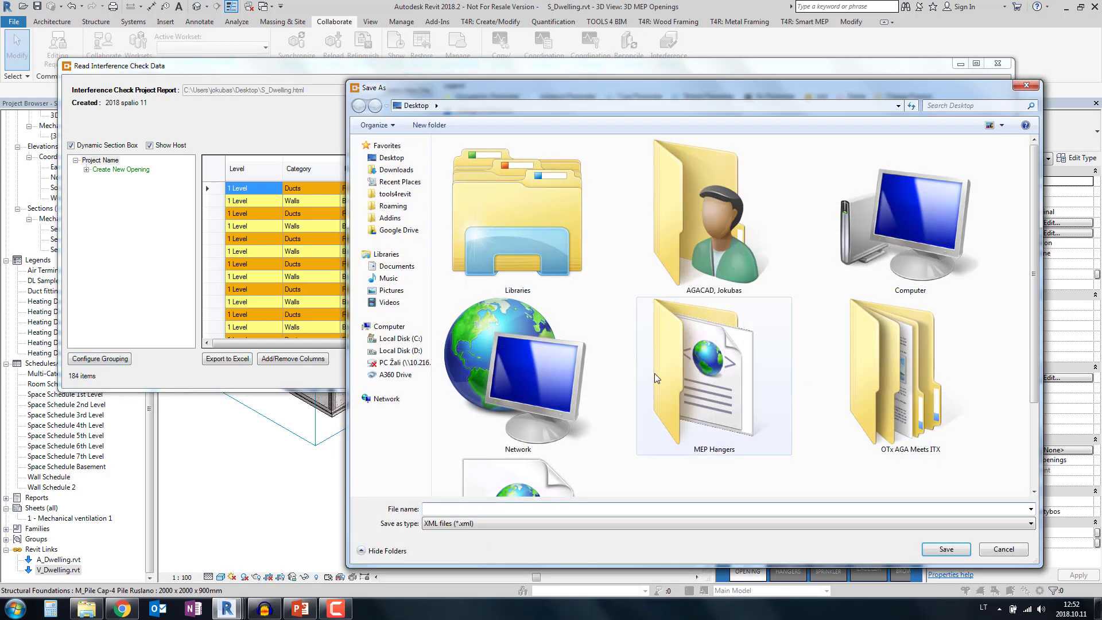
{"action": "left_click", "coordinate": [588, 471]}
{"action": "left_click", "coordinate": [946, 550]}
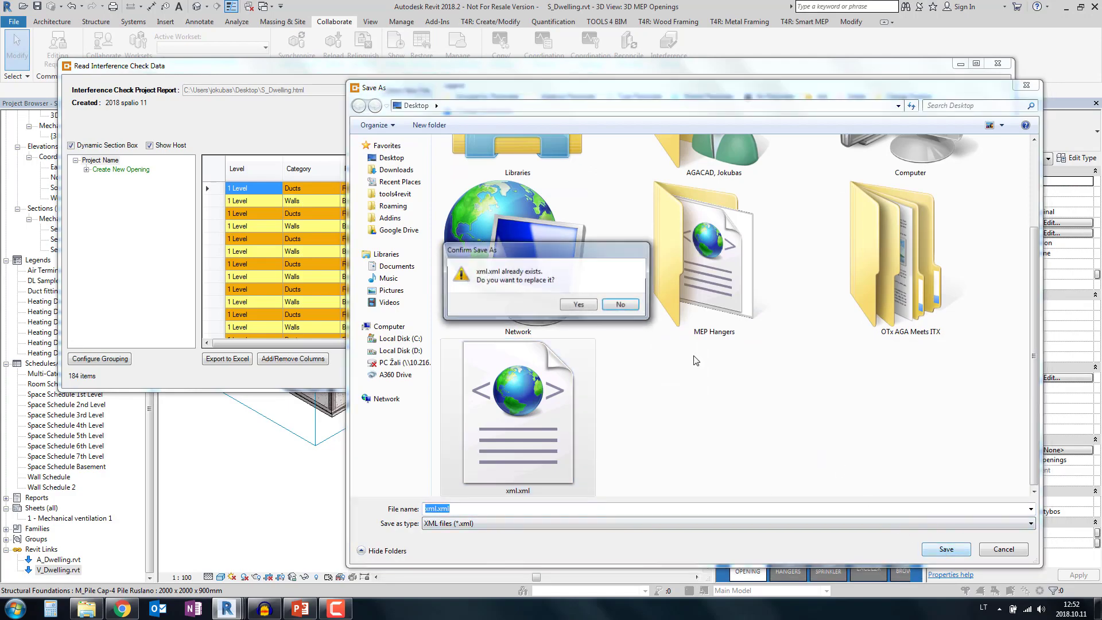
{"action": "left_click", "coordinate": [621, 304]}
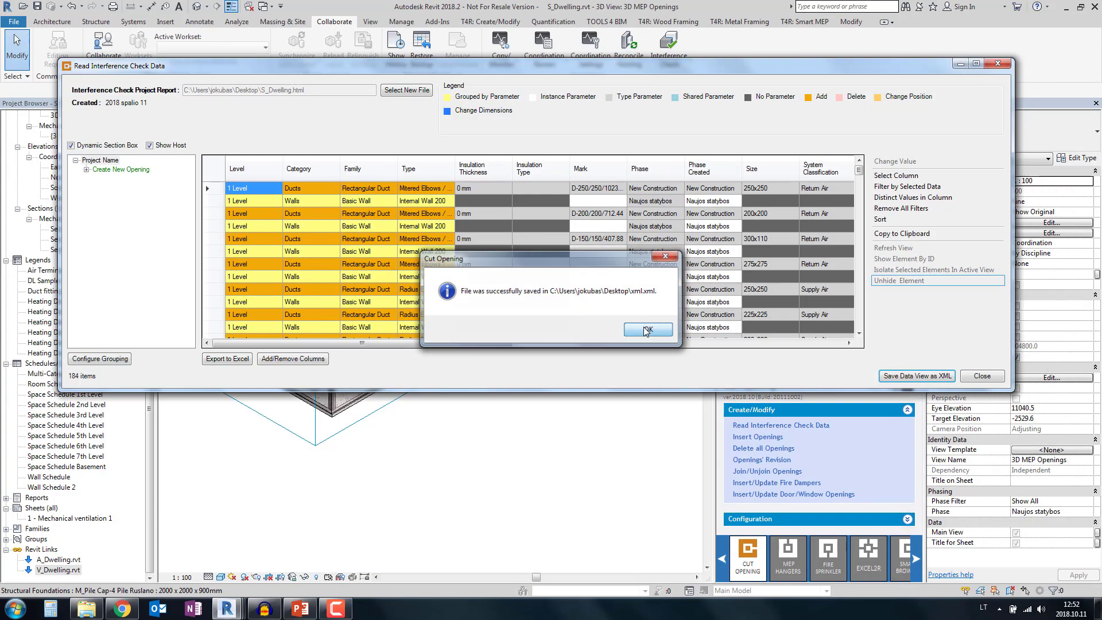
{"action": "key", "text": "Return"}
{"action": "left_click", "coordinate": [999, 63]}
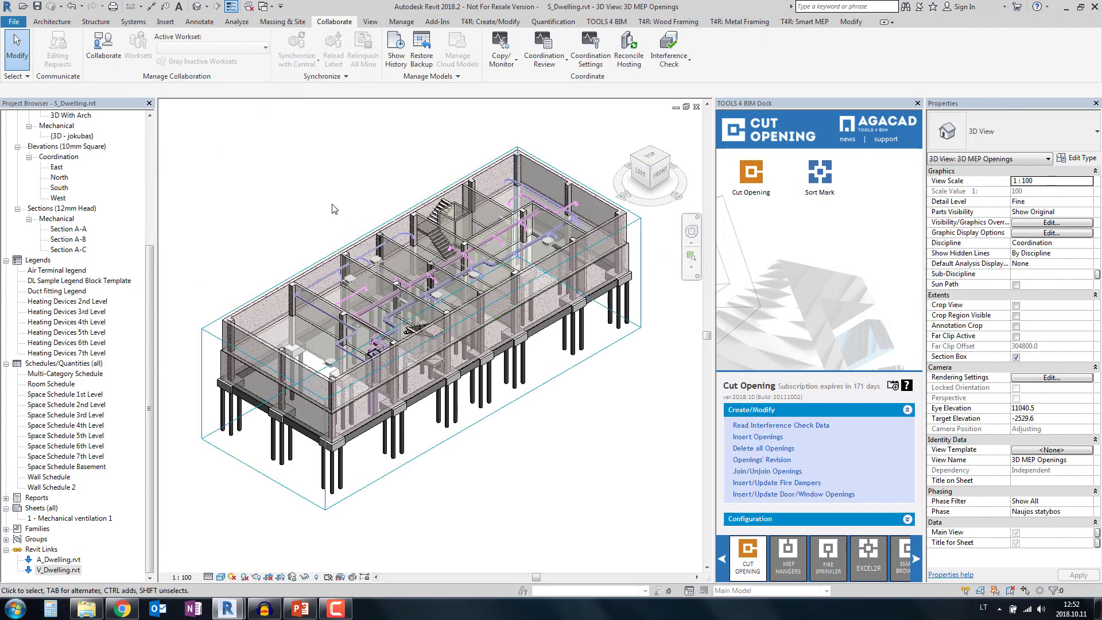
Step: Start Insert Openings and load the interference data from xml.xml on the Desktop
{"action": "left_click", "coordinate": [757, 437]}
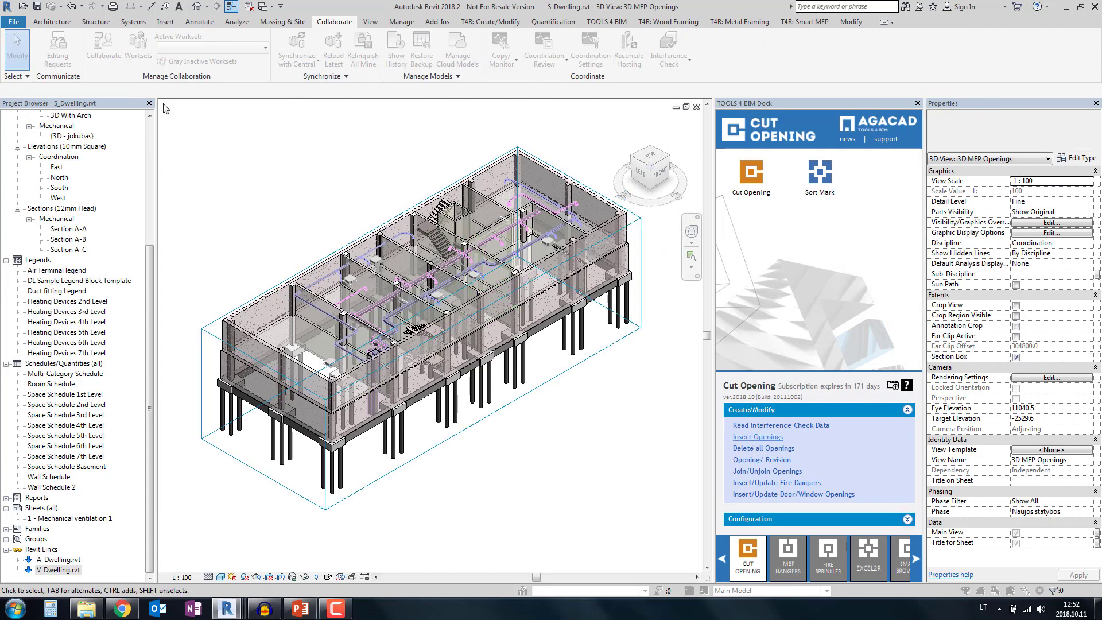
{"action": "left_click", "coordinate": [632, 279]}
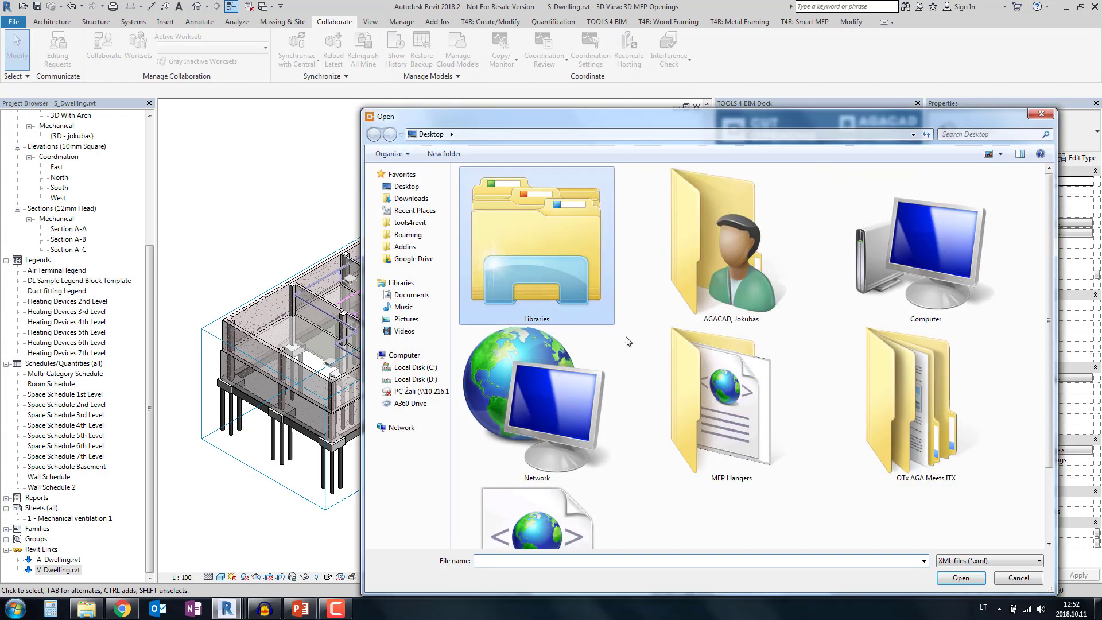
{"action": "left_click", "coordinate": [955, 578]}
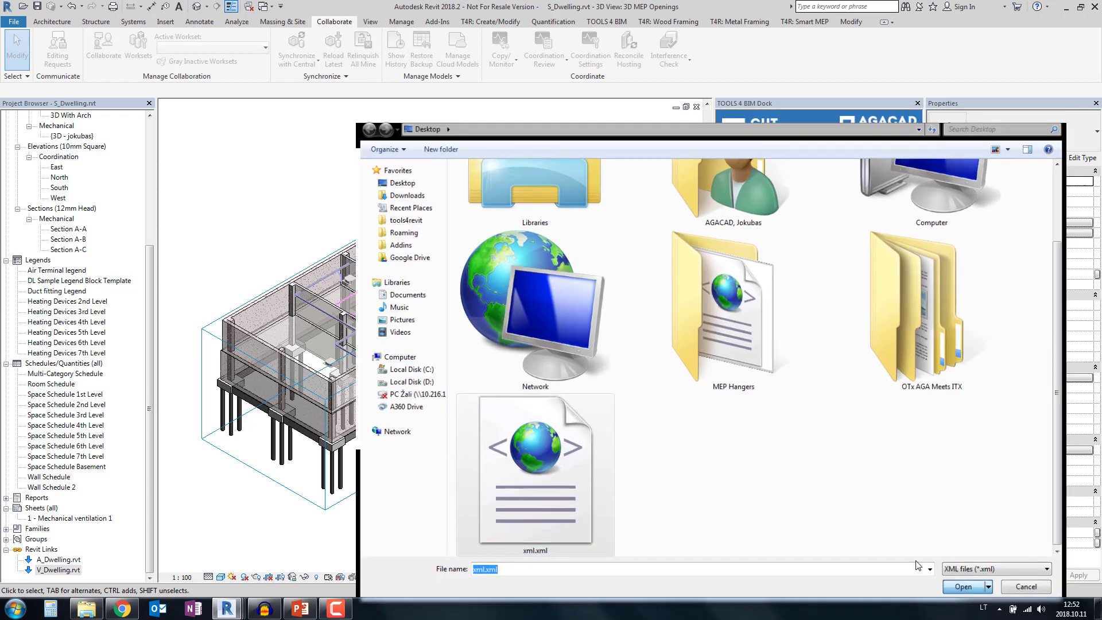
{"action": "left_click", "coordinate": [634, 343]}
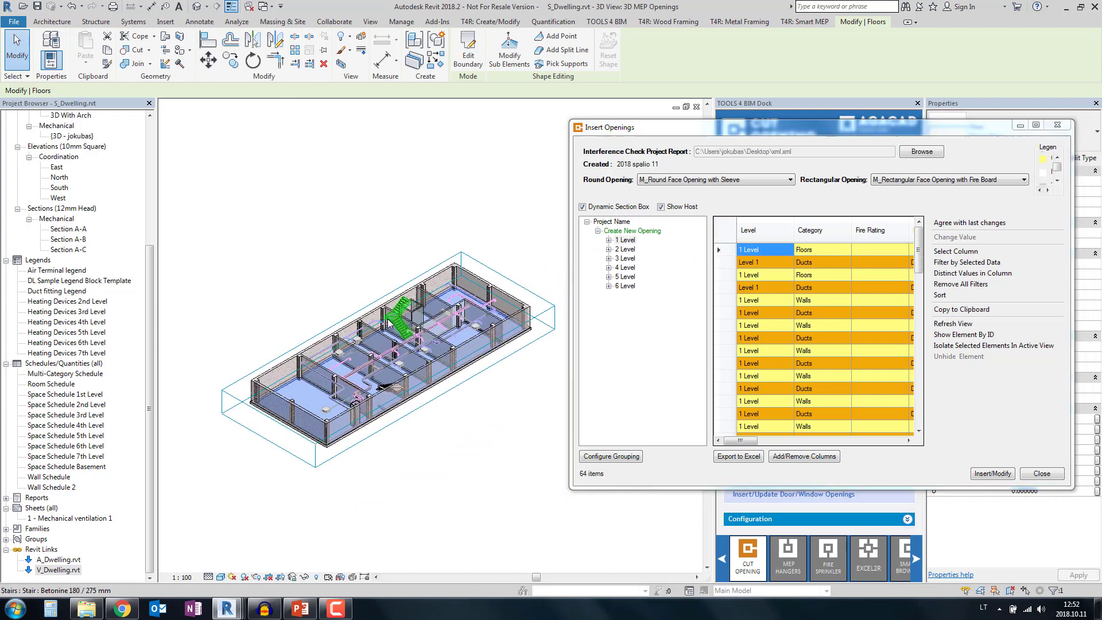
Step: Inspect the clashes of 2 Level and the individual duct clashes with the floors of 1 Level in the model
{"action": "scroll", "coordinate": [412, 440], "scroll_direction": "up", "scroll_amount": 5}
{"action": "scroll", "coordinate": [279, 380], "scroll_direction": "up", "scroll_amount": 3}
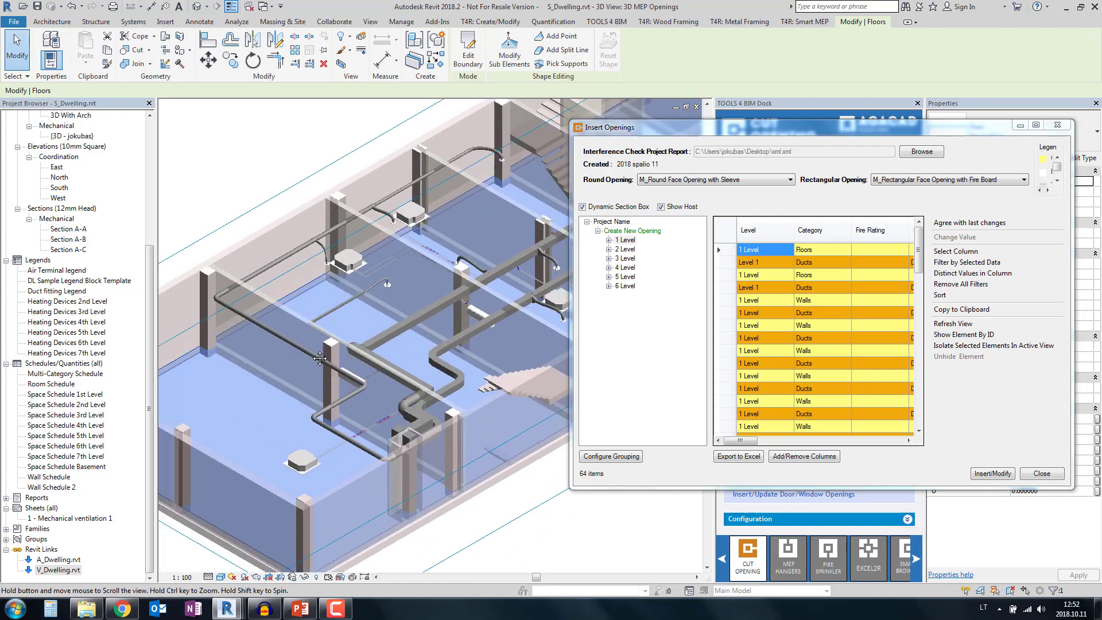
{"action": "left_click", "coordinate": [626, 250]}
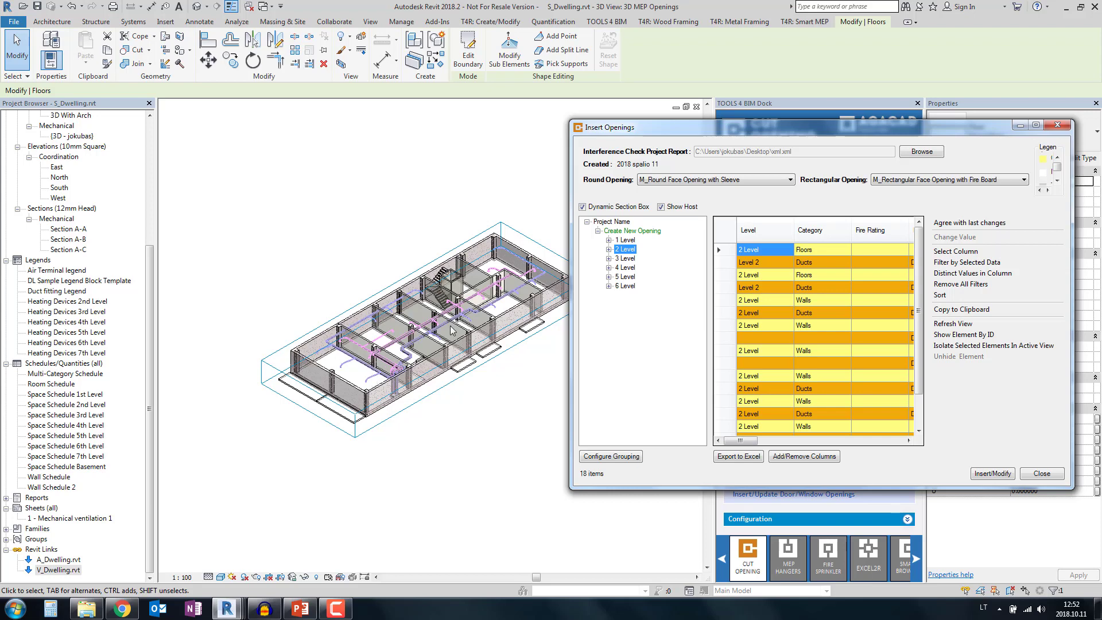
{"action": "left_click", "coordinate": [609, 241]}
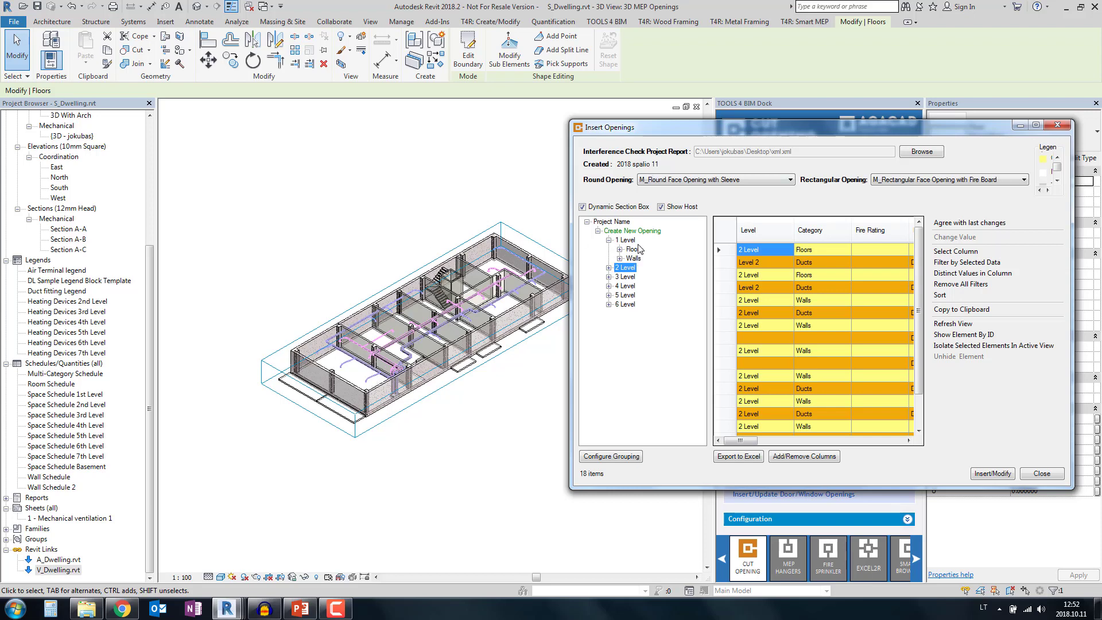
{"action": "left_click", "coordinate": [634, 249]}
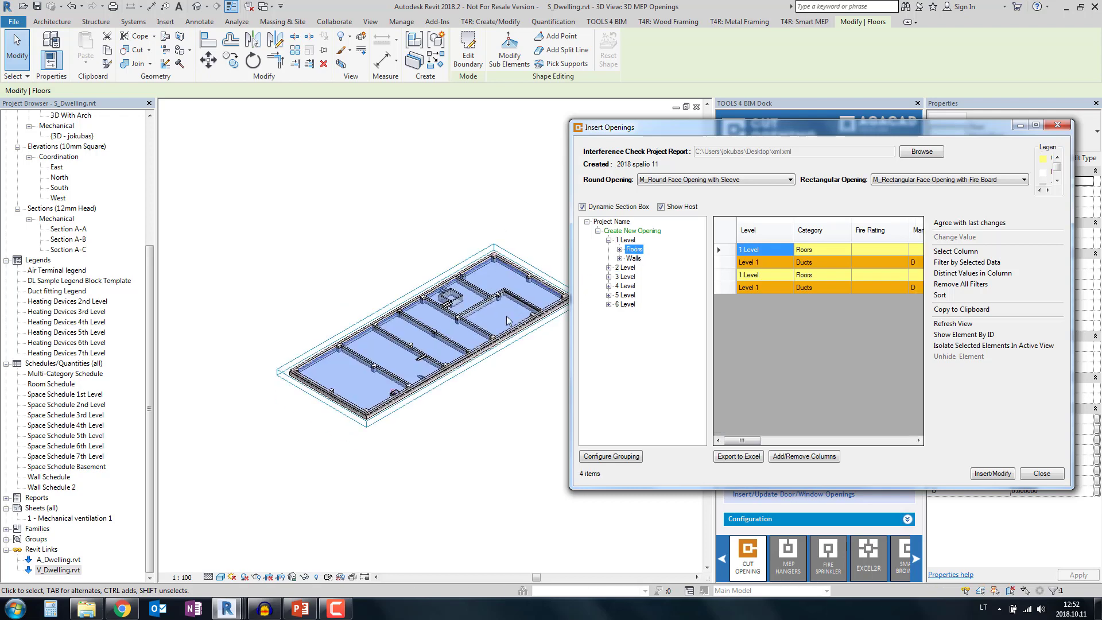
{"action": "left_click", "coordinate": [727, 262]}
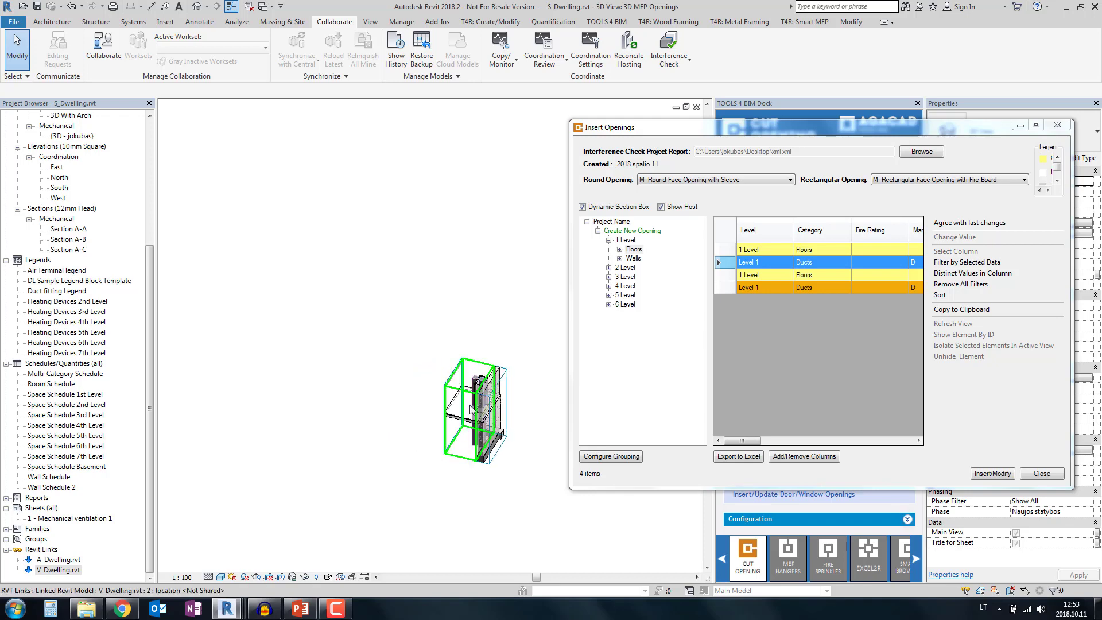
{"action": "left_click", "coordinate": [731, 290]}
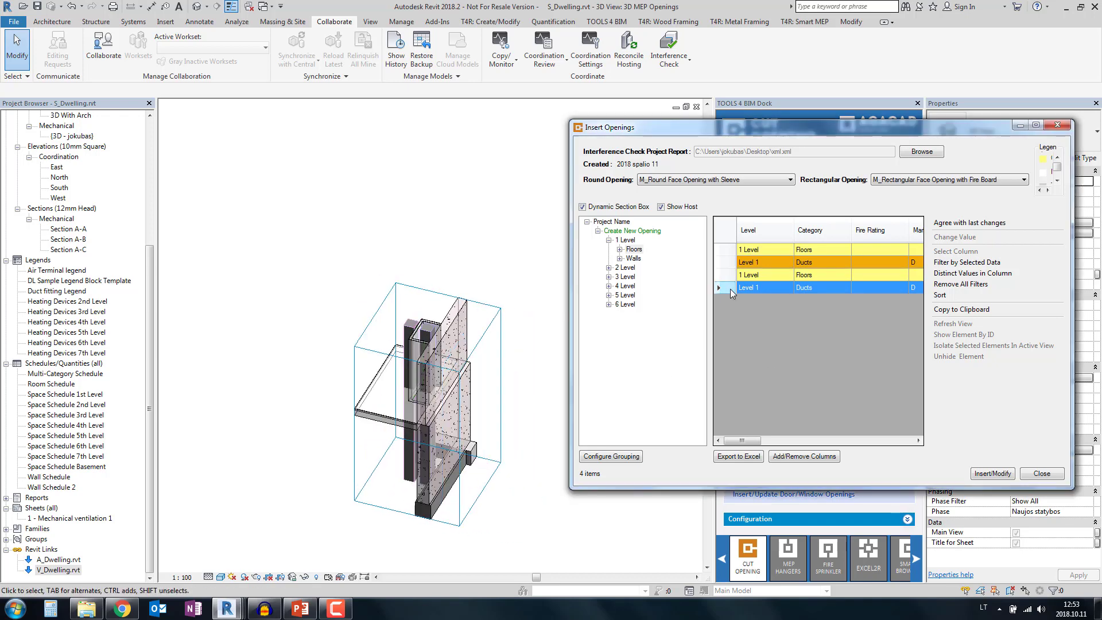
Step: Examine a duct clash with the walls of 1 Level and the Cut Offset values of the proposed openings
{"action": "left_click", "coordinate": [636, 259]}
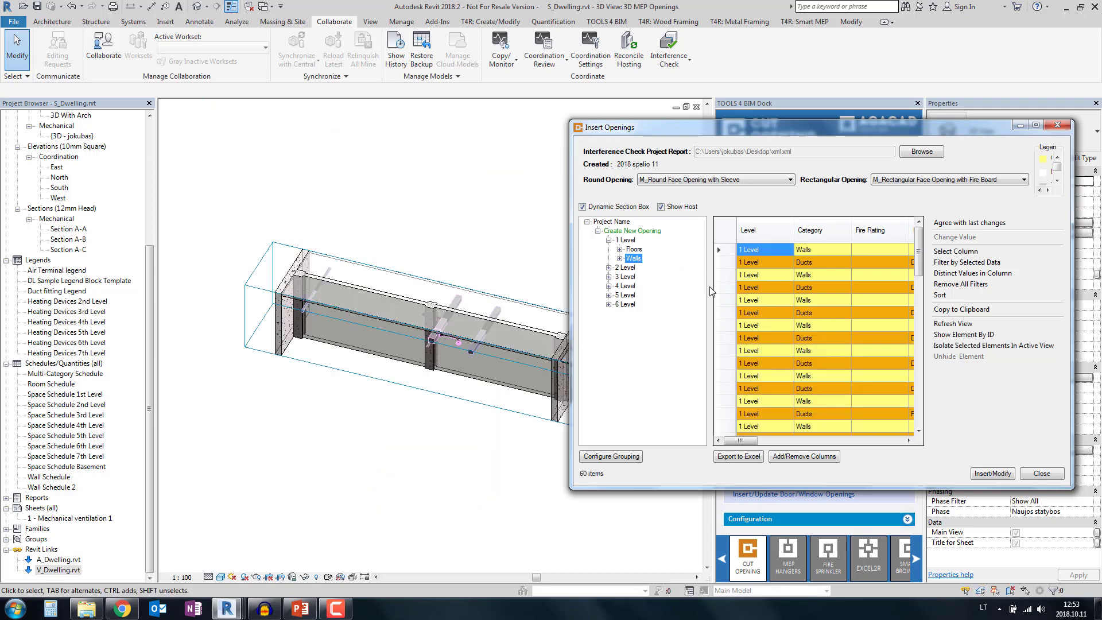
{"action": "left_click", "coordinate": [724, 262]}
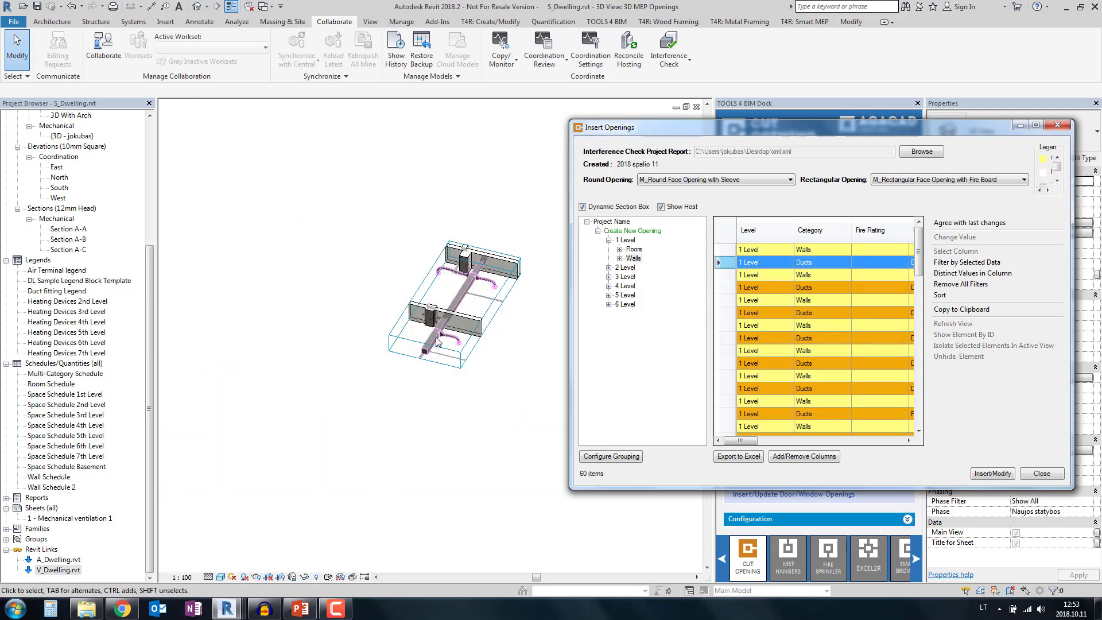
{"action": "left_click_drag", "start_coordinate": [756, 441], "coordinate": [818, 431]}
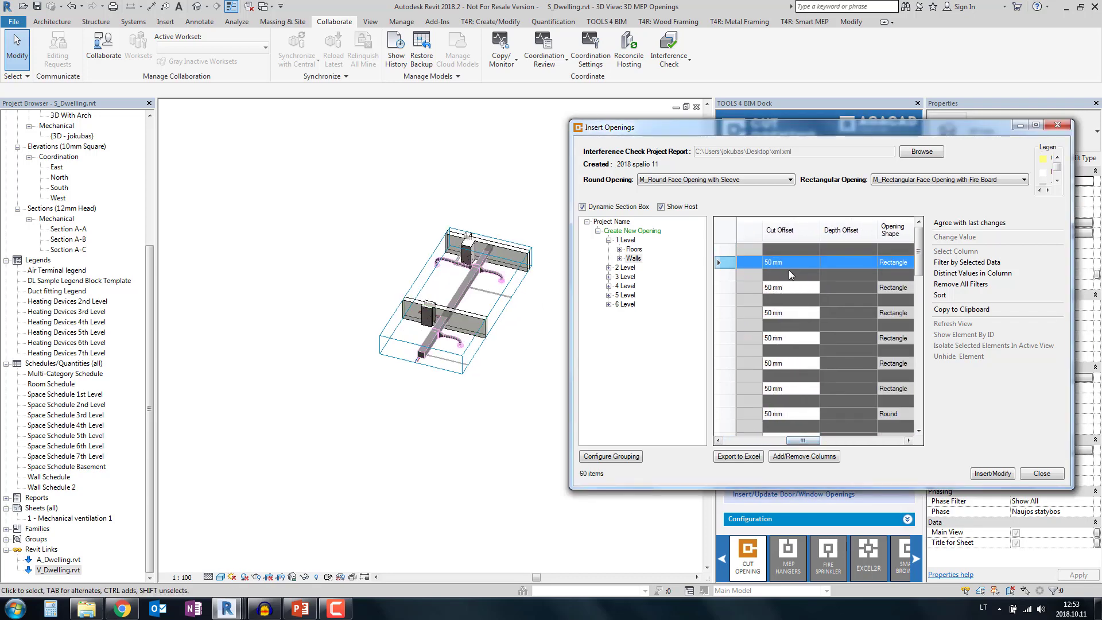
{"action": "left_click", "coordinate": [800, 262]}
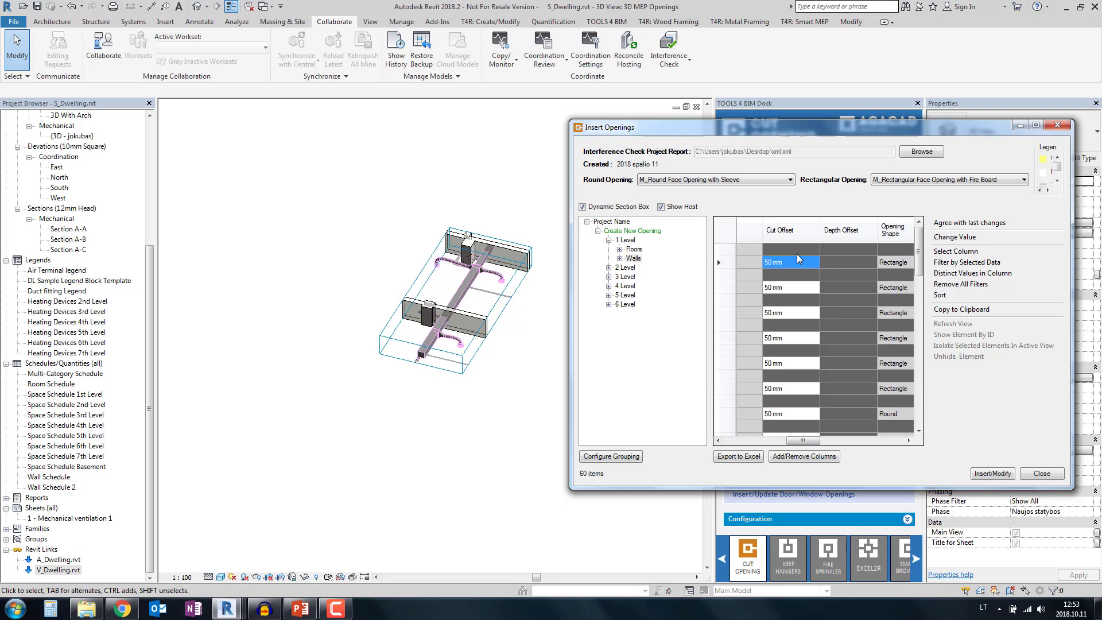
{"action": "left_click_drag", "start_coordinate": [798, 259], "coordinate": [805, 401]}
{"action": "left_click", "coordinate": [798, 260]}
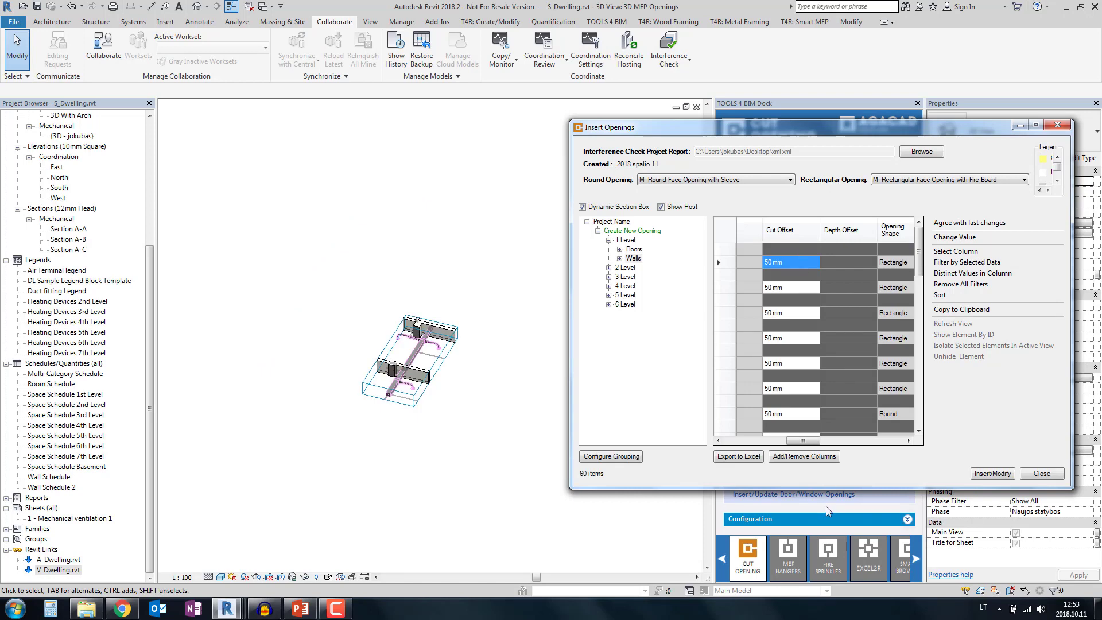
{"action": "left_click_drag", "start_coordinate": [802, 440], "coordinate": [727, 440]}
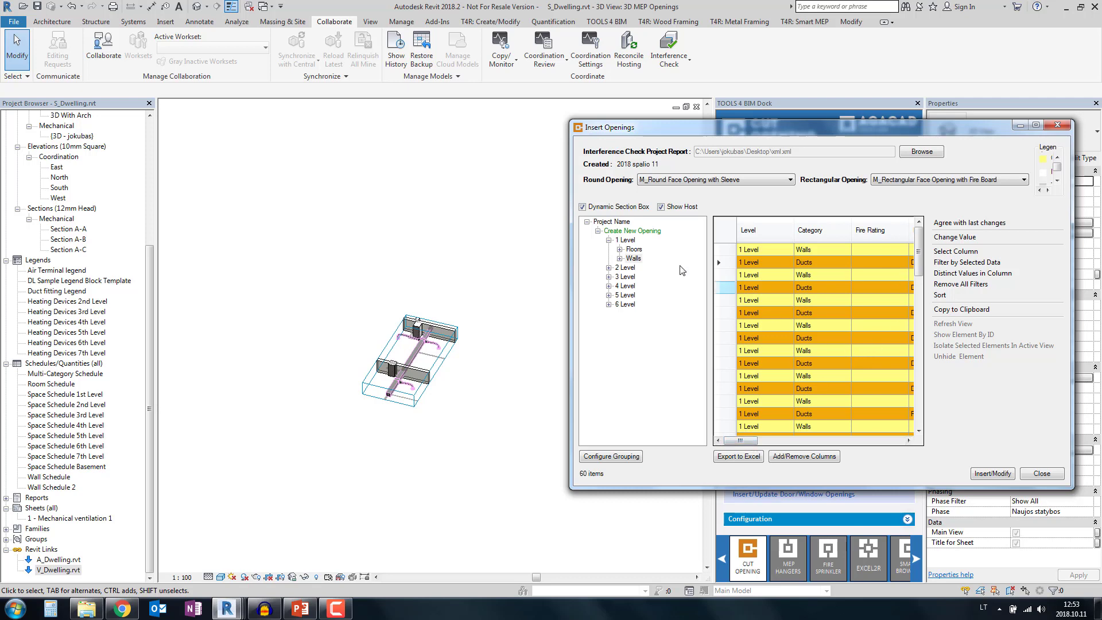
Step: Turn off grouping of openings by host and expand 1 Level under the new openings
{"action": "right_click", "coordinate": [607, 222]}
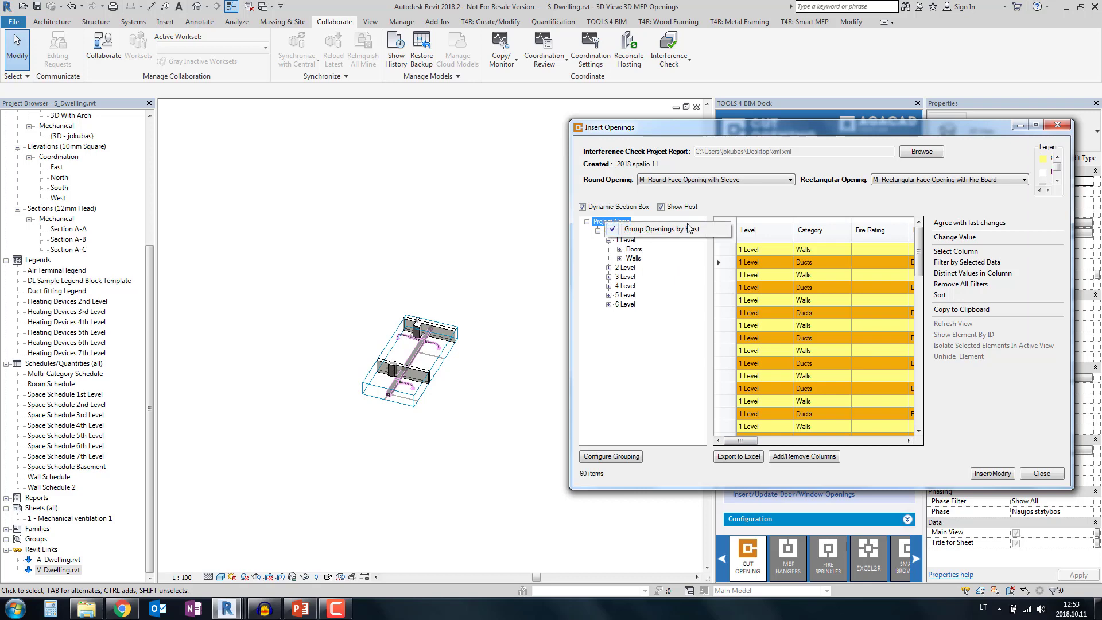
{"action": "left_click", "coordinate": [644, 234]}
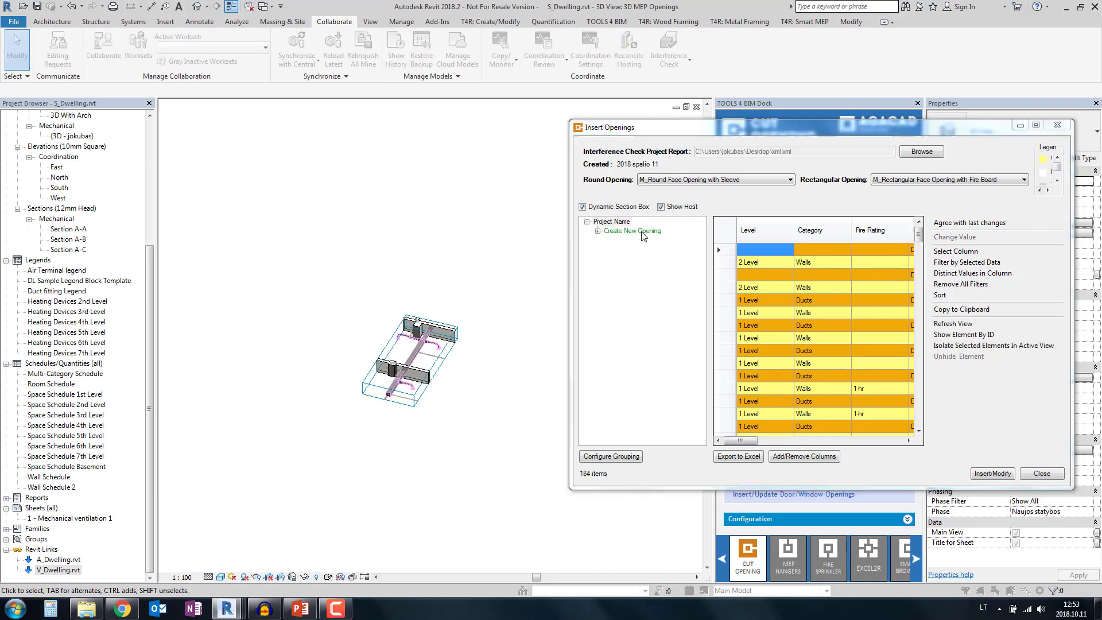
{"action": "left_click", "coordinate": [620, 306]}
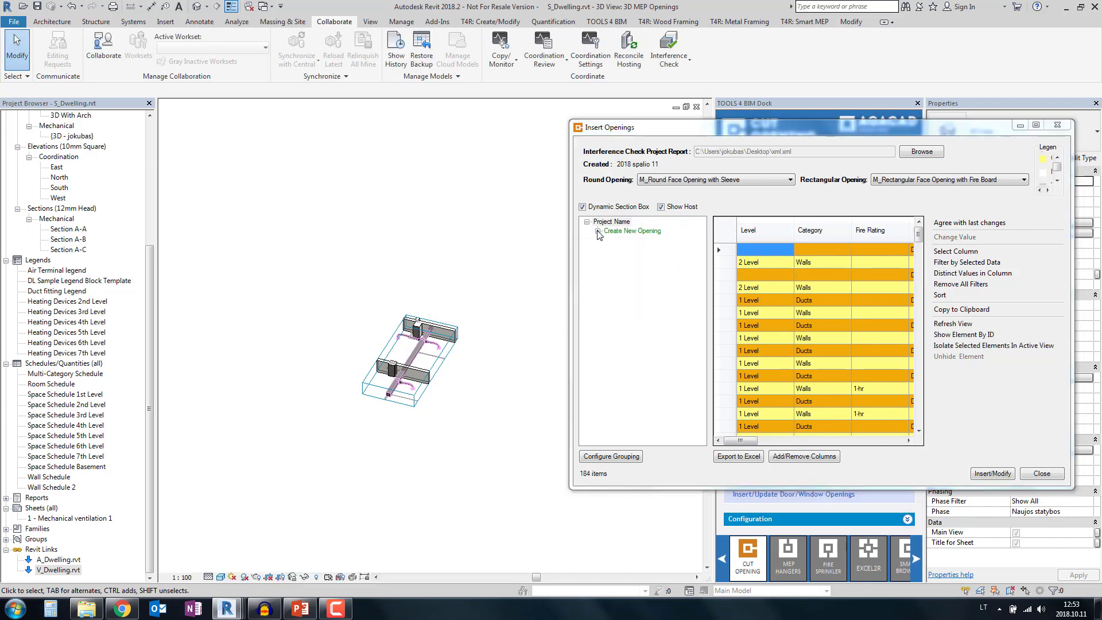
{"action": "left_click", "coordinate": [609, 249]}
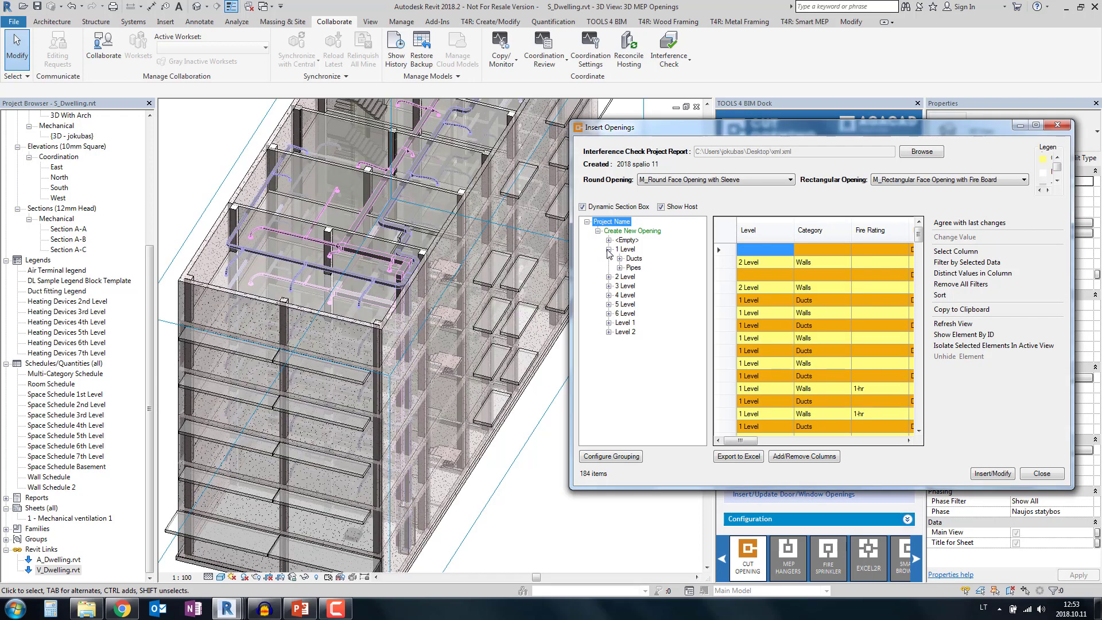
Step: Review individual clashes of the ducts and pipes on 1 Level in the regrouped list
{"action": "left_click", "coordinate": [634, 258]}
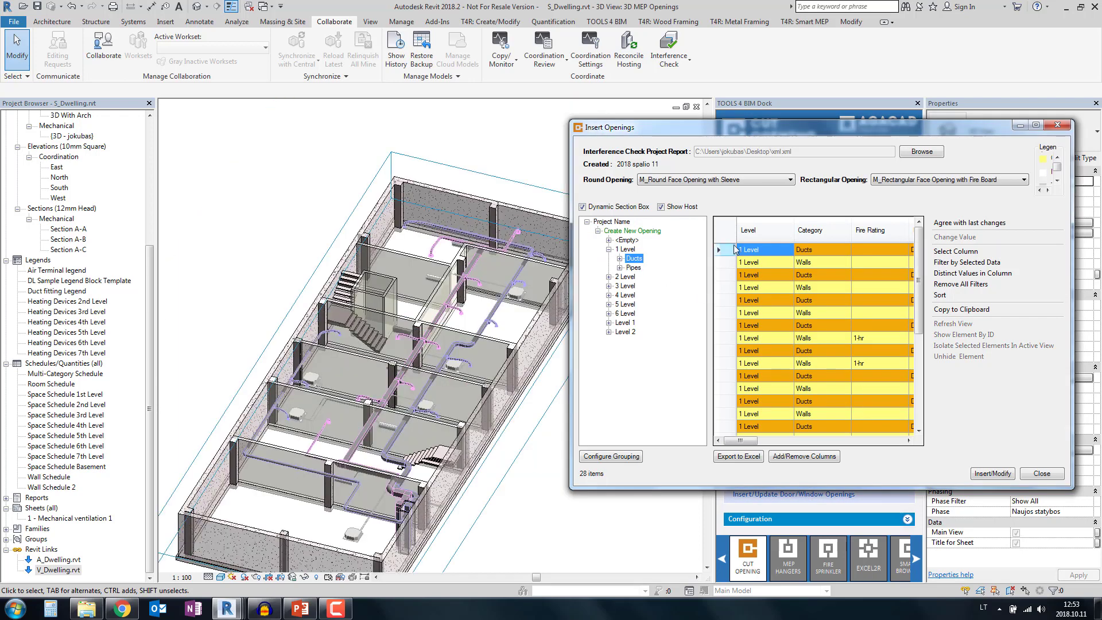
{"action": "left_click", "coordinate": [725, 262]}
{"action": "left_click", "coordinate": [725, 275]}
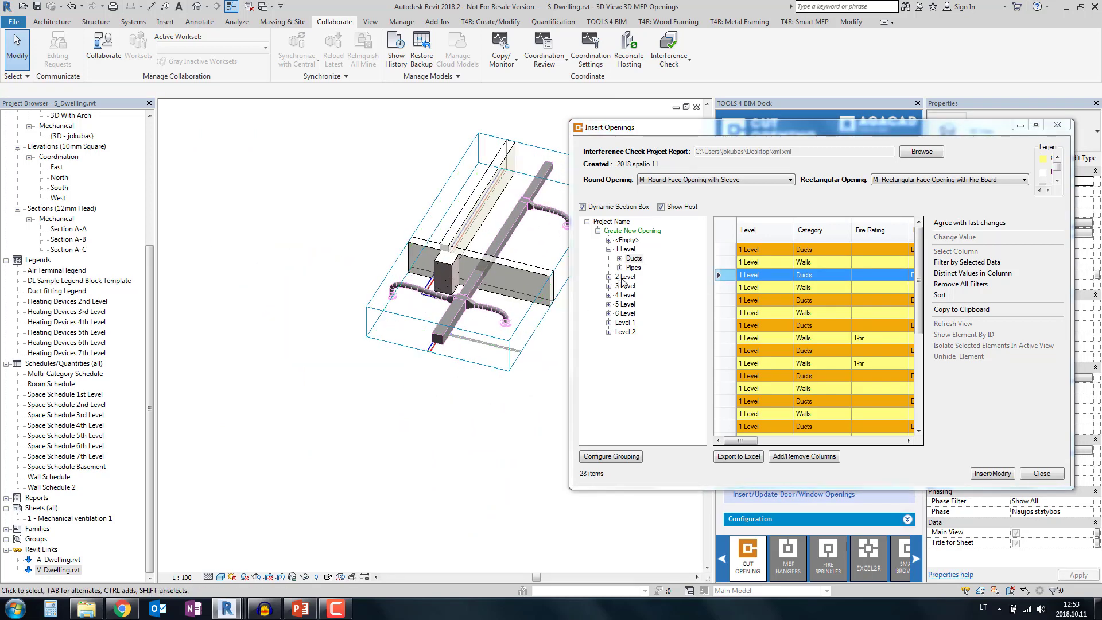
{"action": "left_click", "coordinate": [633, 267]}
{"action": "left_click", "coordinate": [726, 277]}
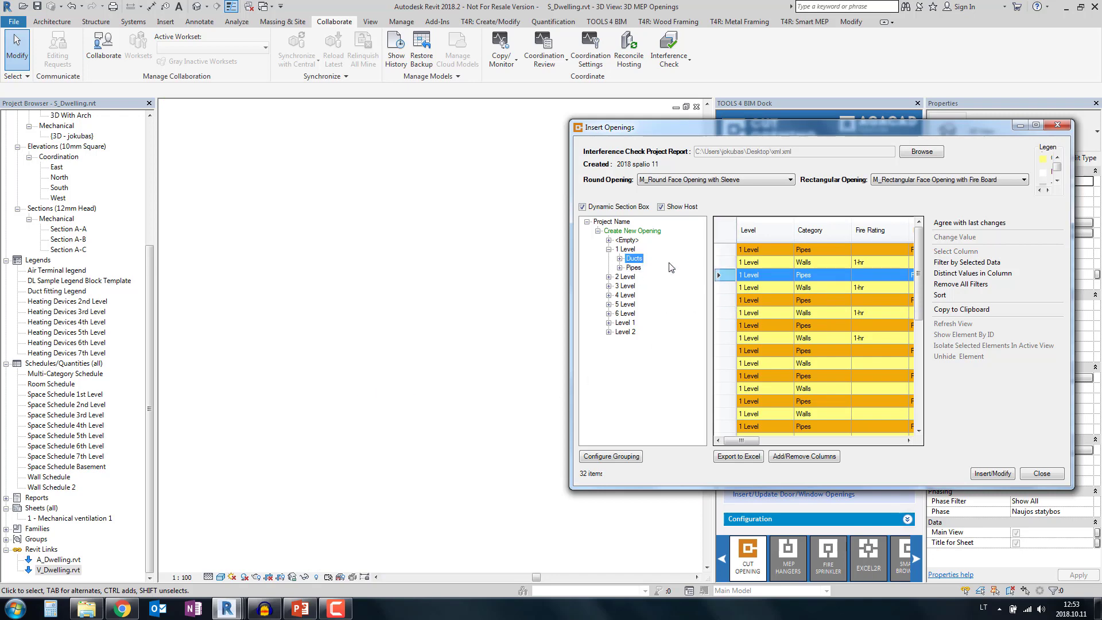
Step: Set the round opening family to M_Round Face Opening and the rectangular one to M_Rectangular Face Opening
{"action": "left_click", "coordinate": [741, 179]}
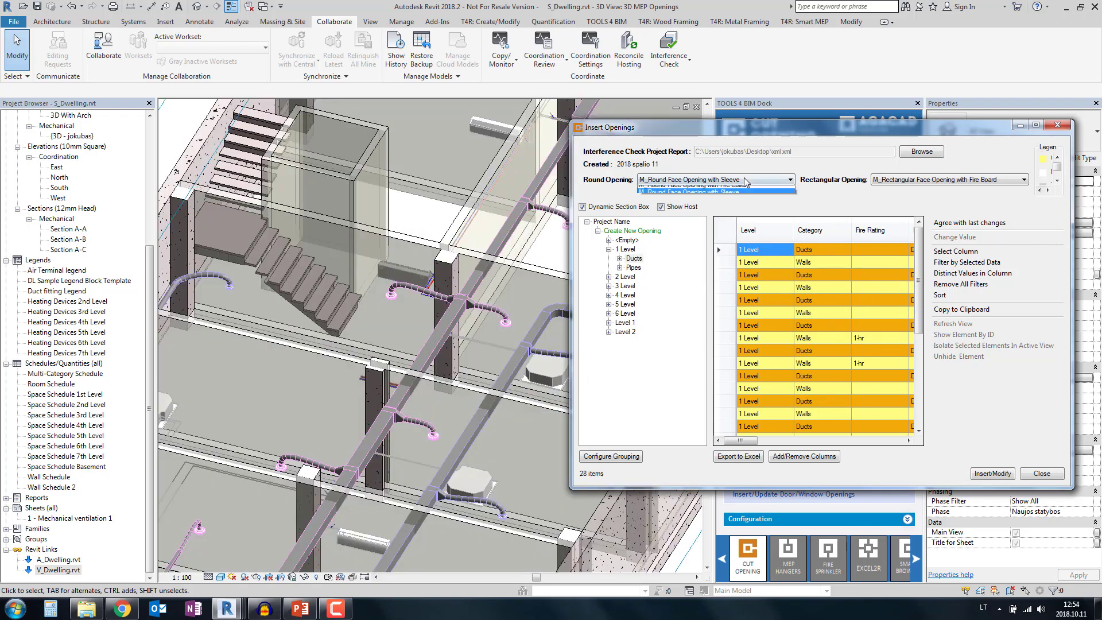
{"action": "left_click", "coordinate": [716, 196]}
{"action": "left_click", "coordinate": [896, 181]}
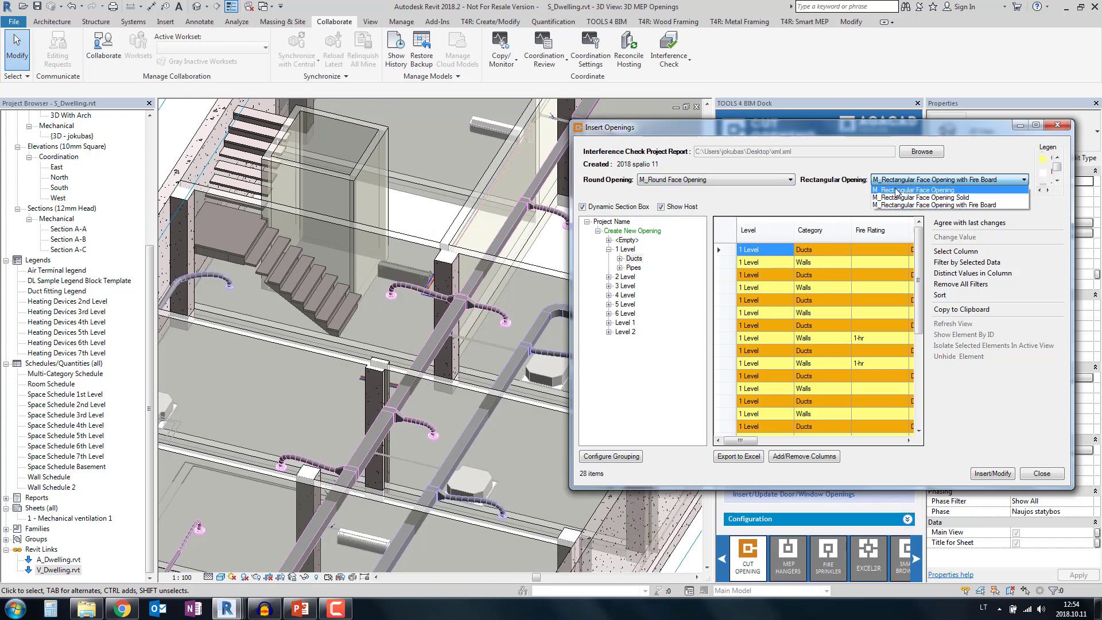
{"action": "left_click", "coordinate": [897, 194]}
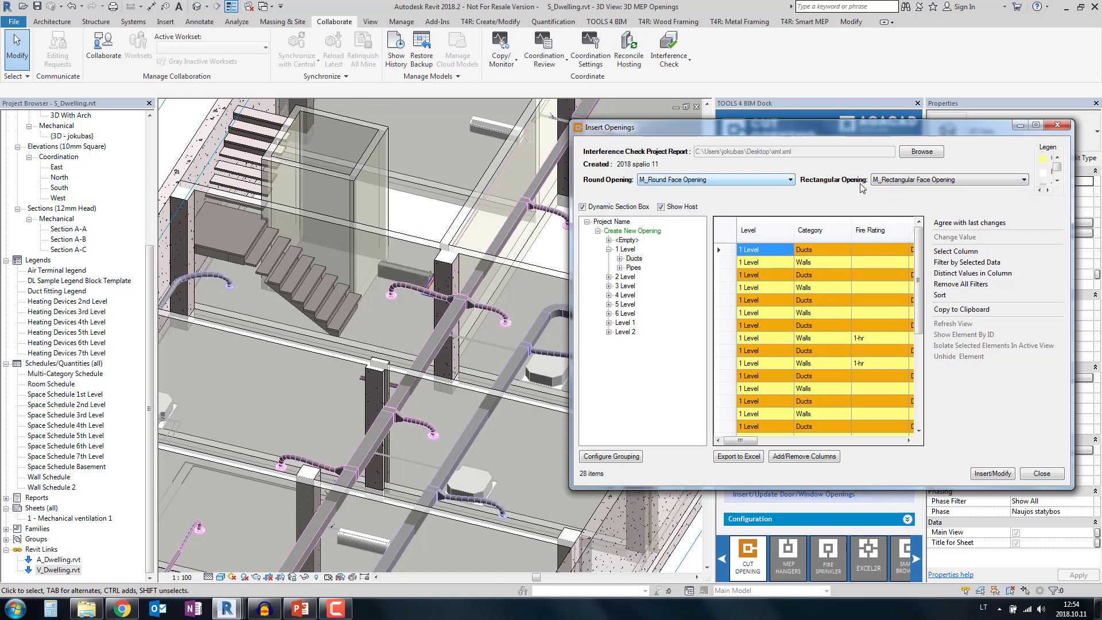
Step: Insert openings for all listed duct clashes with the walls of 1 Level and close Insert Openings
{"action": "left_click", "coordinate": [726, 232]}
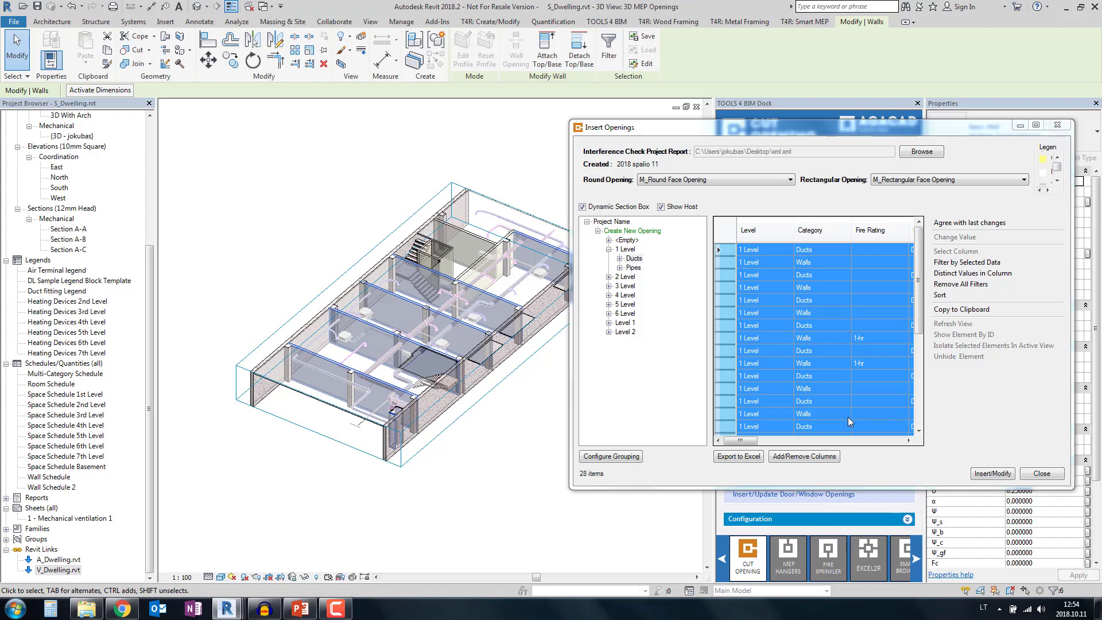
{"action": "left_click", "coordinate": [991, 476]}
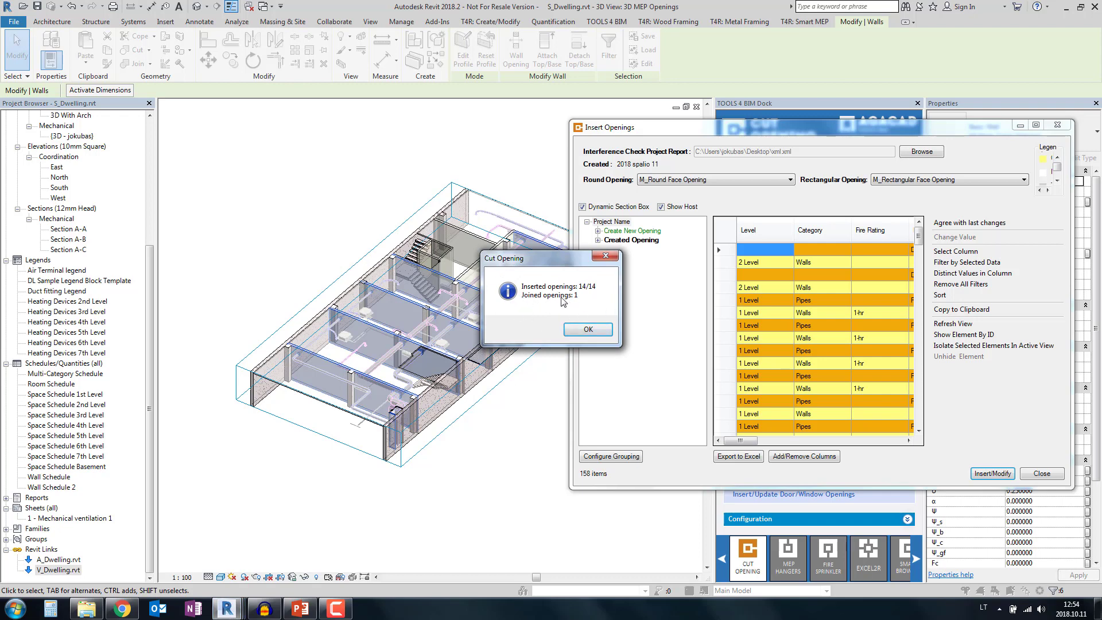
{"action": "left_click", "coordinate": [591, 329]}
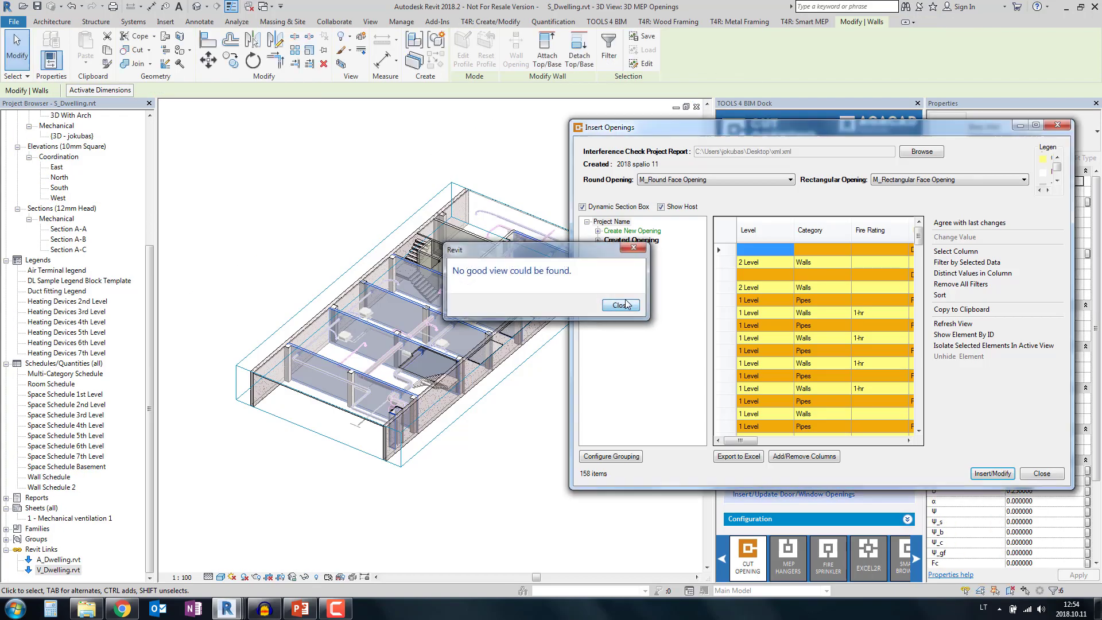
{"action": "left_click", "coordinate": [620, 311]}
{"action": "left_click", "coordinate": [1057, 125]}
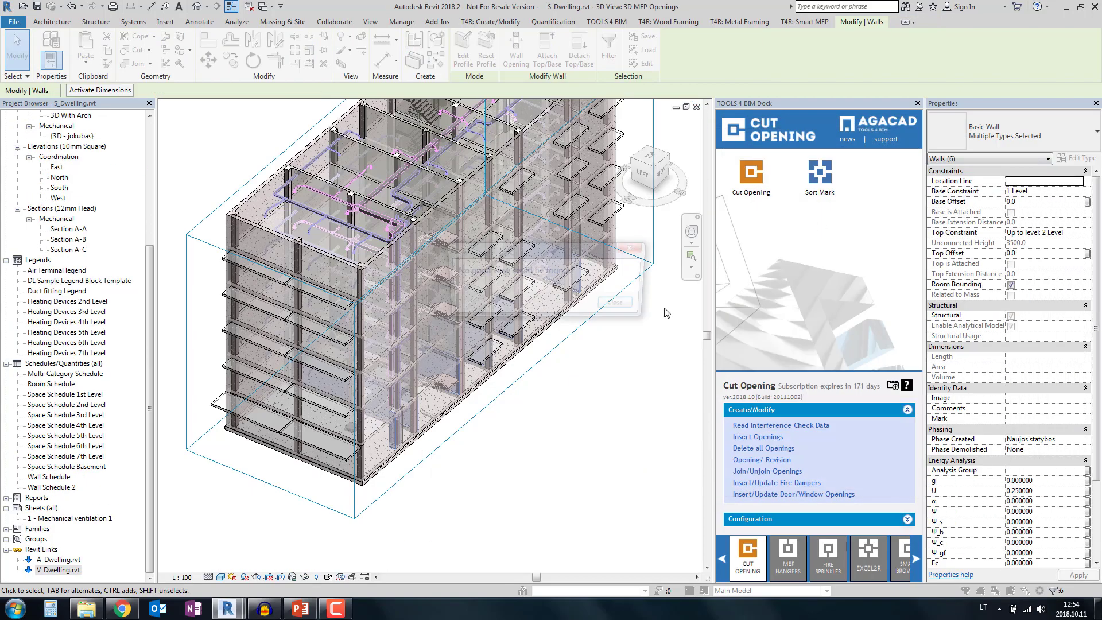
{"action": "left_click", "coordinate": [621, 305]}
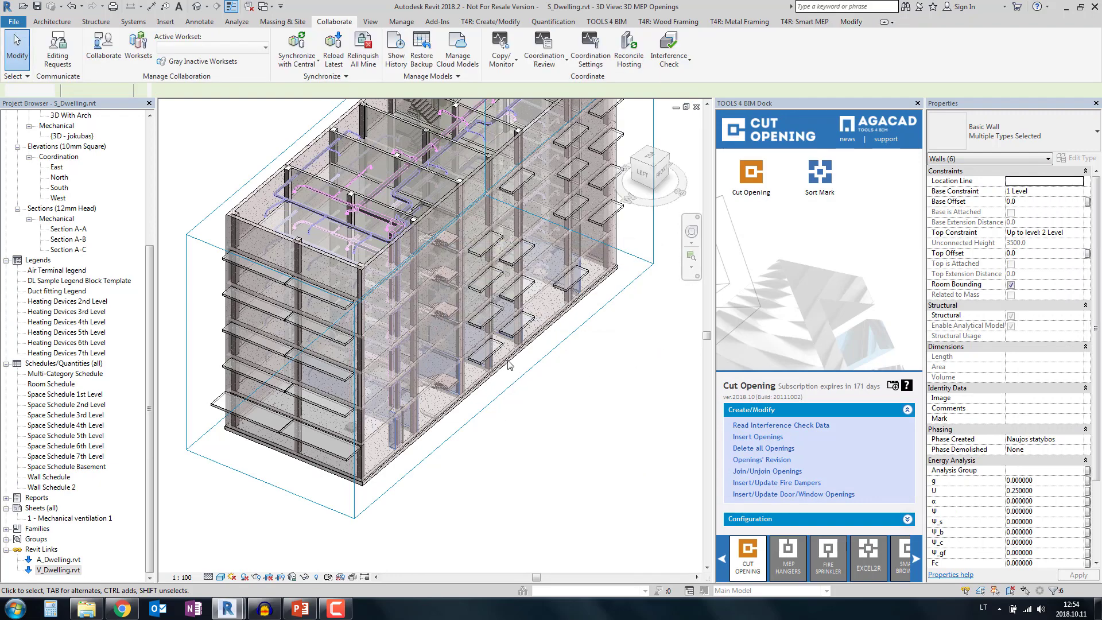
Step: Orient the 3D view to Structural Plan: 1 Level and lower the section box's top face to expose that level's ducts
{"action": "right_click", "coordinate": [650, 174]}
{"action": "mouse_move", "coordinate": [746, 302]}
{"action": "mouse_move", "coordinate": [837, 301]}
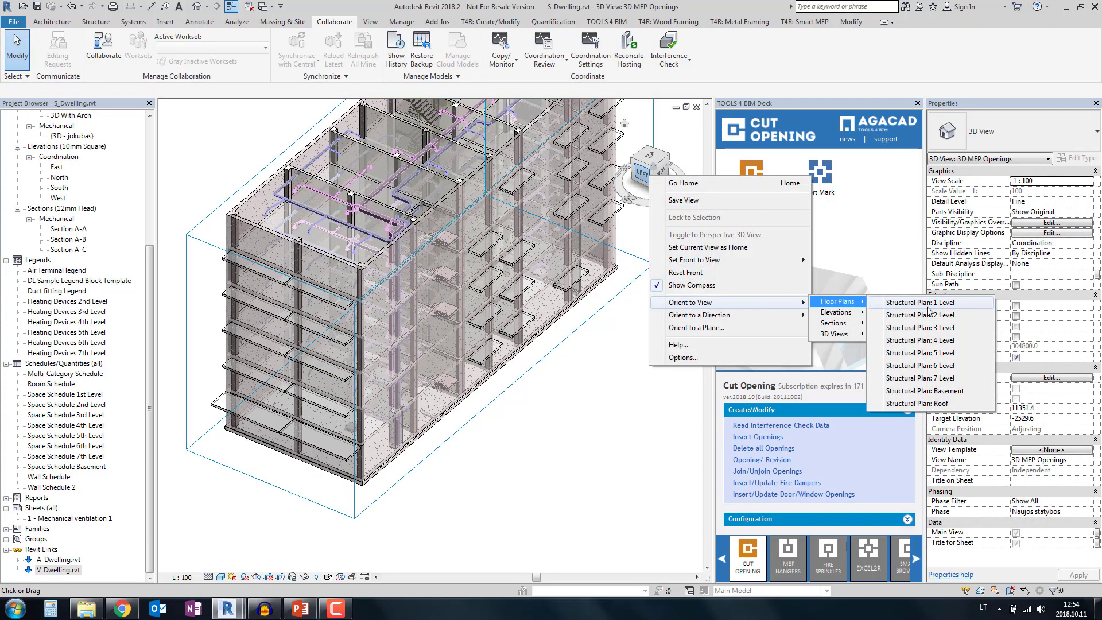
{"action": "left_click", "coordinate": [930, 304]}
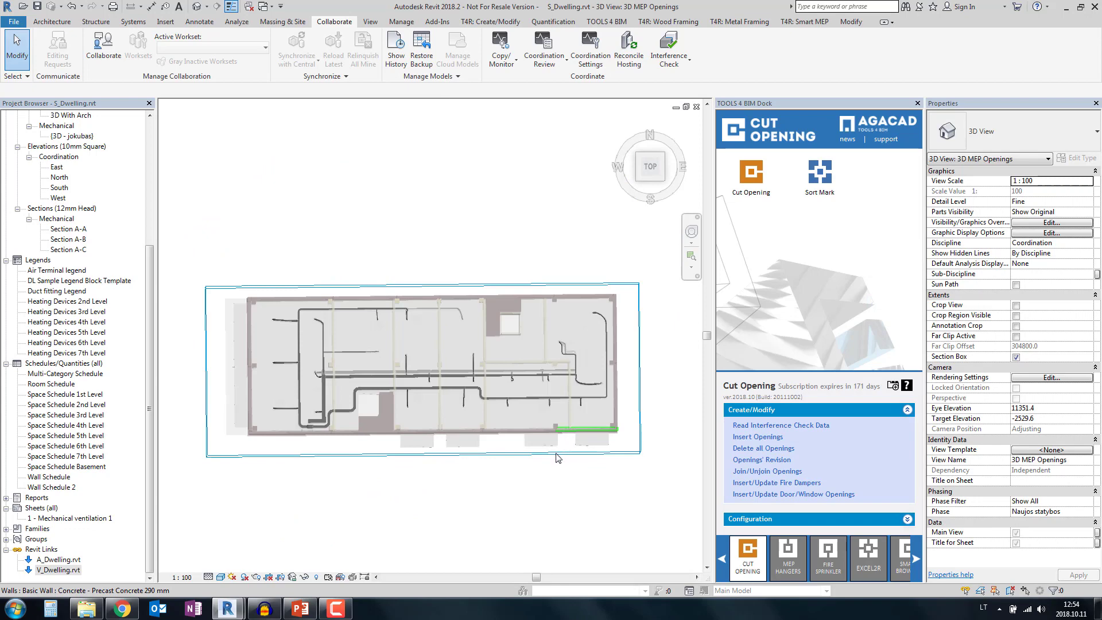
{"action": "middle_click_drag", "start_coordinate": [557, 458], "coordinate": [446, 269], "text": "shift"}
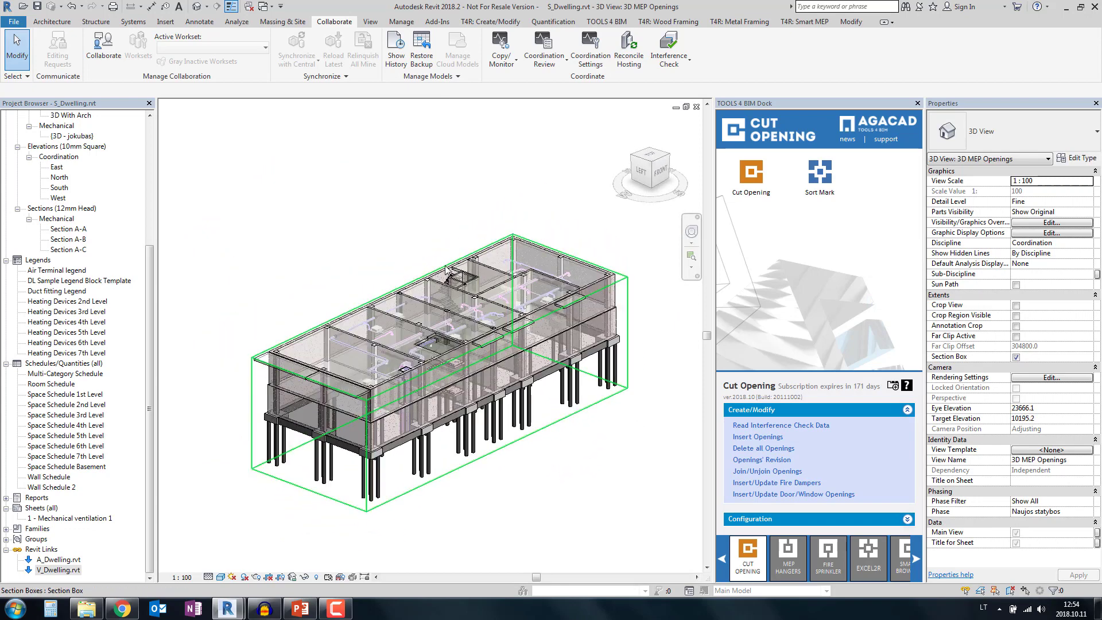
{"action": "left_click", "coordinate": [446, 270]}
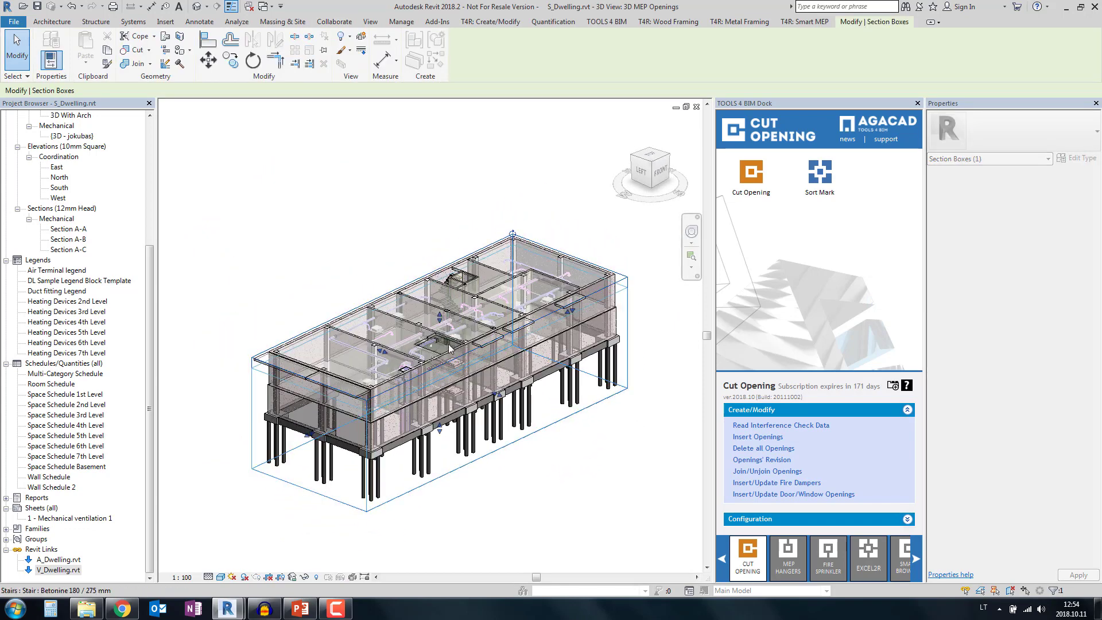
{"action": "left_click_drag", "start_coordinate": [440, 315], "coordinate": [441, 327]}
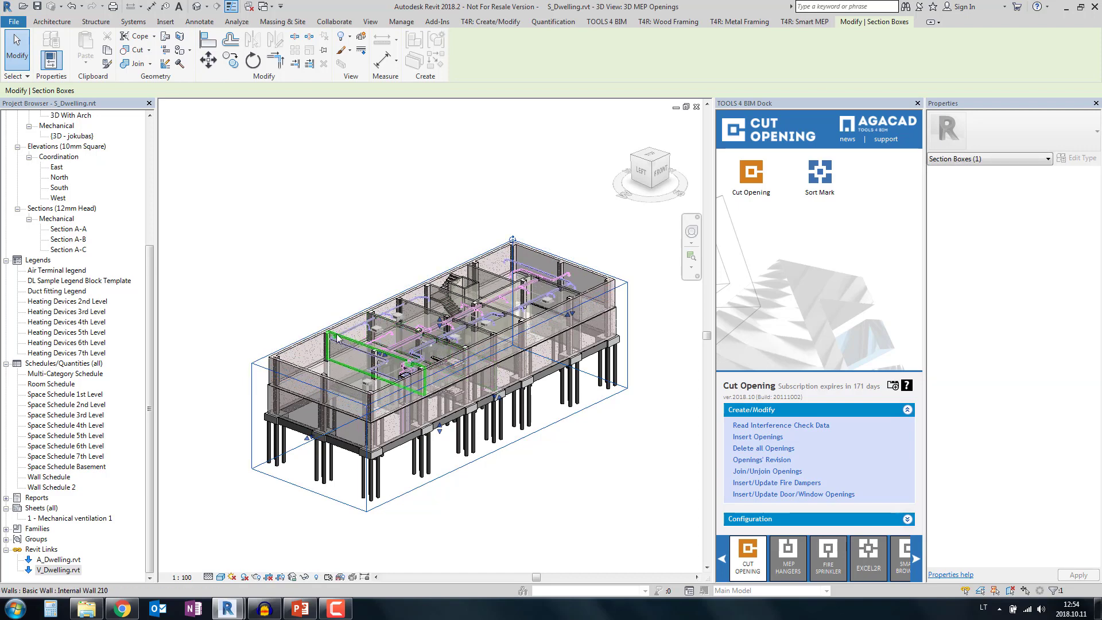
Step: Examine the inserted round and rectangular wall openings along the 1 Level ducts, including the properties of the opening where several ducts cross together
{"action": "scroll", "coordinate": [338, 339], "scroll_direction": "up", "scroll_amount": 10}
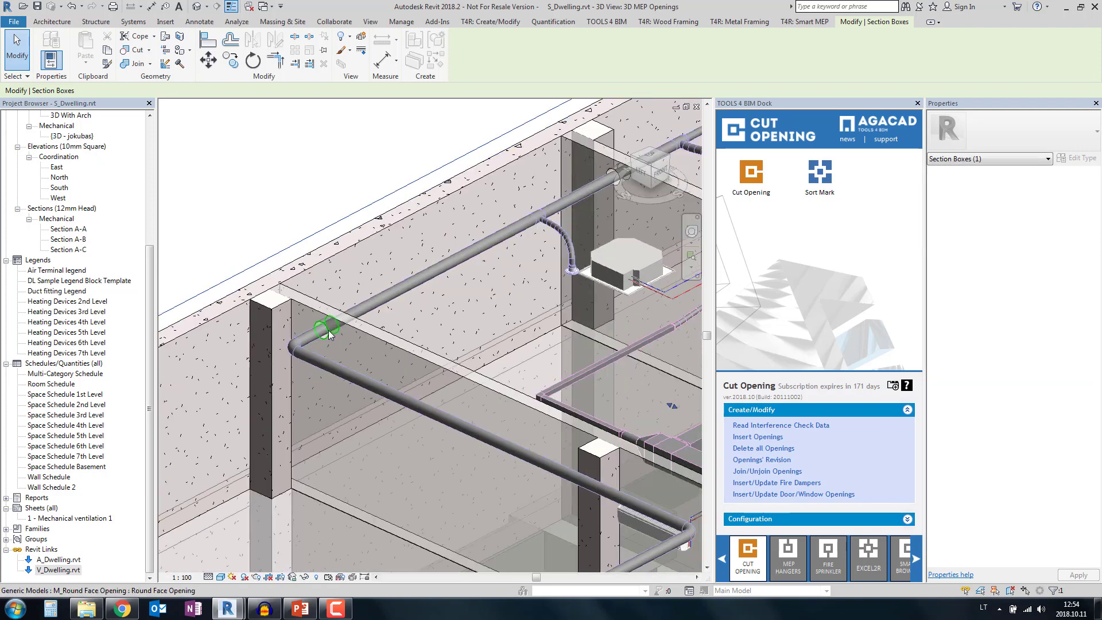
{"action": "scroll", "coordinate": [329, 334], "scroll_direction": "down", "scroll_amount": 5}
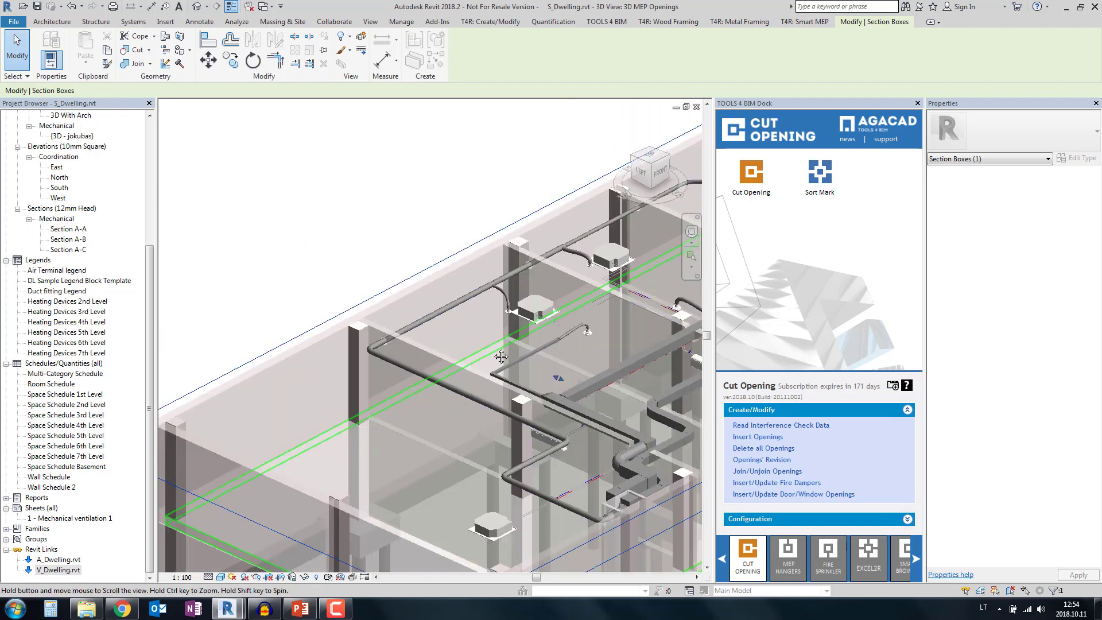
{"action": "middle_click_drag", "start_coordinate": [329, 334], "coordinate": [342, 335]}
{"action": "scroll", "coordinate": [528, 310], "scroll_direction": "up", "scroll_amount": 5}
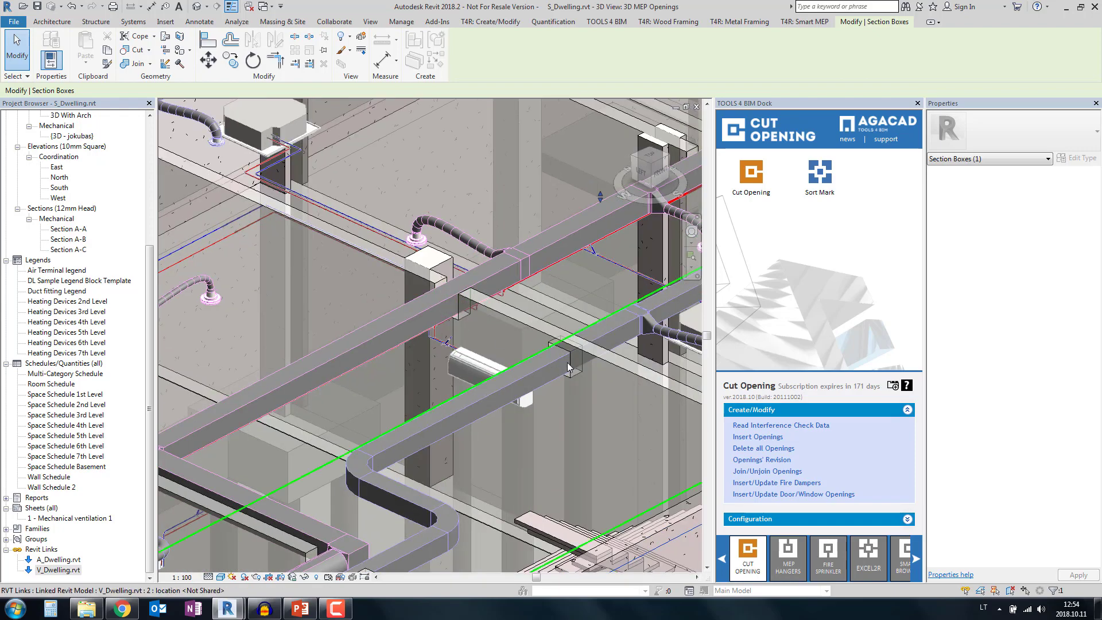
{"action": "scroll", "coordinate": [483, 414], "scroll_direction": "down", "scroll_amount": 5}
{"action": "scroll", "coordinate": [388, 427], "scroll_direction": "up", "scroll_amount": 6}
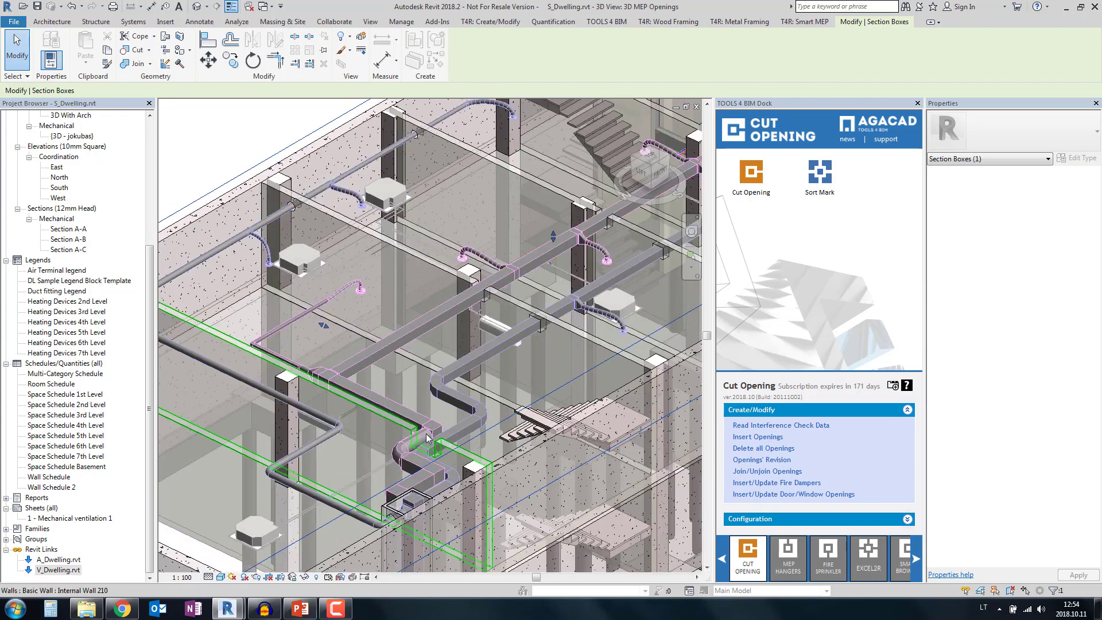
{"action": "left_click", "coordinate": [388, 427]}
{"action": "mouse_move", "coordinate": [505, 477]}
{"action": "middle_mouse_down", "text": "shift"}
{"action": "mouse_move", "coordinate": [528, 486]}
{"action": "mouse_move", "coordinate": [523, 471]}
{"action": "middle_mouse_up", "text": "shift"}
{"action": "scroll", "coordinate": [522, 470], "scroll_direction": "down", "scroll_amount": 4}
{"action": "scroll", "coordinate": [515, 450], "scroll_direction": "up", "scroll_amount": 4}
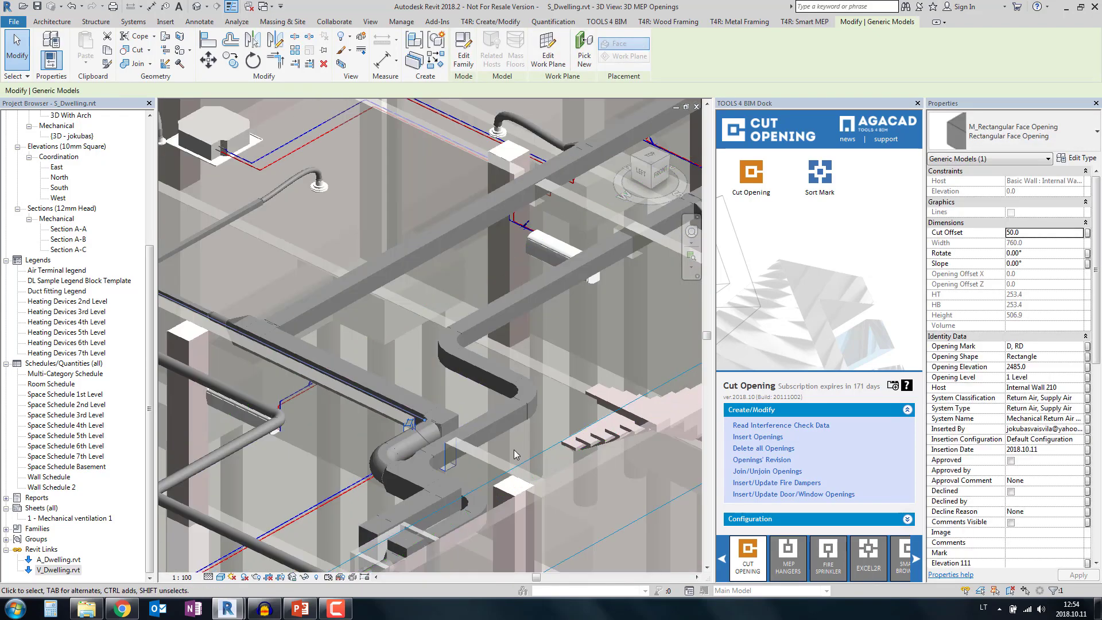
{"action": "scroll", "coordinate": [524, 437], "scroll_direction": "down", "scroll_amount": 5}
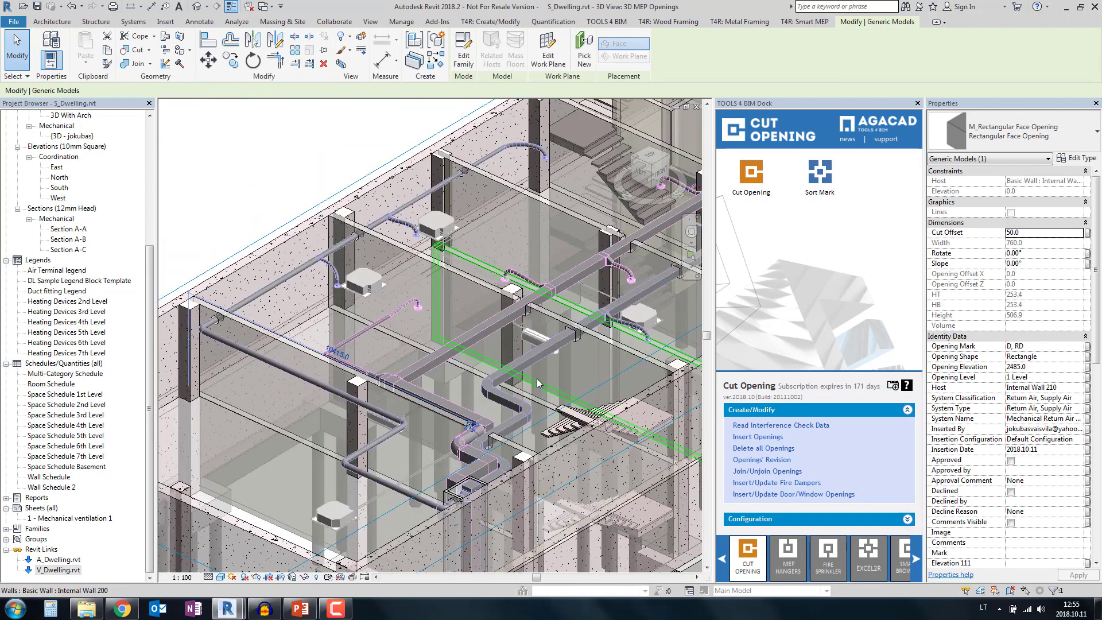
Step: Save the S_Dwelling project and switch to the Revit window with V_Dwelling
{"action": "key", "text": "Escape"}
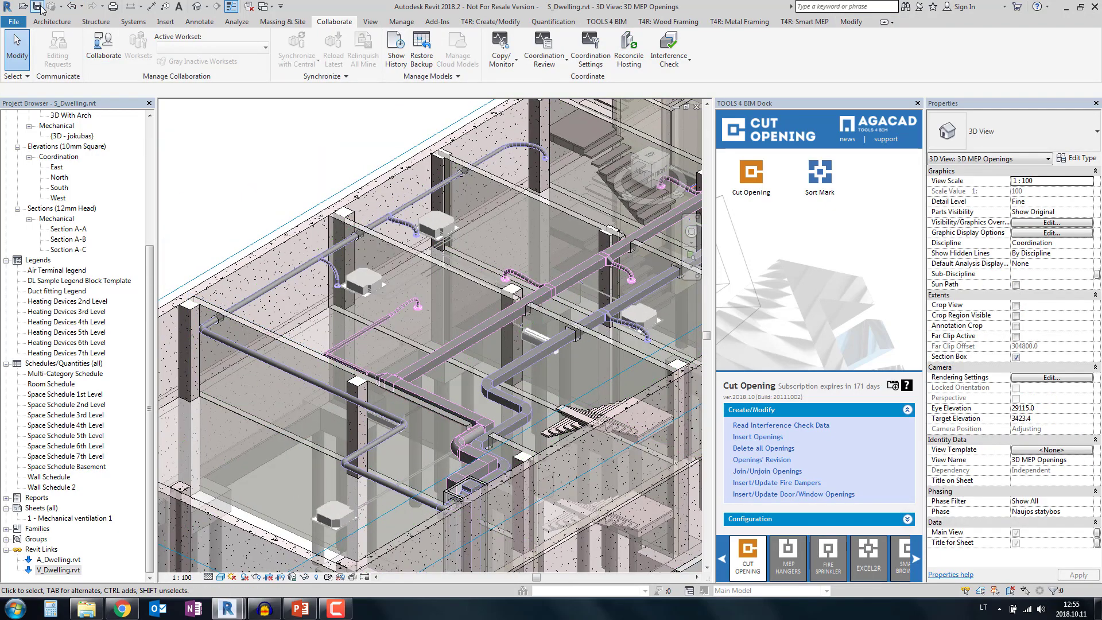
{"action": "mouse_move", "coordinate": [230, 609]}
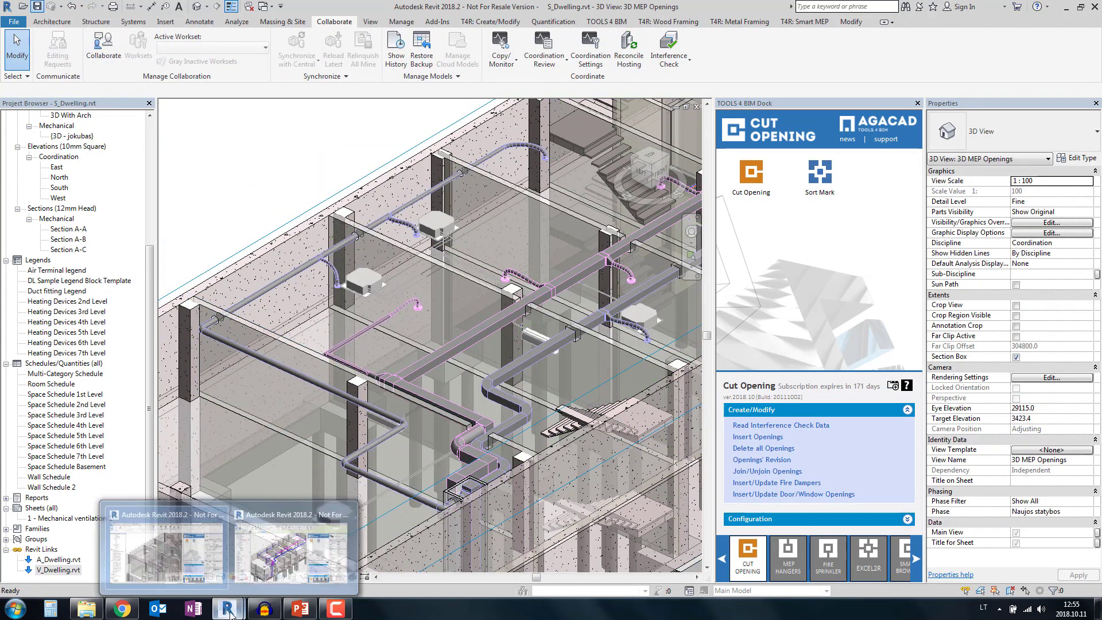
{"action": "left_click", "coordinate": [258, 560]}
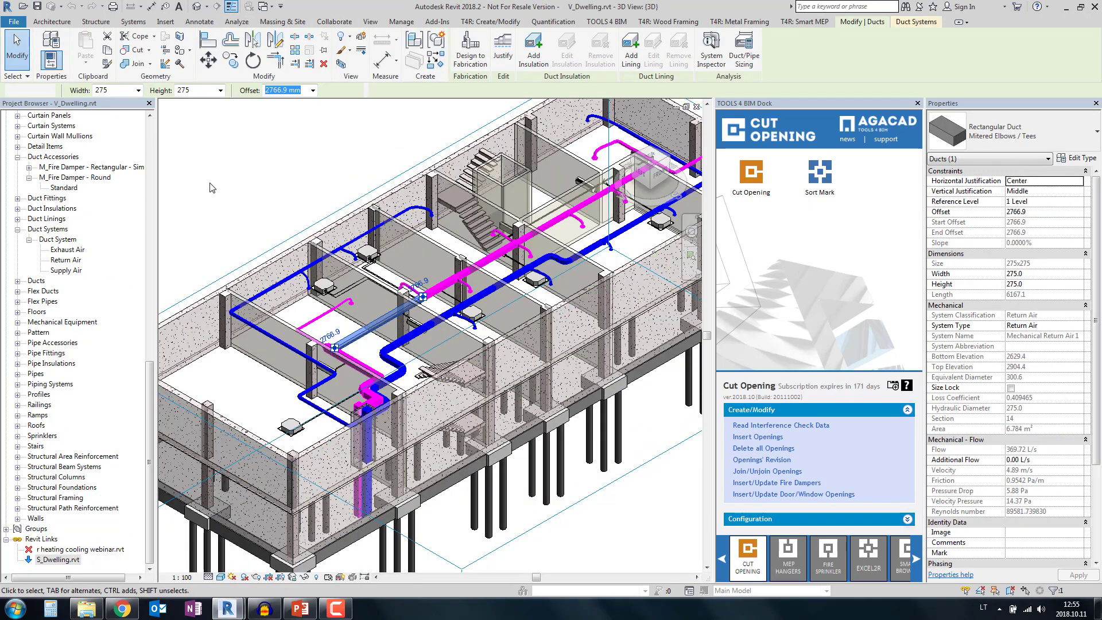
{"action": "key", "text": "Escape"}
Step: Reload the linked S_Dwelling.rvt model in V_Dwelling
{"action": "left_click", "coordinate": [58, 559]}
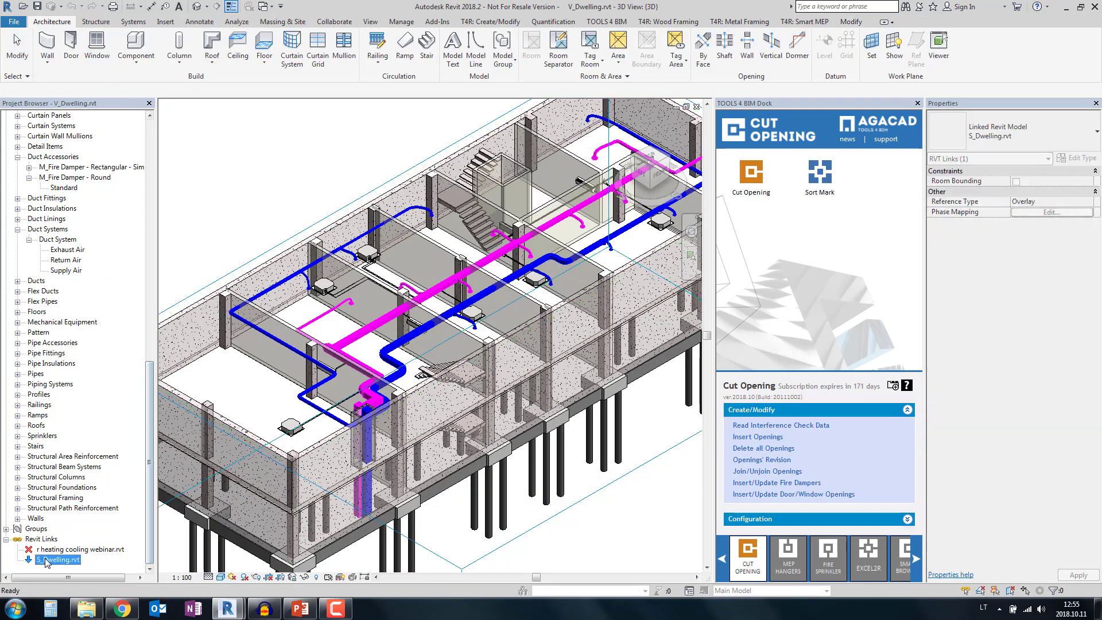
{"action": "right_click", "coordinate": [57, 559]}
{"action": "left_click", "coordinate": [84, 343]}
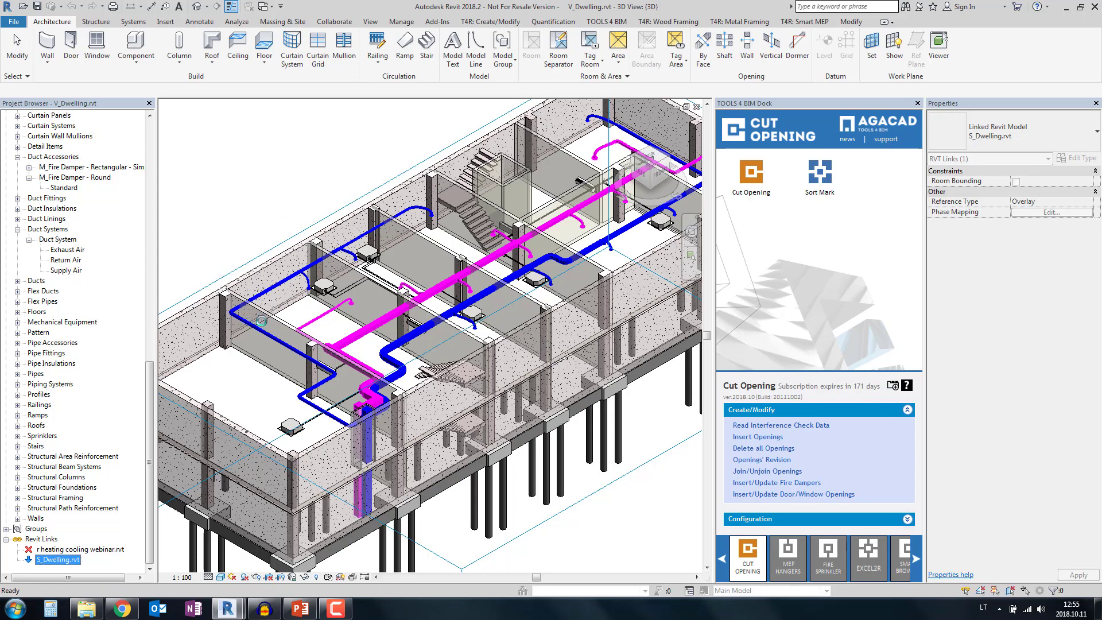
{"action": "key", "text": "Escape"}
Step: Inspect the linked wall openings around the supply and return air ducts on 1 Level
{"action": "scroll", "coordinate": [264, 329], "scroll_direction": "up", "scroll_amount": 6}
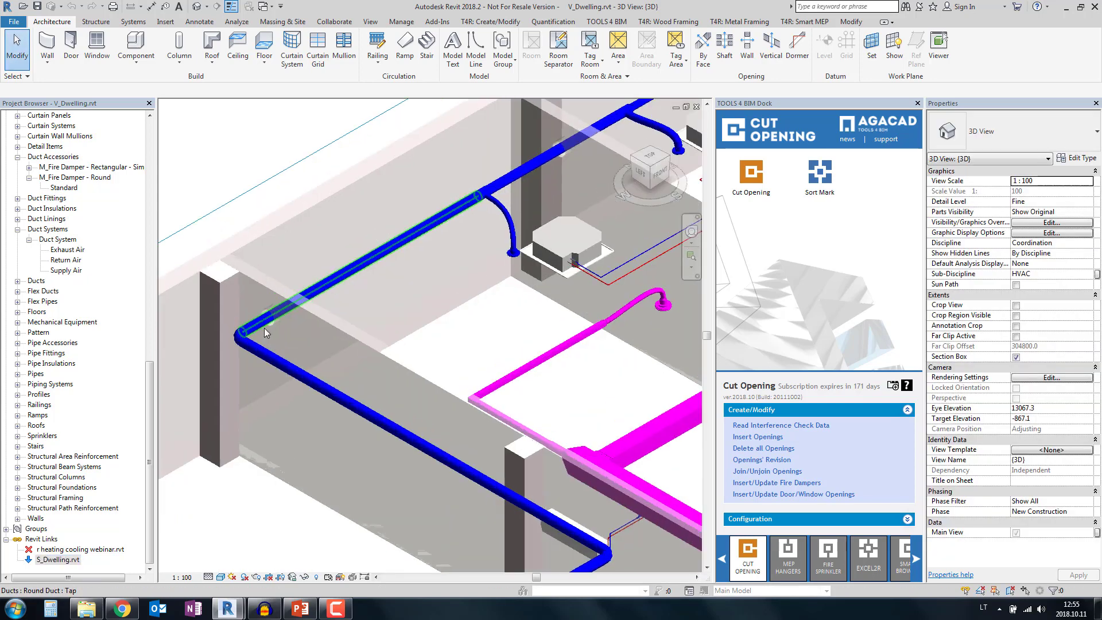
{"action": "scroll", "coordinate": [268, 333], "scroll_direction": "down", "scroll_amount": 5}
{"action": "scroll", "coordinate": [462, 379], "scroll_direction": "up", "scroll_amount": 3}
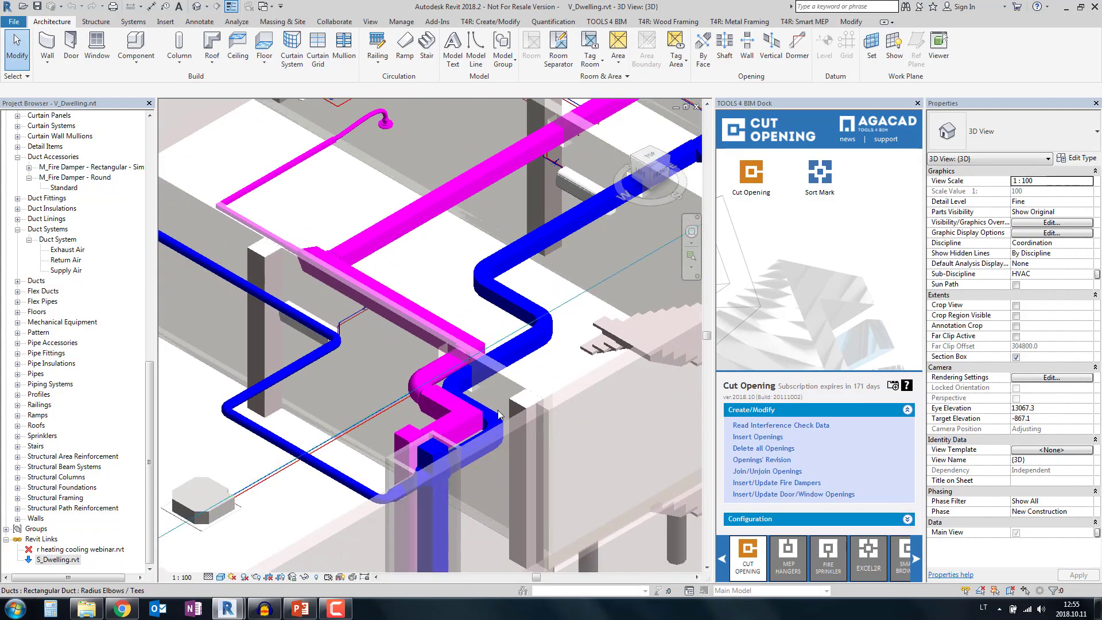
{"action": "scroll", "coordinate": [462, 379], "scroll_direction": "down", "scroll_amount": 5}
{"action": "scroll", "coordinate": [629, 291], "scroll_direction": "up", "scroll_amount": 6}
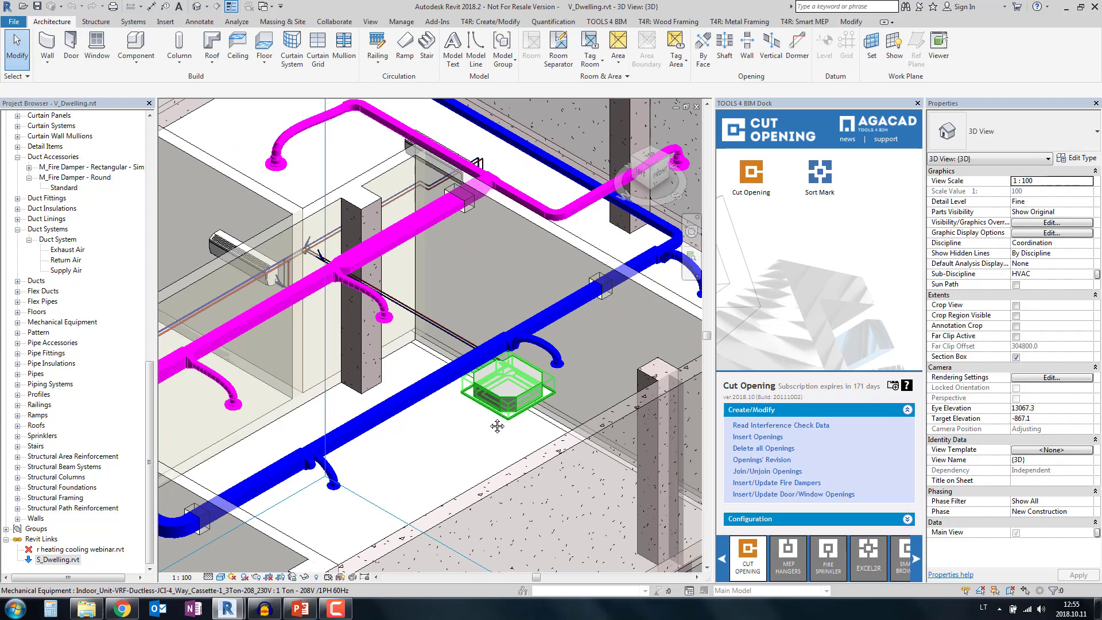
{"action": "middle_click_drag", "start_coordinate": [497, 425], "coordinate": [445, 285], "text": "shift"}
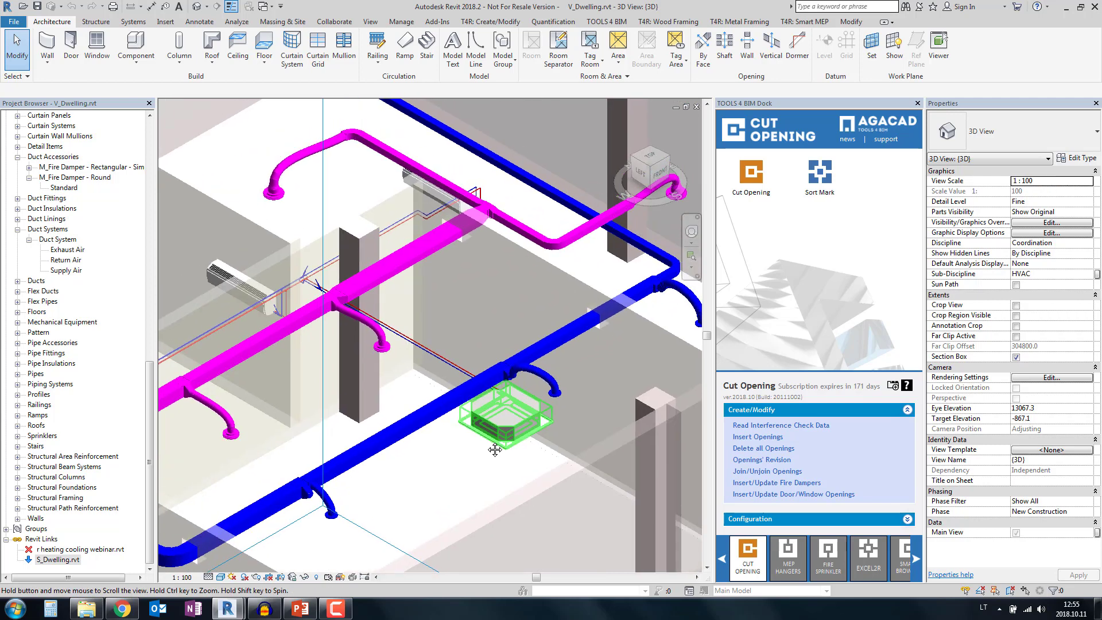
Step: Resize the 300x110 return air duct passing through the wall opening to a width and height of 150 mm
{"action": "left_click", "coordinate": [415, 256]}
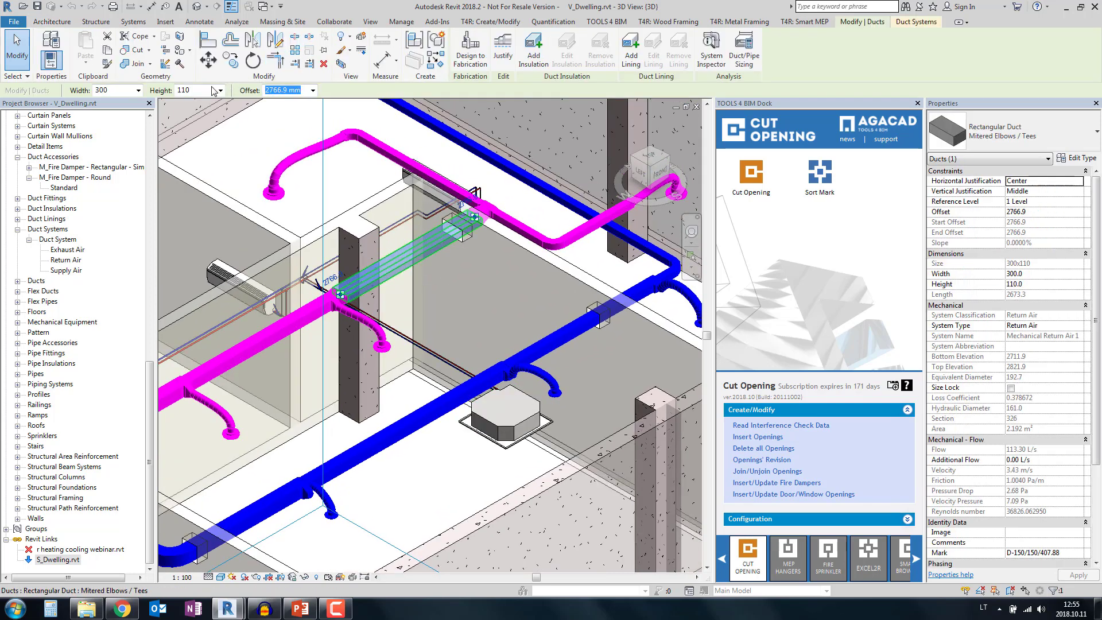
{"action": "left_click", "coordinate": [139, 90]}
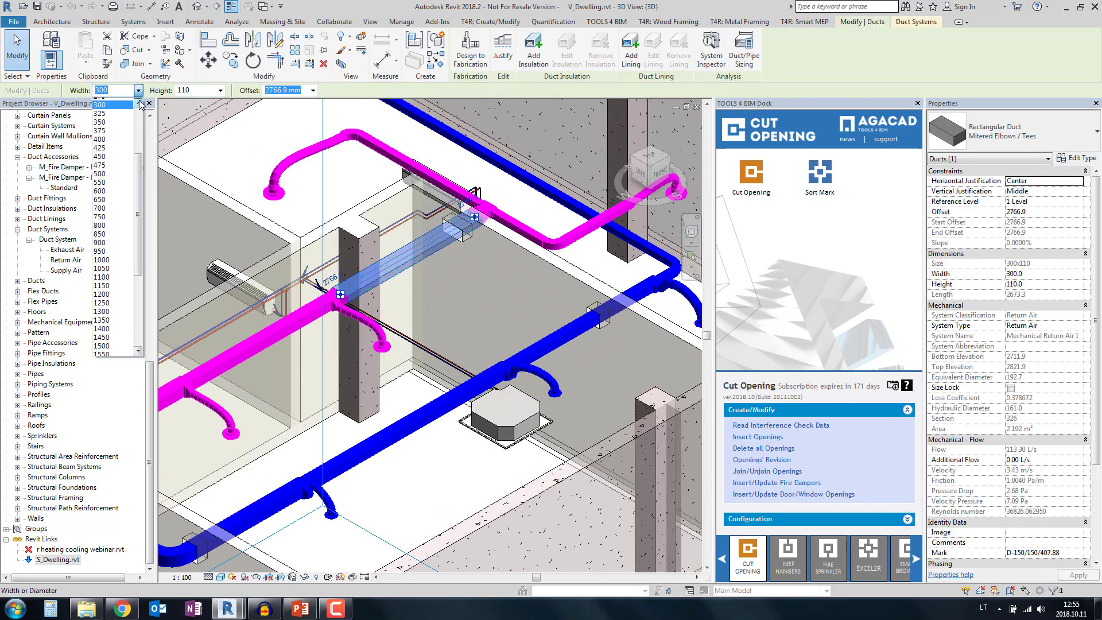
{"action": "type", "text": "150"}
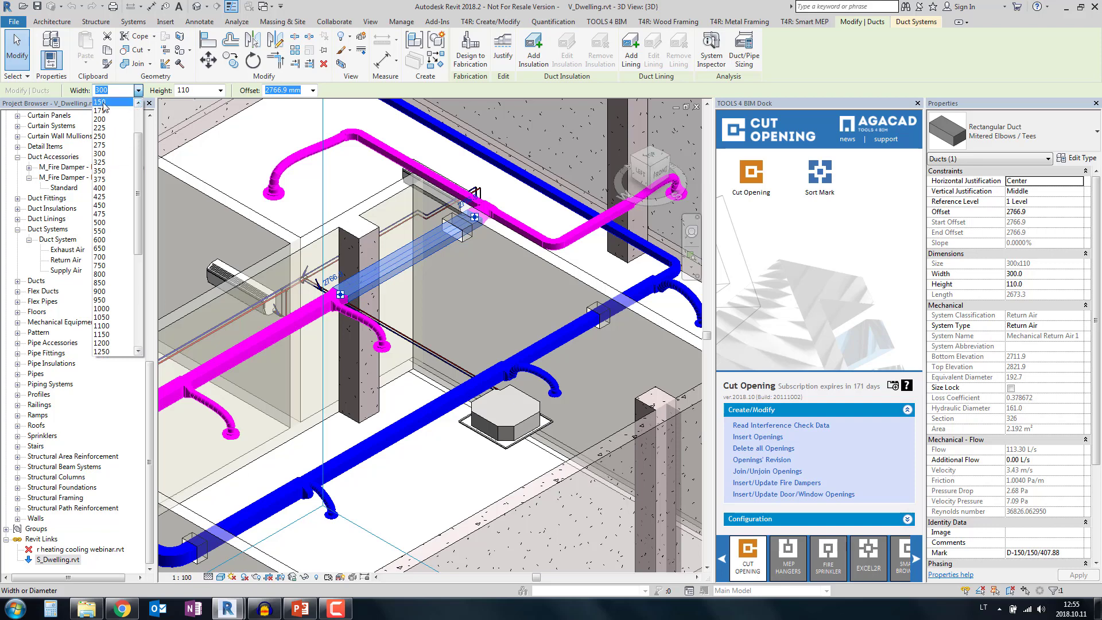
{"action": "key", "text": "Return"}
{"action": "left_click", "coordinate": [220, 90]}
{"action": "left_click", "coordinate": [189, 128]}
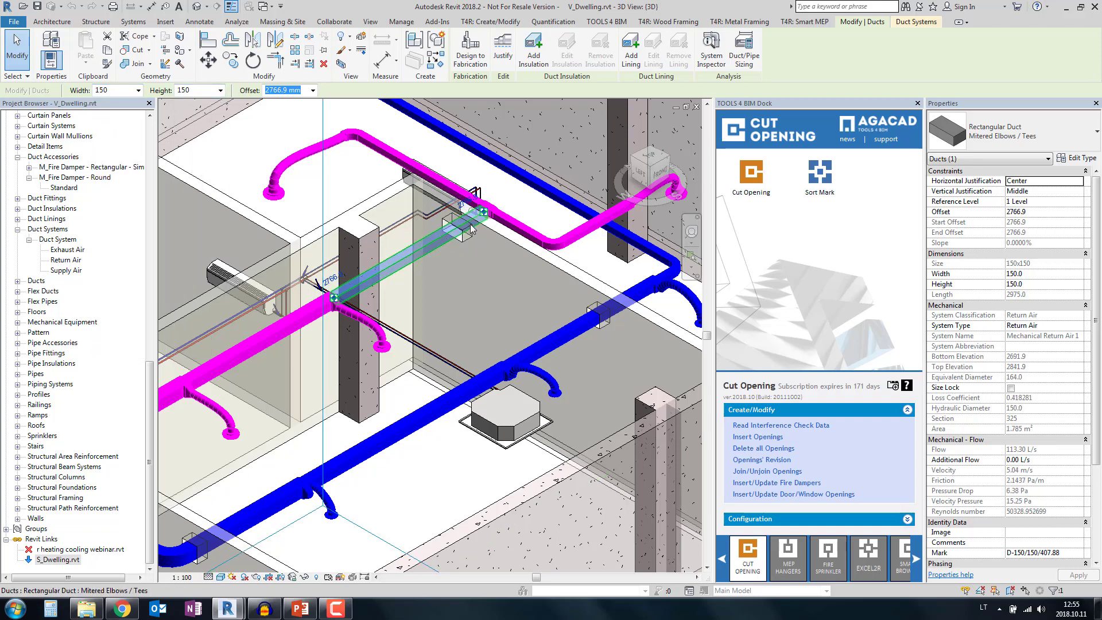
{"action": "scroll", "coordinate": [404, 229], "scroll_direction": "up", "scroll_amount": 3}
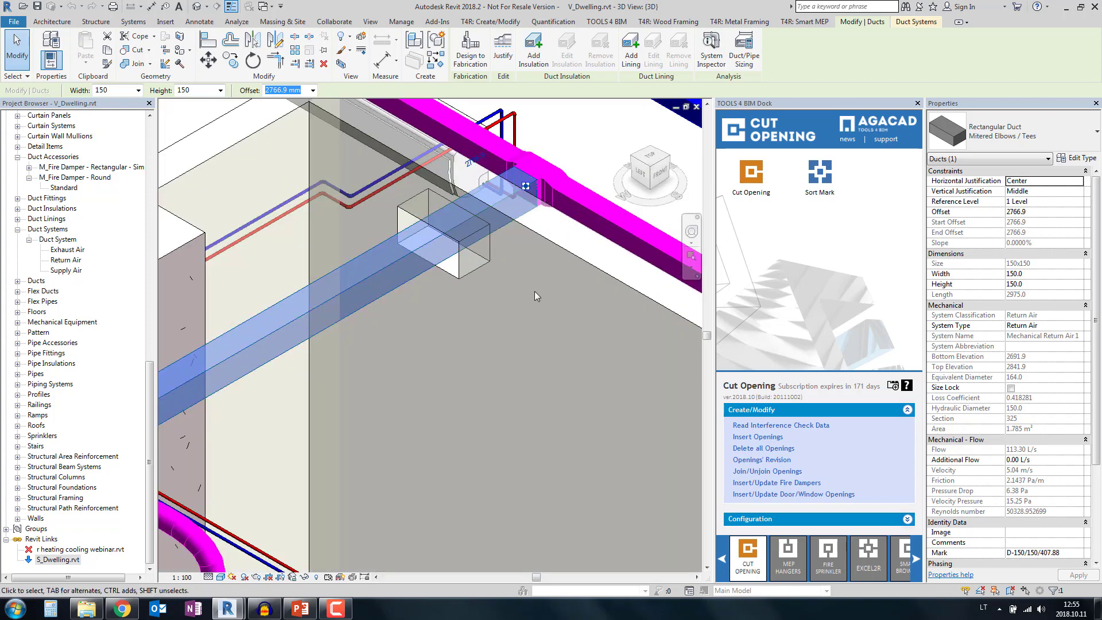
{"action": "scroll", "coordinate": [536, 294], "scroll_direction": "down", "scroll_amount": 4}
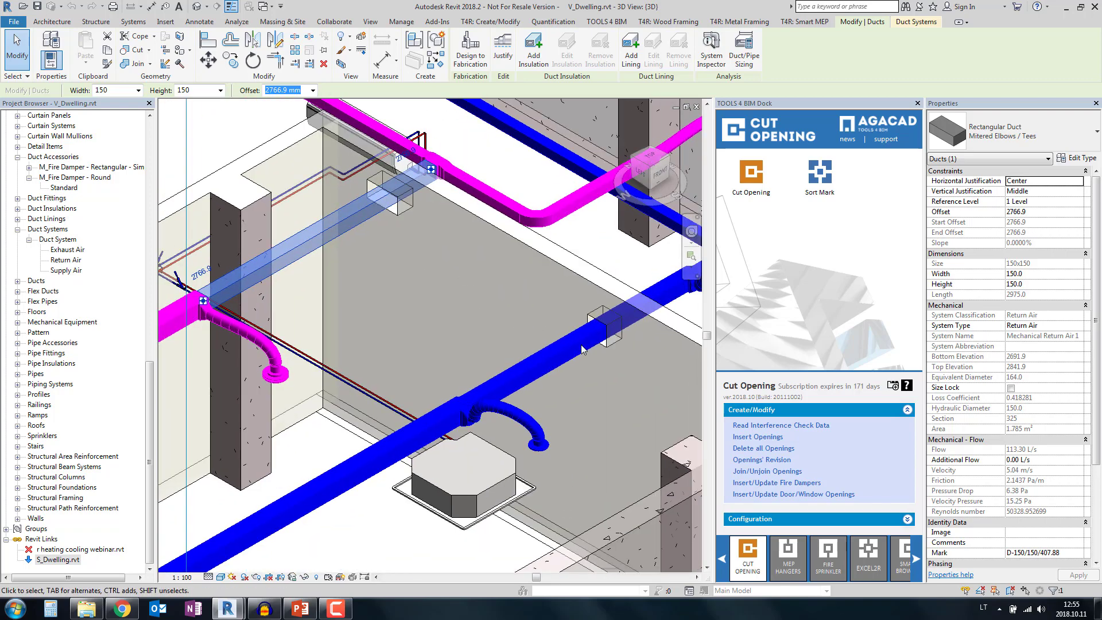
Step: Move the 150x150 supply air duct that passes through the wall opening slightly sideways, then clear the selection
{"action": "left_click", "coordinate": [583, 349]}
{"action": "scroll", "coordinate": [540, 310], "scroll_direction": "down", "scroll_amount": 3}
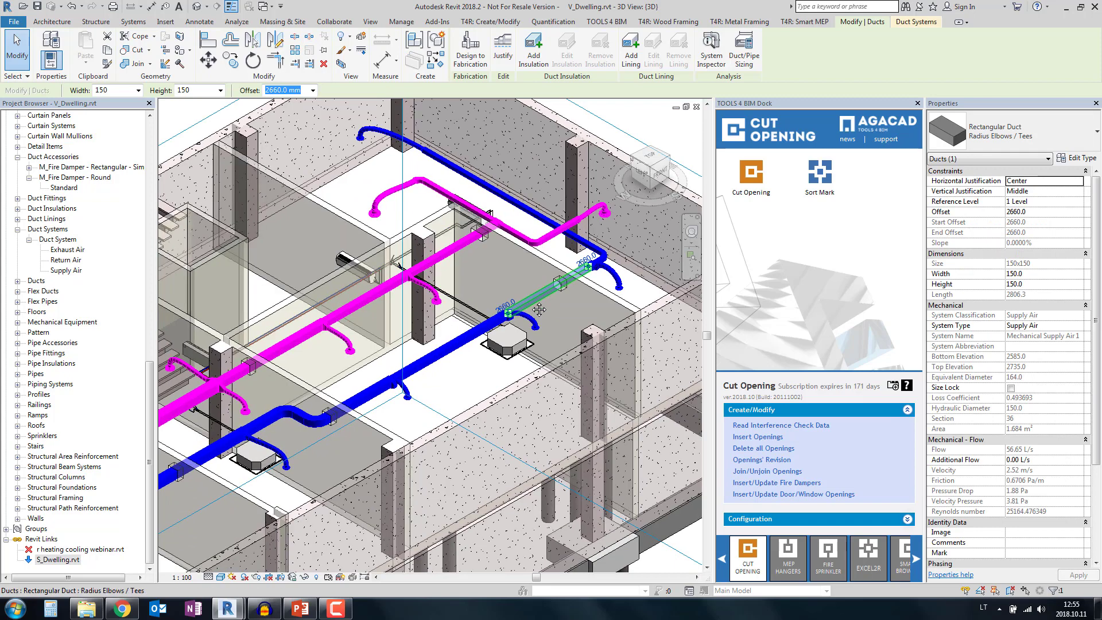
{"action": "left_click_drag", "start_coordinate": [540, 310], "coordinate": [541, 317]}
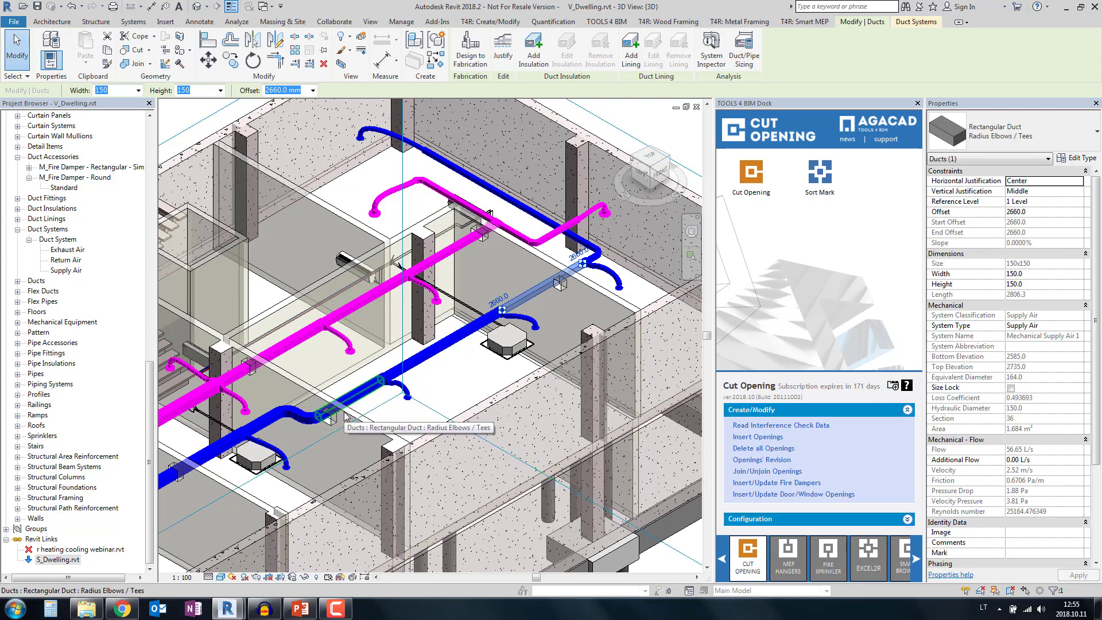
{"action": "key", "text": "Escape"}
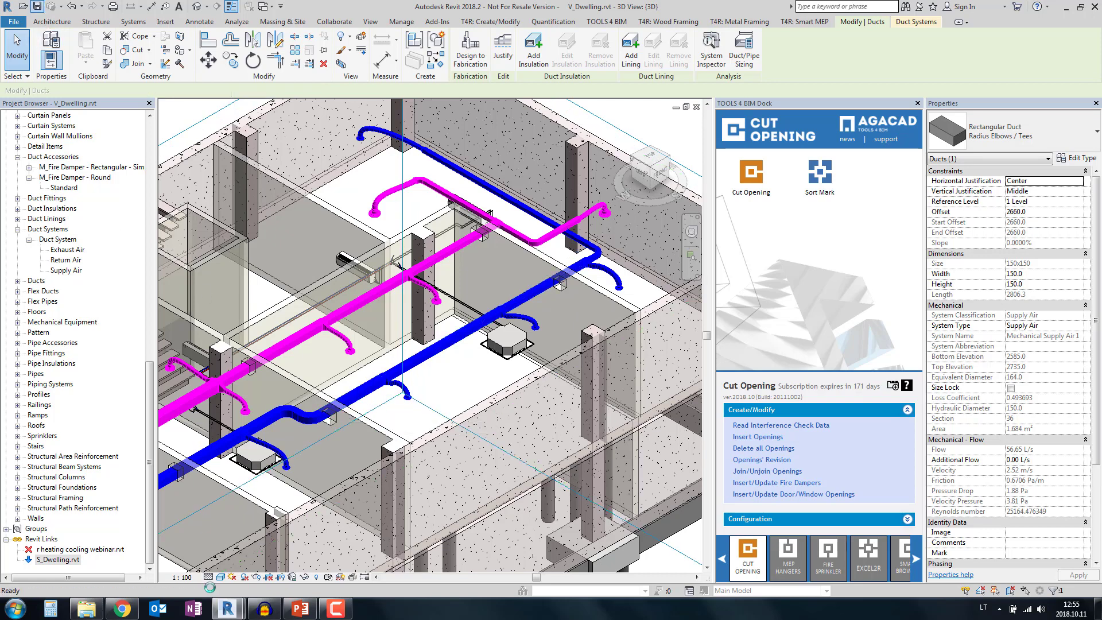
Step: Switch to the Revit window with S_Dwelling and reload the linked V_Dwelling.rvt model
{"action": "mouse_move", "coordinate": [228, 608]}
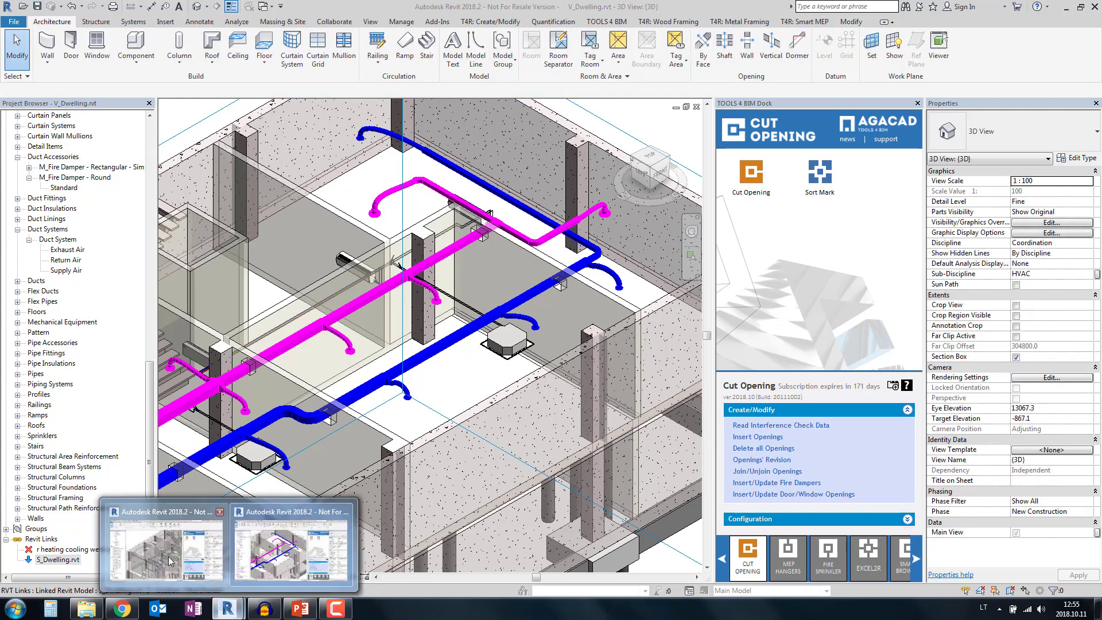
{"action": "left_click", "coordinate": [169, 560]}
{"action": "right_click", "coordinate": [57, 570]}
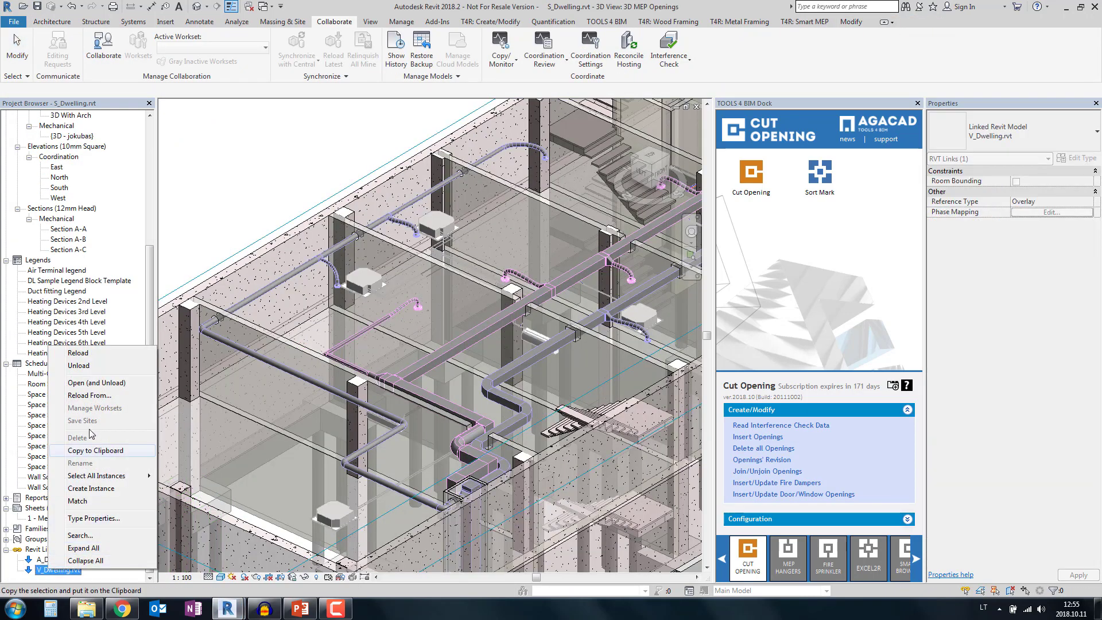
{"action": "key", "text": "Escape"}
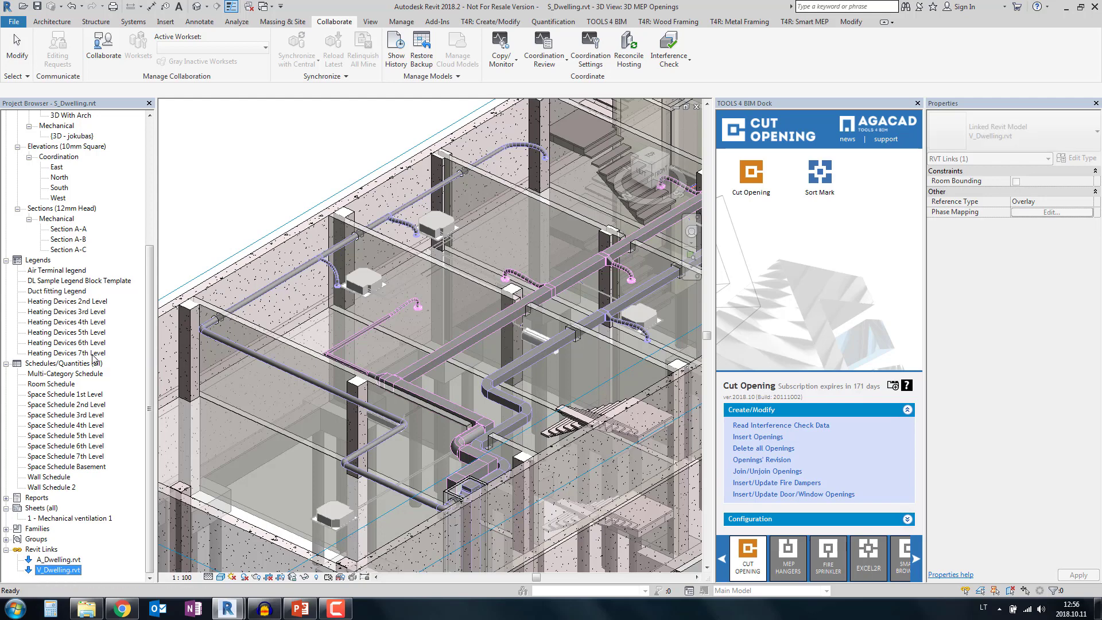
{"action": "key", "text": "Escape"}
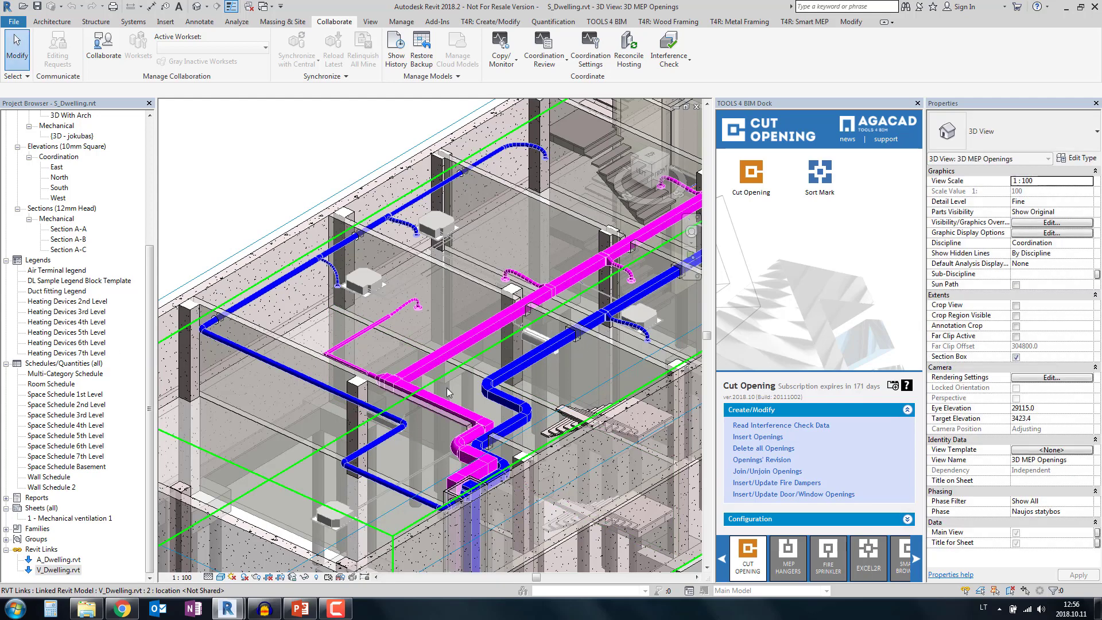
Step: Inspect the rectangular wall openings around the modified supply and return air ducts on 1 Level
{"action": "middle_click_drag", "start_coordinate": [563, 351], "coordinate": [347, 423]}
{"action": "scroll", "coordinate": [602, 281], "scroll_direction": "down", "scroll_amount": 5}
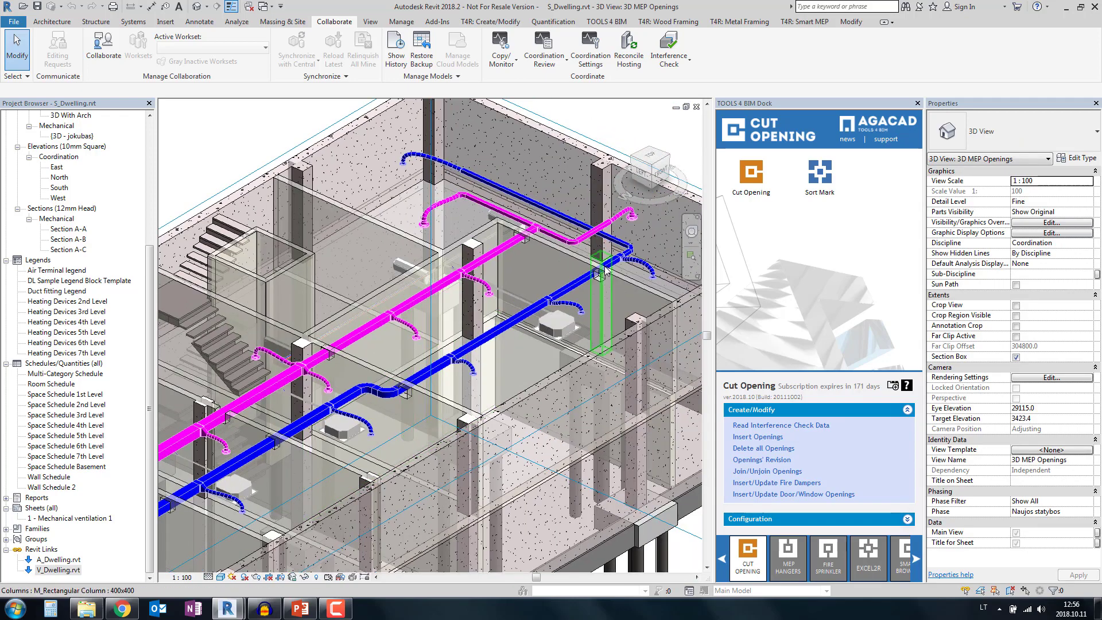
{"action": "left_click", "coordinate": [599, 276]}
{"action": "scroll", "coordinate": [599, 276], "scroll_direction": "up", "scroll_amount": 5}
{"action": "middle_click_drag", "start_coordinate": [597, 269], "coordinate": [544, 351]}
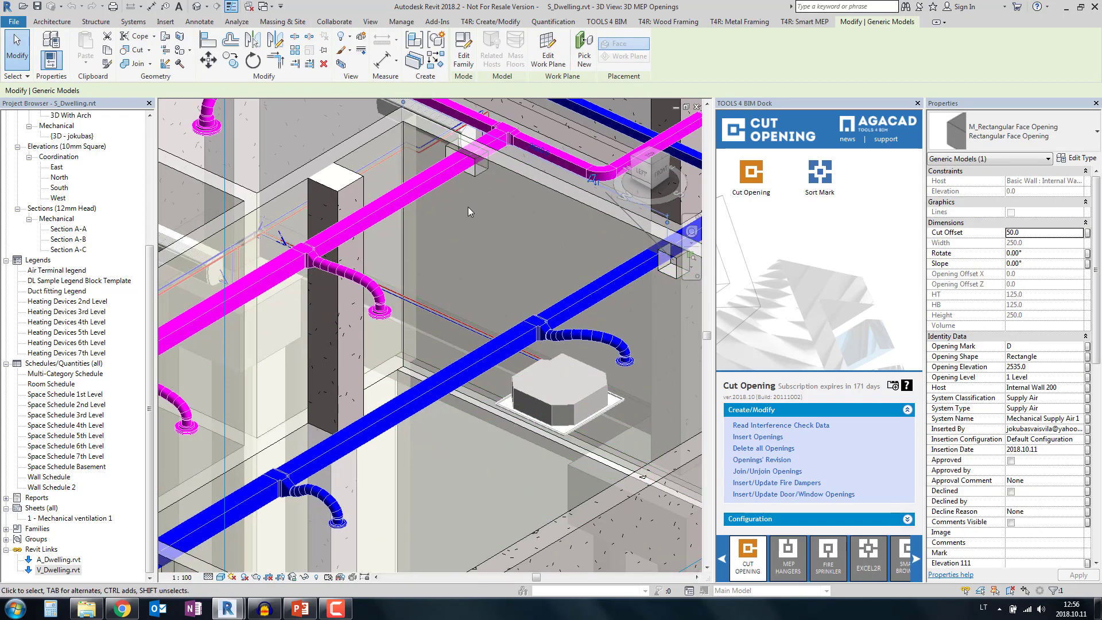
{"action": "scroll", "coordinate": [464, 222], "scroll_direction": "down", "scroll_amount": 3}
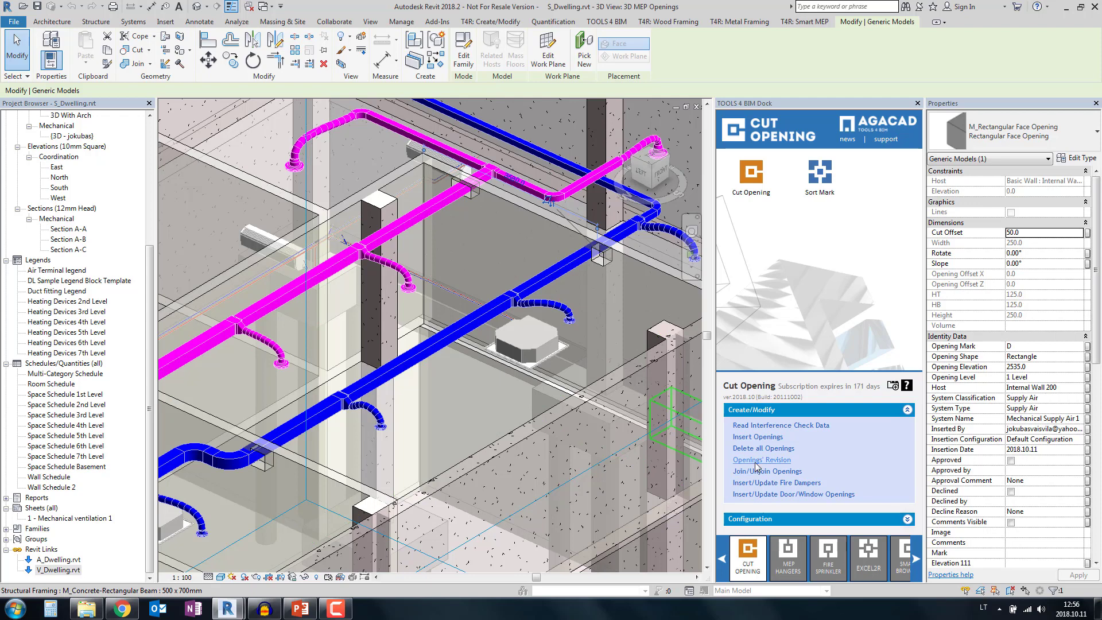
Step: Open Openings' Revision, turn off Dynamic Section Box, and show the openings under Cutting Element Changed Position
{"action": "left_click", "coordinate": [757, 459]}
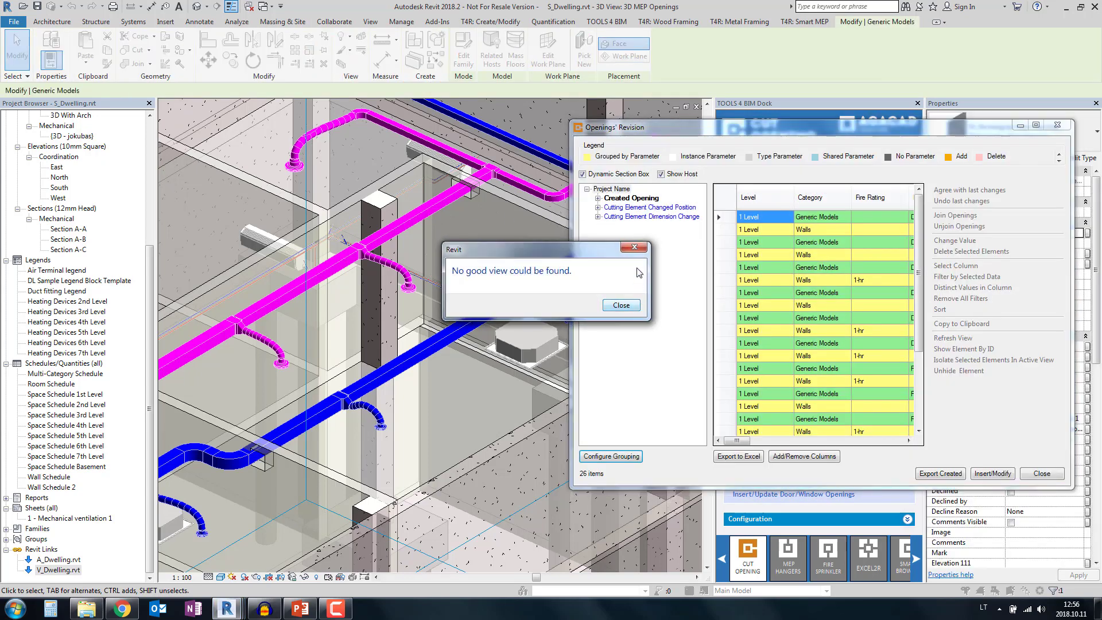
{"action": "left_click", "coordinate": [633, 248]}
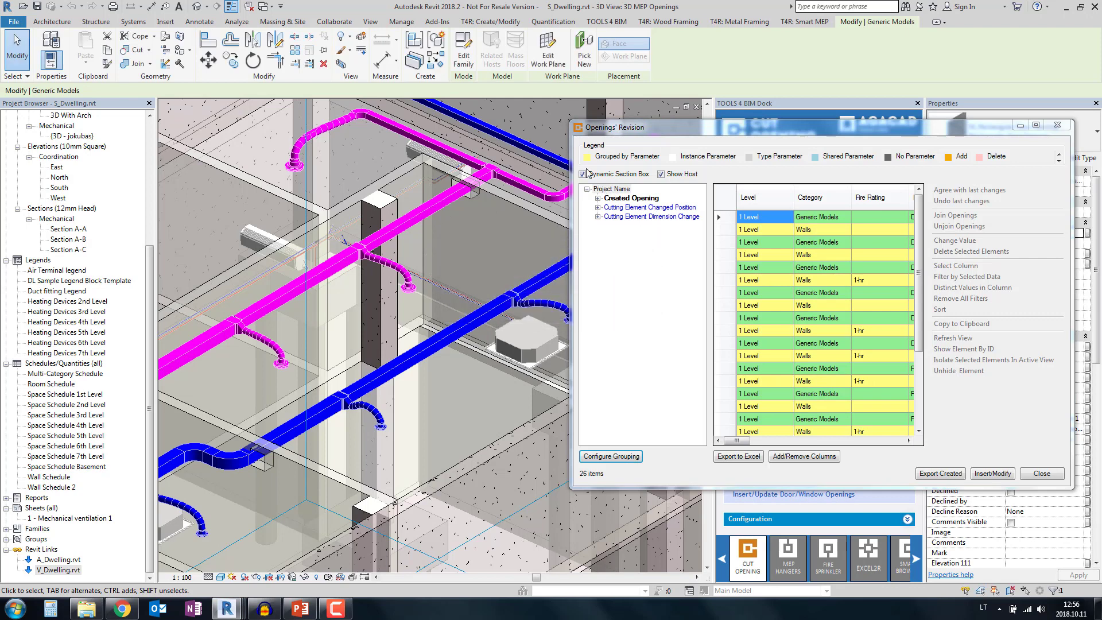
{"action": "left_click", "coordinate": [660, 208]}
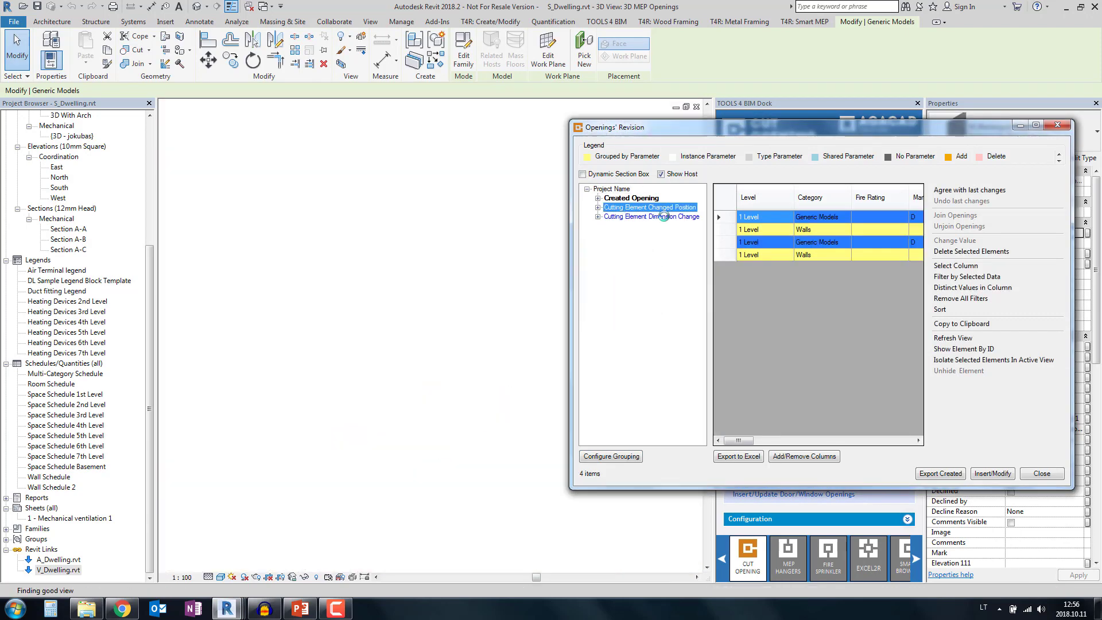
{"action": "left_click", "coordinate": [430, 313]}
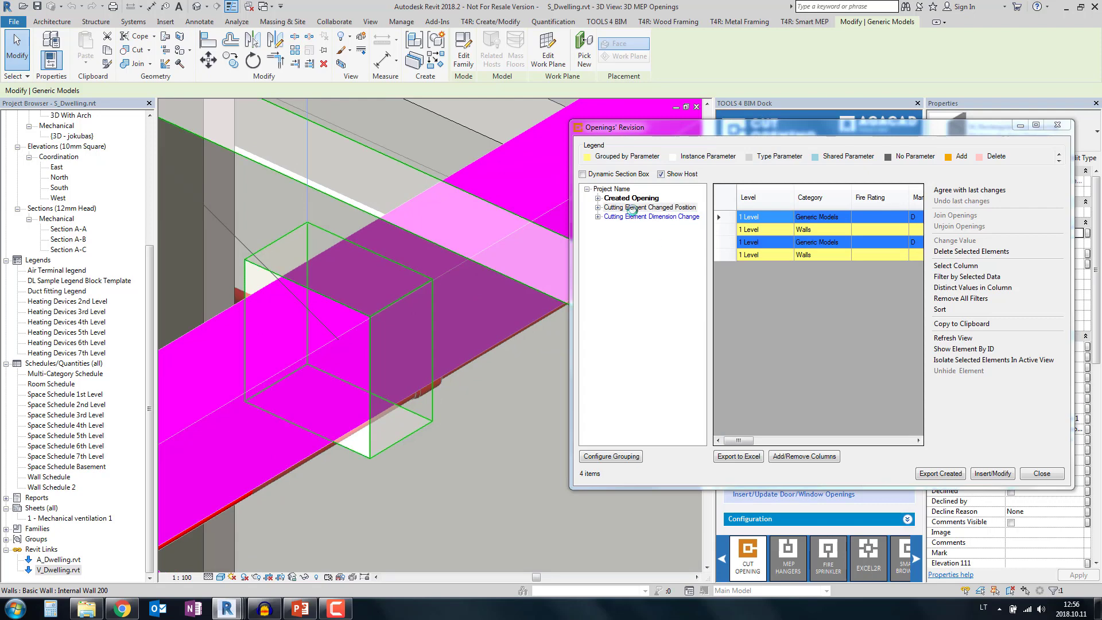
{"action": "left_click", "coordinate": [680, 209]}
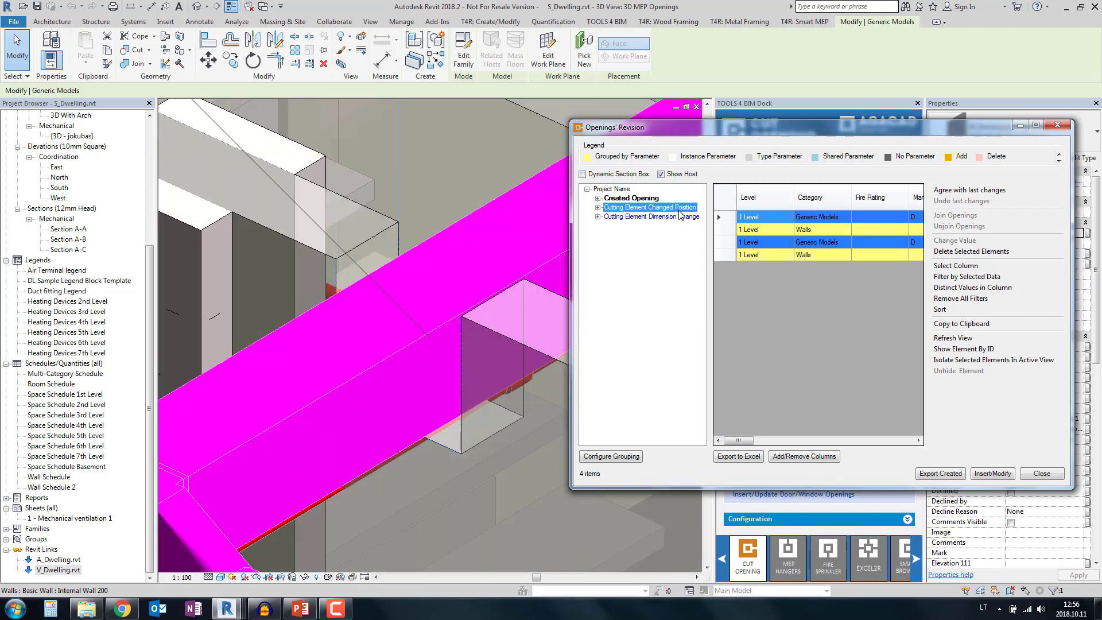
Step: Agree with the last changes for all elements under Cutting Element Dimension Change
{"action": "left_click", "coordinate": [657, 217]}
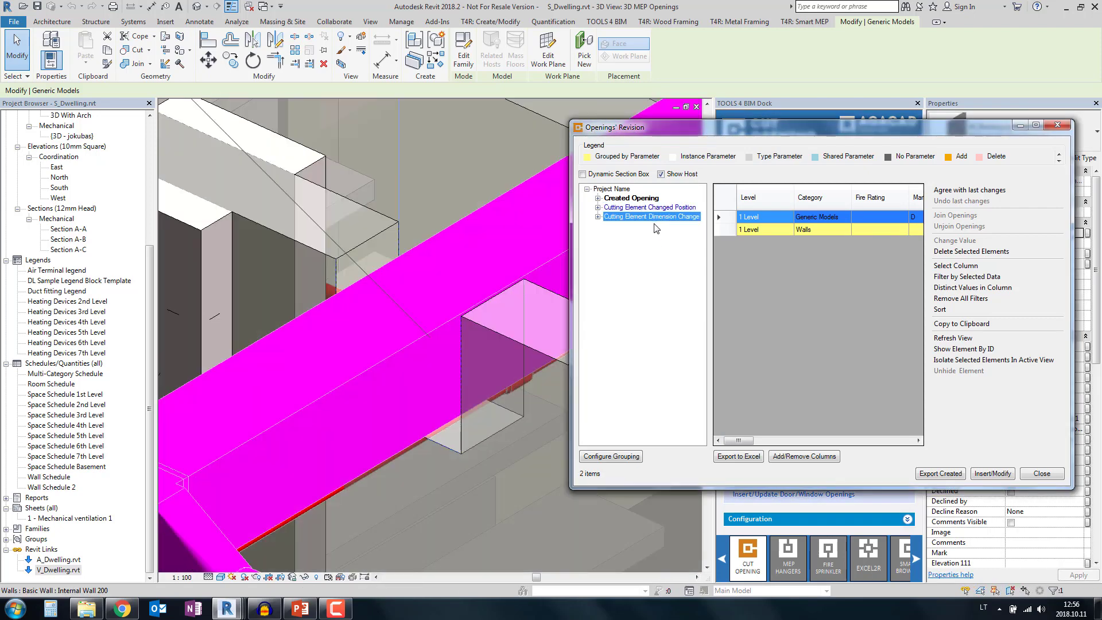
{"action": "left_click", "coordinate": [725, 197]}
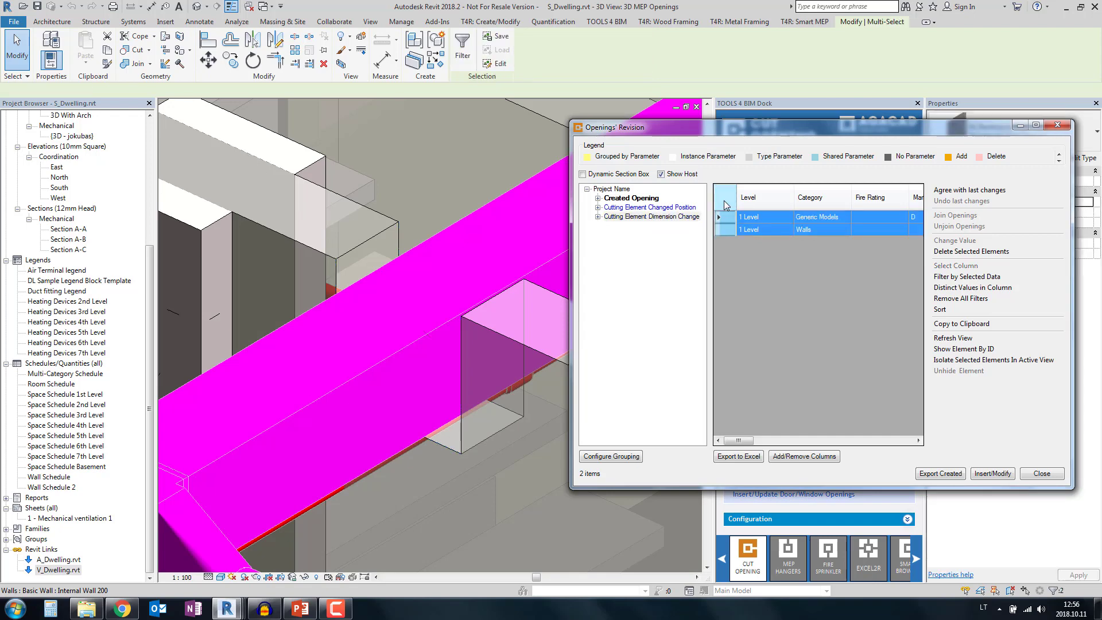
{"action": "left_click", "coordinate": [957, 190]}
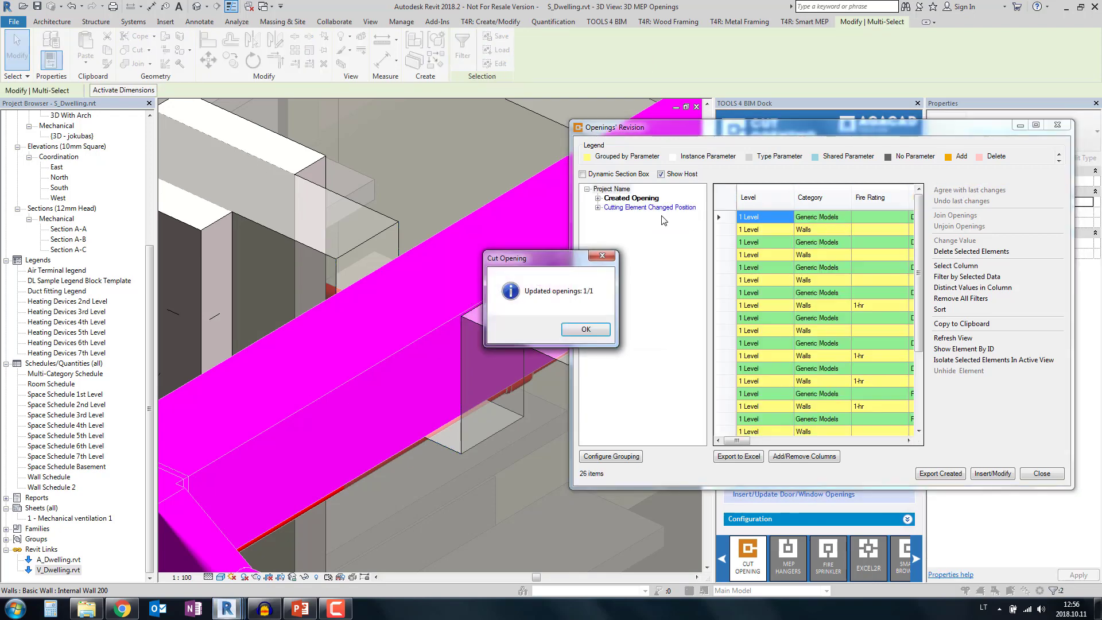
Step: Return to the Openings' Revision window and agree with the last changes for all elements under Cutting Element Changed Position
{"action": "left_click", "coordinate": [226, 585]}
{"action": "mouse_move", "coordinate": [226, 589]}
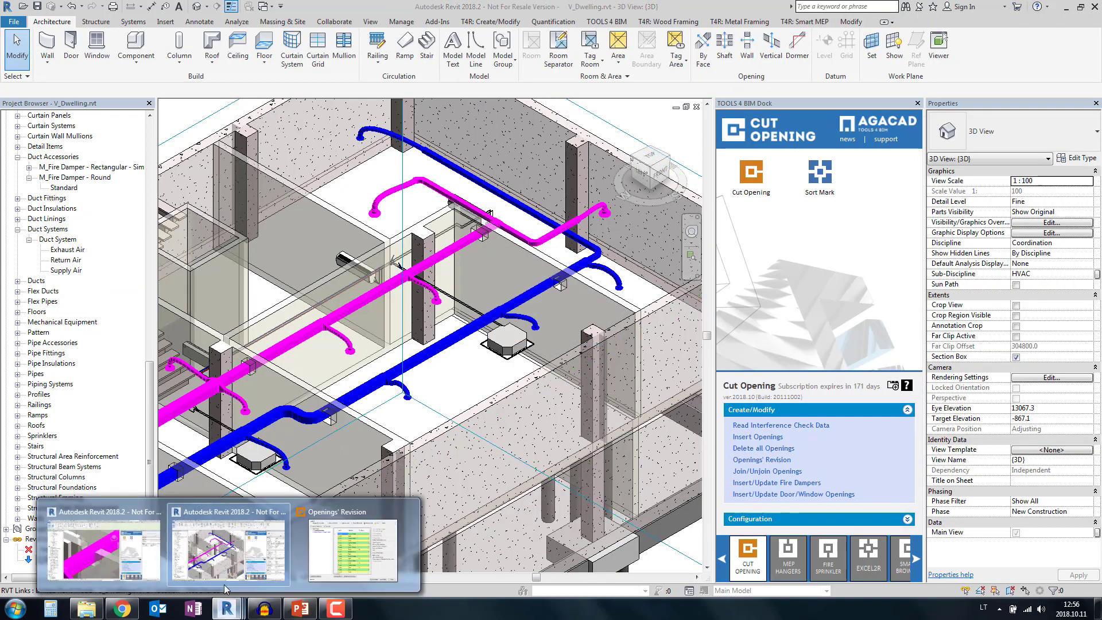
{"action": "left_click", "coordinate": [349, 550]}
{"action": "left_click", "coordinate": [625, 207]}
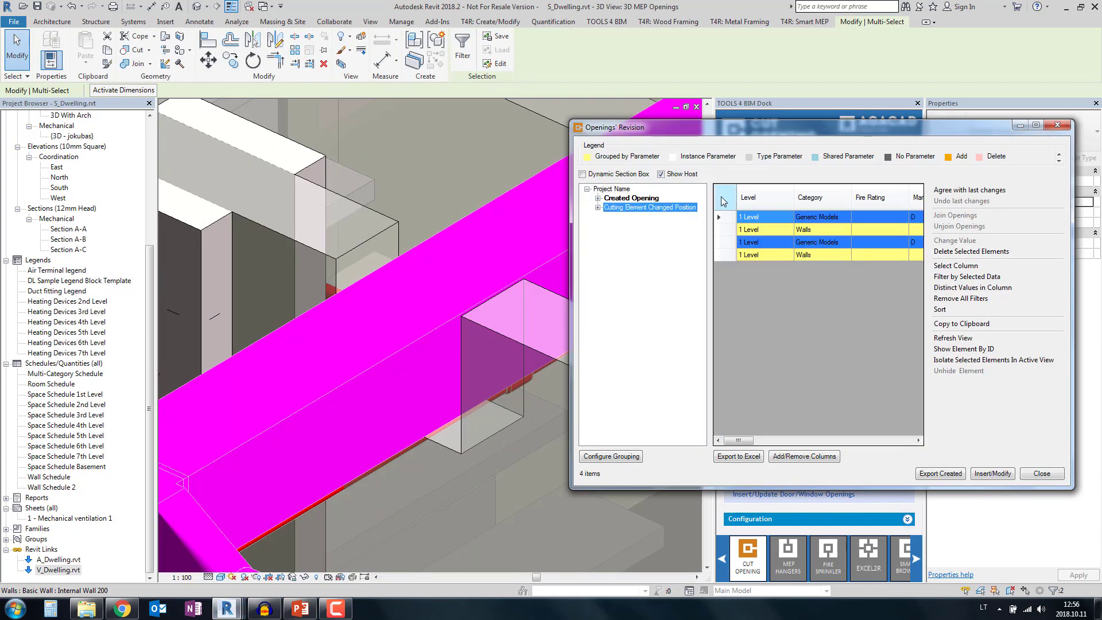
{"action": "left_click", "coordinate": [722, 201]}
{"action": "left_click", "coordinate": [958, 190]}
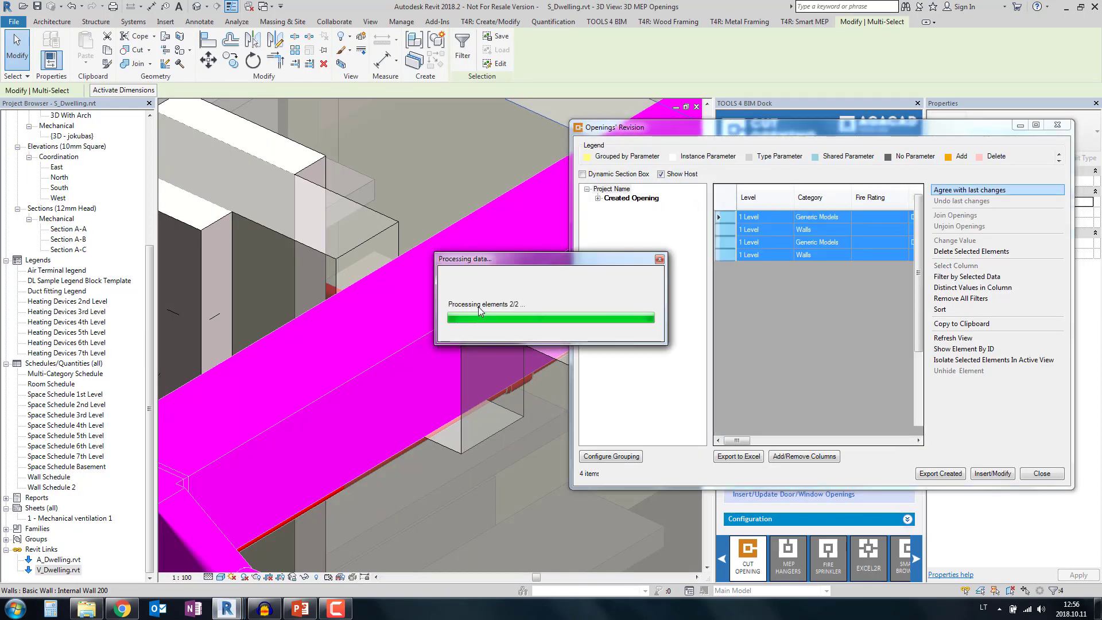
{"action": "left_click", "coordinate": [572, 346]}
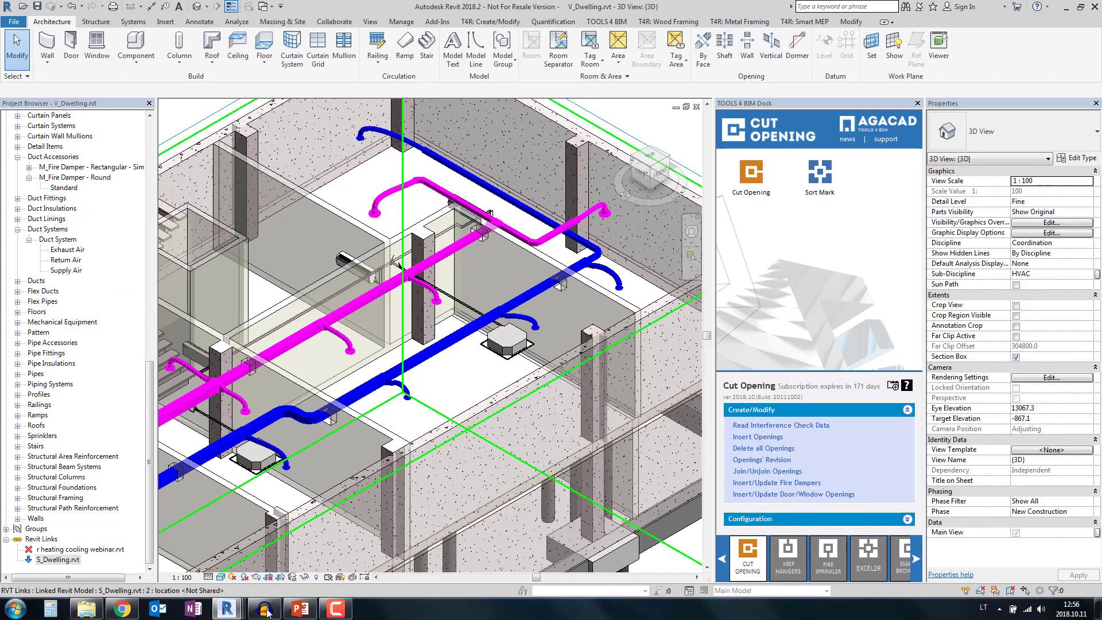
Step: Switch back to the S_Dwelling window and examine how the updated wall openings fit the supply and return air ducts
{"action": "mouse_move", "coordinate": [227, 608]}
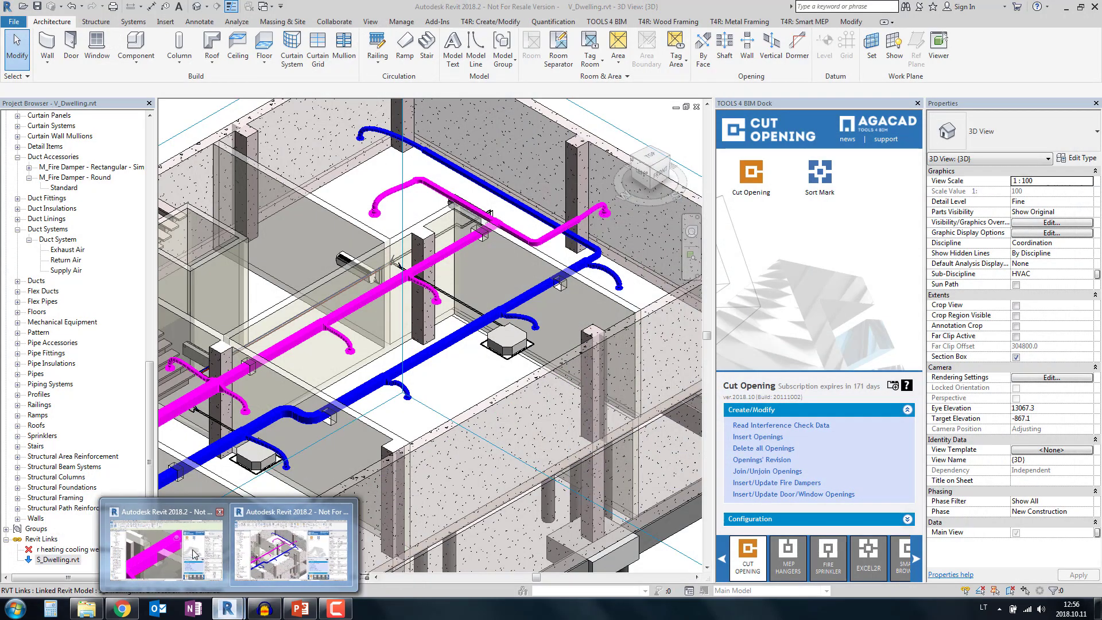
{"action": "left_click", "coordinate": [196, 555]}
{"action": "scroll", "coordinate": [488, 370], "scroll_direction": "down", "scroll_amount": 3}
{"action": "middle_click_drag", "start_coordinate": [433, 374], "coordinate": [485, 248]}
{"action": "scroll", "coordinate": [427, 318], "scroll_direction": "down", "scroll_amount": 5}
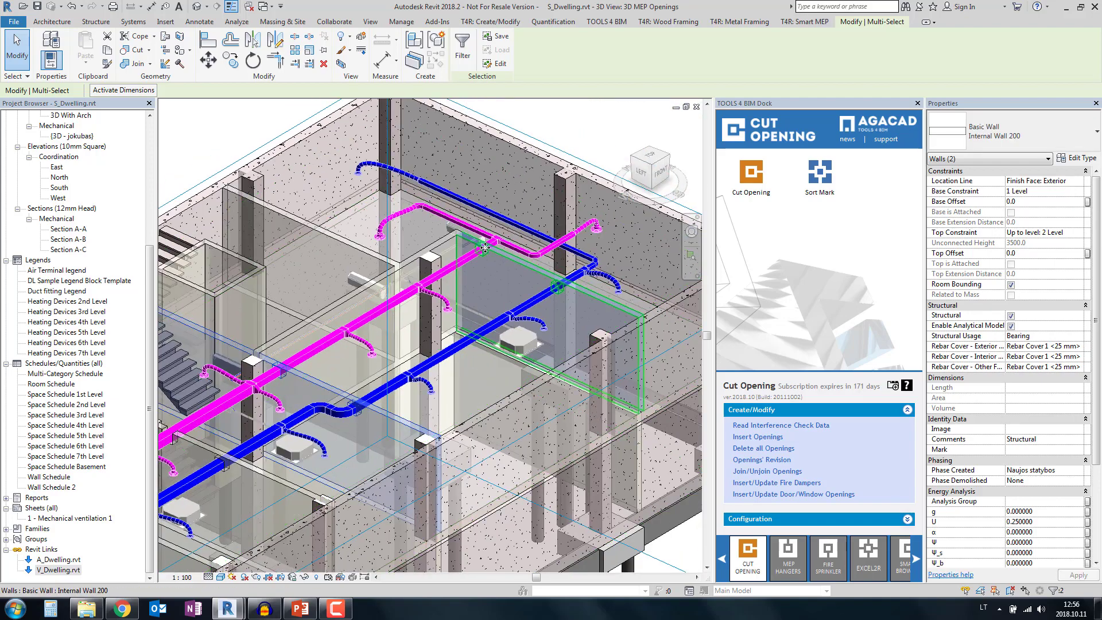
{"action": "scroll", "coordinate": [485, 248], "scroll_direction": "up", "scroll_amount": 3}
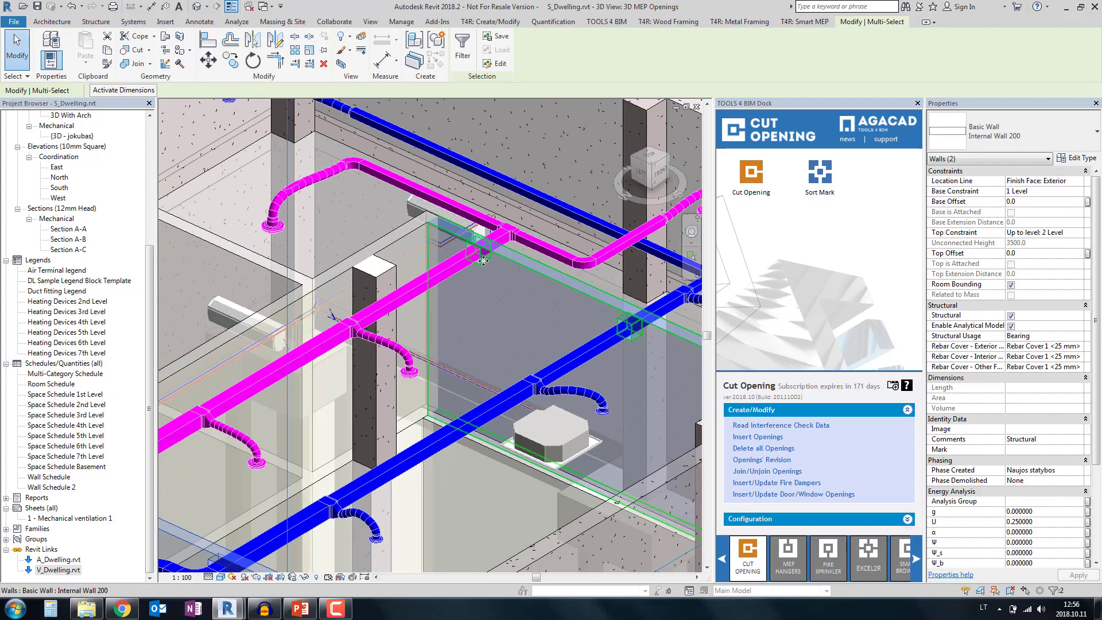
{"action": "scroll", "coordinate": [487, 261], "scroll_direction": "up", "scroll_amount": 4}
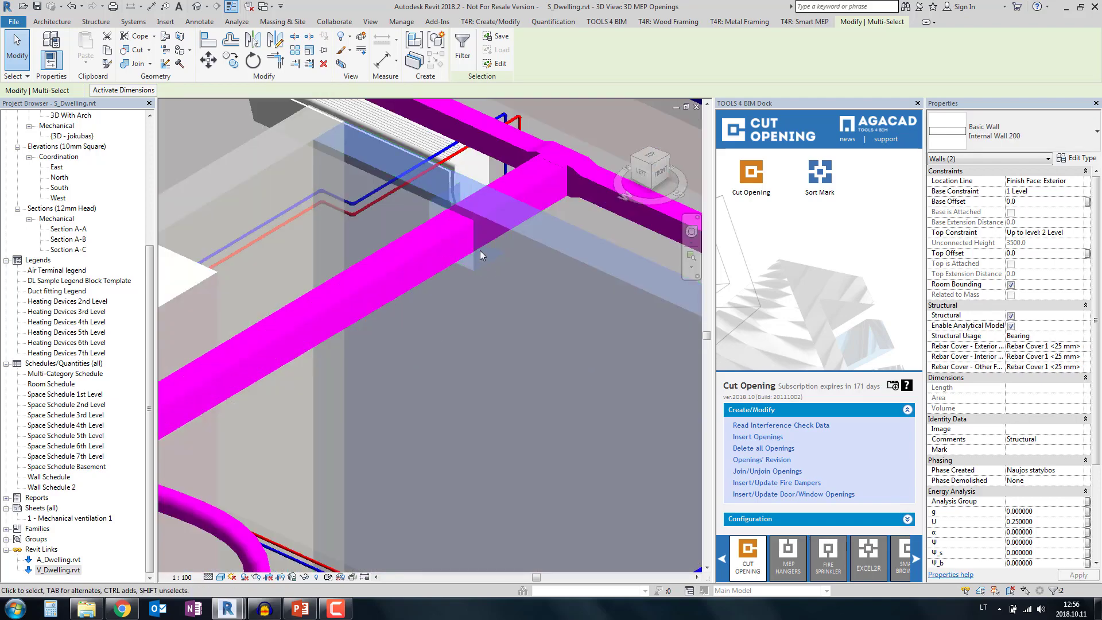
{"action": "scroll", "coordinate": [529, 325], "scroll_direction": "down", "scroll_amount": 5}
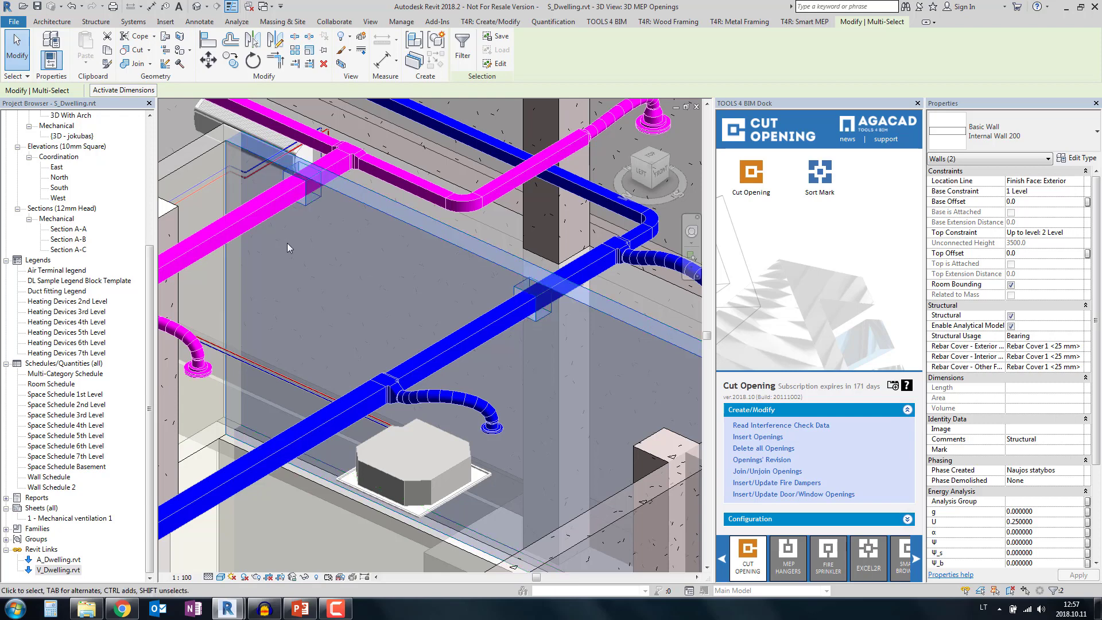
Step: Select the return air duct's wall opening and review its identity data, including opening elevation, host, system, insertion configuration and insertion date
{"action": "left_click", "coordinate": [254, 217]}
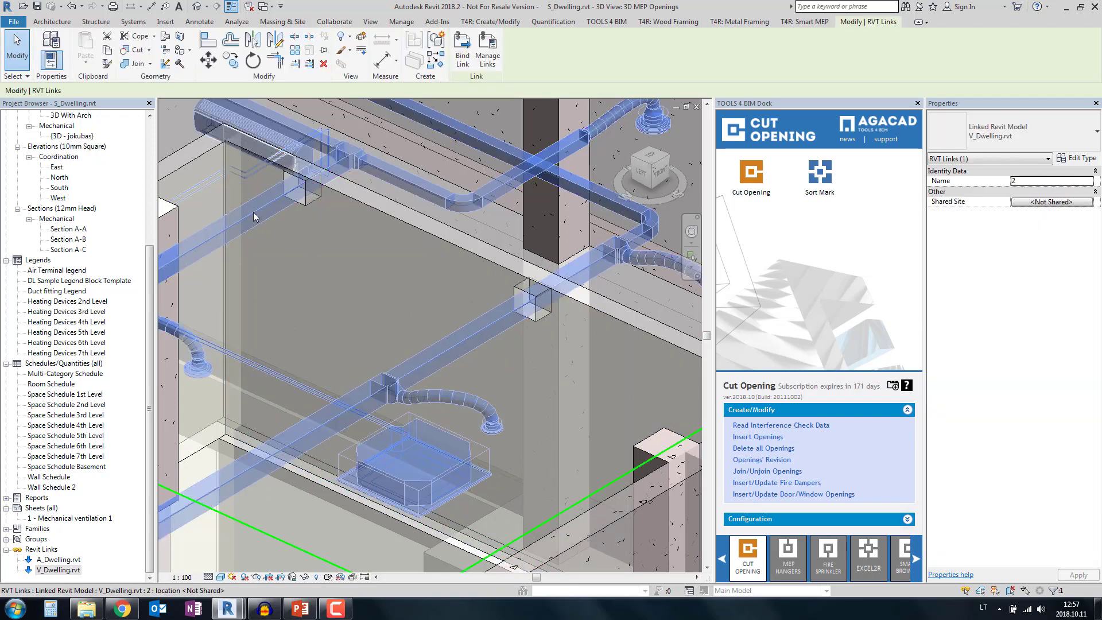
{"action": "key", "text": "Escape"}
{"action": "left_click", "coordinate": [305, 201]}
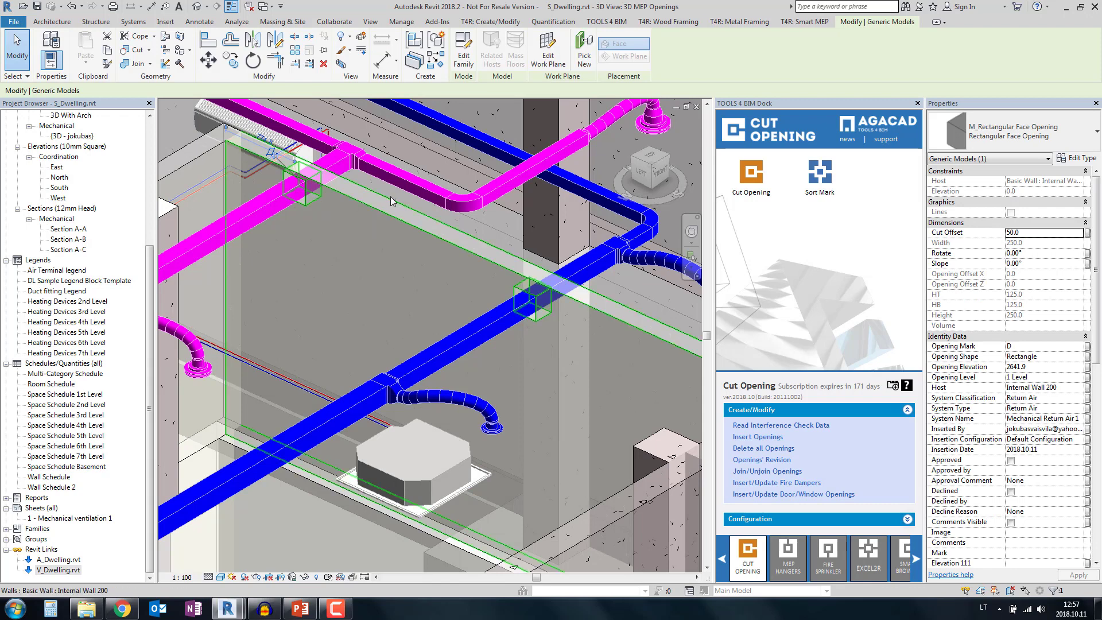
{"action": "left_click_drag", "start_coordinate": [1097, 239], "coordinate": [1098, 287]}
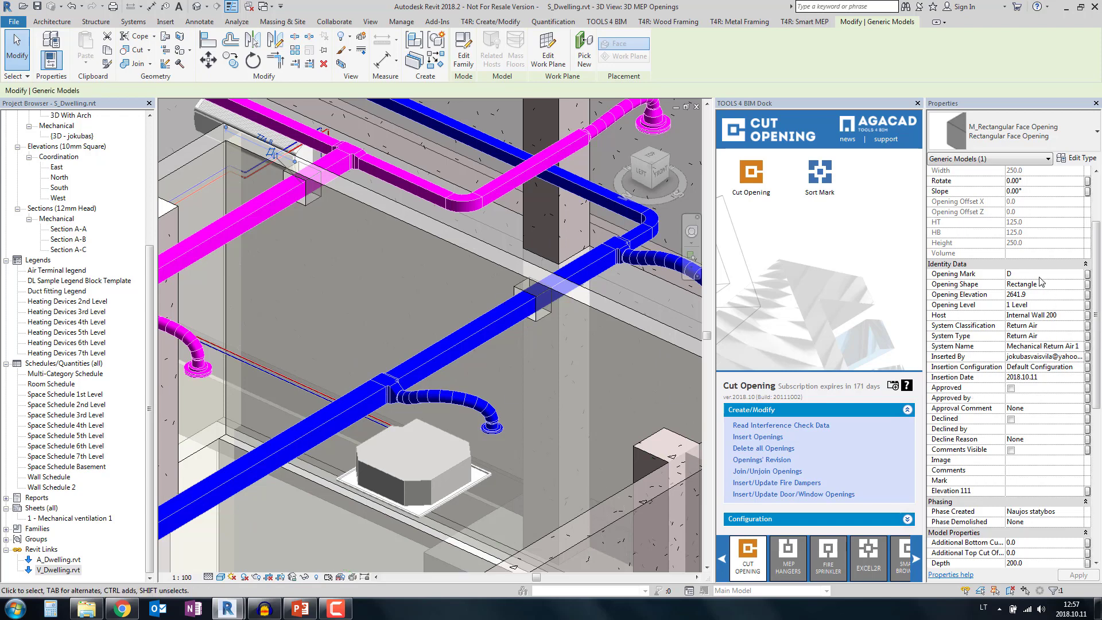
{"action": "left_click", "coordinate": [1038, 295]}
{"action": "left_click", "coordinate": [1068, 318]}
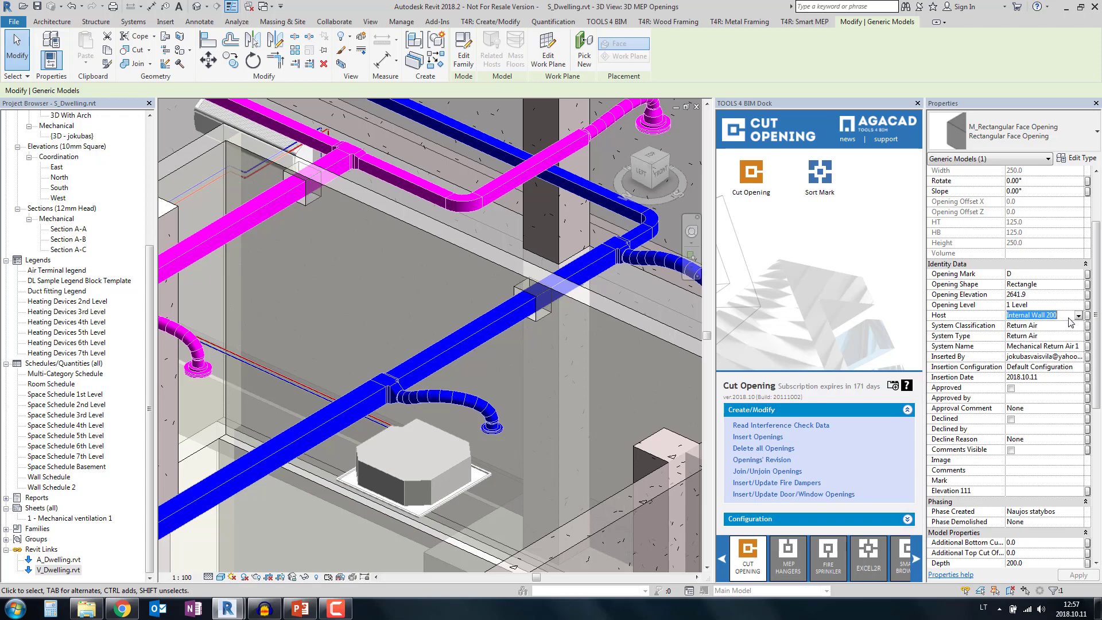
{"action": "left_click", "coordinate": [1058, 337]}
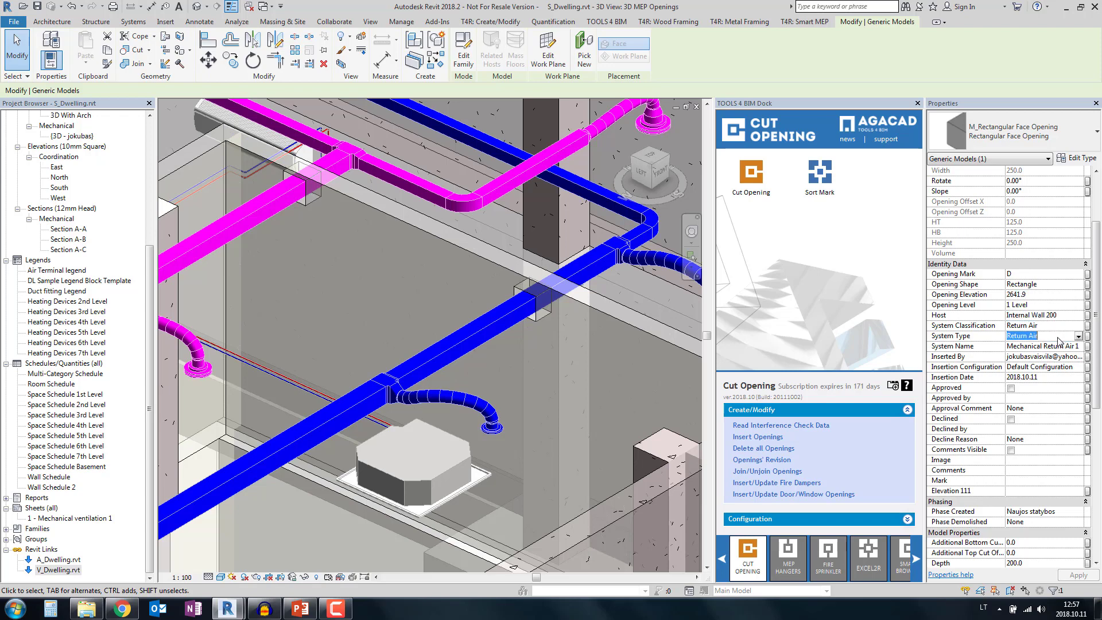
{"action": "left_click", "coordinate": [1058, 350]}
{"action": "left_click", "coordinate": [1013, 357]}
{"action": "left_click", "coordinate": [1024, 366]}
{"action": "left_click", "coordinate": [1048, 380]}
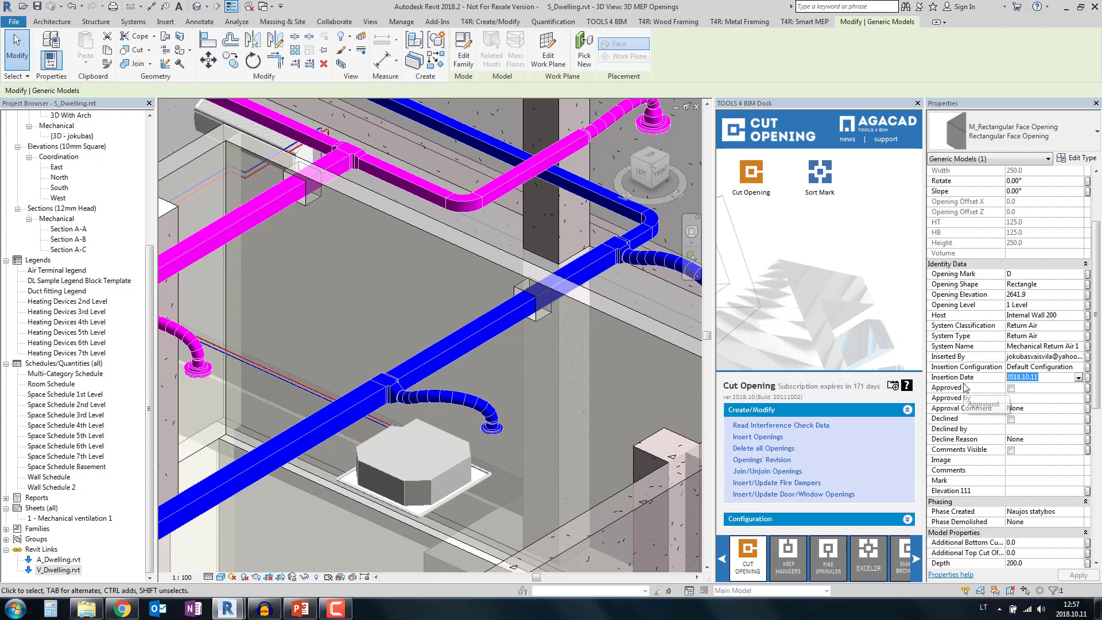
{"action": "key", "text": "Return"}
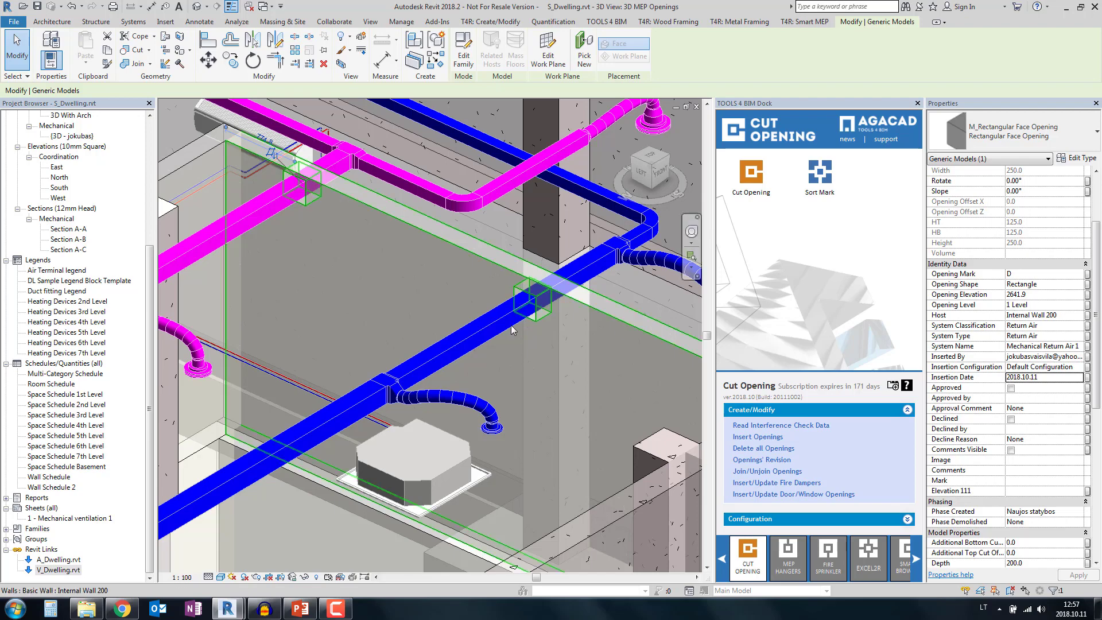
{"action": "scroll", "coordinate": [498, 368], "scroll_direction": "down", "scroll_amount": 5}
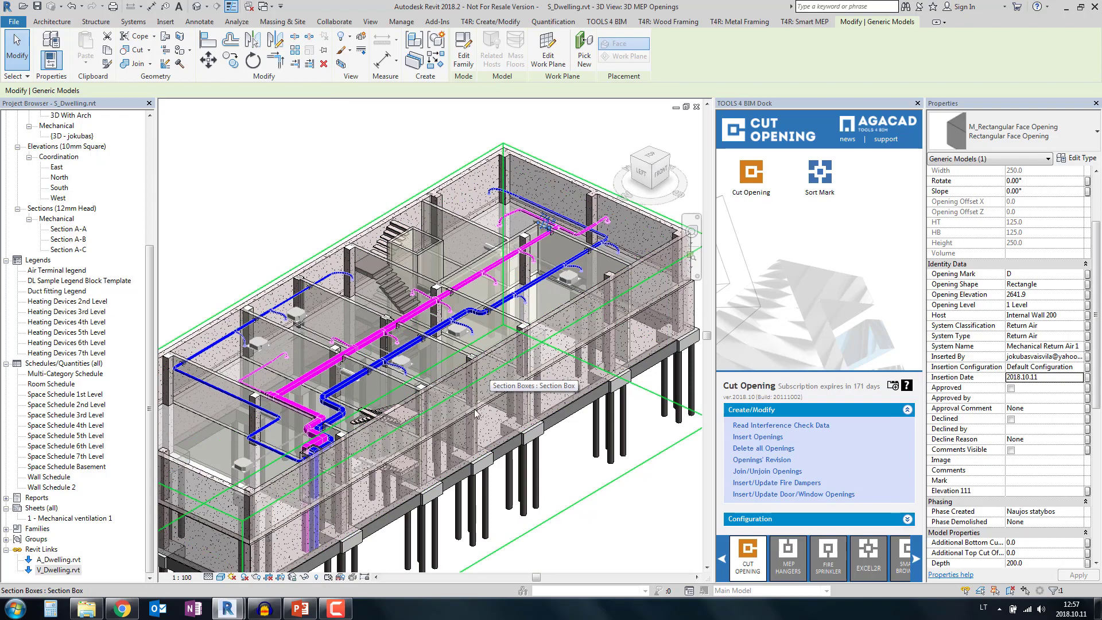
Step: Switch to the V_Dwelling window and examine the fire rating of the linked Internal Wall 210 nearest the duct riser in its type properties
{"action": "mouse_move", "coordinate": [227, 608]}
{"action": "left_click", "coordinate": [291, 545]}
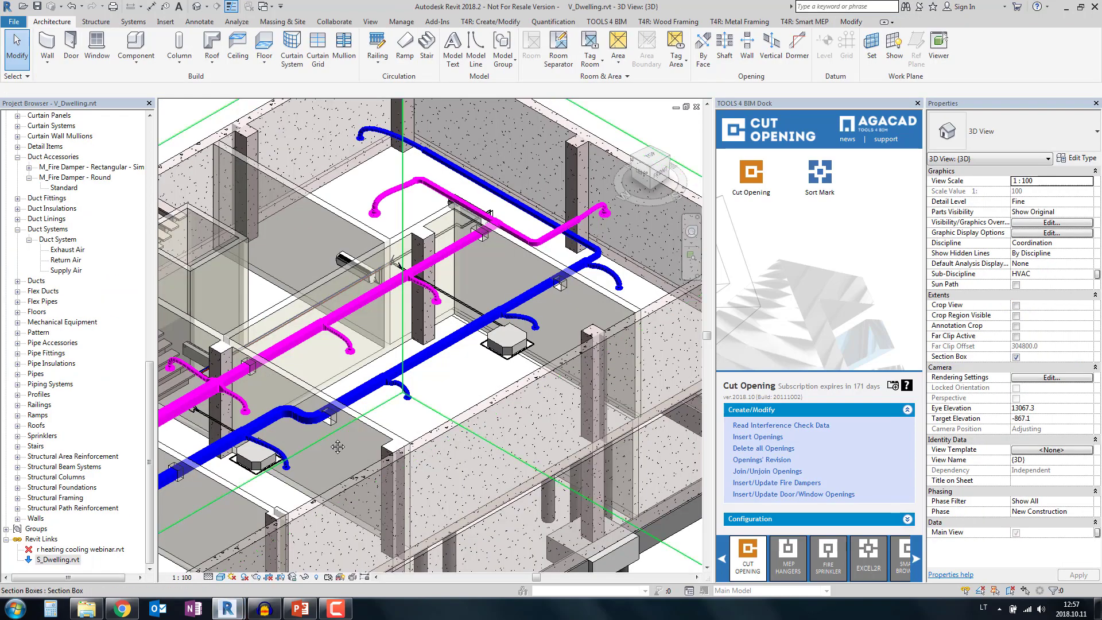
{"action": "mouse_move", "coordinate": [337, 446]}
{"action": "middle_mouse_down", "text": "shift"}
{"action": "mouse_move", "coordinate": [442, 402]}
{"action": "mouse_move", "coordinate": [491, 395]}
{"action": "mouse_move", "coordinate": [453, 403]}
{"action": "middle_mouse_up", "text": "shift"}
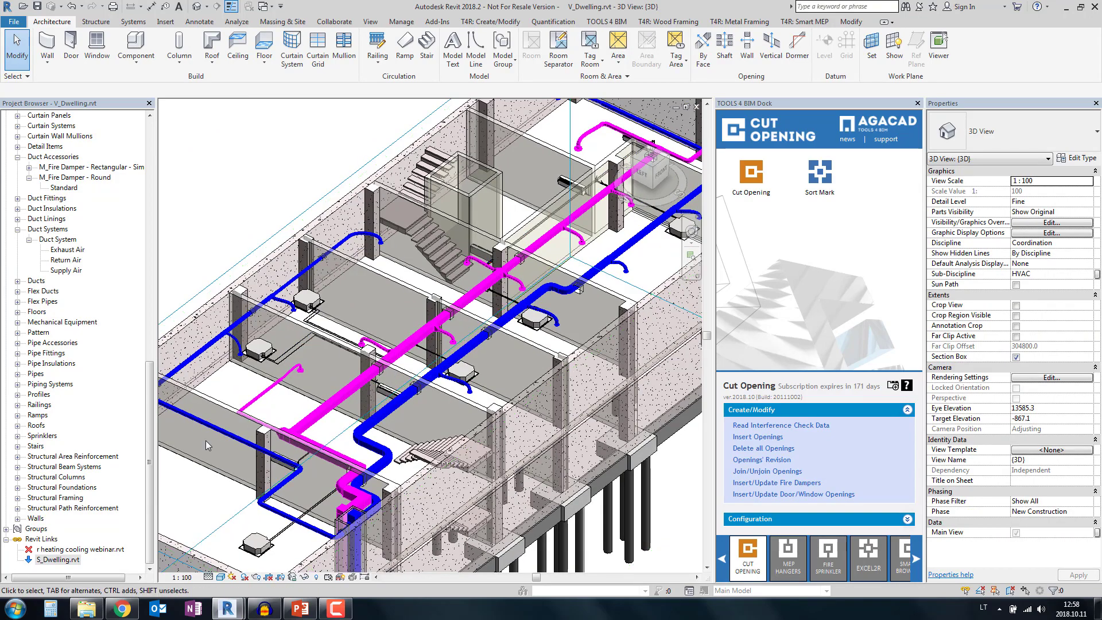
{"action": "left_click", "coordinate": [229, 414]}
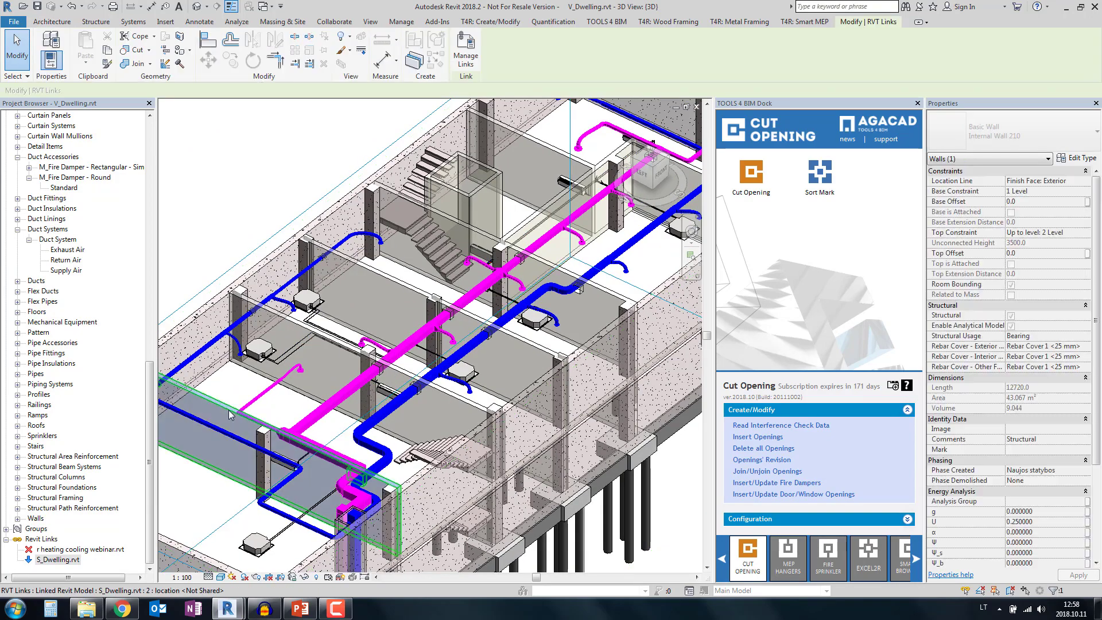
{"action": "left_click", "coordinate": [1077, 157]}
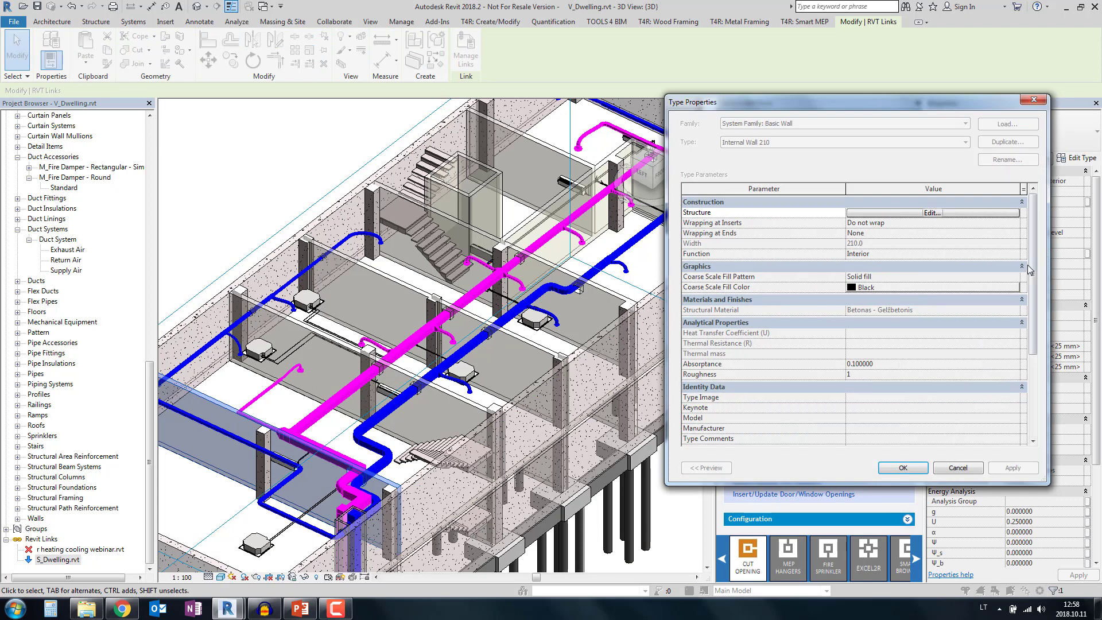
{"action": "left_click_drag", "start_coordinate": [1030, 270], "coordinate": [1031, 353]}
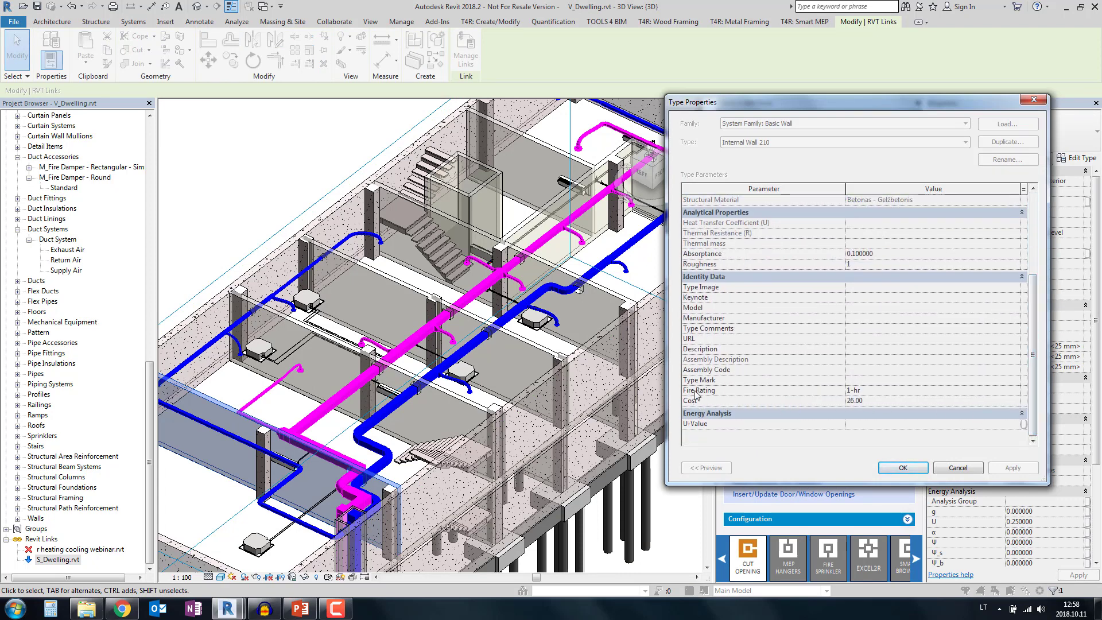
{"action": "left_click", "coordinate": [1034, 100]}
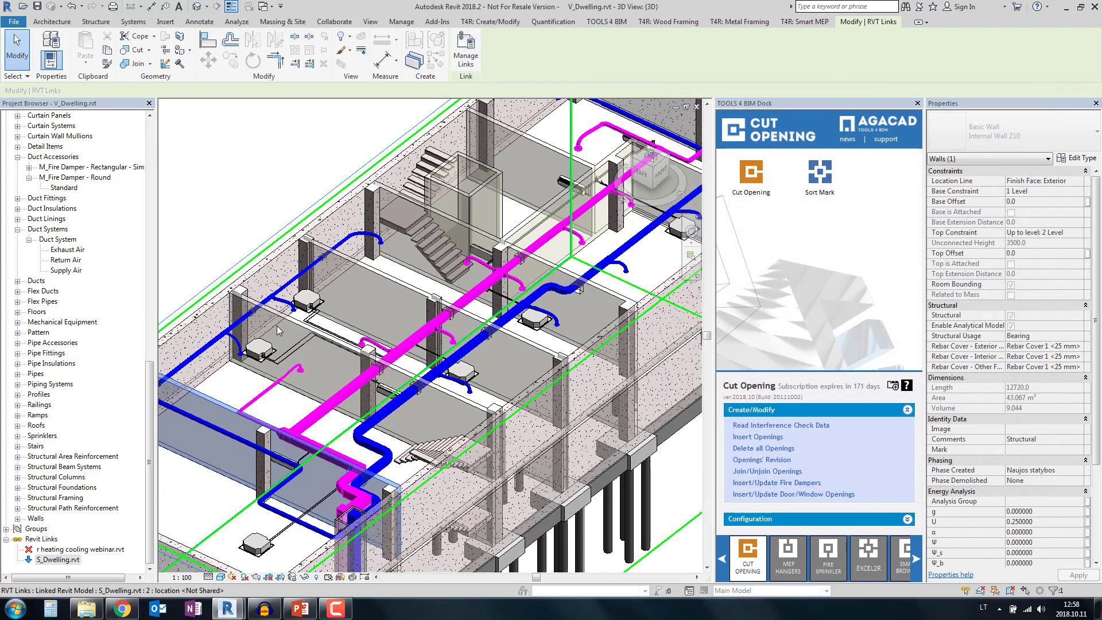
Step: Check the fire rating in the type properties of the next parallel internal wall, then clear the selection
{"action": "left_click", "coordinate": [322, 327]}
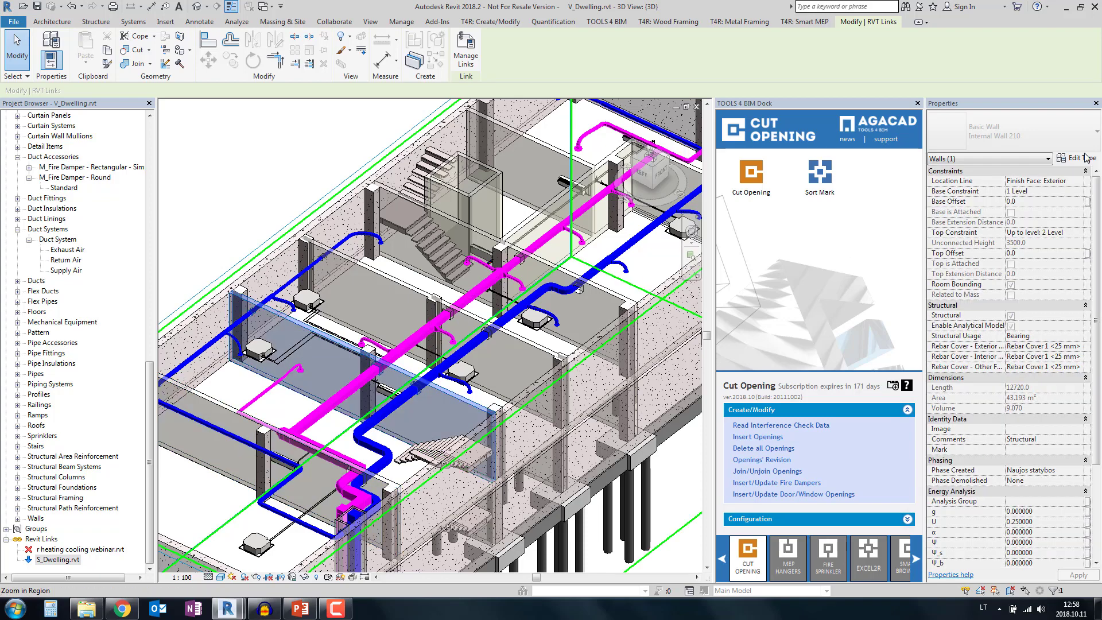
{"action": "left_click", "coordinate": [1078, 158]}
{"action": "left_click_drag", "start_coordinate": [1031, 264], "coordinate": [1032, 356]}
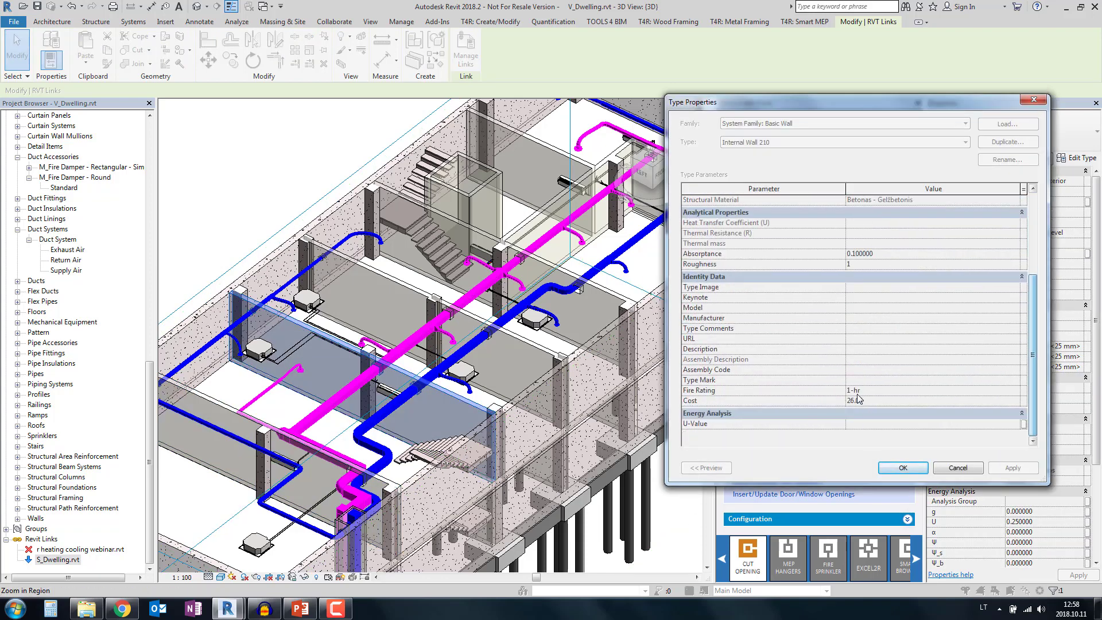
{"action": "left_click", "coordinate": [904, 469]}
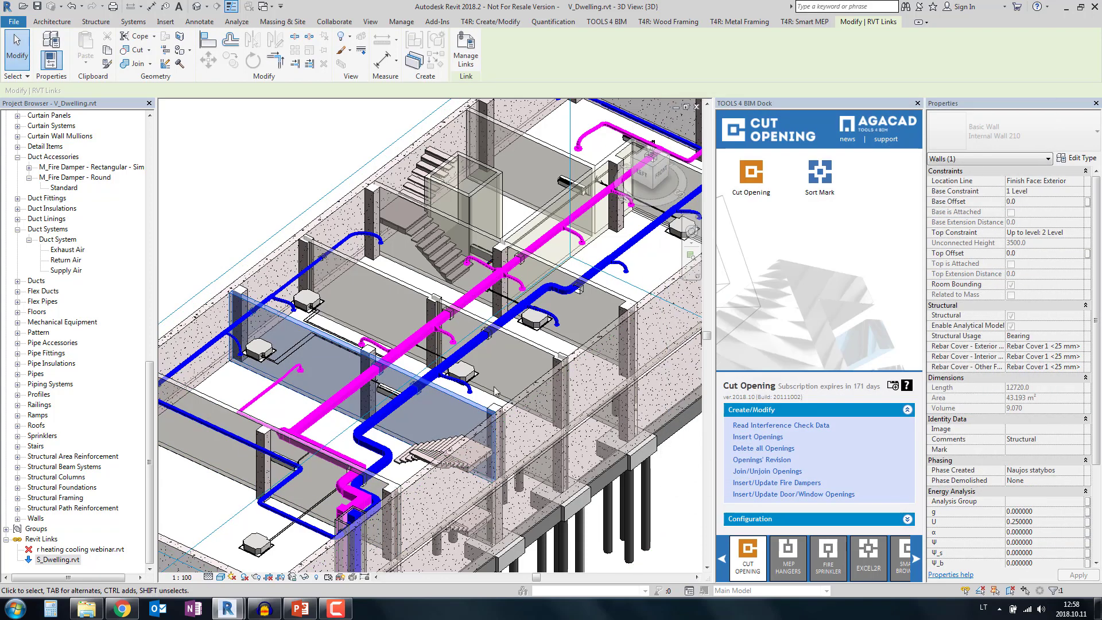
{"action": "key", "text": "Escape"}
Step: In Map Host Element Types to Duct Accessories, assign M_Fire Damper - Rectangular - Simple : Standard to the 1-hr Internal Wall 210 for rectangular ducts
{"action": "left_click", "coordinate": [771, 519]}
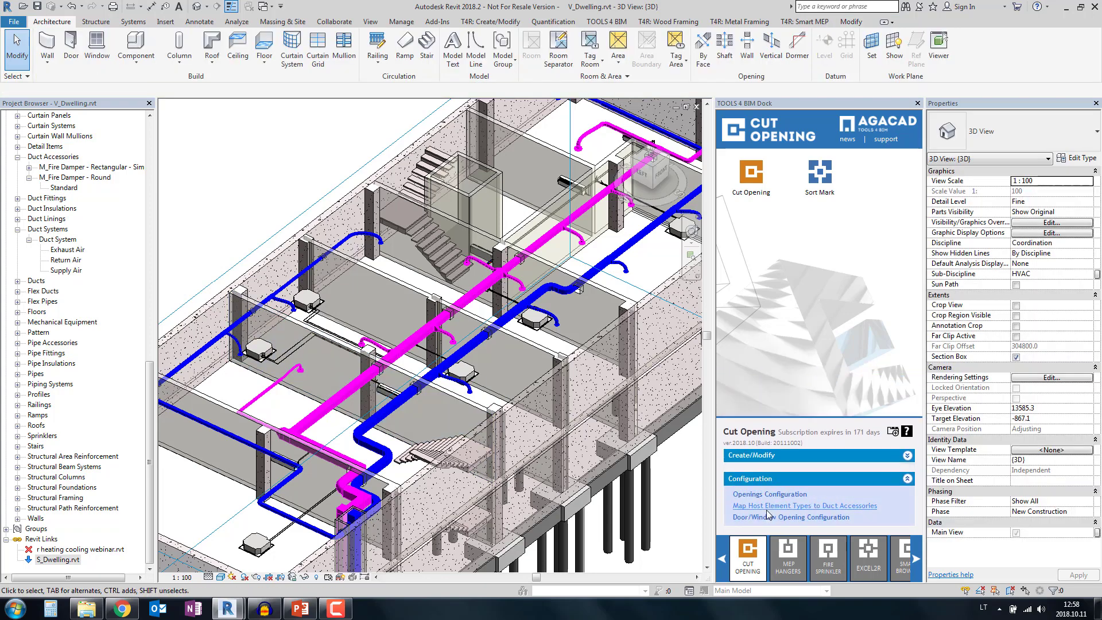
{"action": "left_click", "coordinate": [765, 506]}
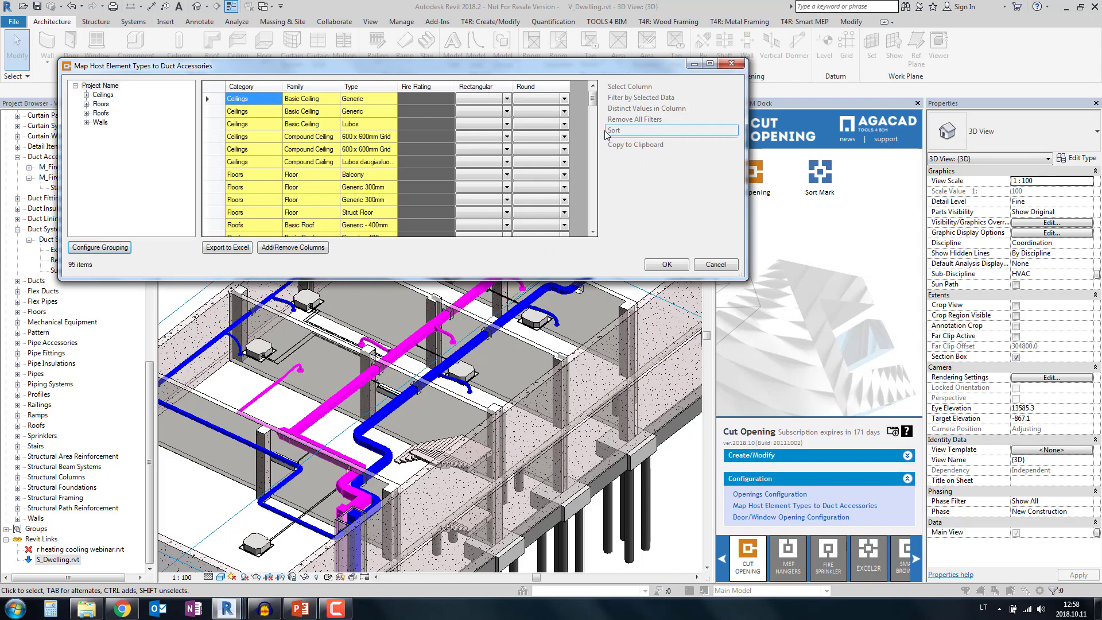
{"action": "left_click_drag", "start_coordinate": [594, 101], "coordinate": [605, 214]}
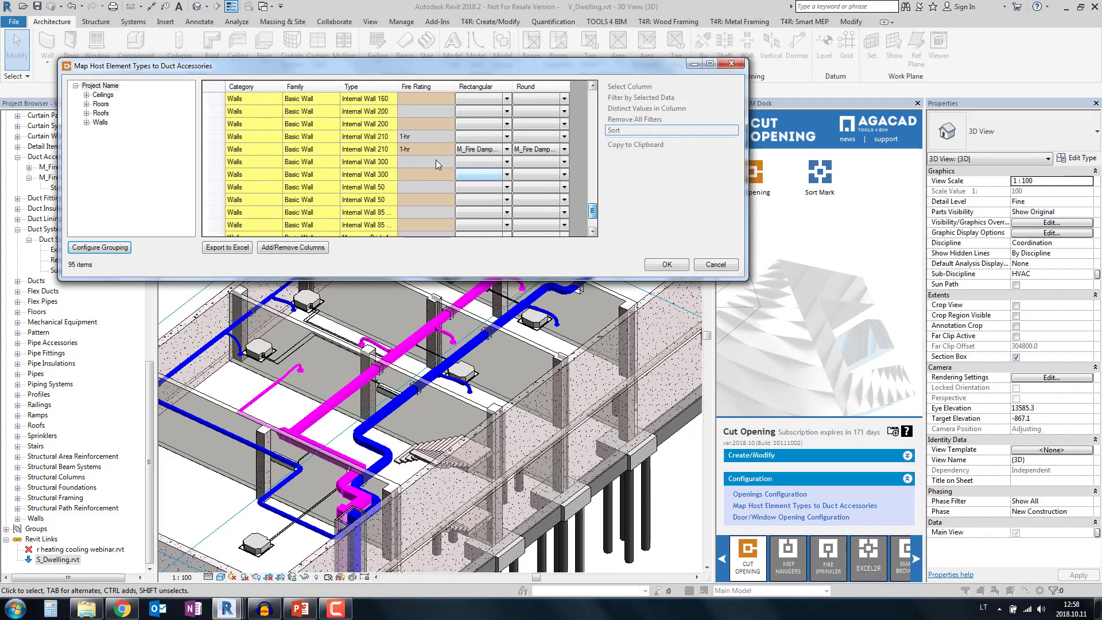
{"action": "left_click", "coordinate": [575, 151]}
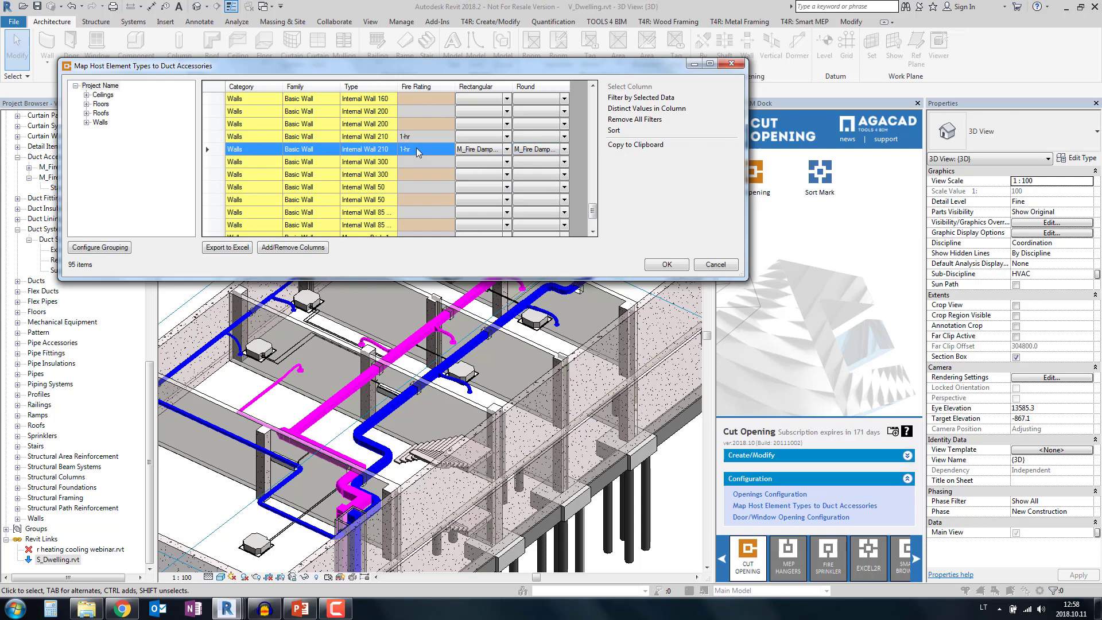
{"action": "left_click", "coordinate": [479, 151]}
{"action": "left_click", "coordinate": [494, 151]}
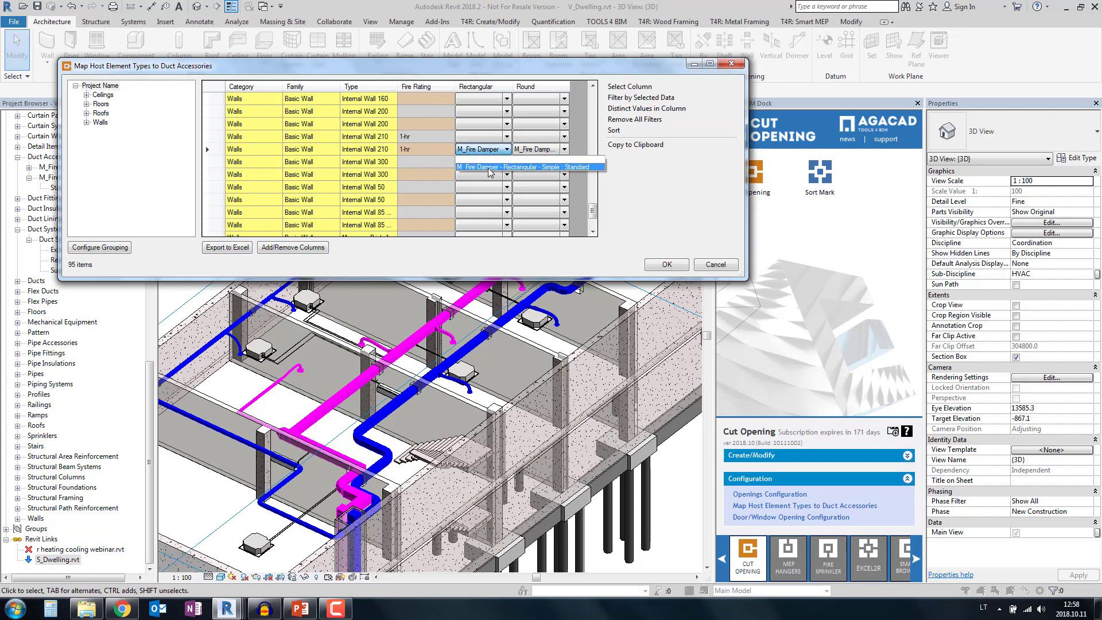
{"action": "left_click", "coordinate": [491, 167]}
Step: Assign M_Fire Damper - Round : Standard to the same Internal Wall 210 row for round ducts and accept the mapping
{"action": "left_click", "coordinate": [543, 150]}
{"action": "left_click", "coordinate": [548, 151]}
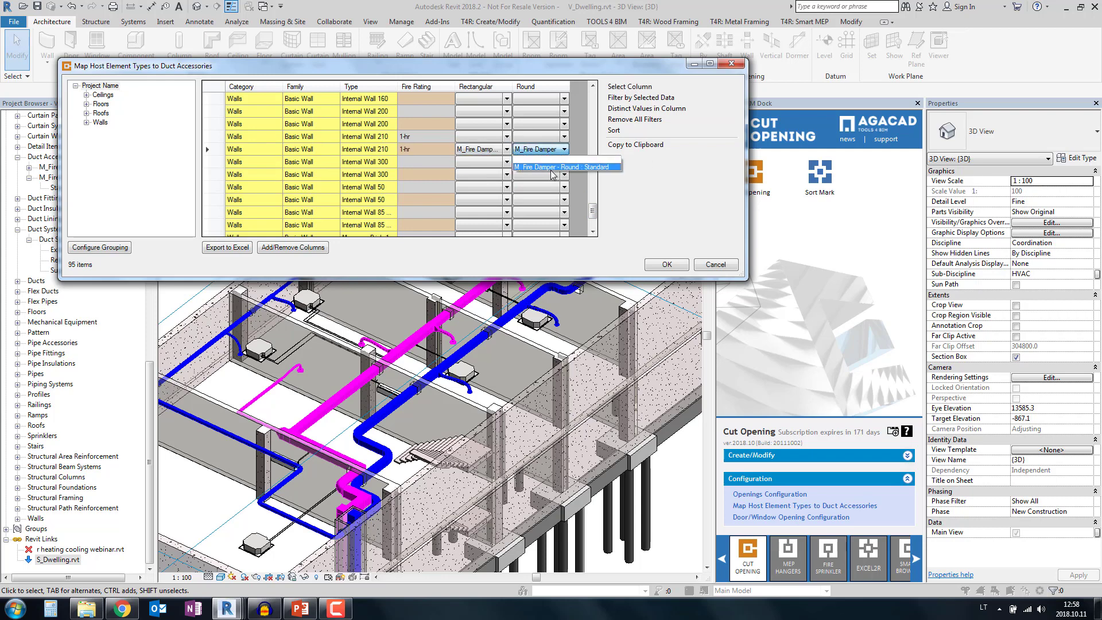
{"action": "left_click", "coordinate": [543, 167]}
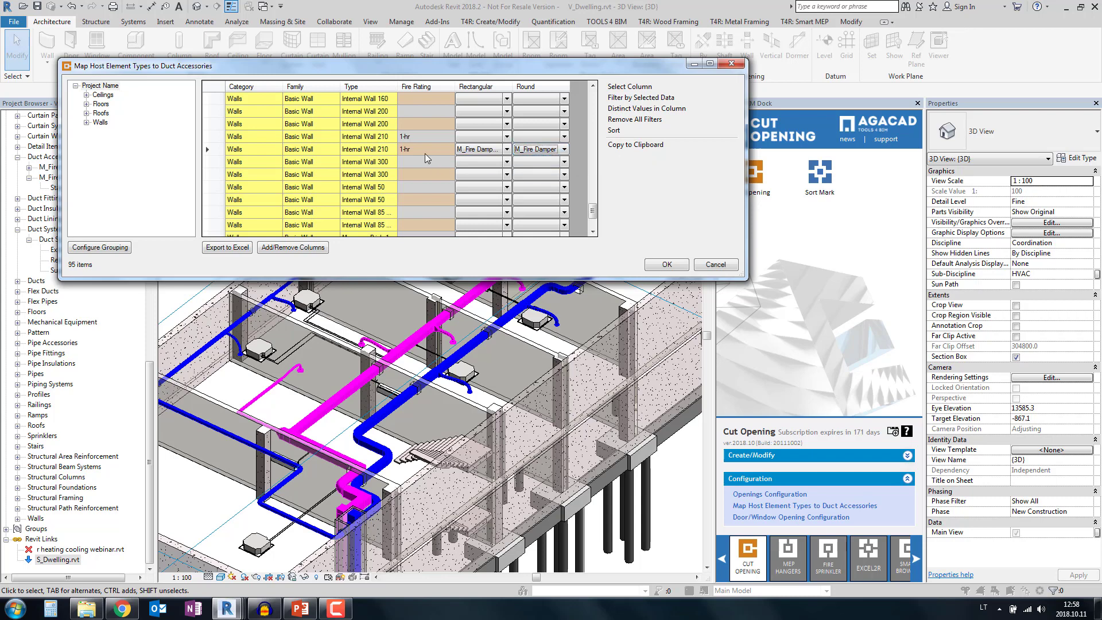
{"action": "left_click", "coordinate": [666, 264]}
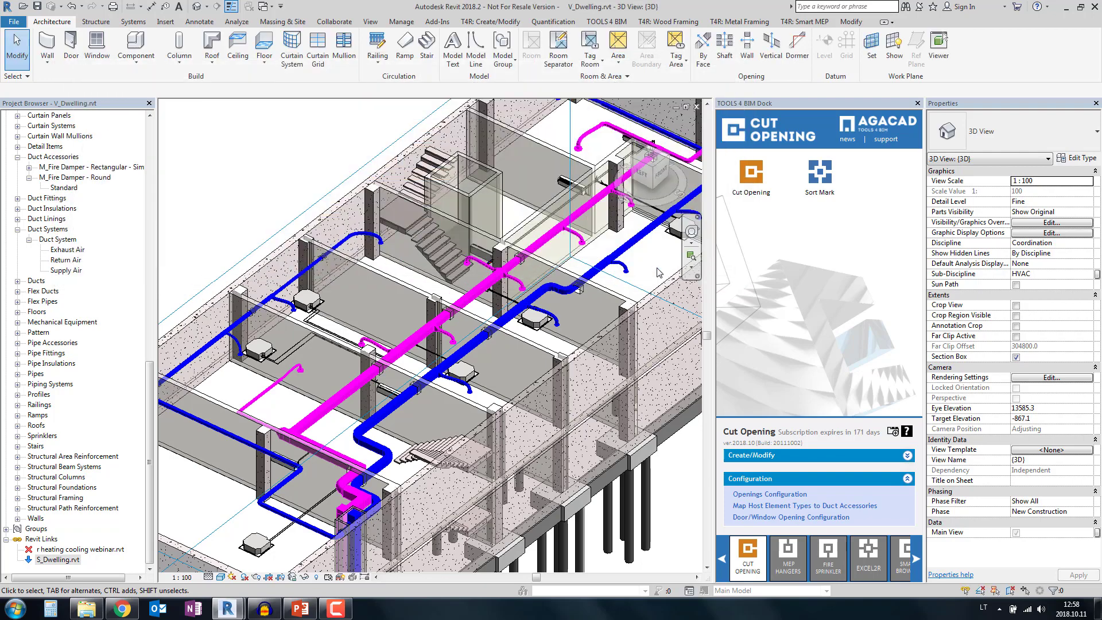
{"action": "left_click", "coordinate": [736, 456]}
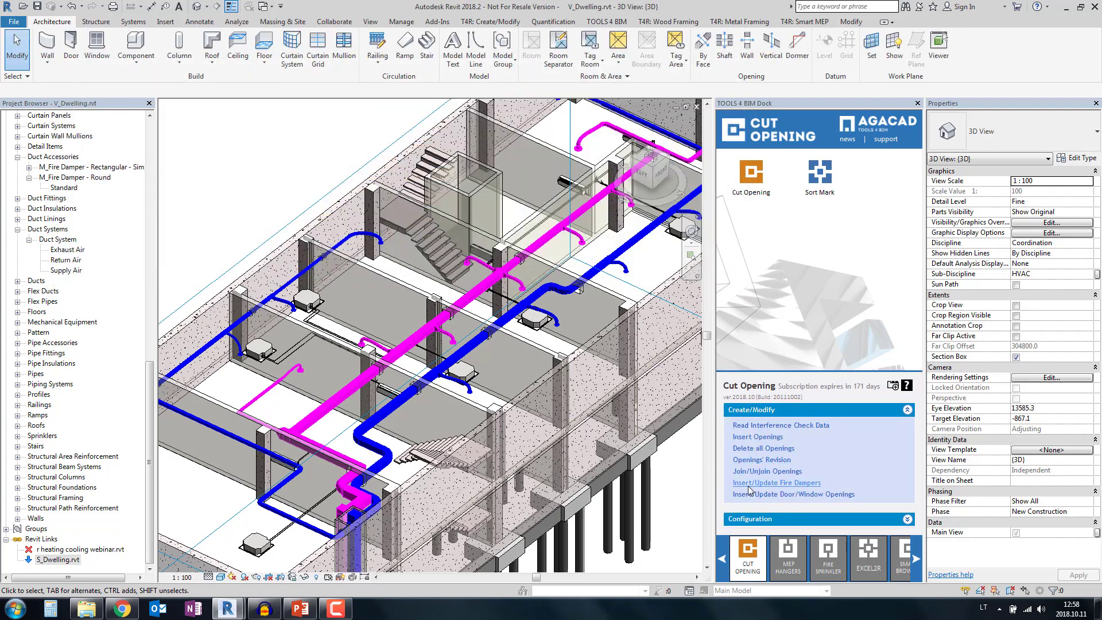
{"action": "left_click", "coordinate": [752, 483]}
{"action": "left_click", "coordinate": [631, 270]}
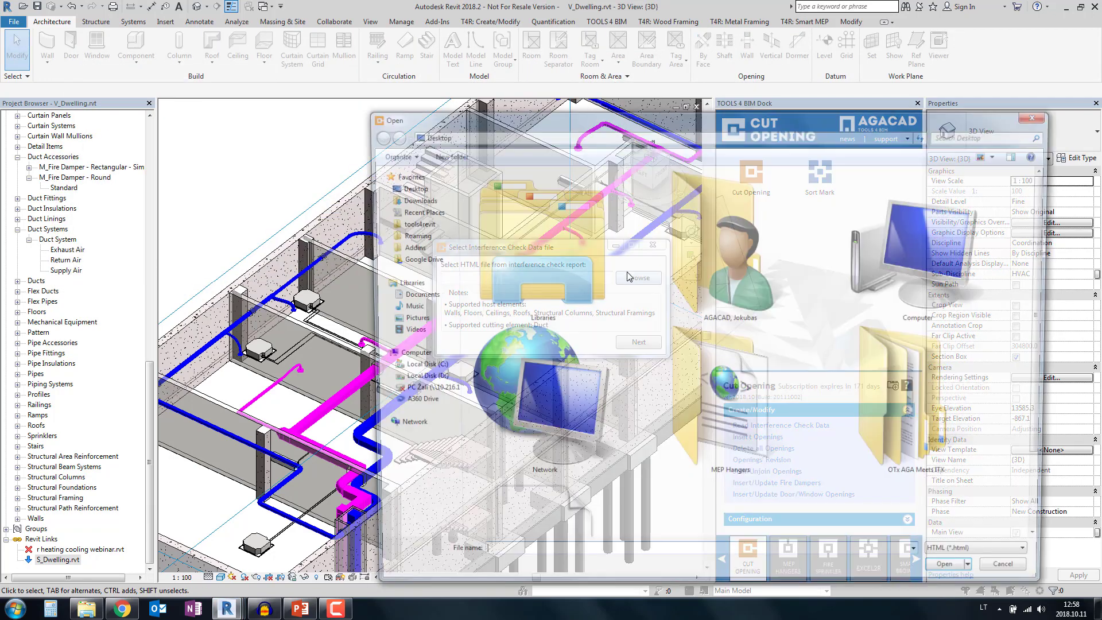
{"action": "left_click", "coordinate": [560, 517]}
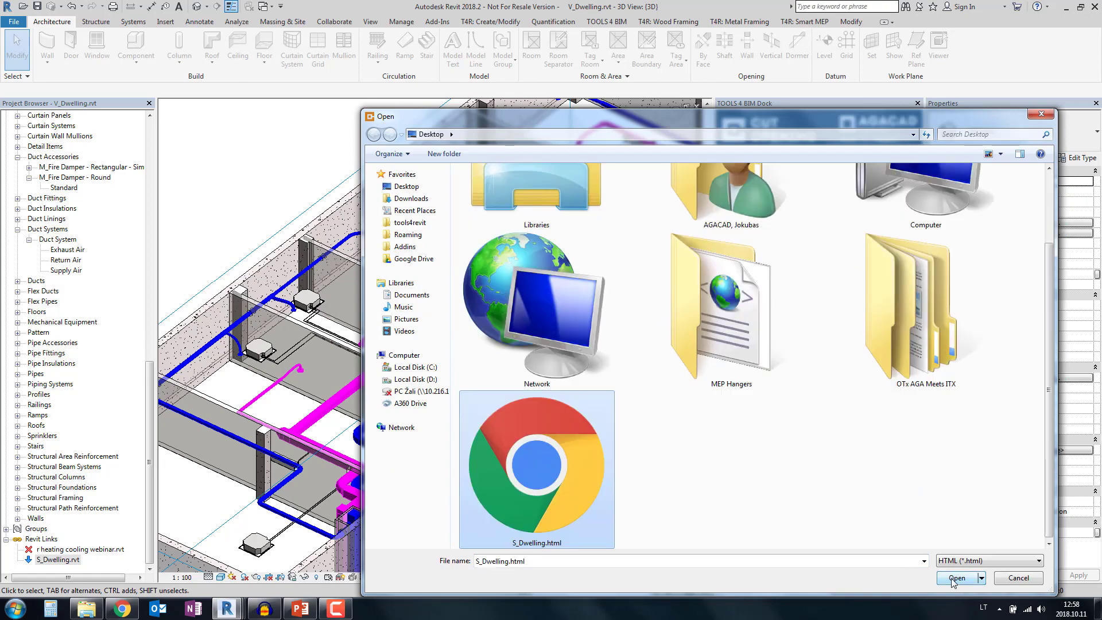
{"action": "left_click", "coordinate": [961, 577]}
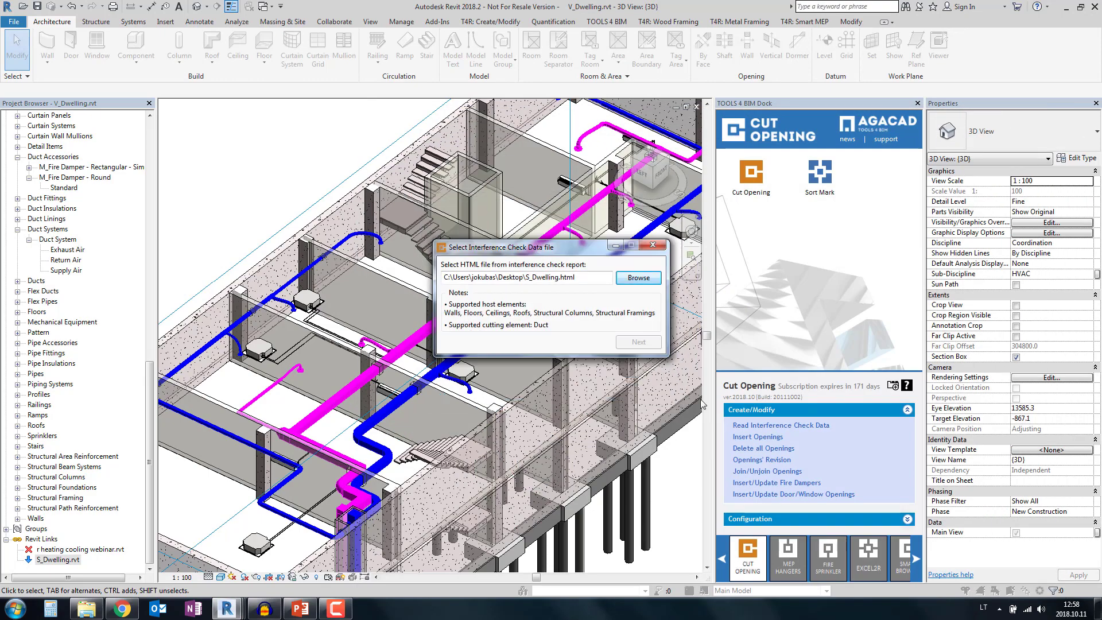
{"action": "left_click", "coordinate": [631, 278]}
{"action": "double_click", "coordinate": [565, 519]}
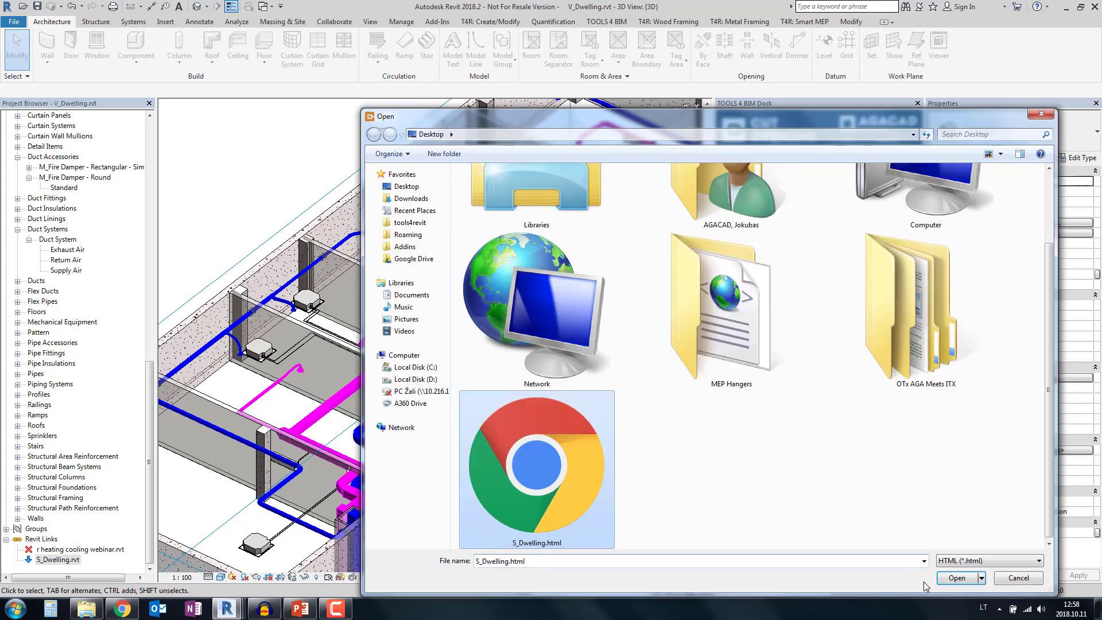
{"action": "left_click", "coordinate": [650, 248]}
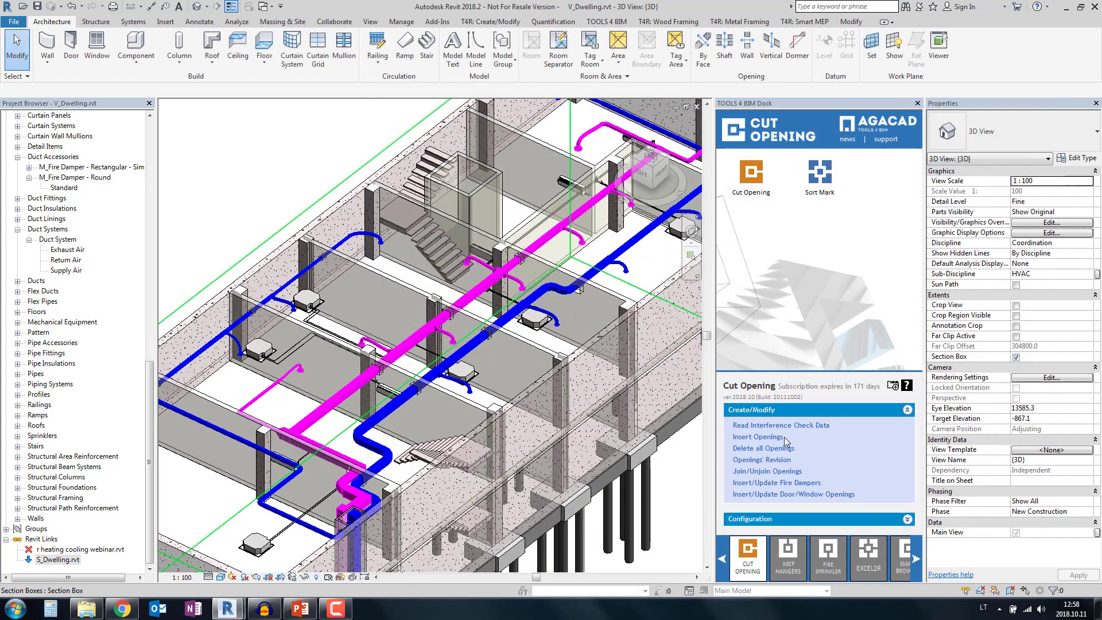
Step: Load the S_Dwelling.html interference check report from the Desktop for Insert/Update Fire Dampers and continue past the missing configurations
{"action": "left_click", "coordinate": [781, 425]}
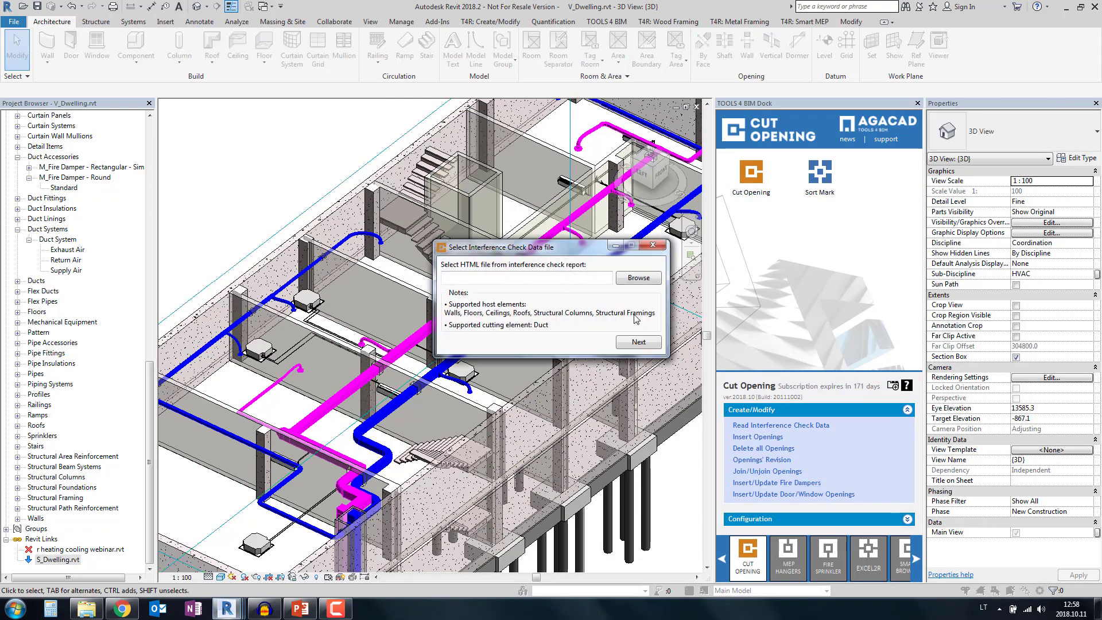
{"action": "left_click", "coordinate": [631, 278]}
{"action": "left_click", "coordinate": [574, 413]}
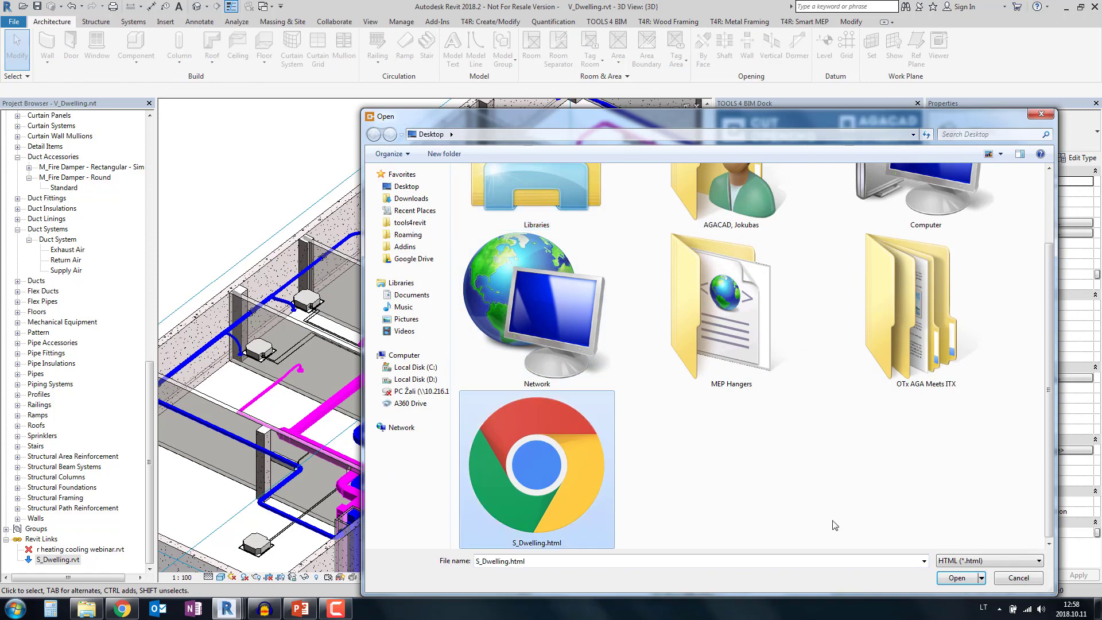
{"action": "left_click", "coordinate": [956, 577]}
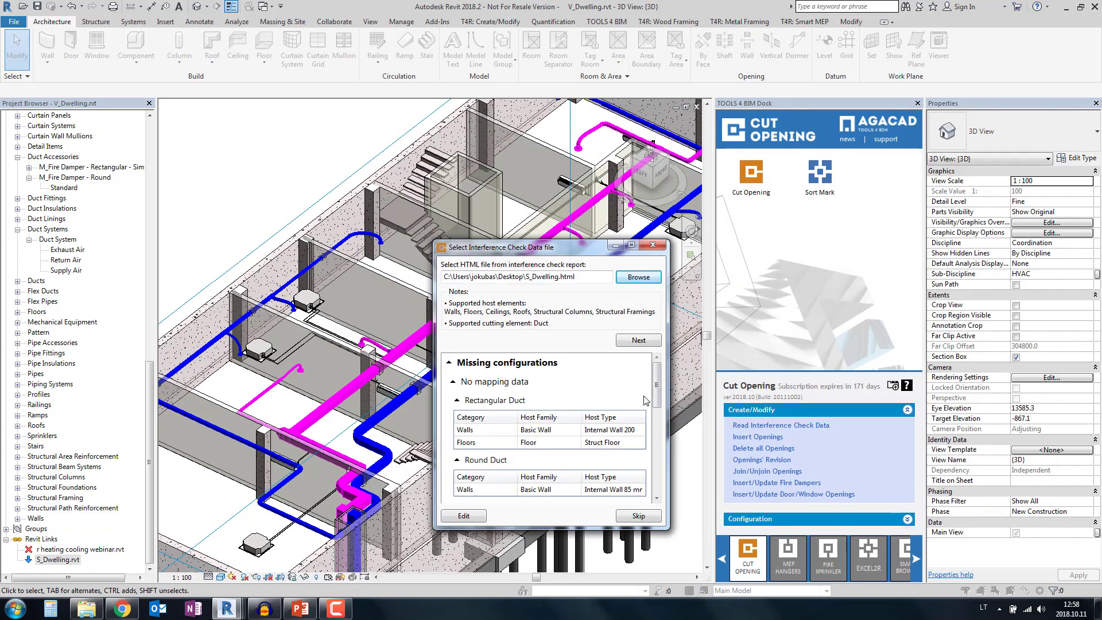
{"action": "left_click", "coordinate": [639, 340]}
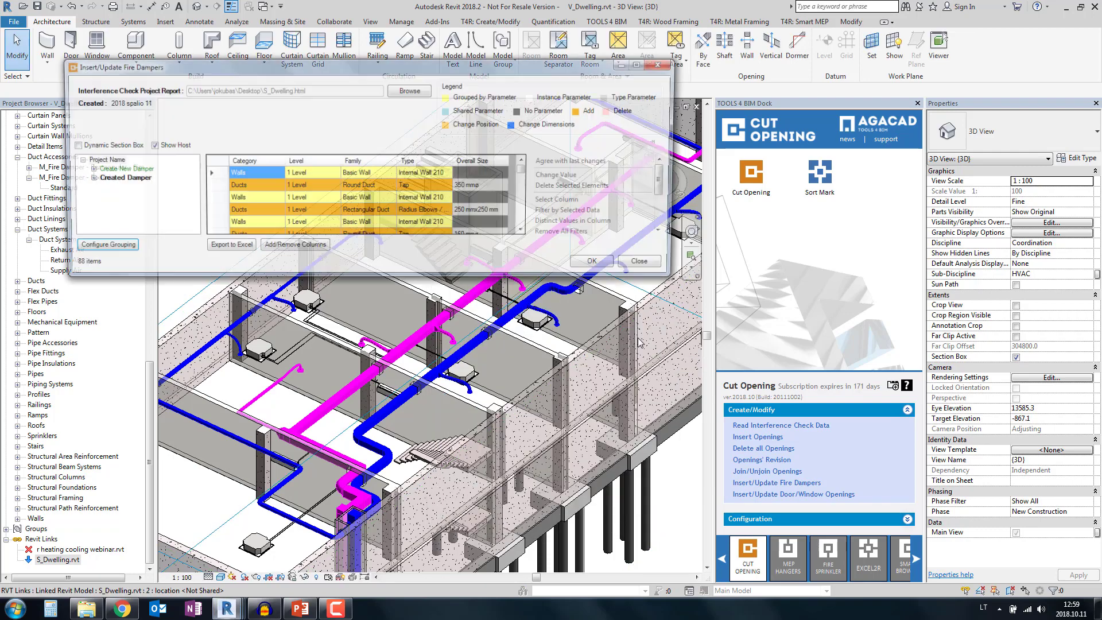
Step: Insert fire dampers for all 1 Level wall and duct intersections listed under Create New Damper
{"action": "left_click_drag", "start_coordinate": [676, 278], "coordinate": [846, 382]}
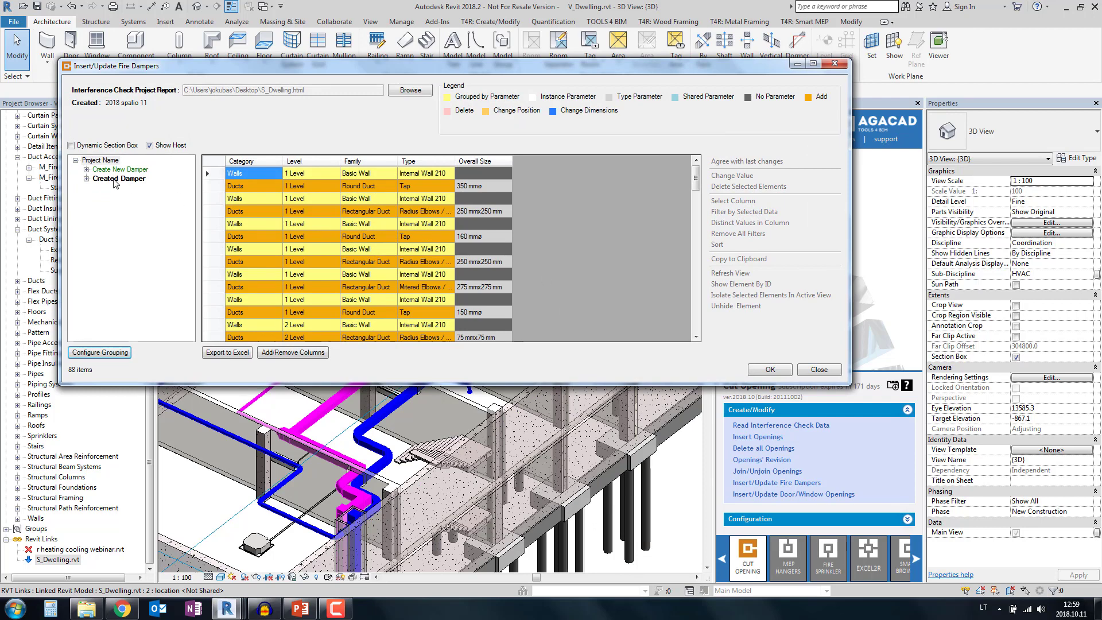
{"action": "left_click", "coordinate": [86, 171]}
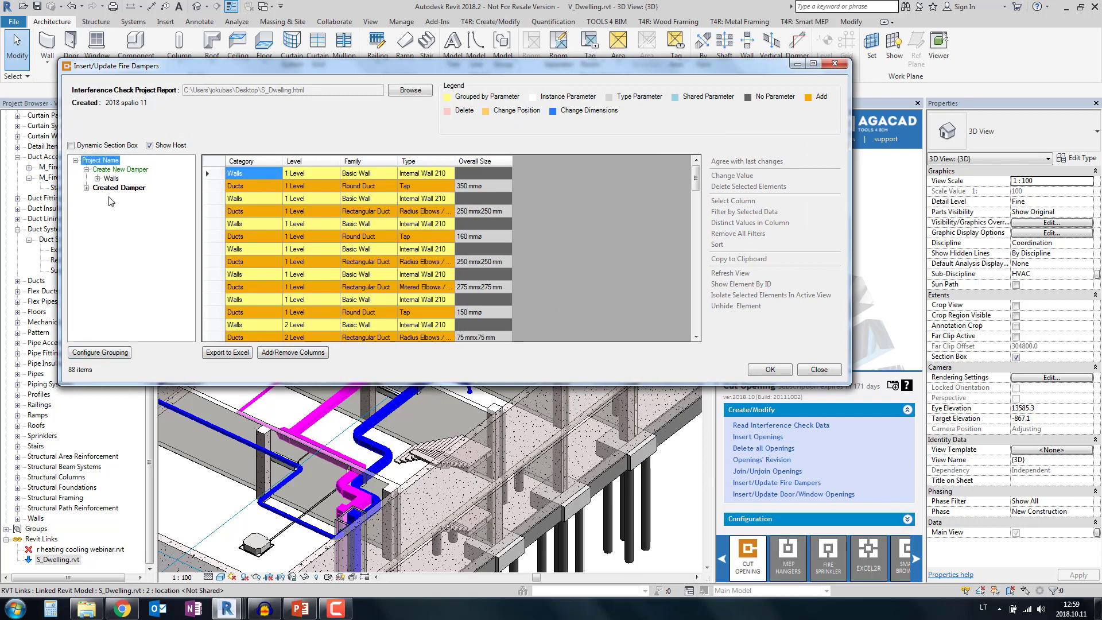
{"action": "left_click", "coordinate": [97, 179]}
{"action": "left_click", "coordinate": [125, 188]}
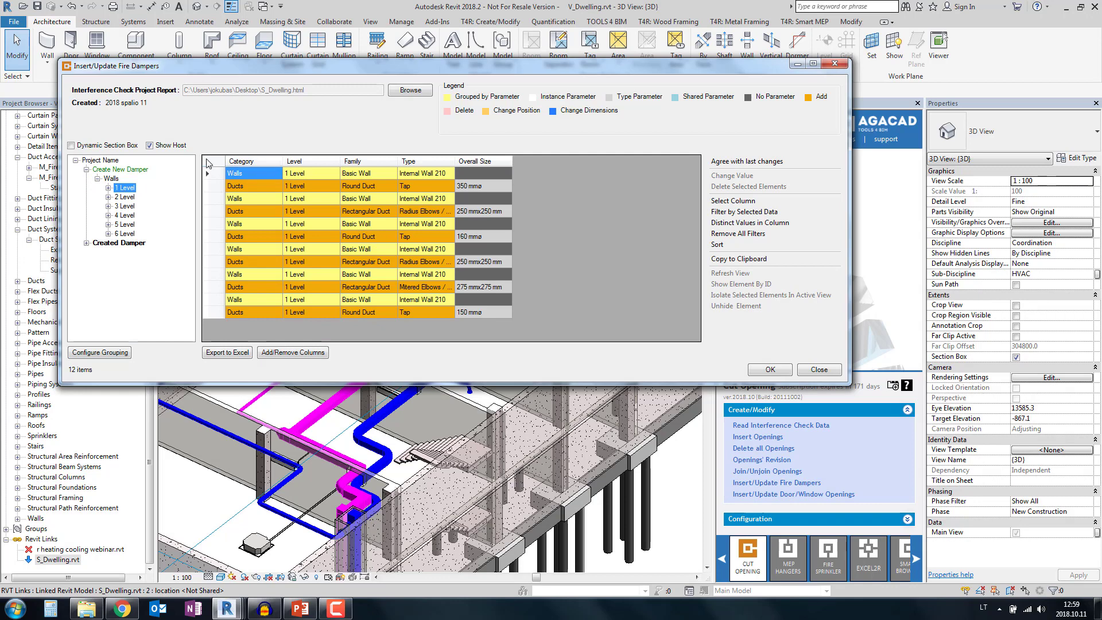
{"action": "left_click", "coordinate": [213, 161]}
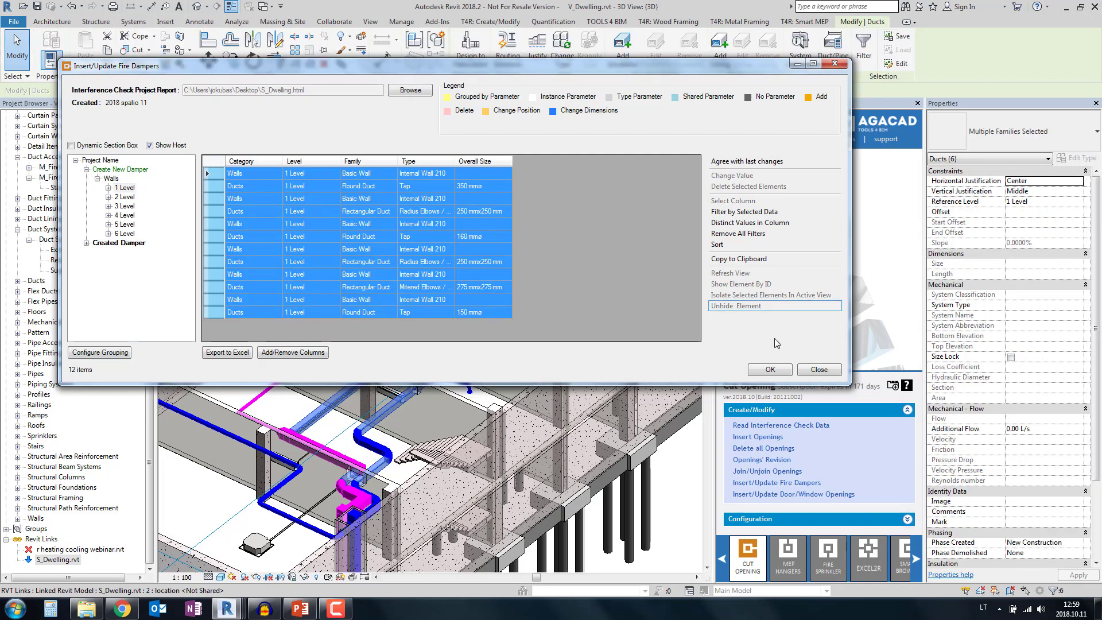
{"action": "left_click", "coordinate": [760, 373]}
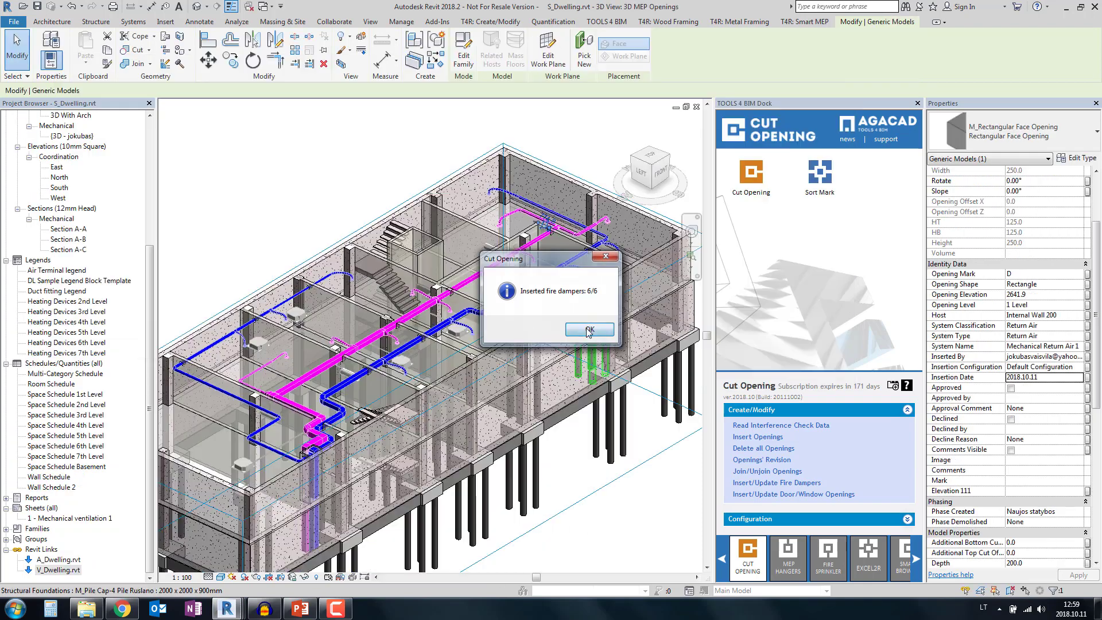
{"action": "key", "text": "Return"}
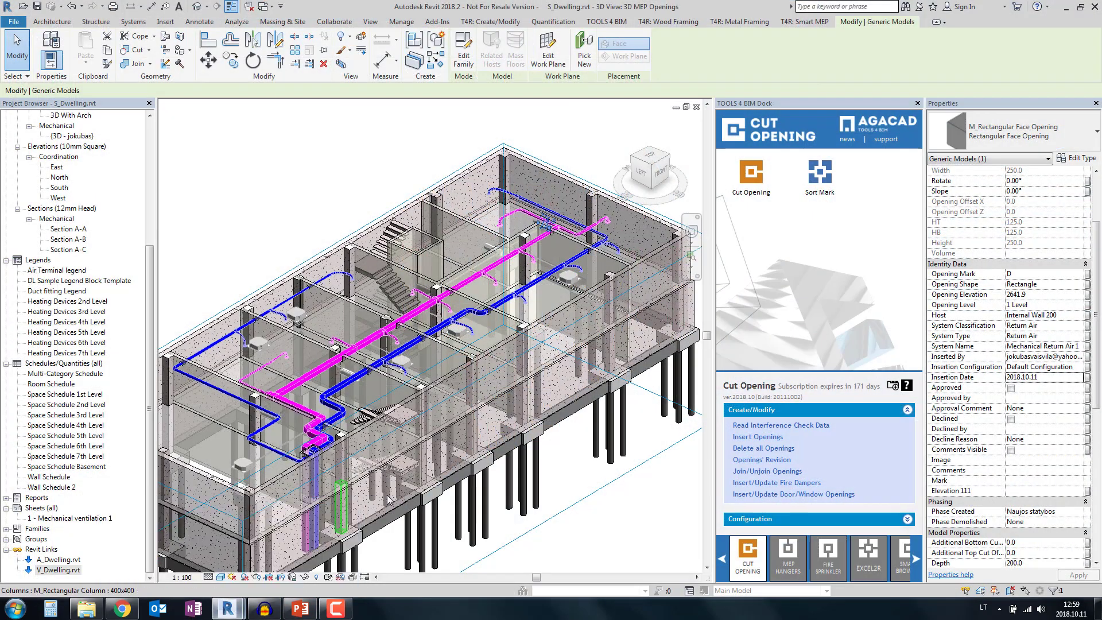
Step: Switch to V_Dwelling and examine the fire dampers inserted on the ducts where they cross the 1 Level walls
{"action": "scroll", "coordinate": [324, 533], "scroll_direction": "up", "scroll_amount": 5}
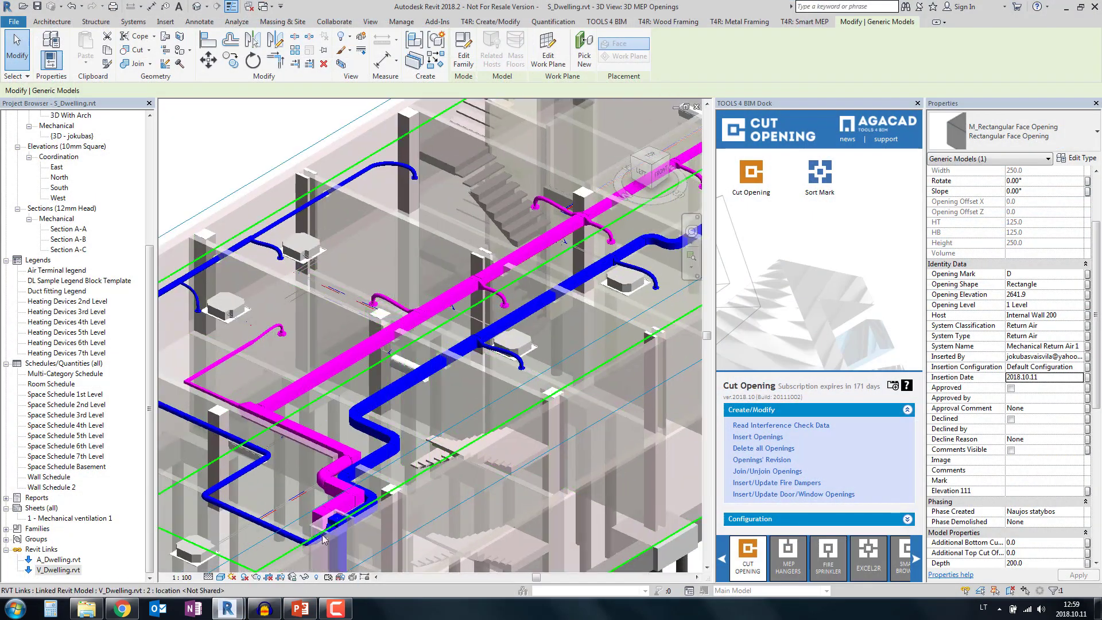
{"action": "mouse_move", "coordinate": [228, 609]}
{"action": "left_click", "coordinate": [299, 551]}
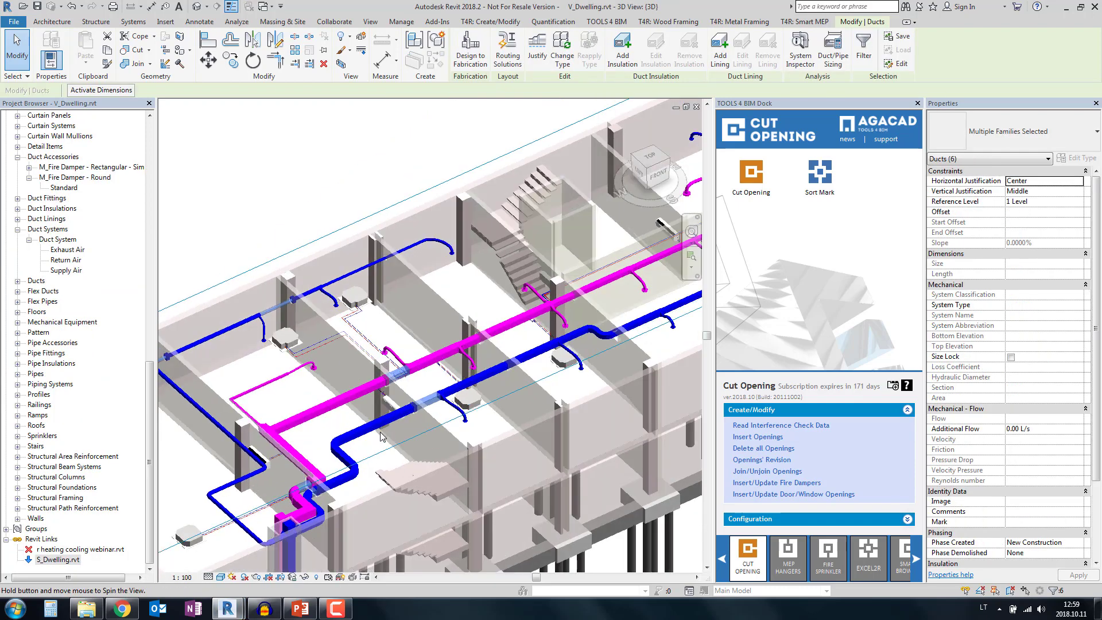
{"action": "key", "text": "Escape"}
{"action": "scroll", "coordinate": [384, 431], "scroll_direction": "up", "scroll_amount": 6}
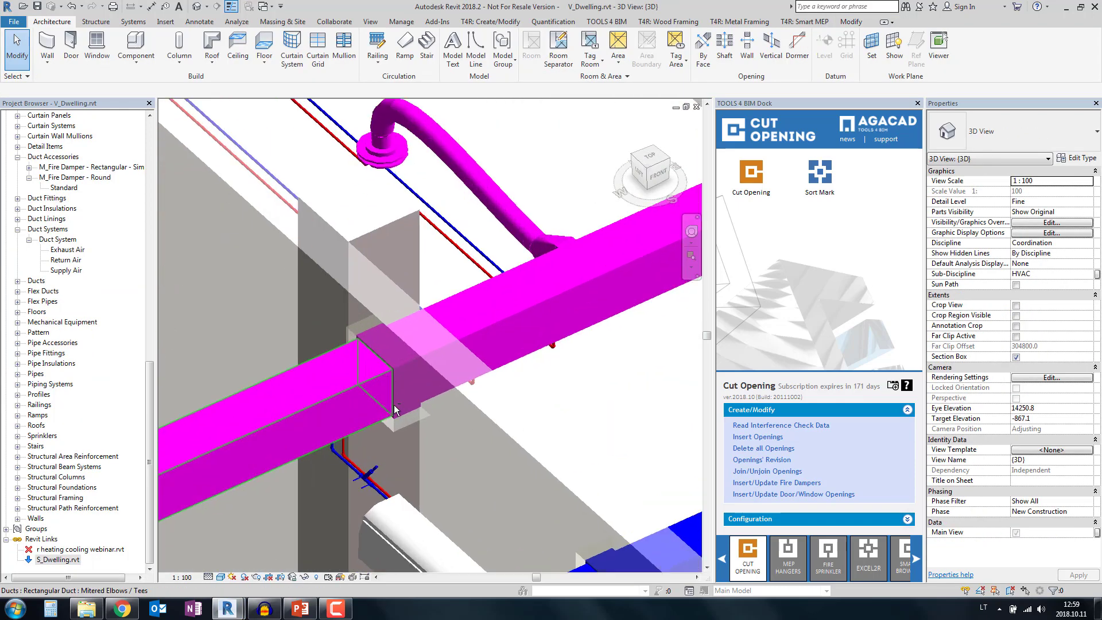
{"action": "middle_click_drag", "start_coordinate": [395, 409], "coordinate": [379, 378], "text": "shift"}
{"action": "left_click", "coordinate": [626, 482]}
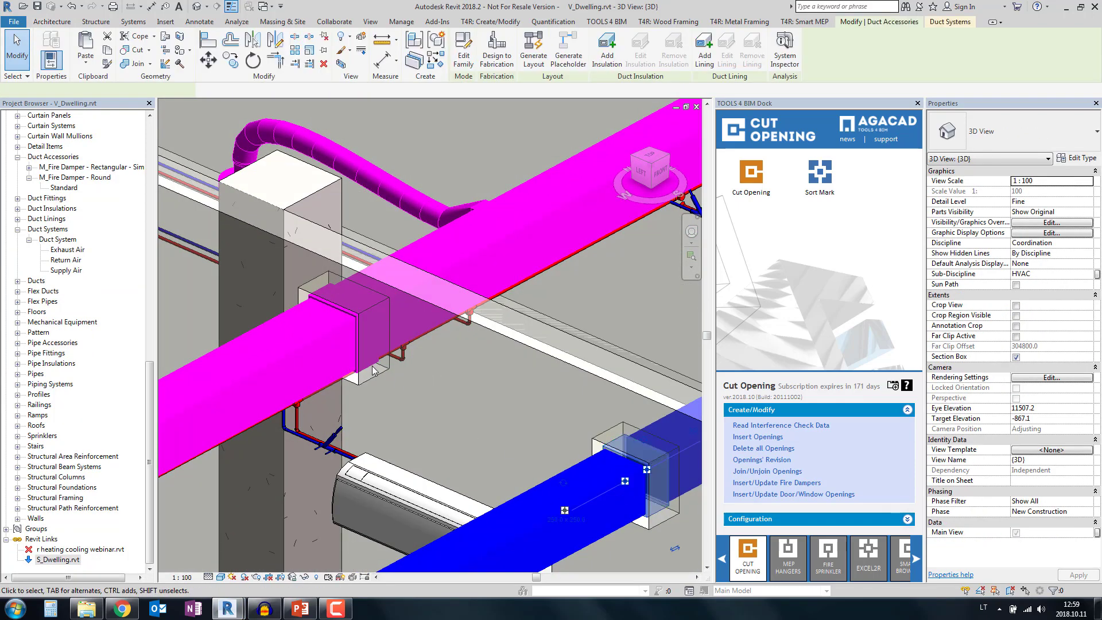
{"action": "left_click", "coordinate": [373, 370]}
{"action": "scroll", "coordinate": [374, 373], "scroll_direction": "down", "scroll_amount": 3}
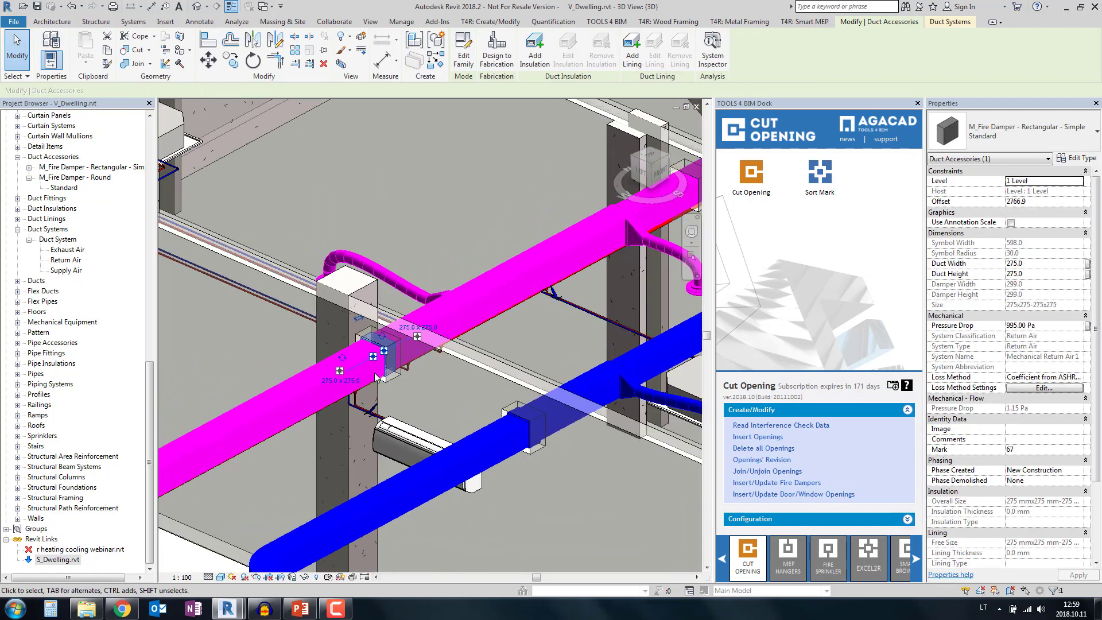
{"action": "scroll", "coordinate": [376, 377], "scroll_direction": "down", "scroll_amount": 4}
{"action": "scroll", "coordinate": [458, 386], "scroll_direction": "up", "scroll_amount": 2}
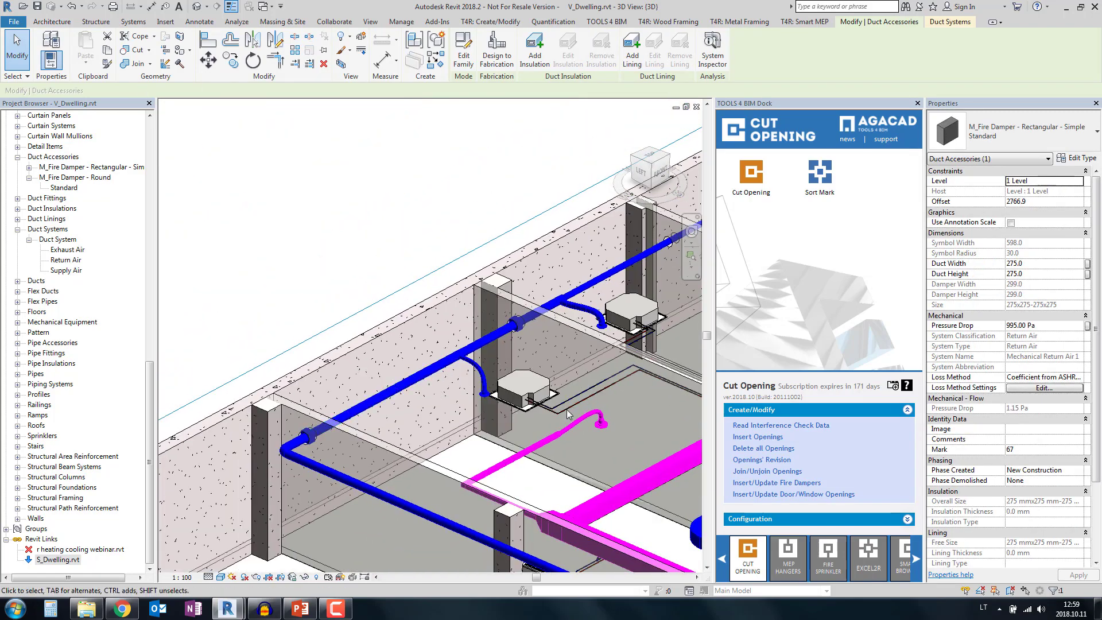
{"action": "scroll", "coordinate": [568, 413], "scroll_direction": "down", "scroll_amount": 4}
Step: Nudge the 250x250 supply air duct beside the fire damper sideways and save the V_Dwelling model
{"action": "left_click", "coordinate": [465, 360]}
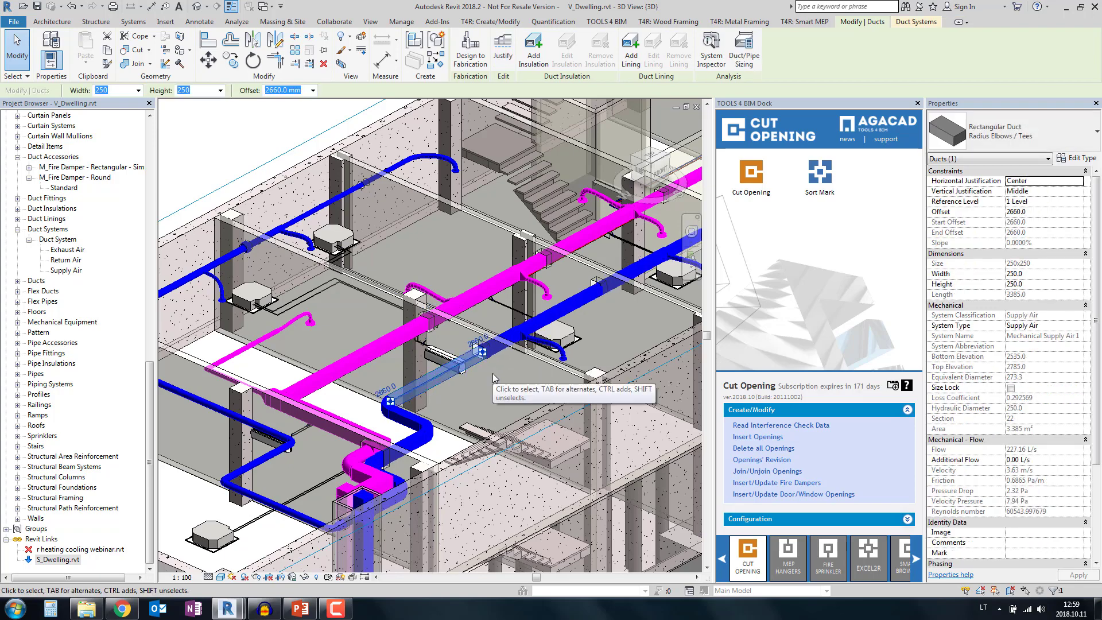
{"action": "key", "text": "Right"}
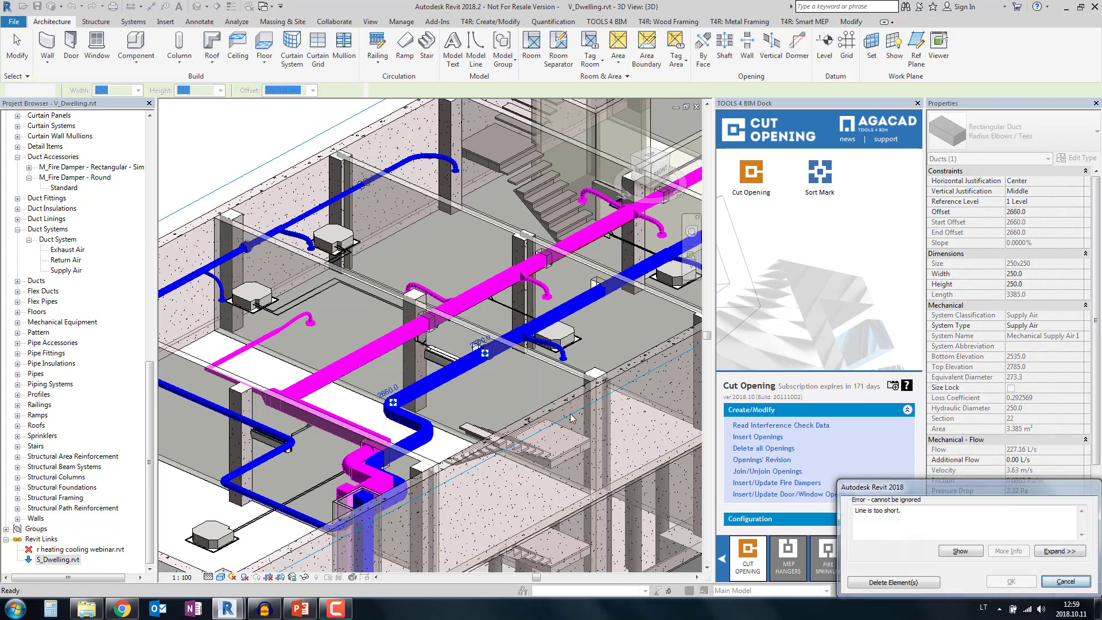
{"action": "key", "text": "Escape"}
{"action": "key", "text": "Escape"}
{"action": "scroll", "coordinate": [572, 418], "scroll_direction": "up", "scroll_amount": 5}
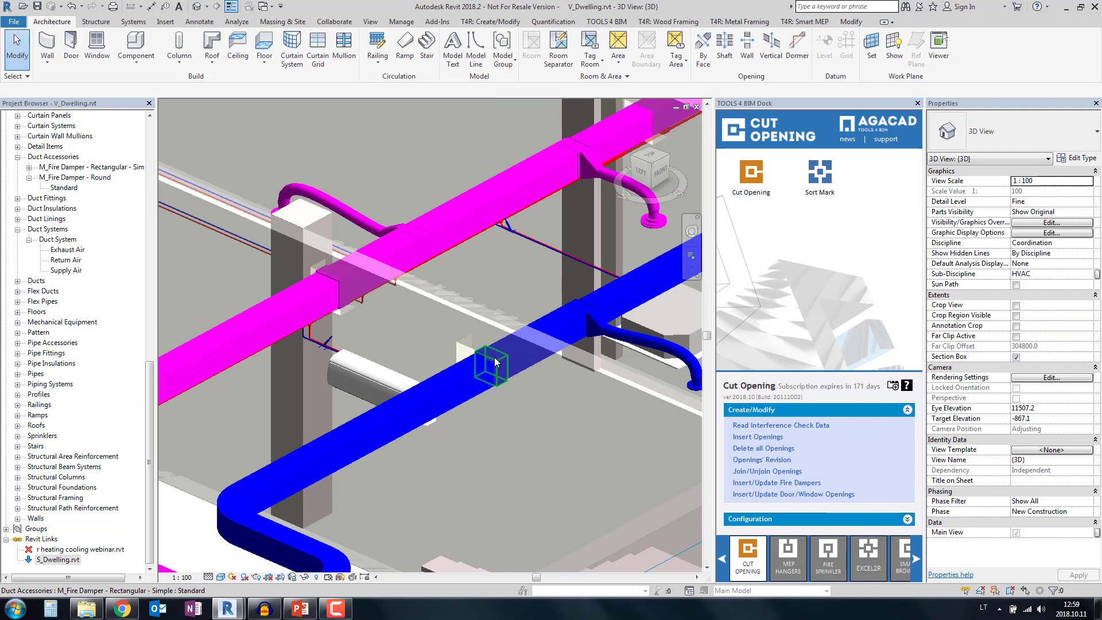
{"action": "left_click", "coordinate": [38, 8]}
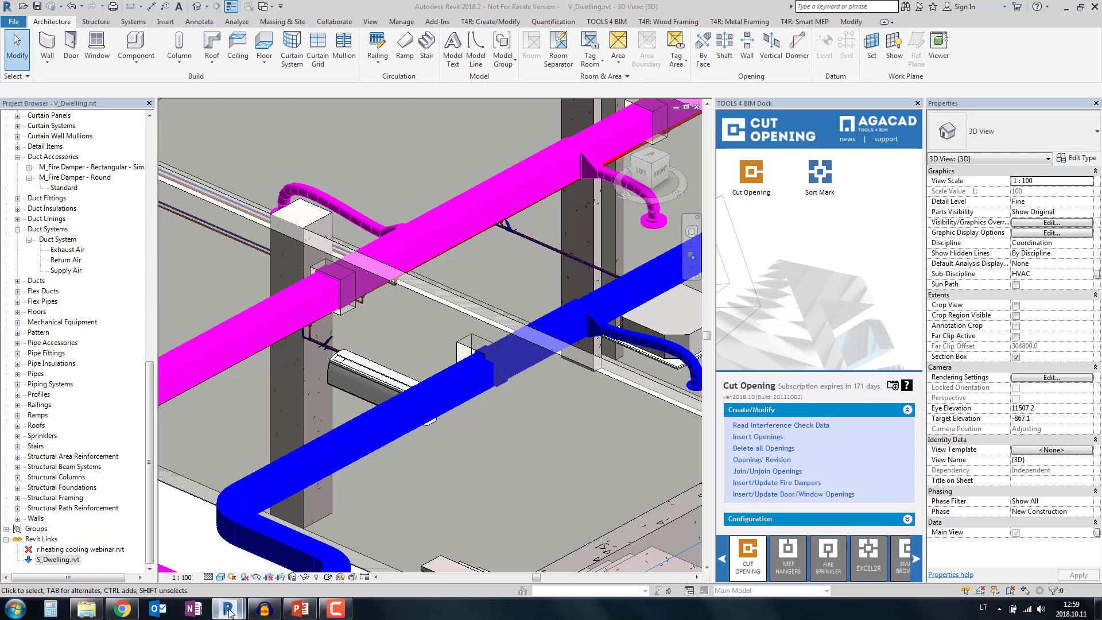
Step: Switch to S_Dwelling and reload the V_Dwelling.rvt link
{"action": "mouse_move", "coordinate": [228, 612]}
{"action": "left_click", "coordinate": [166, 540]}
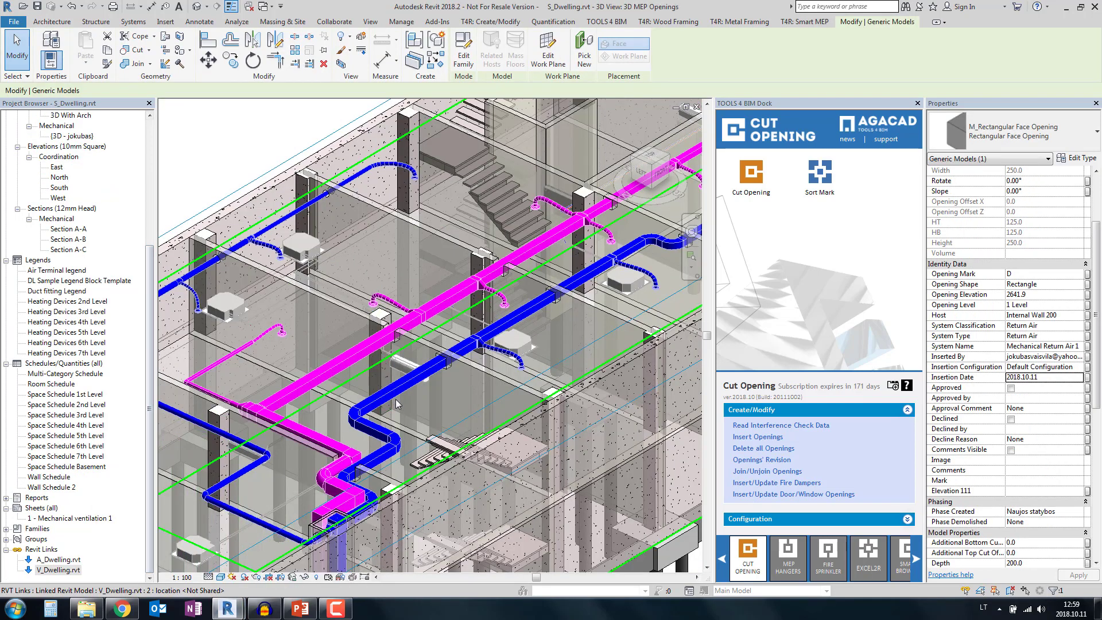
{"action": "left_click", "coordinate": [52, 570]}
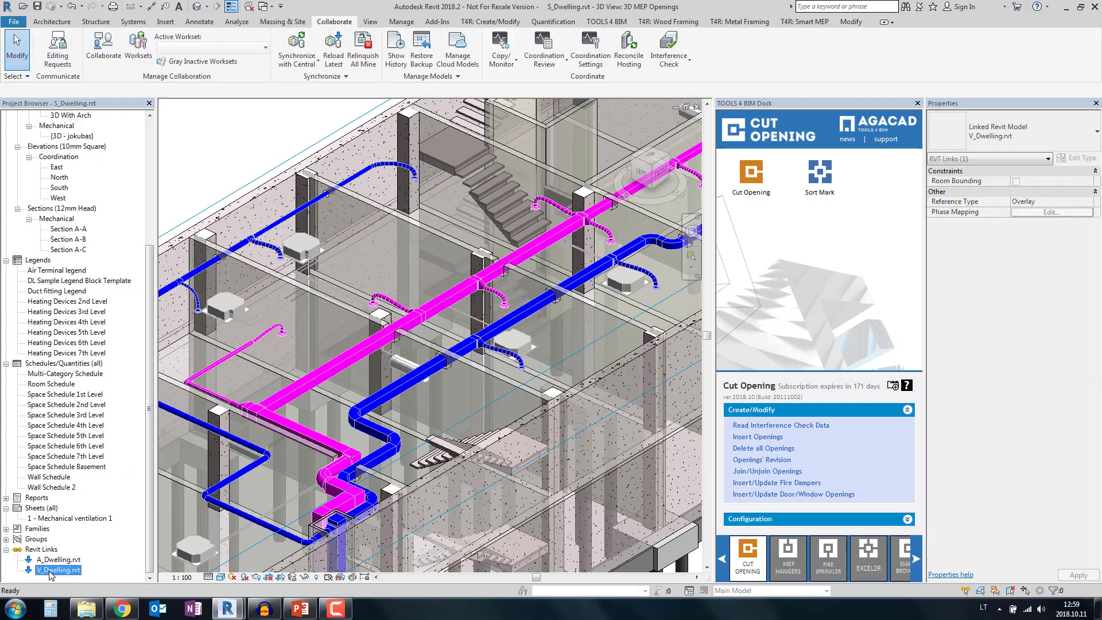
{"action": "right_click", "coordinate": [52, 572]}
{"action": "left_click", "coordinate": [72, 355]}
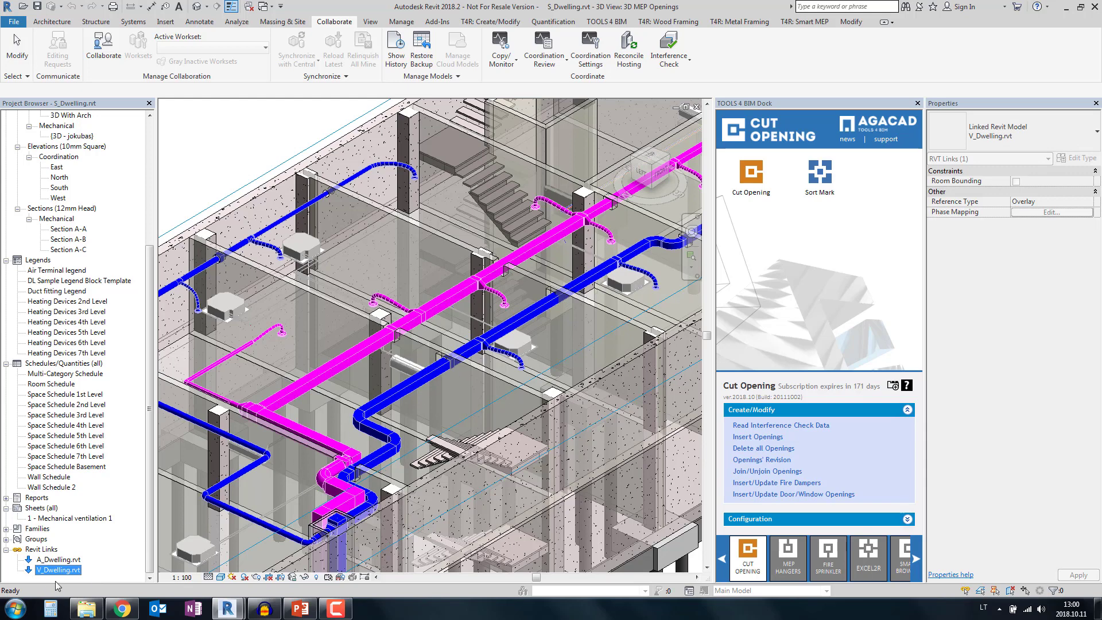
Step: Run Openings' Revision and update the openings whose cutting elements changed position
{"action": "left_click", "coordinate": [762, 460]}
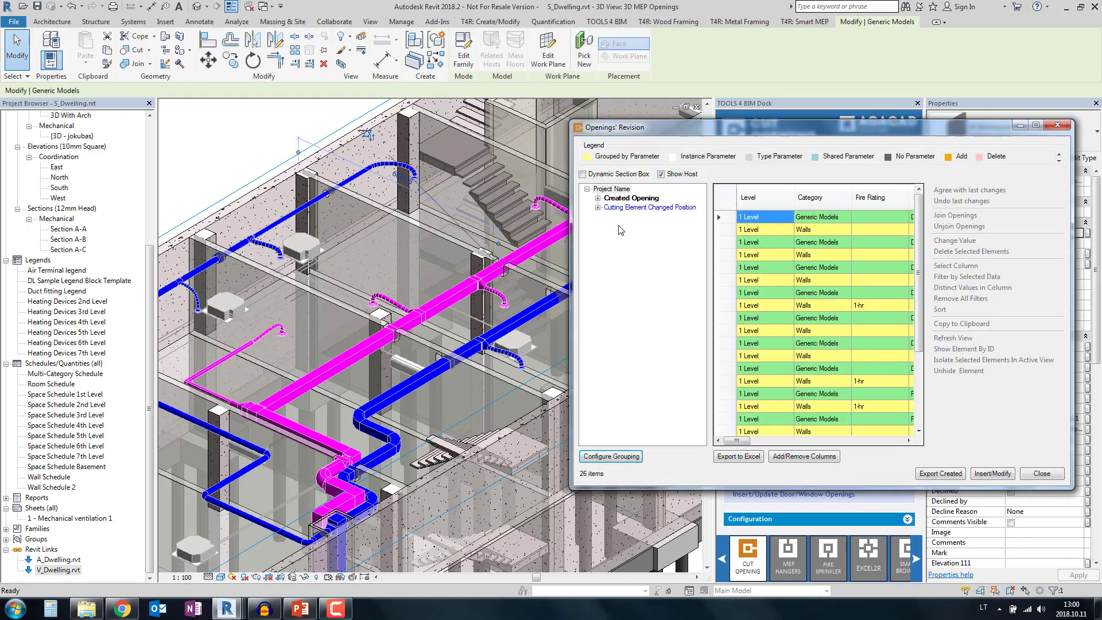
{"action": "left_click", "coordinate": [969, 190]}
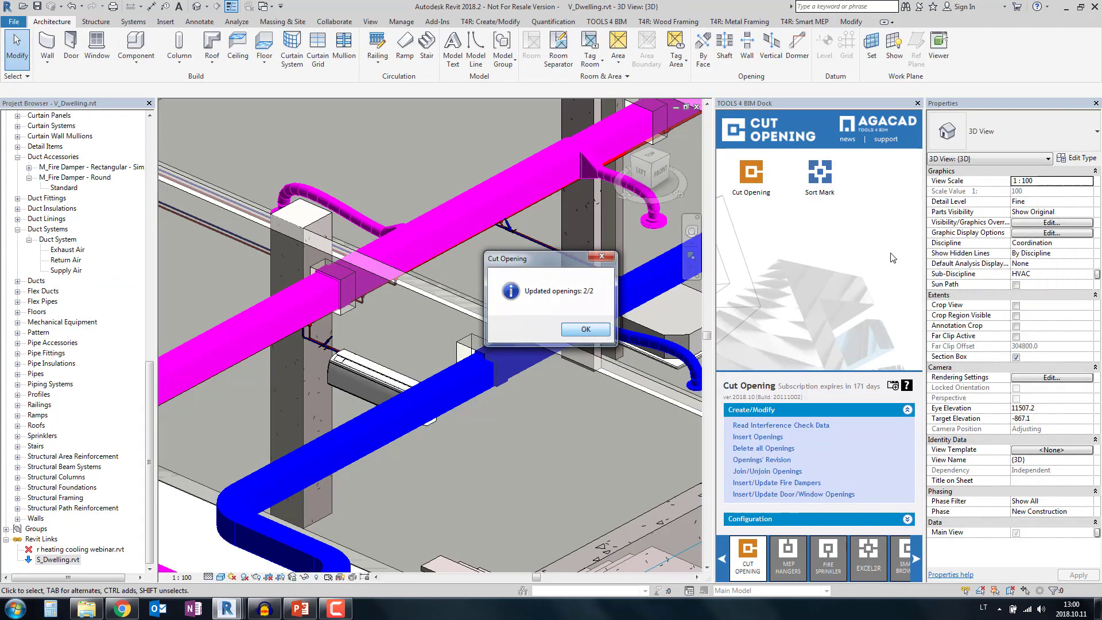
{"action": "key", "text": "Return"}
Step: Examine the updated duct openings in the S_Dwelling walls and the nearby pipes crossing those walls
{"action": "mouse_move", "coordinate": [226, 608]}
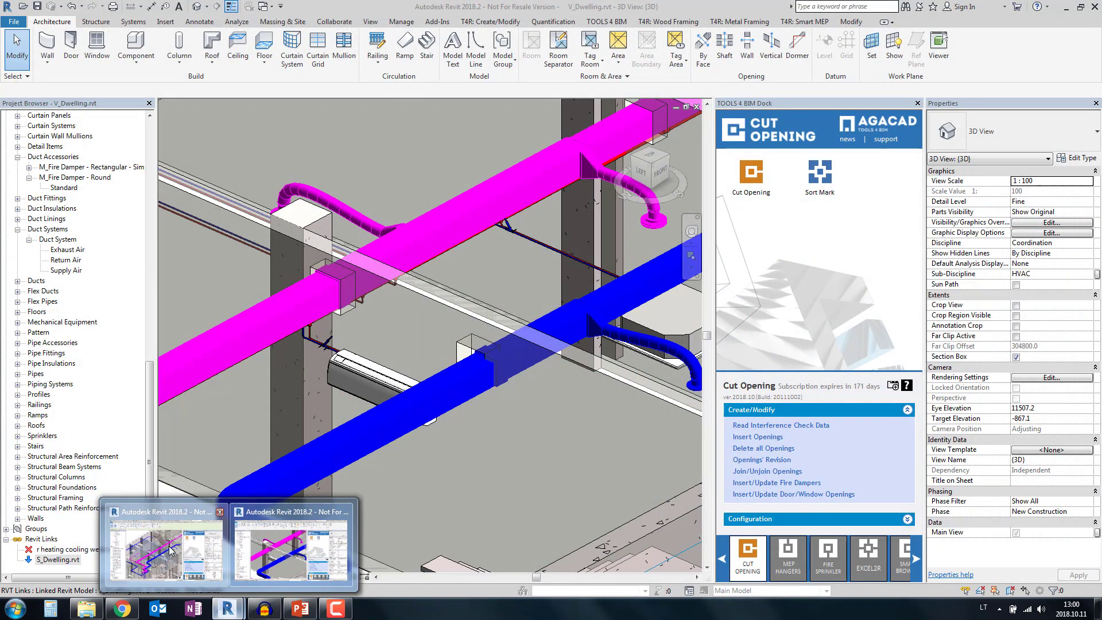
{"action": "left_click", "coordinate": [109, 548]}
{"action": "scroll", "coordinate": [399, 340], "scroll_direction": "up", "scroll_amount": 5}
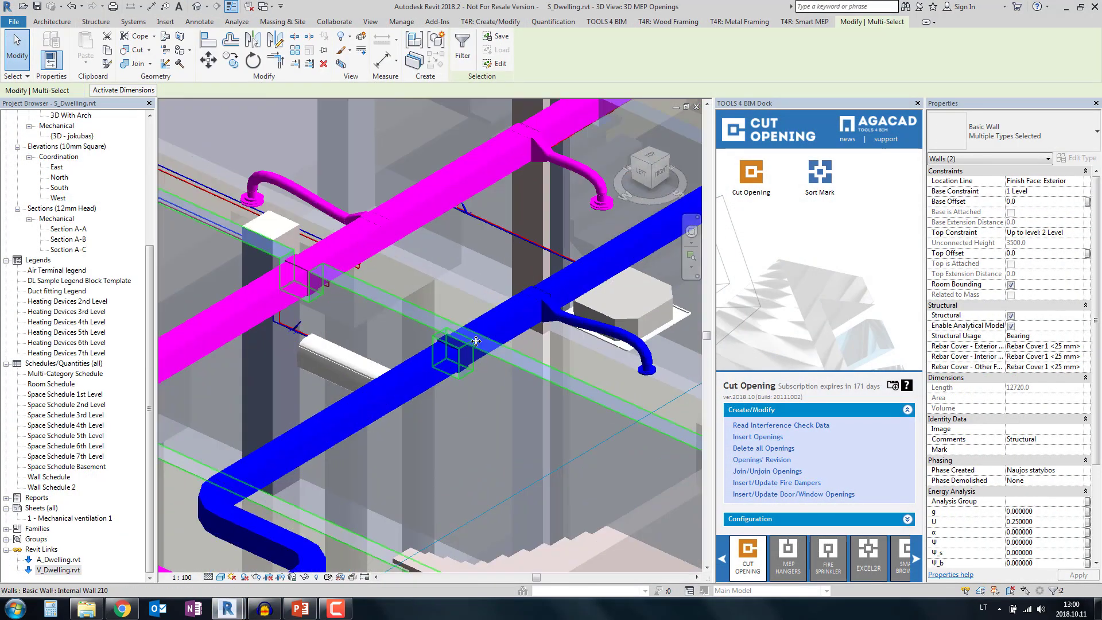
{"action": "scroll", "coordinate": [471, 415], "scroll_direction": "down", "scroll_amount": 6}
{"action": "scroll", "coordinate": [471, 415], "scroll_direction": "up", "scroll_amount": 2}
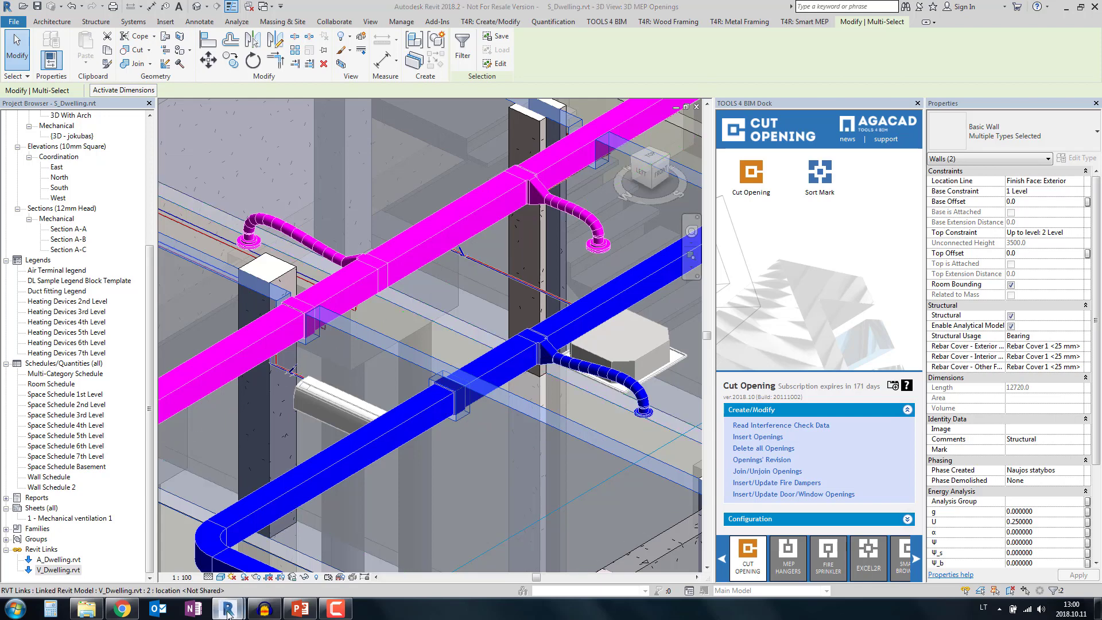
{"action": "left_click", "coordinate": [175, 568]}
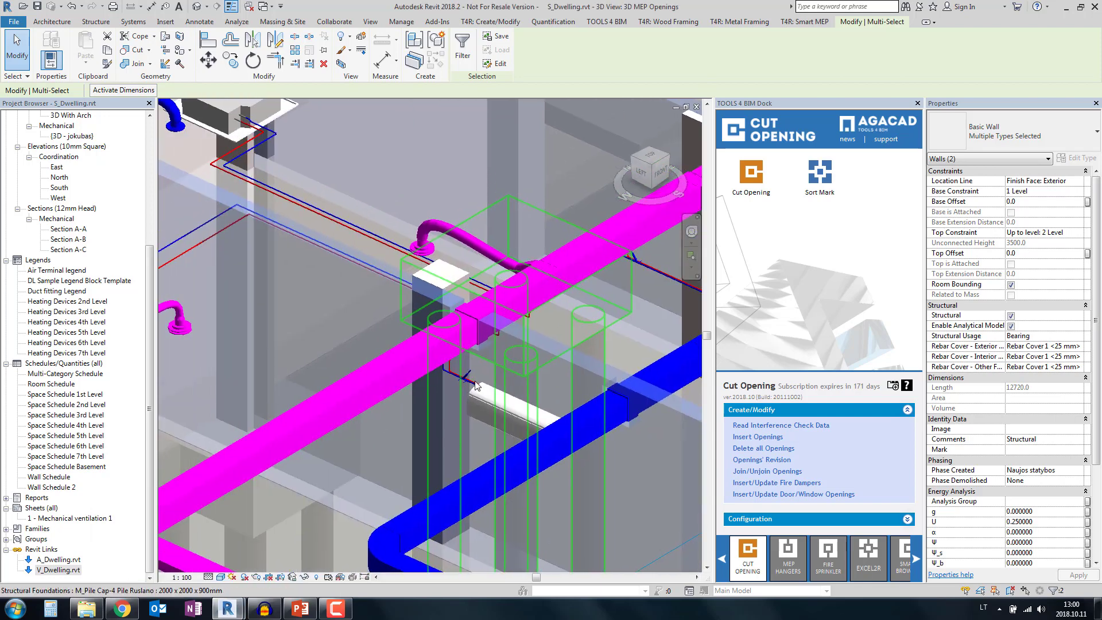
{"action": "scroll", "coordinate": [476, 386], "scroll_direction": "down", "scroll_amount": 3}
{"action": "scroll", "coordinate": [390, 277], "scroll_direction": "up", "scroll_amount": 2}
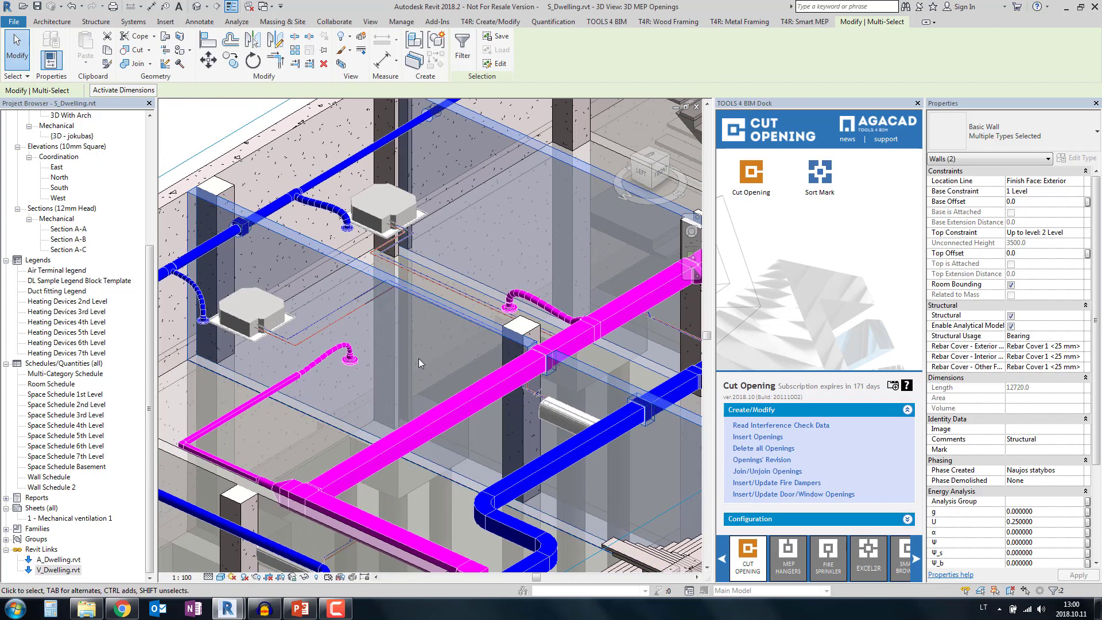
{"action": "scroll", "coordinate": [390, 305], "scroll_direction": "up", "scroll_amount": 3}
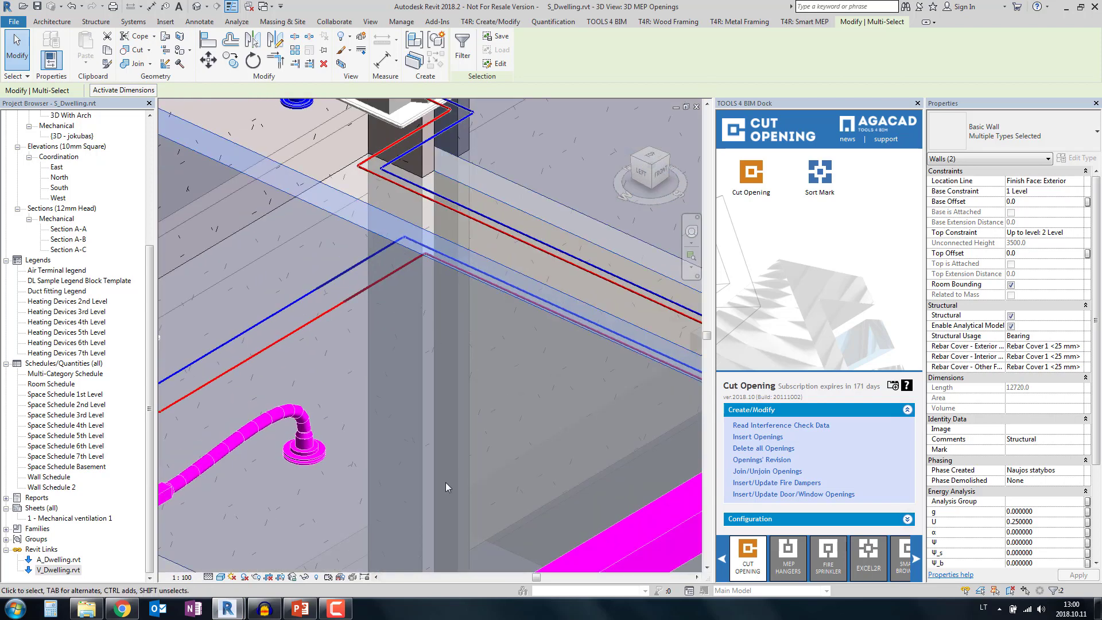
Step: Load the xml.xml interference check report from the Desktop for Insert Openings
{"action": "left_click", "coordinate": [758, 440]}
{"action": "left_click", "coordinate": [635, 279]}
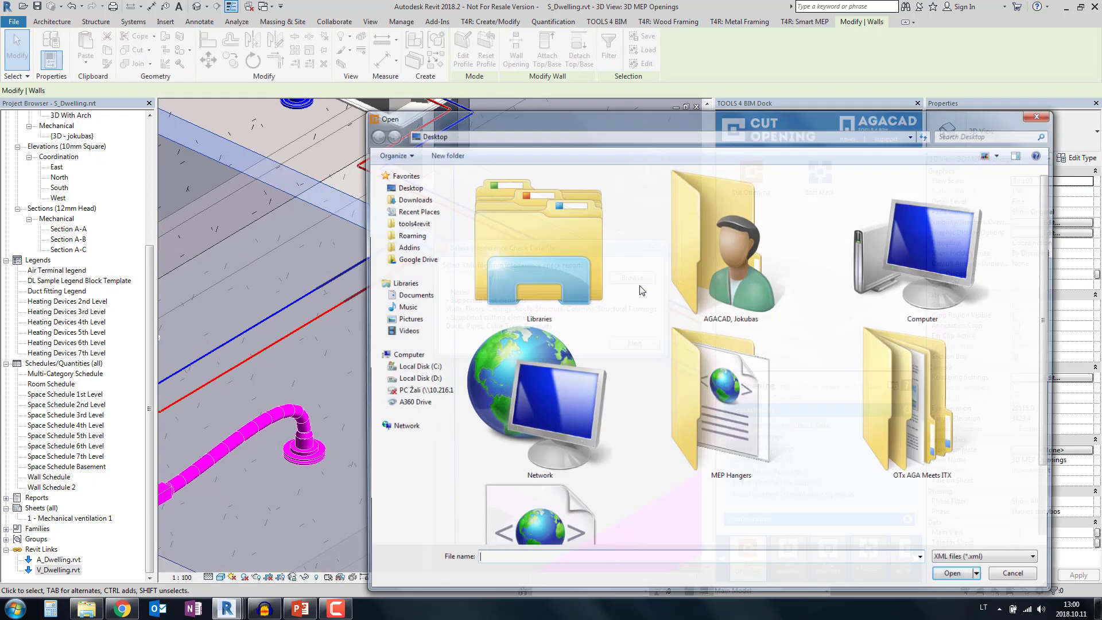
{"action": "scroll", "coordinate": [642, 290], "scroll_direction": "down", "scroll_amount": 3}
{"action": "double_click", "coordinate": [582, 517]}
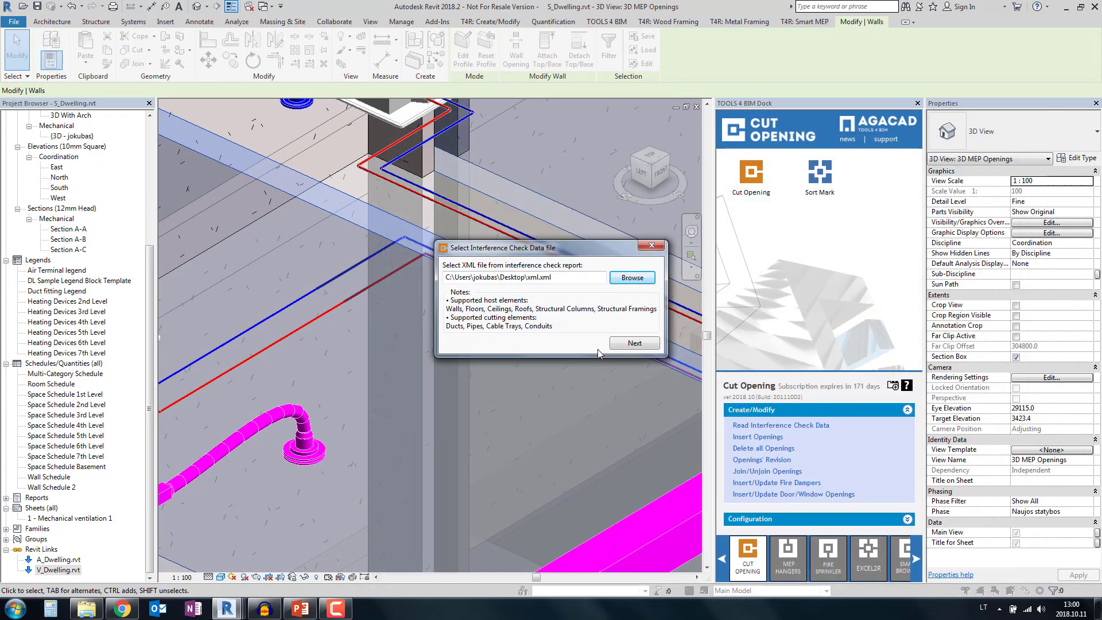
{"action": "left_click", "coordinate": [631, 343]}
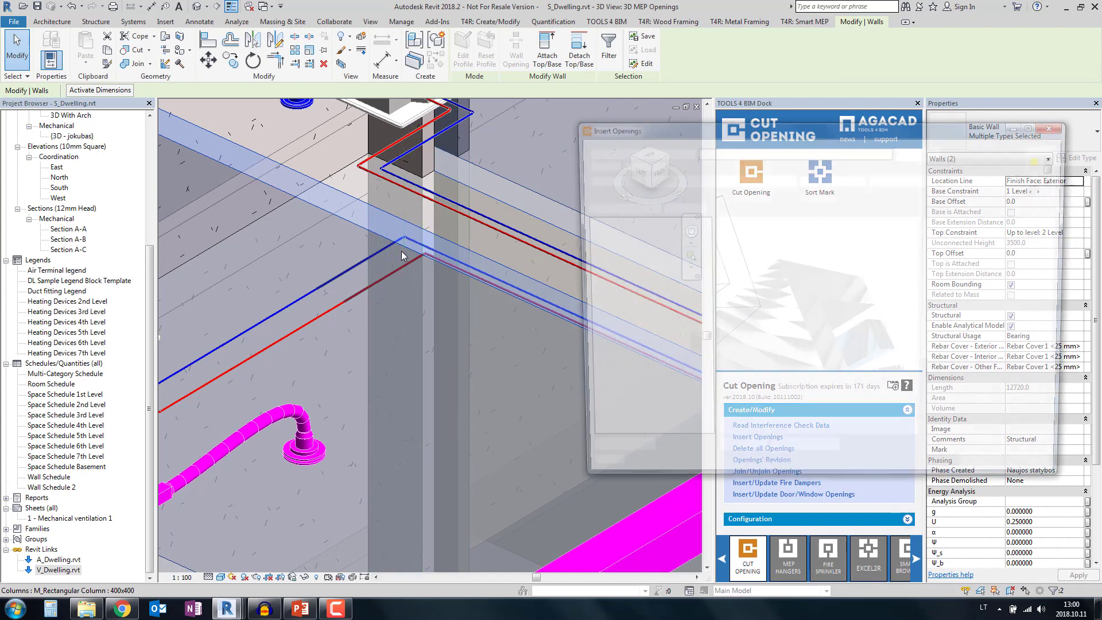
Step: List the 1 Level pipe intersections under Create New Opening and widen the Insert Openings window
{"action": "left_click", "coordinate": [598, 231]}
{"action": "left_click", "coordinate": [609, 249]}
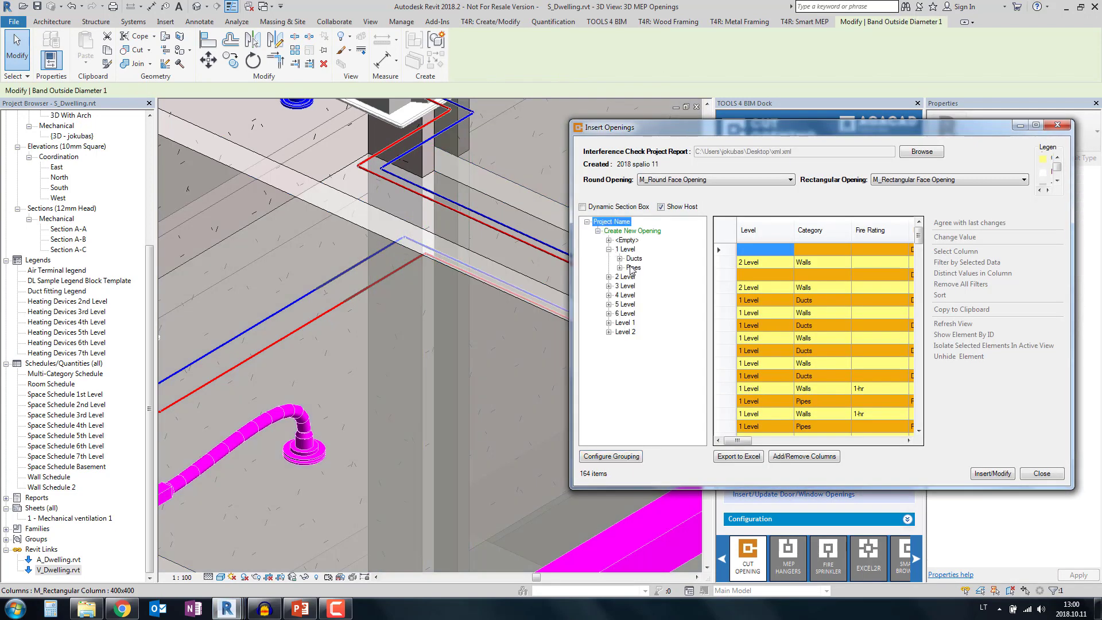
{"action": "left_click", "coordinate": [633, 268]}
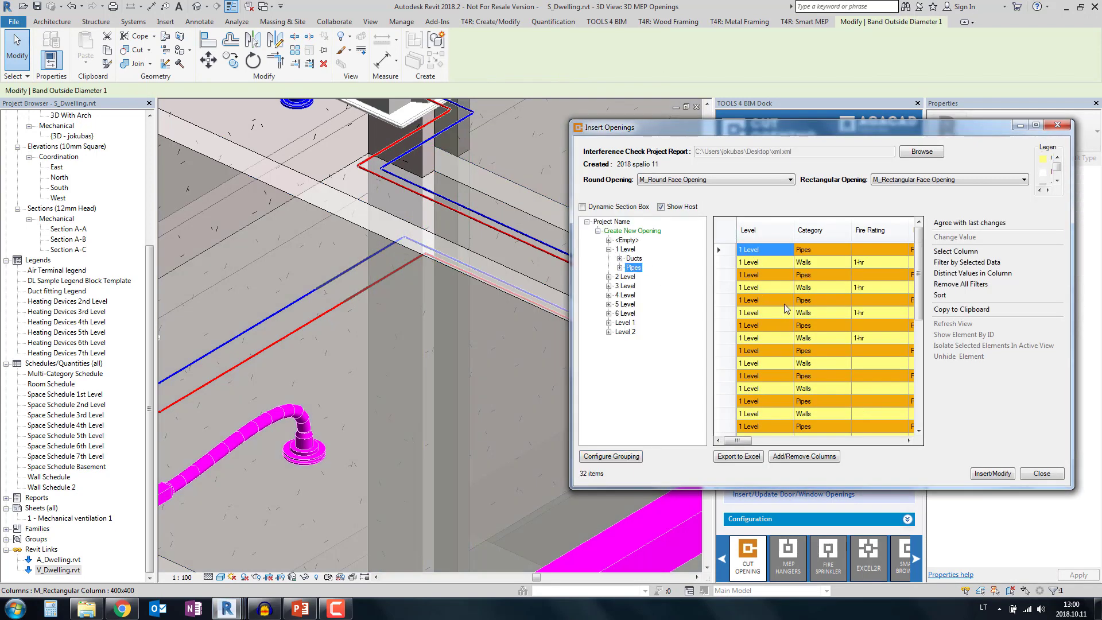
{"action": "left_click_drag", "start_coordinate": [561, 298], "coordinate": [367, 298]}
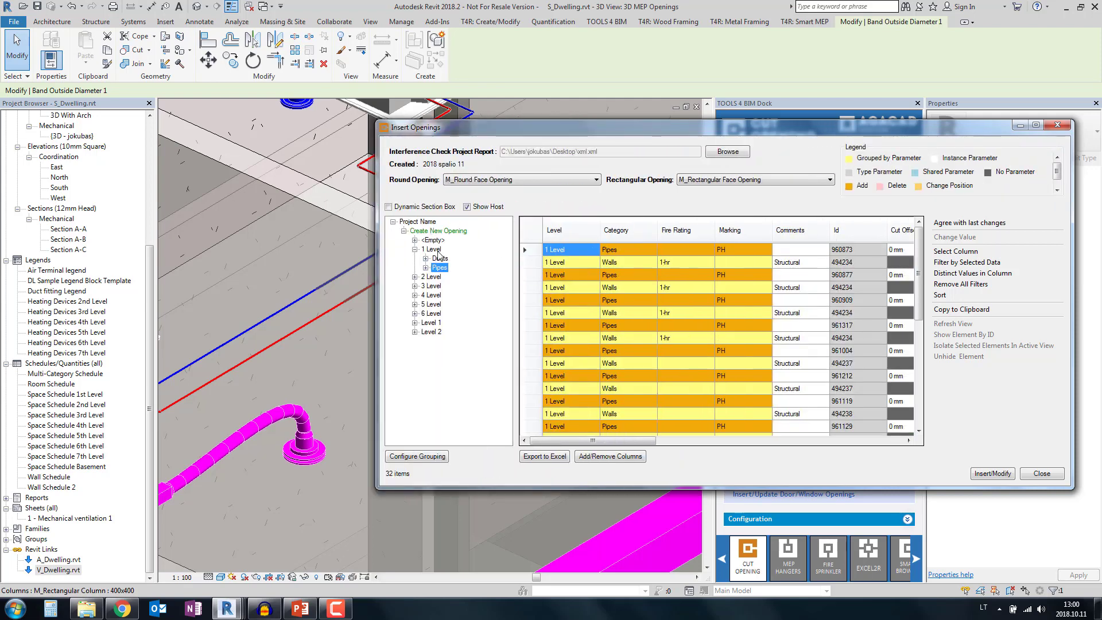
Step: List the new openings for 1 Level walls whose fire rating is empty
{"action": "left_click", "coordinate": [416, 221]}
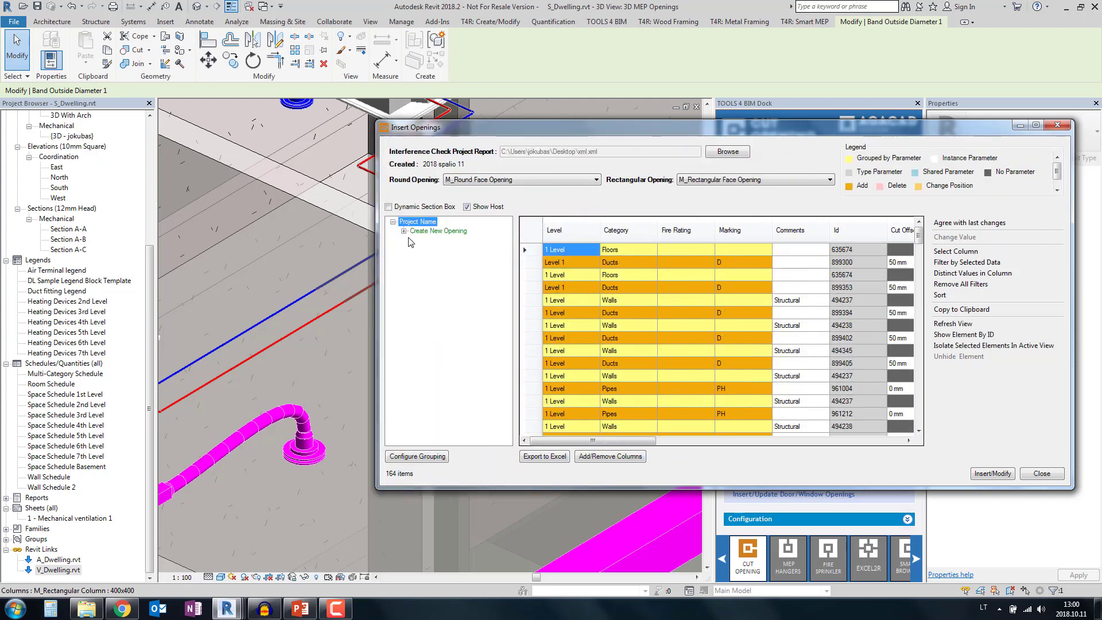
{"action": "left_click", "coordinate": [403, 231]}
{"action": "left_click", "coordinate": [414, 241]}
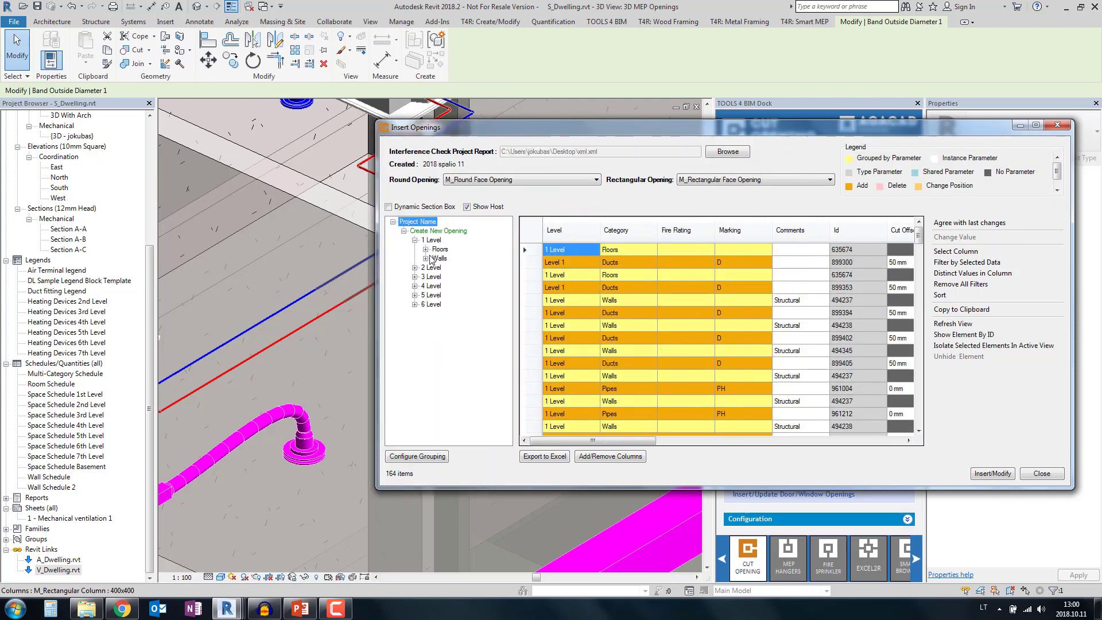
{"action": "left_click", "coordinate": [439, 259]}
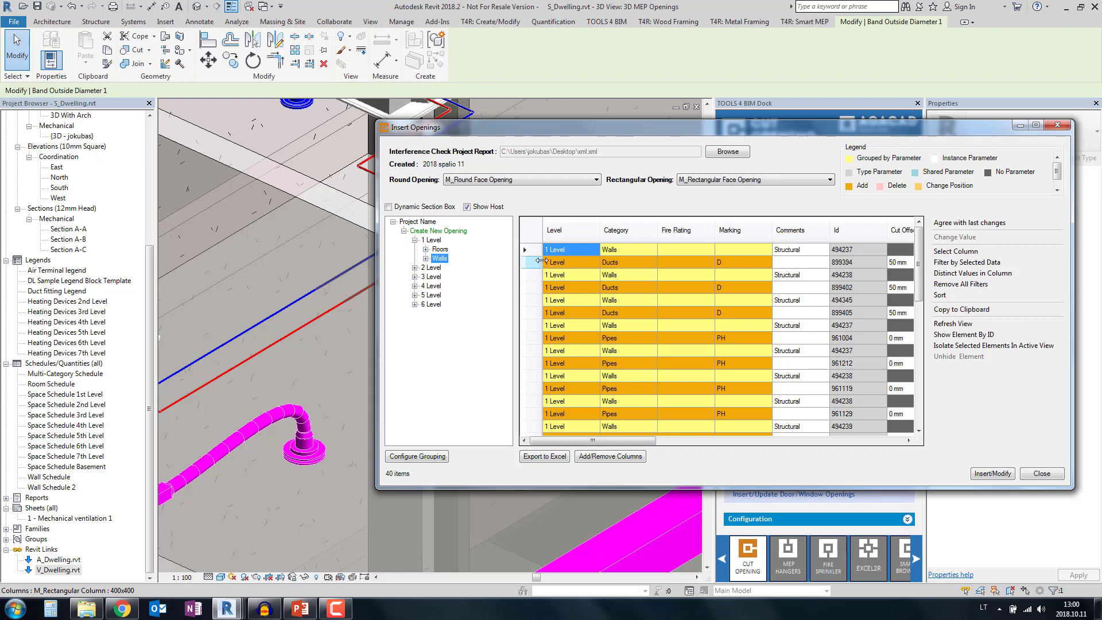
{"action": "left_click", "coordinate": [425, 258]}
{"action": "left_click", "coordinate": [453, 268]}
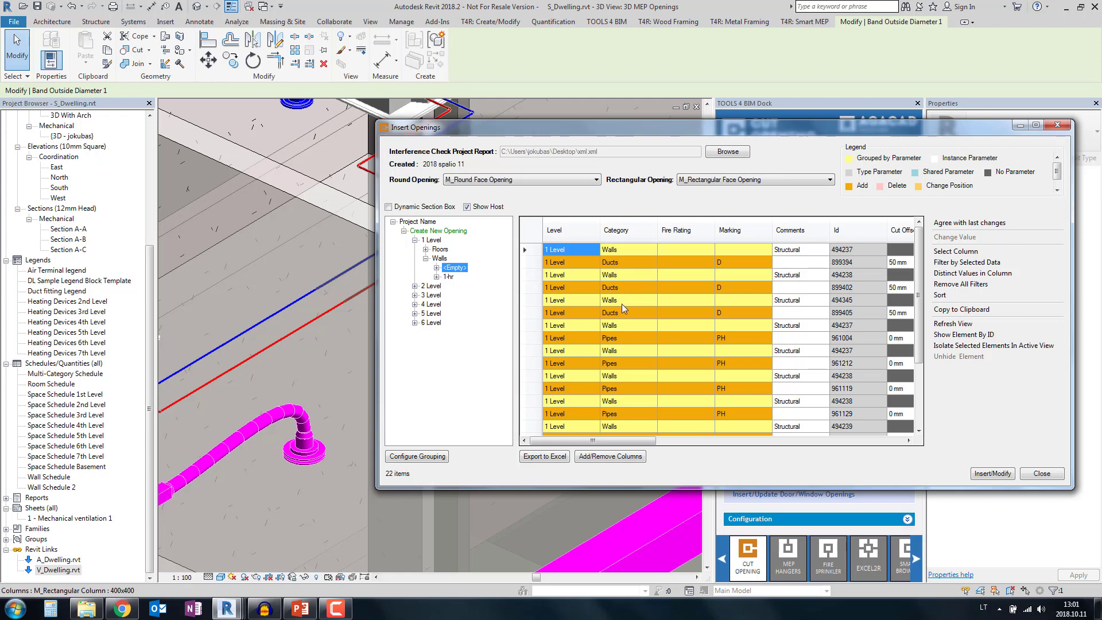
Step: Filter the listed wall intersections to the Pipes category and insert openings for all of them
{"action": "left_click", "coordinate": [615, 389]}
{"action": "right_click", "coordinate": [616, 390]}
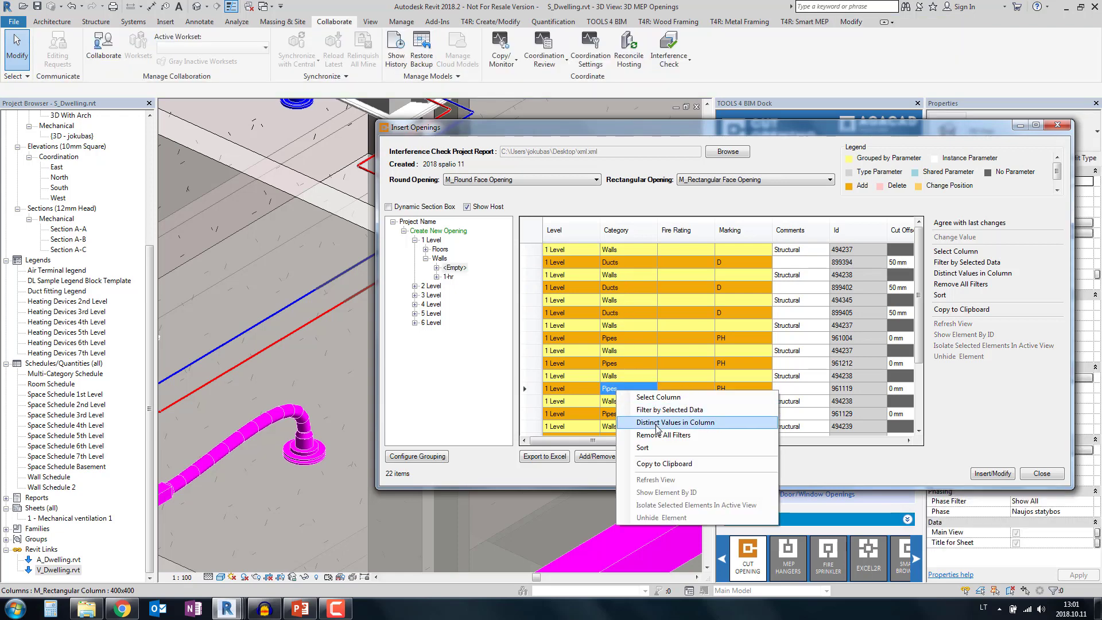
{"action": "left_click", "coordinate": [662, 410]}
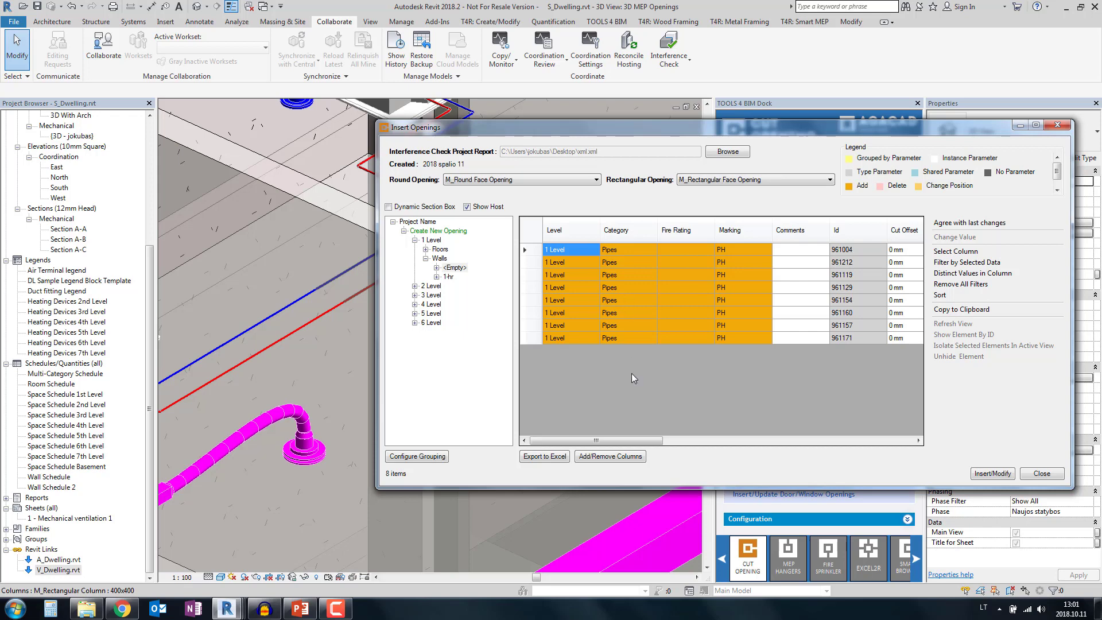
{"action": "left_click", "coordinate": [532, 235]}
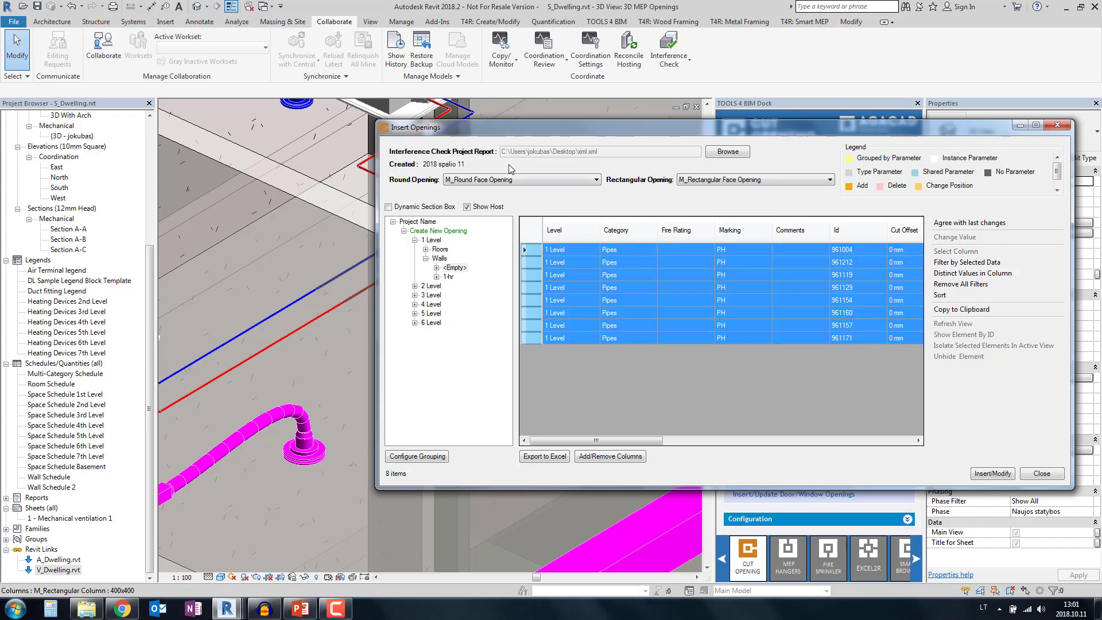
{"action": "left_click", "coordinate": [993, 473]}
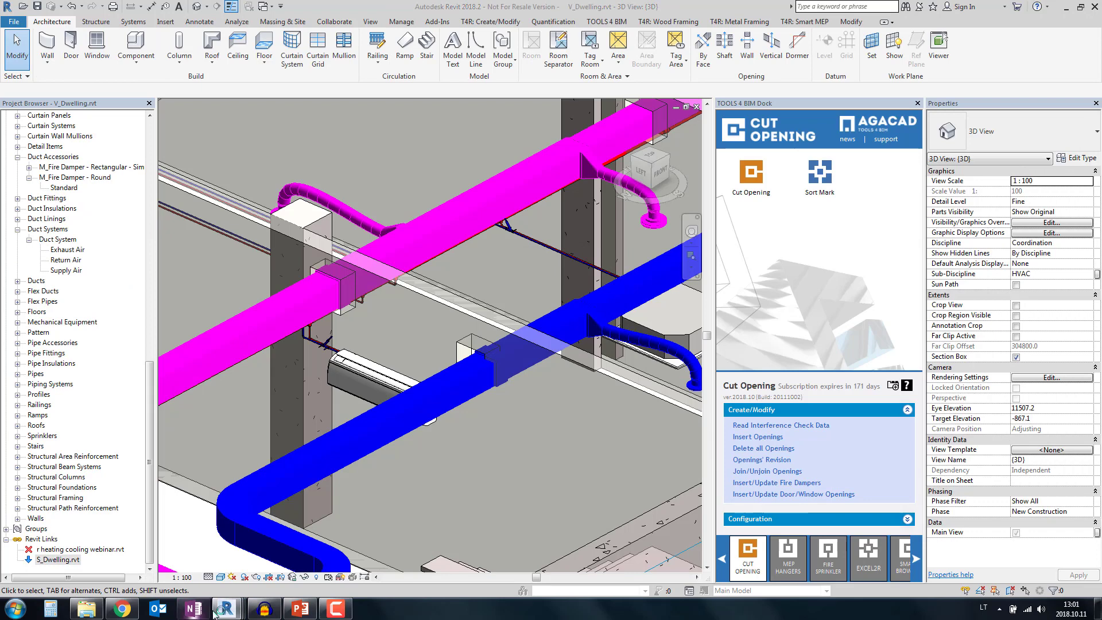
Step: Bring back the Insert Openings window and list the new openings for 1 Level walls with a 1-hr fire rating
{"action": "mouse_move", "coordinate": [214, 613]}
{"action": "left_click", "coordinate": [353, 546]}
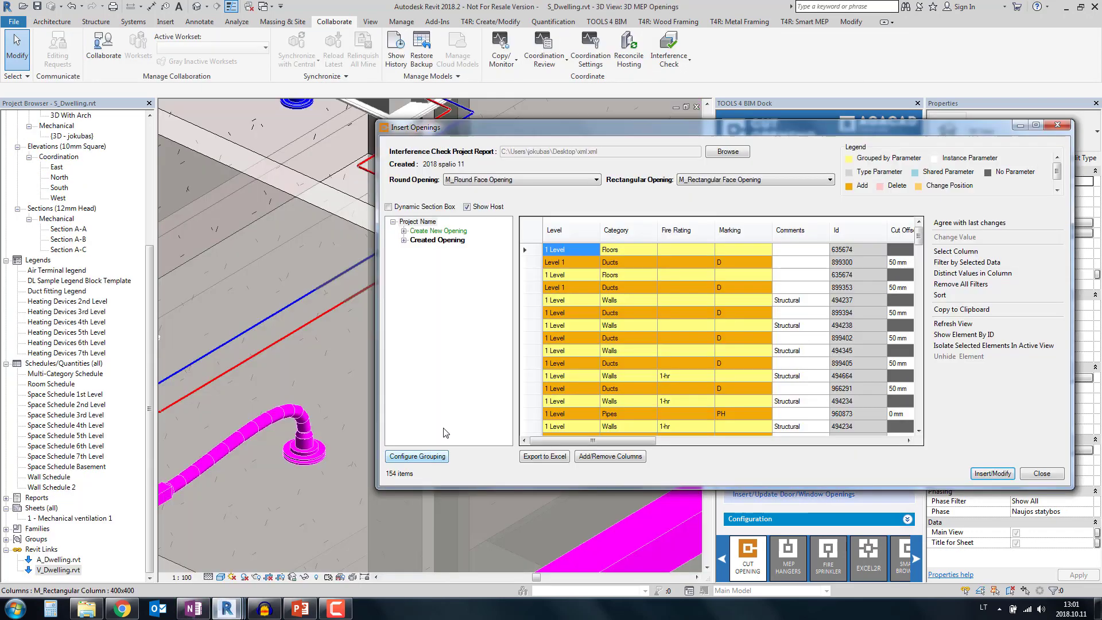
{"action": "right_click", "coordinate": [193, 609]}
{"action": "left_click", "coordinate": [192, 578]}
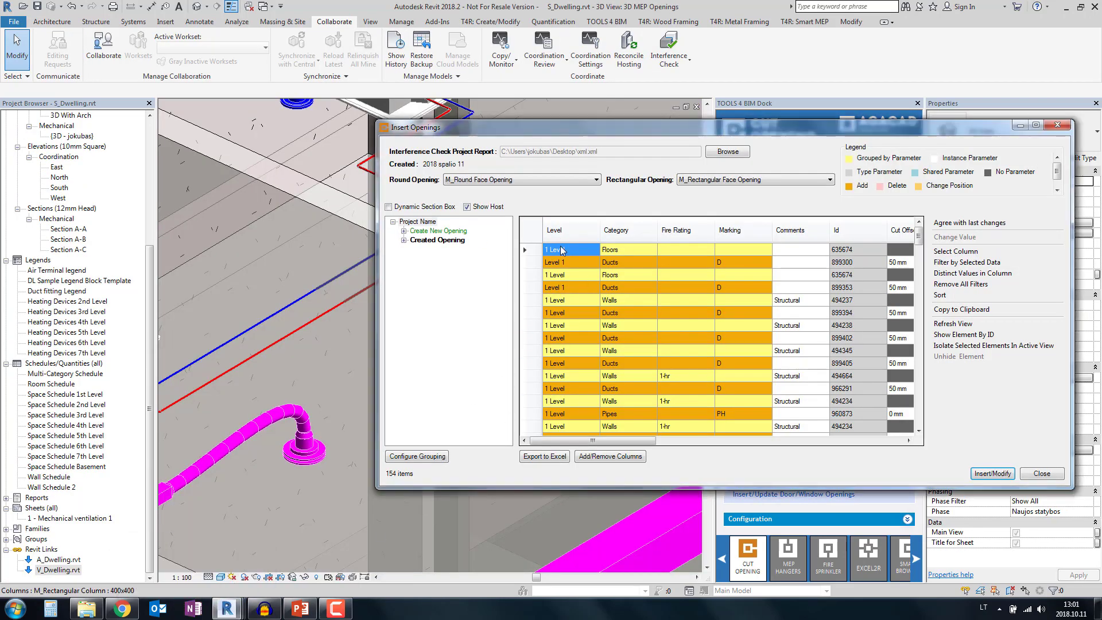
{"action": "left_click", "coordinate": [449, 232]}
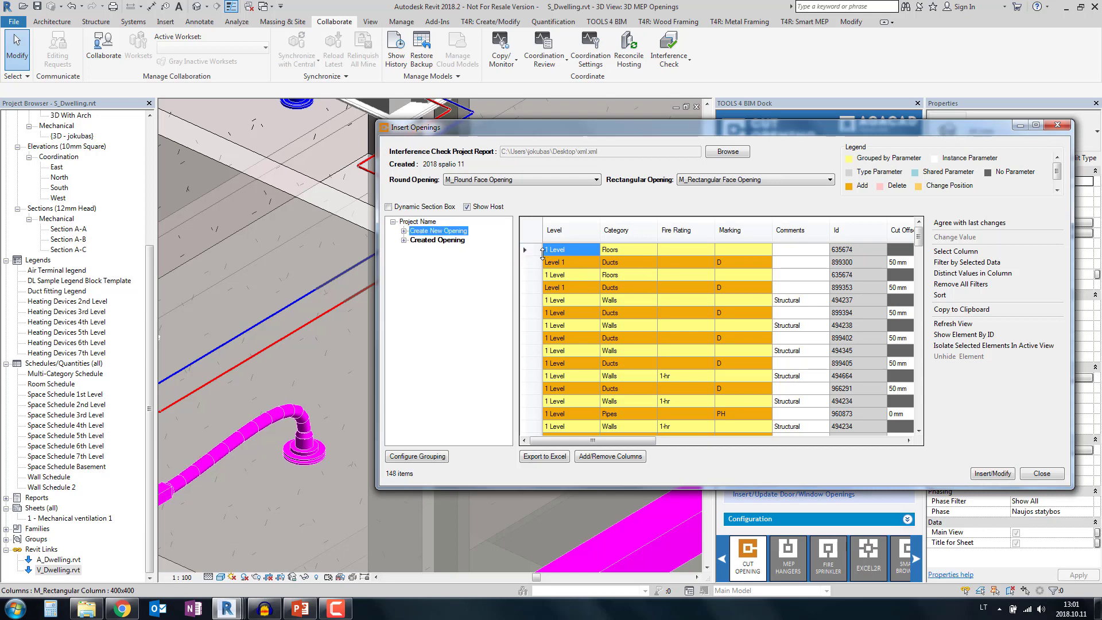
{"action": "left_click", "coordinate": [404, 231]}
{"action": "left_click", "coordinate": [414, 240]}
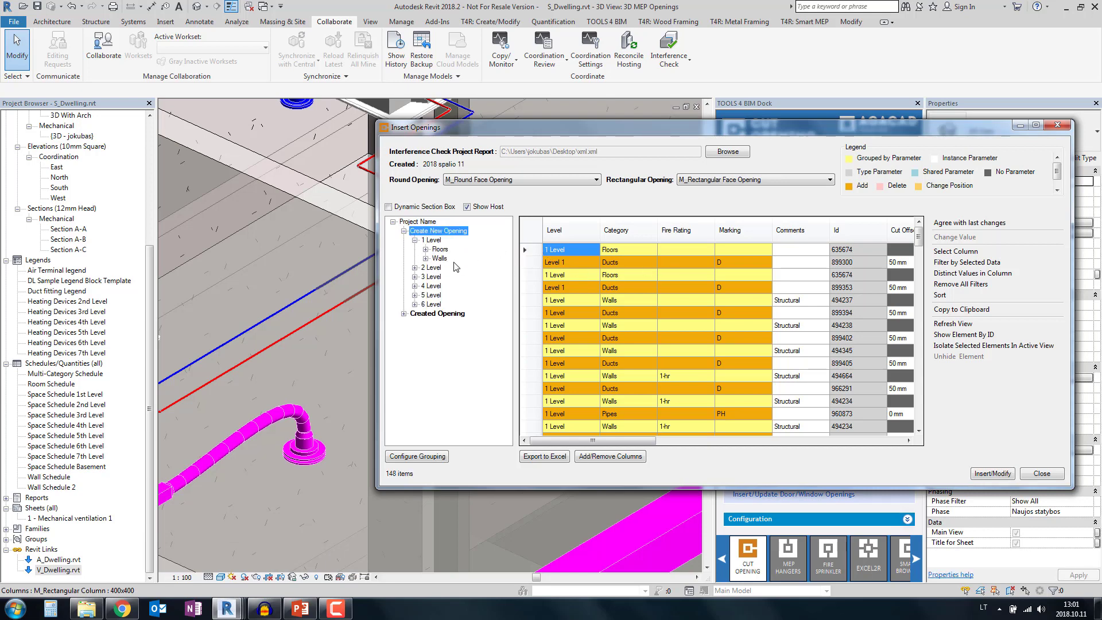
{"action": "left_click", "coordinate": [440, 259]}
{"action": "left_click", "coordinate": [426, 258]}
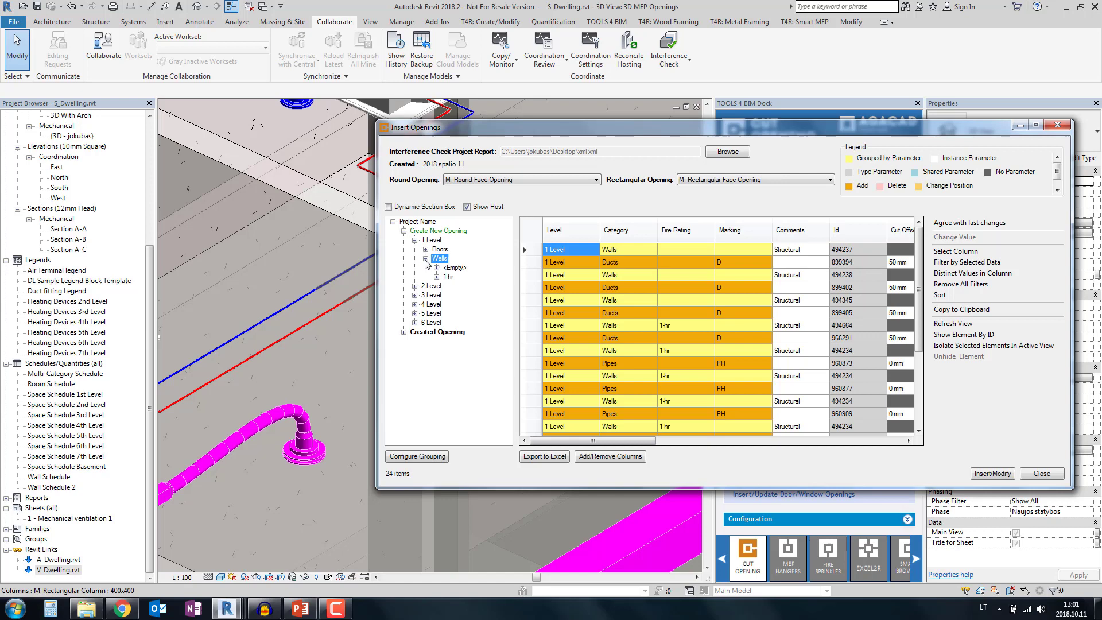
{"action": "left_click", "coordinate": [449, 277]}
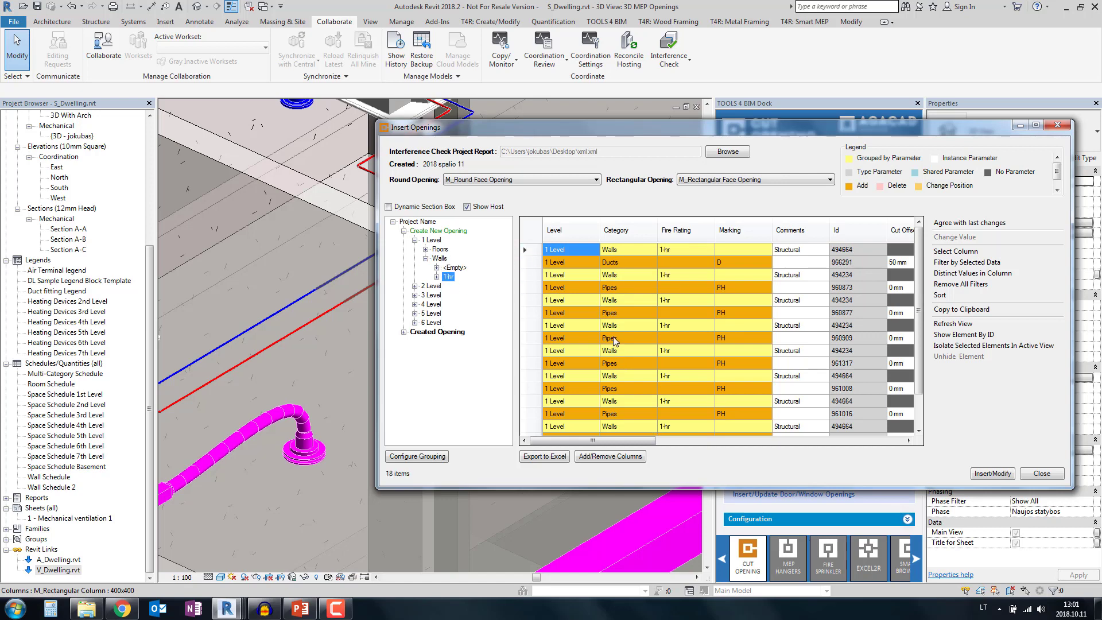
Step: Filter the listed 1-hr wall intersections to the Pipes category
{"action": "left_click", "coordinate": [608, 313]}
{"action": "right_click", "coordinate": [608, 314]}
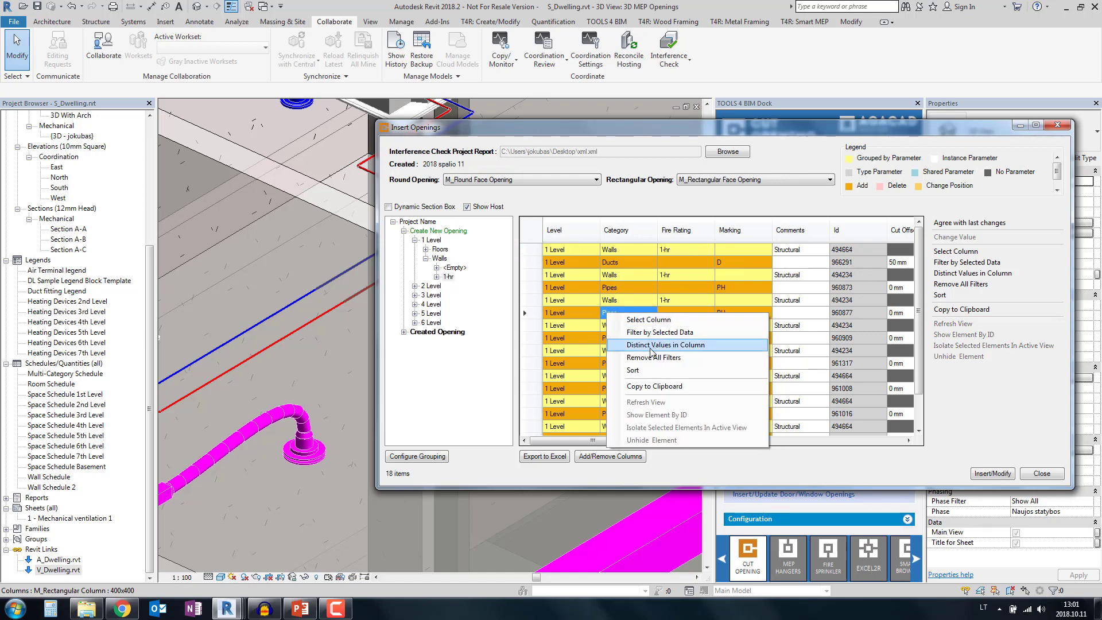
{"action": "left_click", "coordinate": [651, 333]}
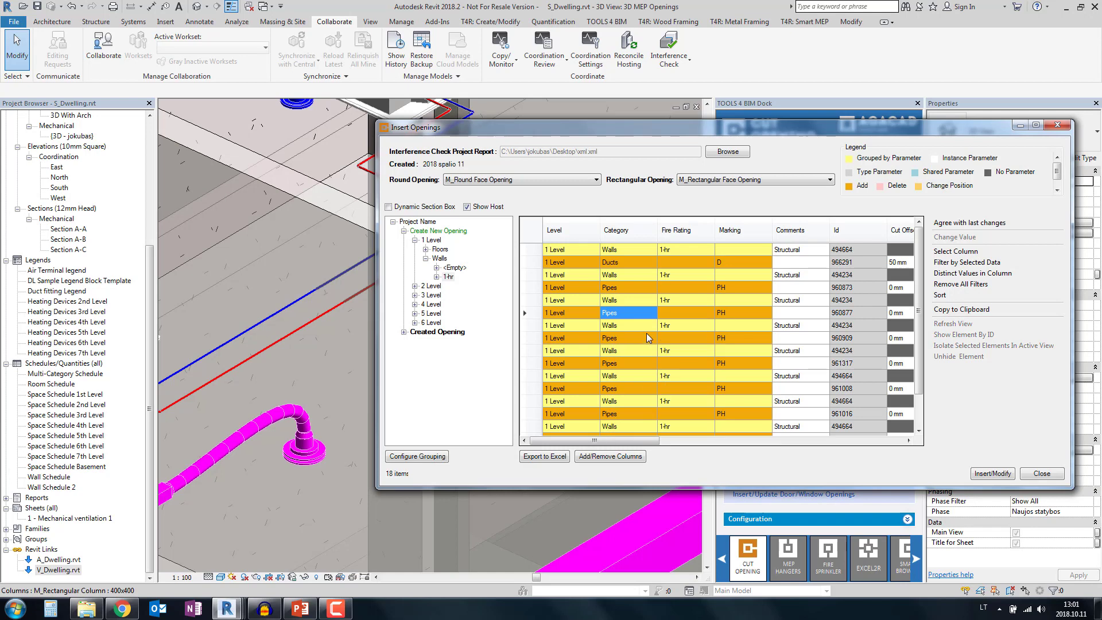
Step: Set the round opening family to M_Round Face Opening with Fire Collar and the rectangular one to M_Rectangular Face Opening with Fire Board
{"action": "left_click", "coordinate": [569, 183]}
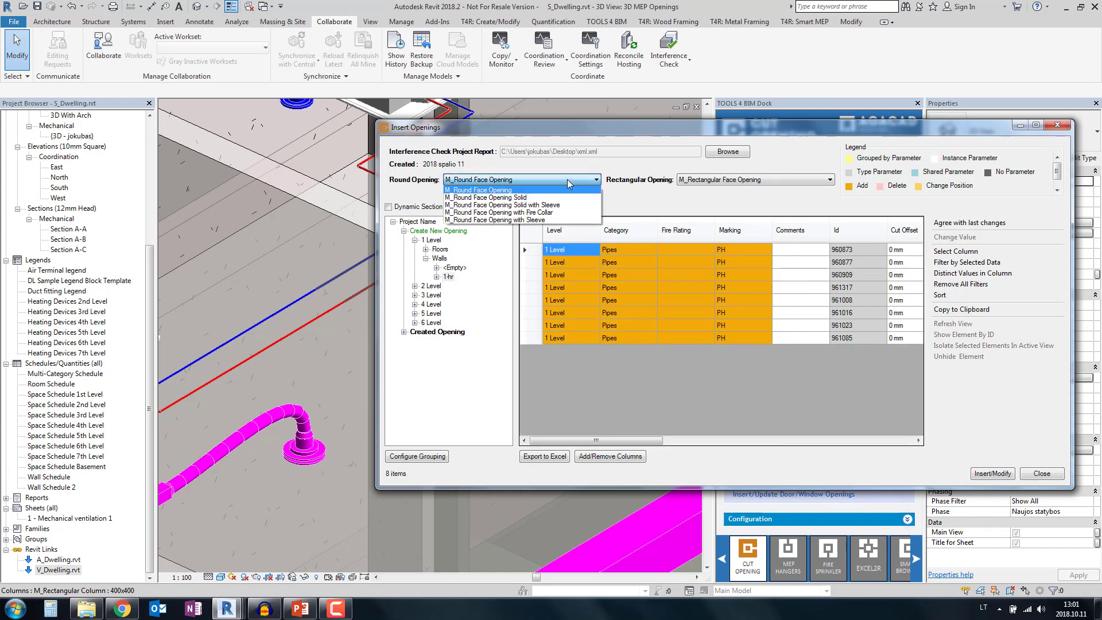
{"action": "left_click", "coordinate": [537, 212]}
{"action": "left_click", "coordinate": [763, 180]}
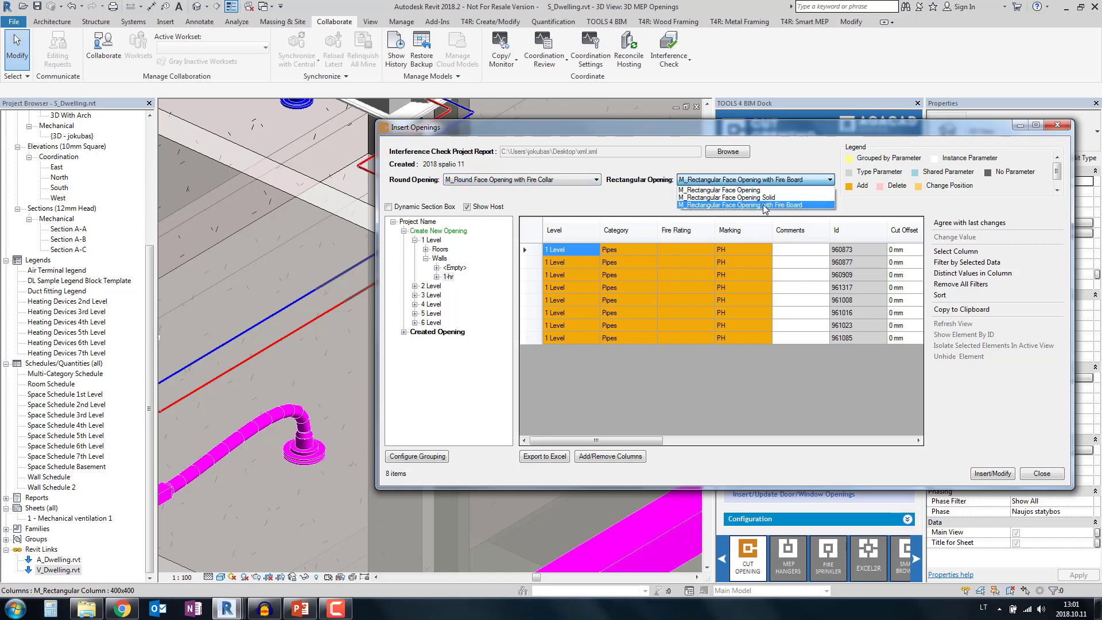
{"action": "left_click", "coordinate": [764, 206]}
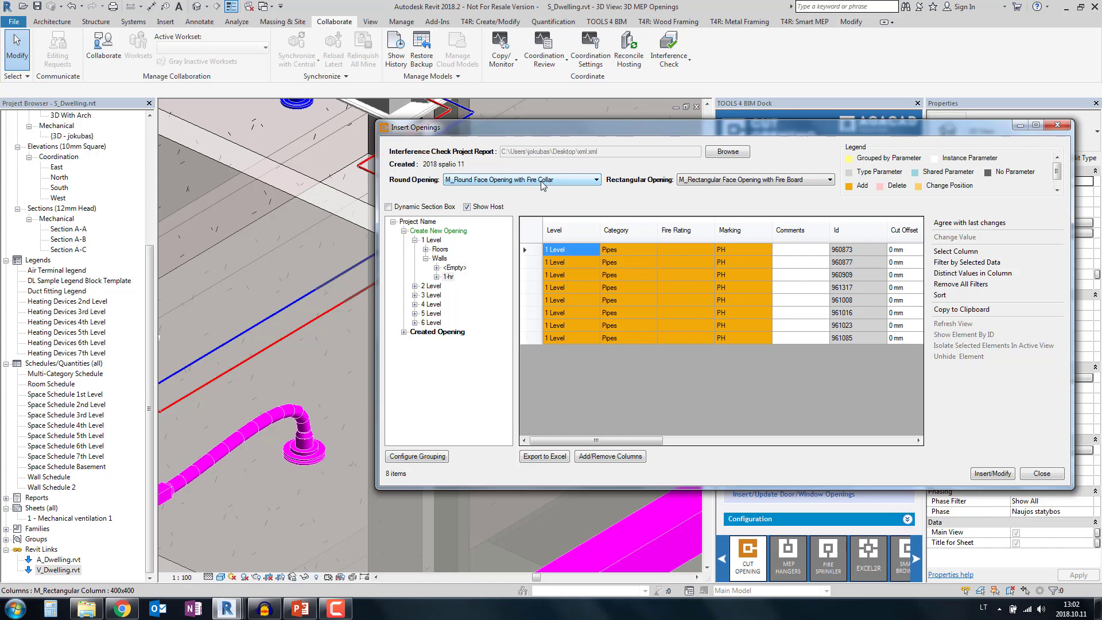
Step: Insert openings for all listed pipe intersections in the 1-hr walls
{"action": "left_click", "coordinate": [536, 229]}
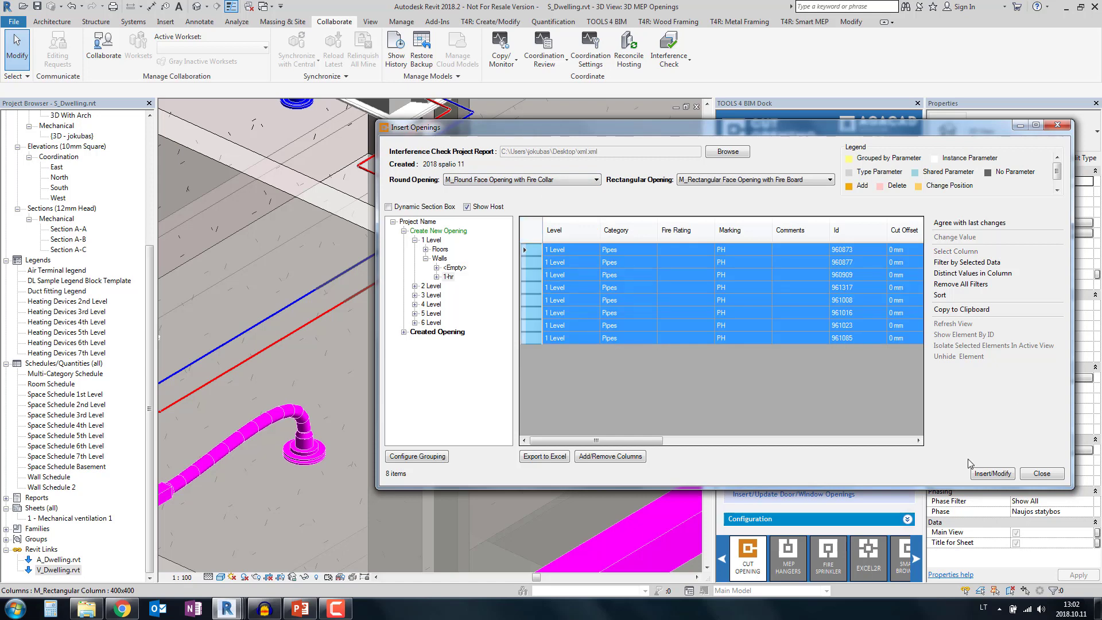
{"action": "left_click", "coordinate": [991, 473]}
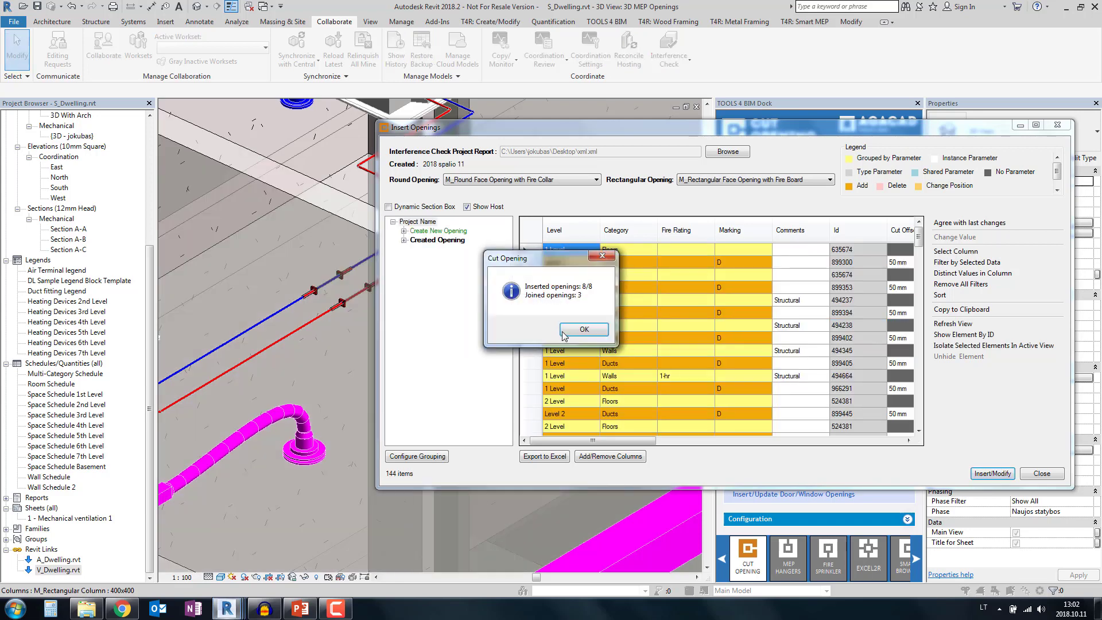
{"action": "left_click", "coordinate": [584, 330]}
Step: Switch to the S_Dwelling 3D MEP Openings view and inspect the round fire collar opening on the blue pipe
{"action": "mouse_move", "coordinate": [226, 607]}
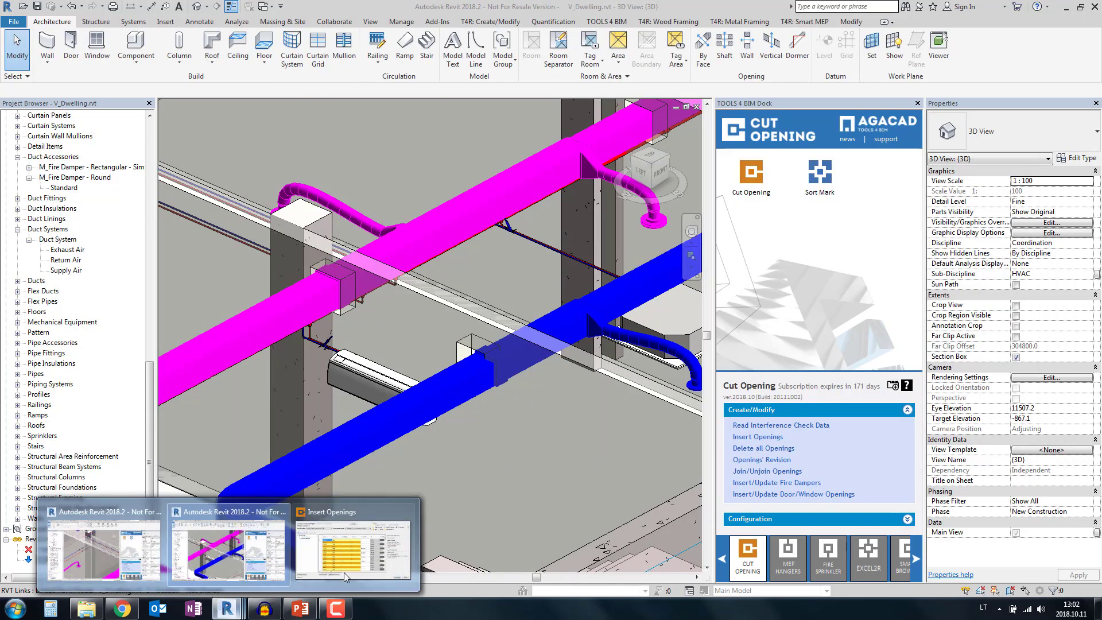
{"action": "left_click", "coordinate": [201, 535]}
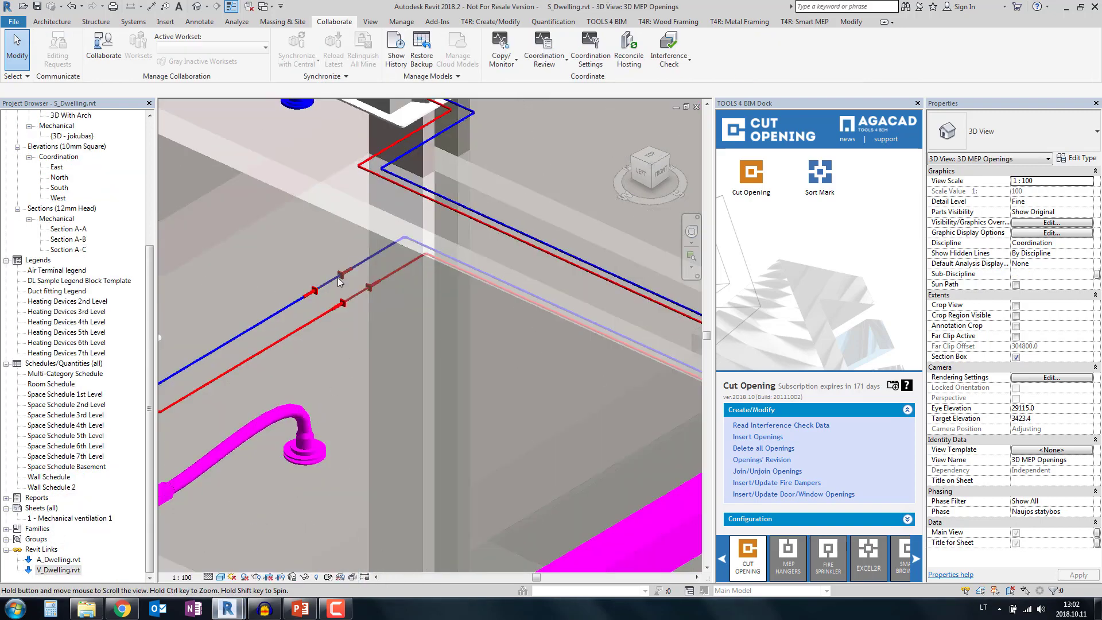
{"action": "scroll", "coordinate": [338, 281], "scroll_direction": "up", "scroll_amount": 3}
{"action": "left_click", "coordinate": [282, 315]}
{"action": "middle_click_drag", "start_coordinate": [281, 314], "coordinate": [346, 295], "text": "shift"}
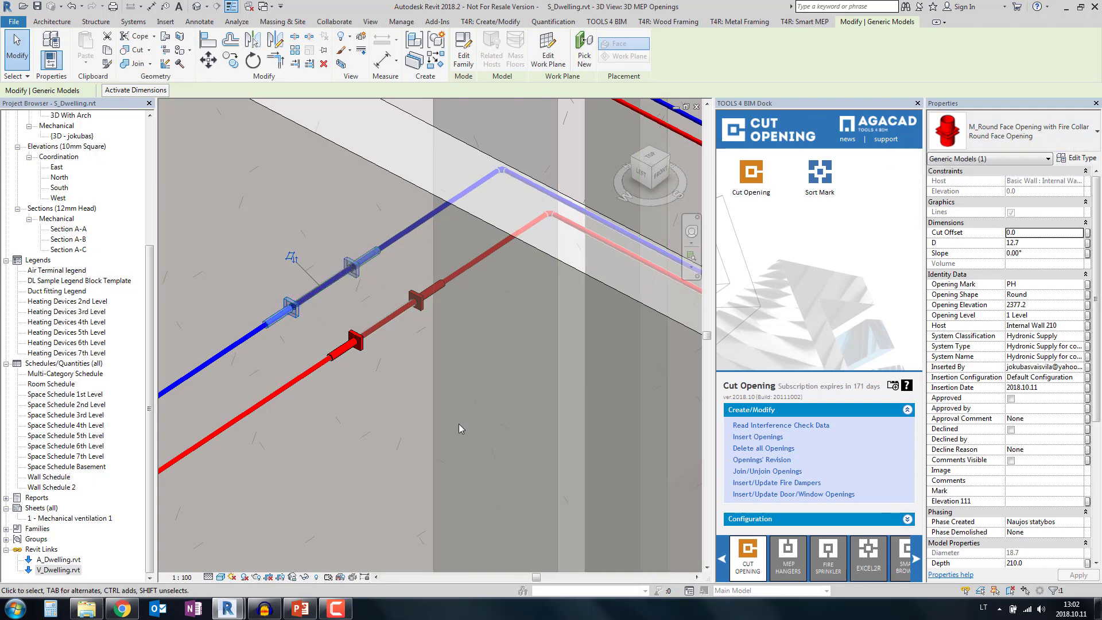
Step: Select the rectangular fire board opening around the pipe pair beside the magenta duct in Internal Wall 210
{"action": "scroll", "coordinate": [422, 360], "scroll_direction": "down", "scroll_amount": 5}
{"action": "scroll", "coordinate": [460, 386], "scroll_direction": "up", "scroll_amount": 2}
{"action": "mouse_move", "coordinate": [460, 387]}
{"action": "middle_mouse_down"}
{"action": "mouse_move", "coordinate": [535, 433]}
{"action": "mouse_move", "coordinate": [568, 434]}
{"action": "mouse_move", "coordinate": [595, 287]}
{"action": "mouse_move", "coordinate": [464, 371]}
{"action": "middle_mouse_up"}
{"action": "scroll", "coordinate": [568, 435], "scroll_direction": "down", "scroll_amount": 2}
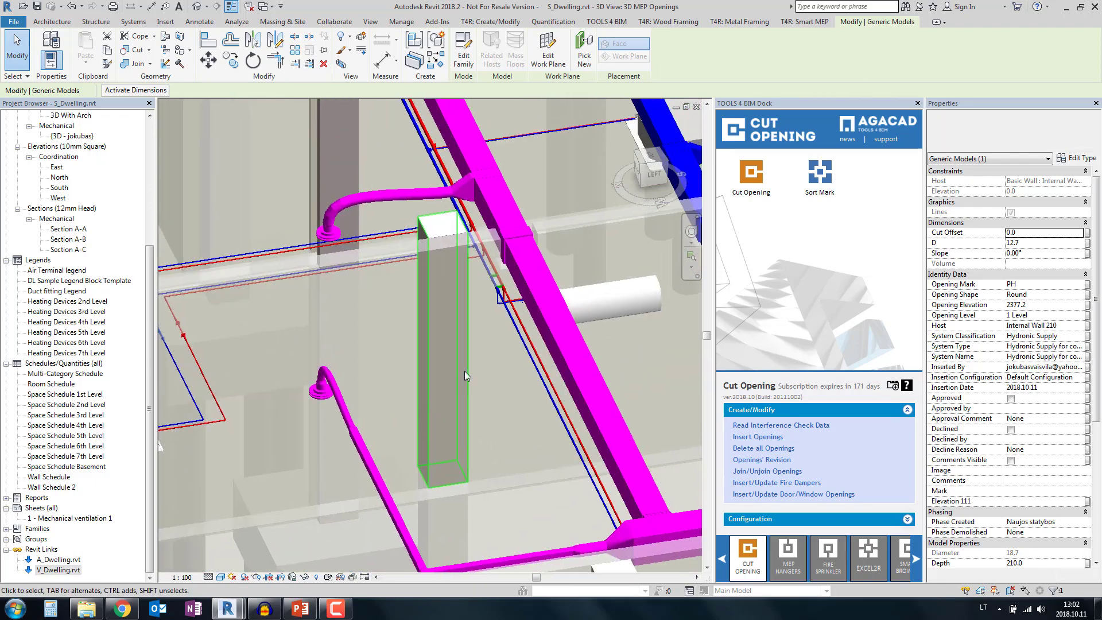
{"action": "scroll", "coordinate": [503, 292], "scroll_direction": "up", "scroll_amount": 3}
{"action": "scroll", "coordinate": [503, 293], "scroll_direction": "up", "scroll_amount": 2}
{"action": "key", "text": "Escape"}
{"action": "left_click", "coordinate": [501, 287]}
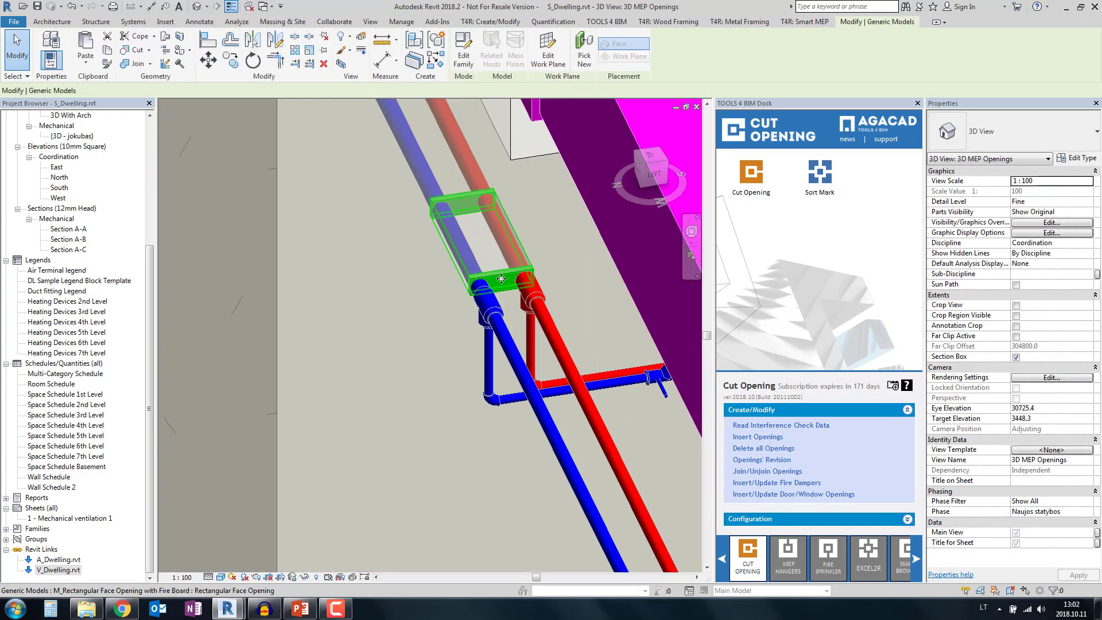
Step: Review the fire board opening's identity data and model properties, including its depth and additional cut offsets
{"action": "scroll", "coordinate": [501, 287], "scroll_direction": "up", "scroll_amount": 2}
{"action": "middle_click_drag", "start_coordinate": [501, 287], "coordinate": [545, 315]}
{"action": "scroll", "coordinate": [544, 315], "scroll_direction": "down", "scroll_amount": 3}
{"action": "scroll", "coordinate": [553, 297], "scroll_direction": "up", "scroll_amount": 4}
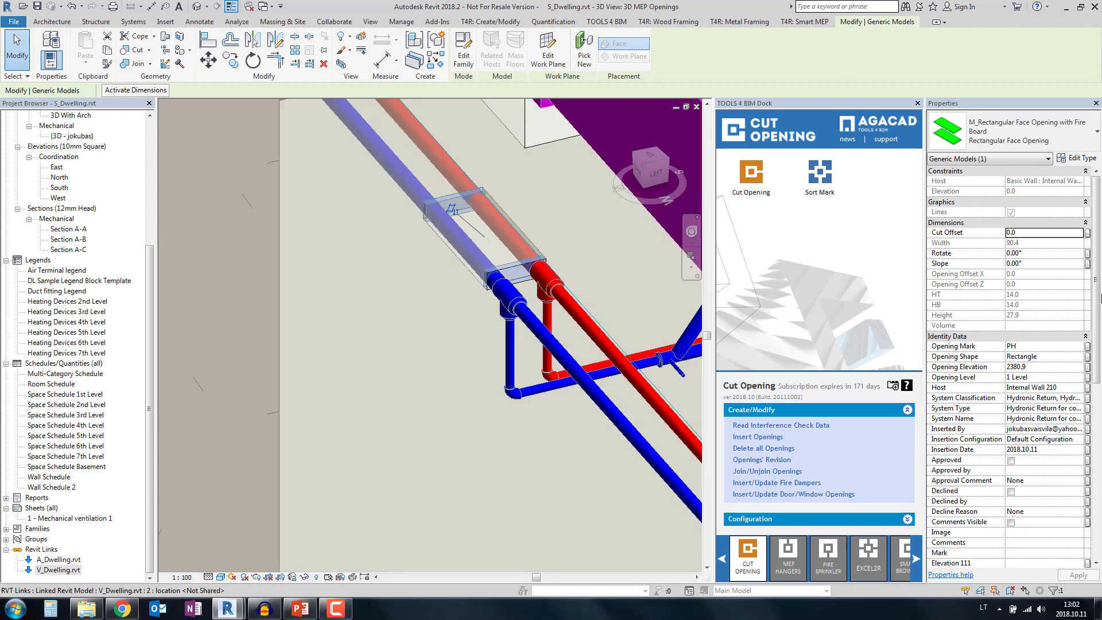
{"action": "scroll", "coordinate": [1062, 321], "scroll_direction": "down", "scroll_amount": 5}
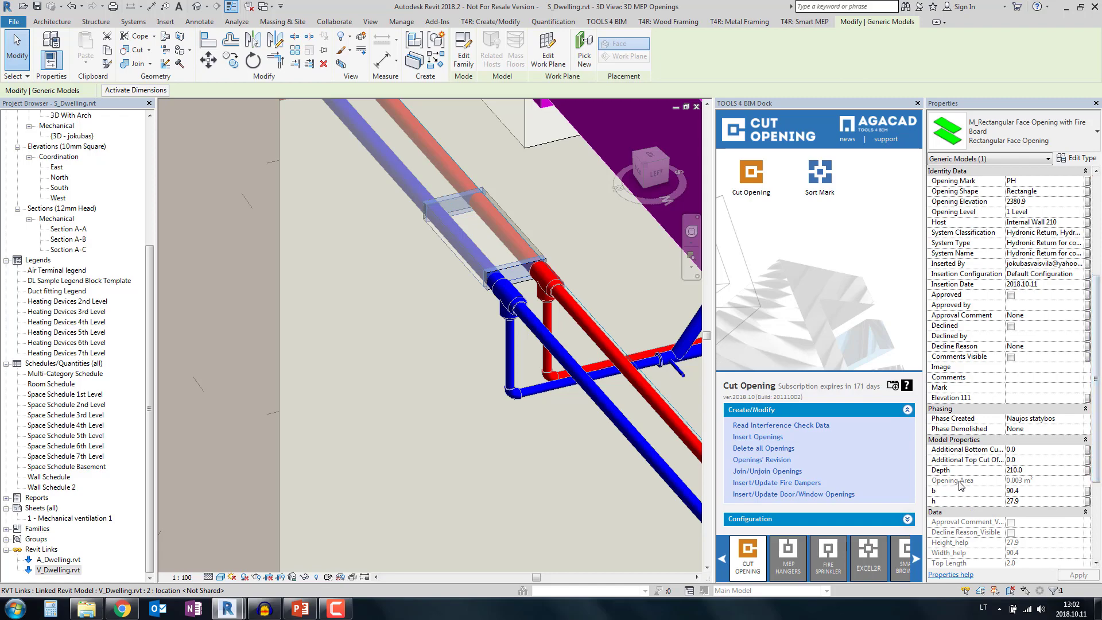
{"action": "scroll", "coordinate": [407, 294], "scroll_direction": "down", "scroll_amount": 5}
Step: Examine the plain rectangular opening around the pipe pair where it crosses Internal Wall 200
{"action": "scroll", "coordinate": [406, 294], "scroll_direction": "down", "scroll_amount": 8}
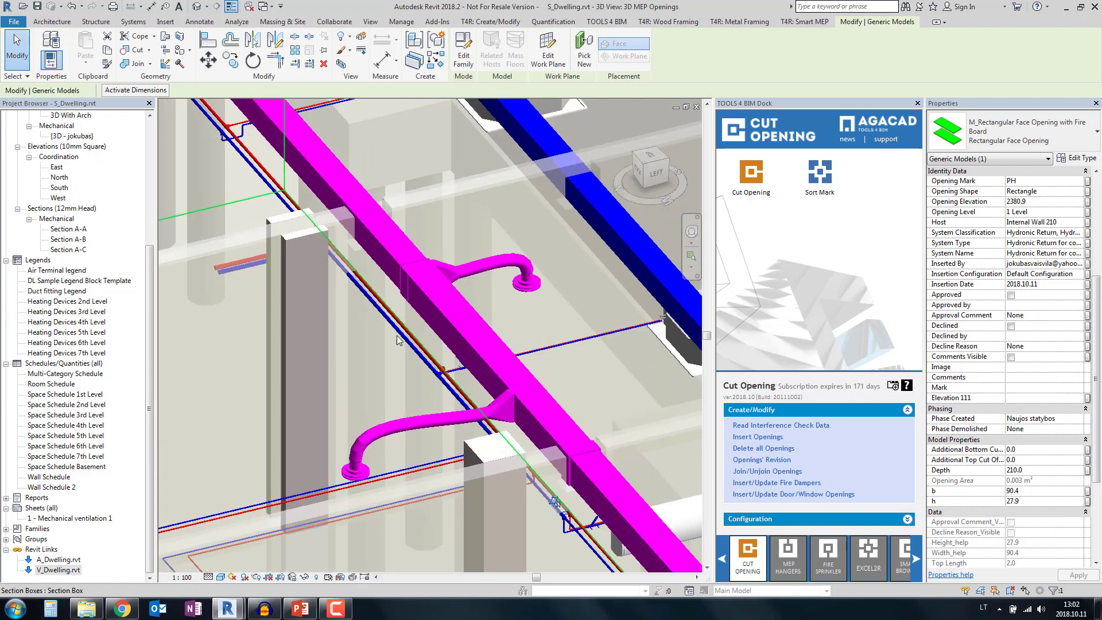
{"action": "scroll", "coordinate": [284, 277], "scroll_direction": "up", "scroll_amount": 10}
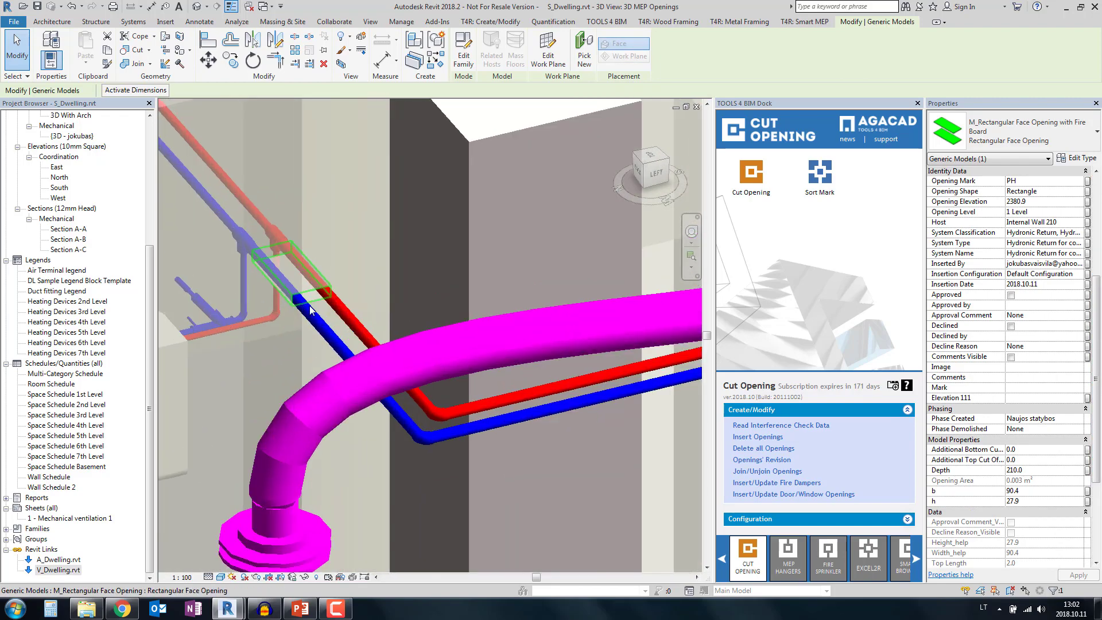
{"action": "key", "text": "Escape"}
{"action": "left_click", "coordinate": [292, 233]}
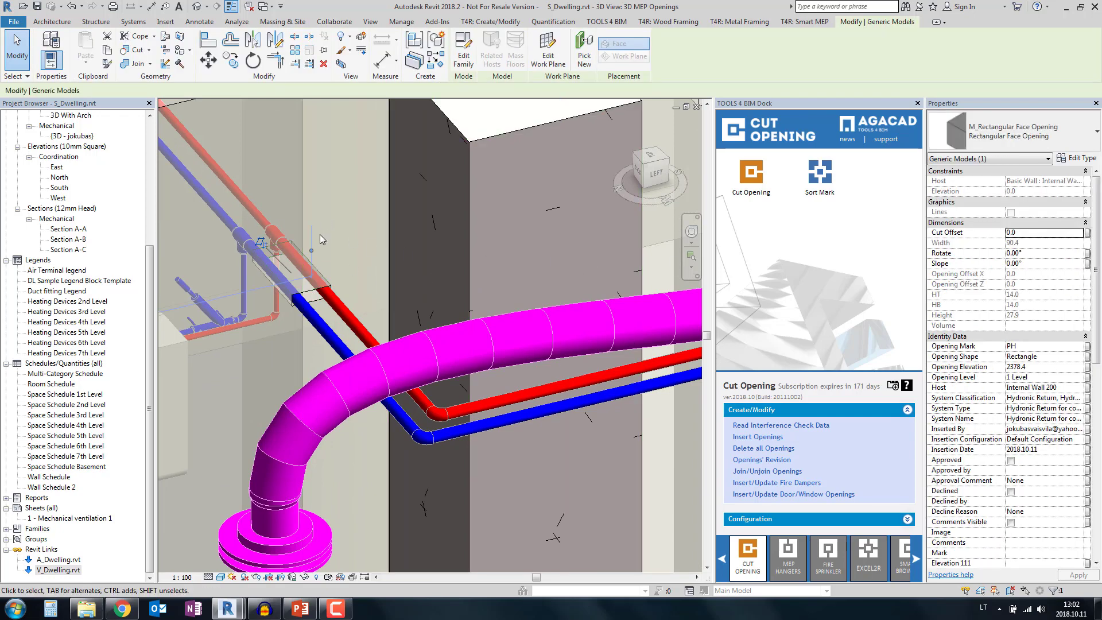
Step: Try an Additional Top Cut Offset of 500 on the fire board opening in Internal Wall 210, and revert it
{"action": "scroll", "coordinate": [320, 235], "scroll_direction": "down", "scroll_amount": 3}
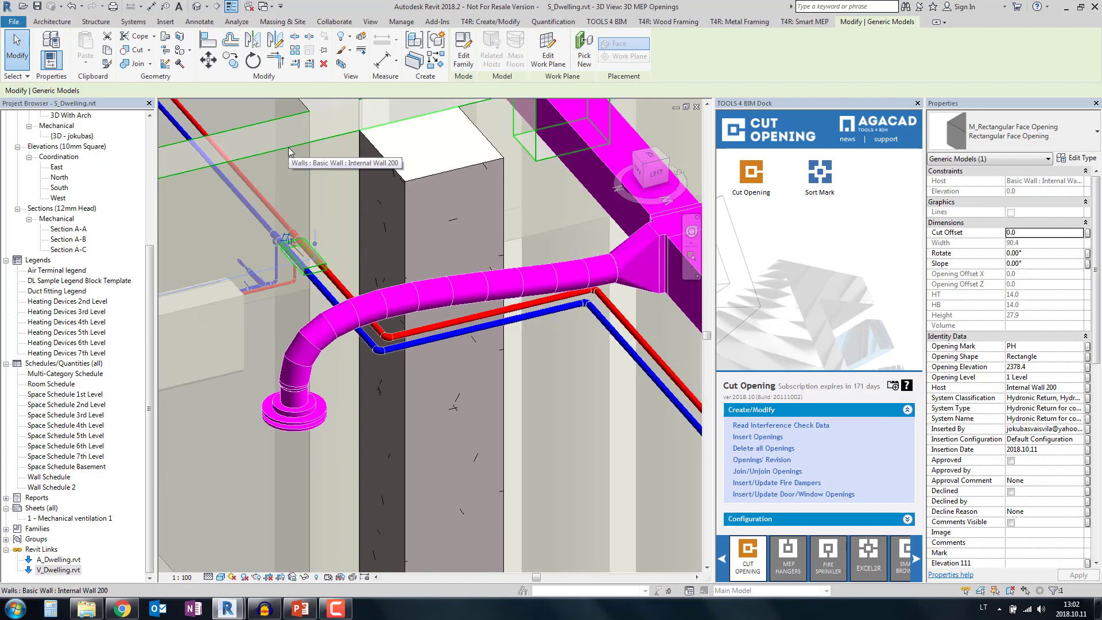
{"action": "scroll", "coordinate": [367, 275], "scroll_direction": "down", "scroll_amount": 8}
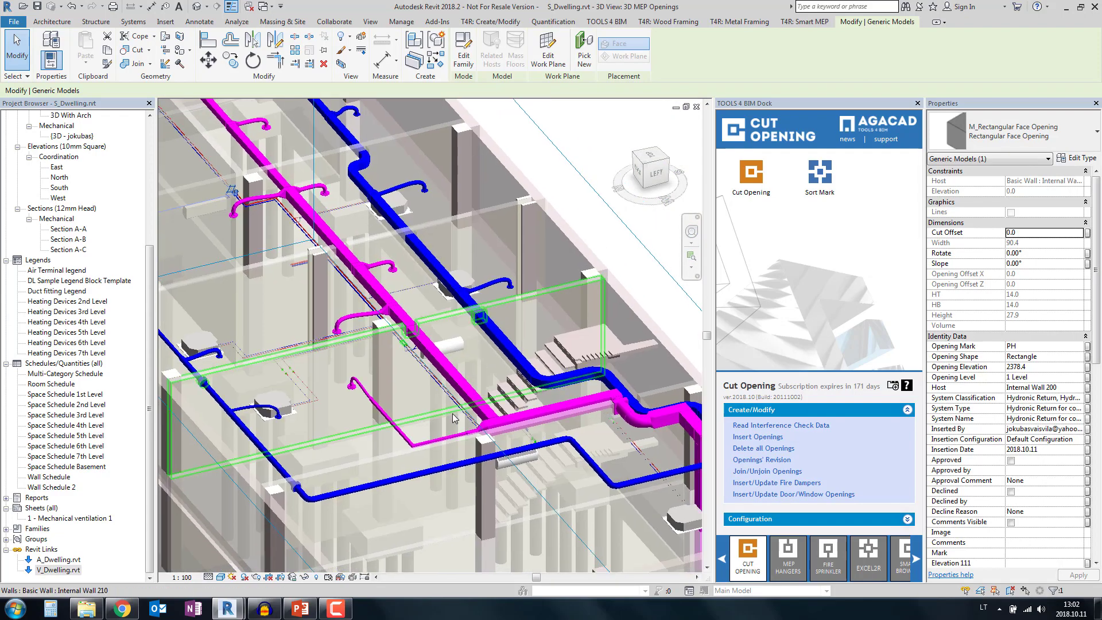
{"action": "middle_click_drag", "start_coordinate": [402, 327], "coordinate": [429, 377]}
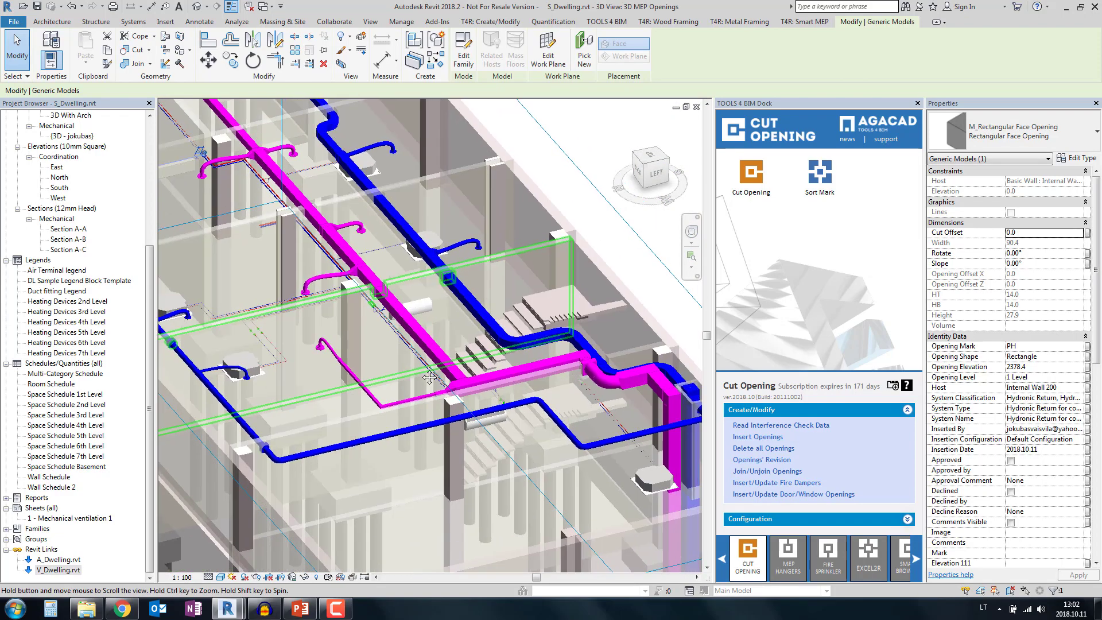
{"action": "scroll", "coordinate": [430, 378], "scroll_direction": "up", "scroll_amount": 10}
{"action": "key", "text": "Escape"}
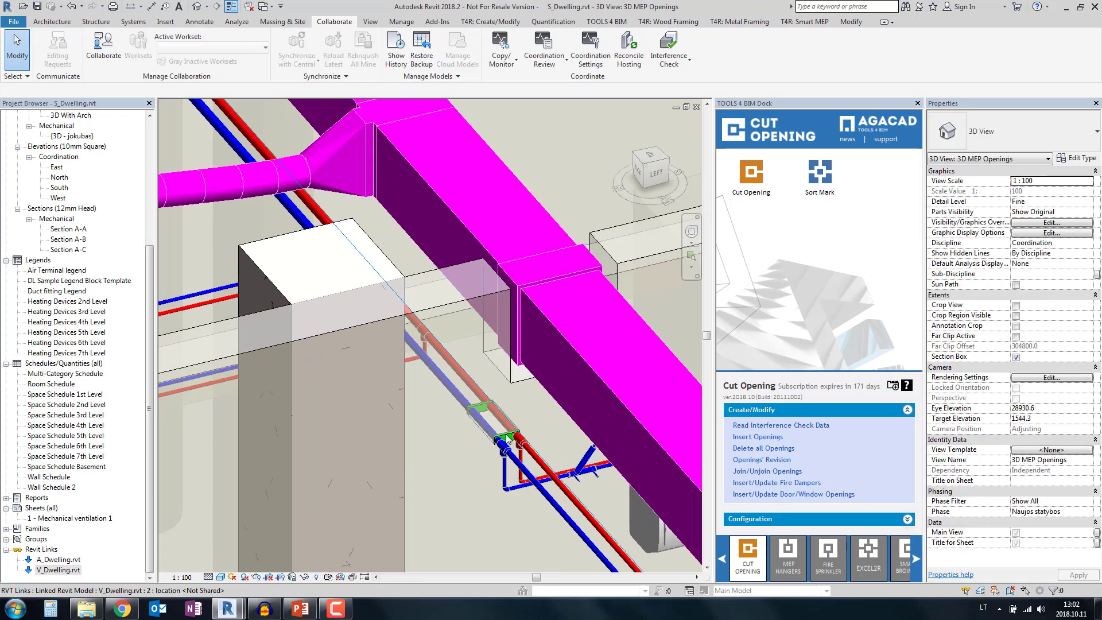
{"action": "left_click", "coordinate": [508, 439]}
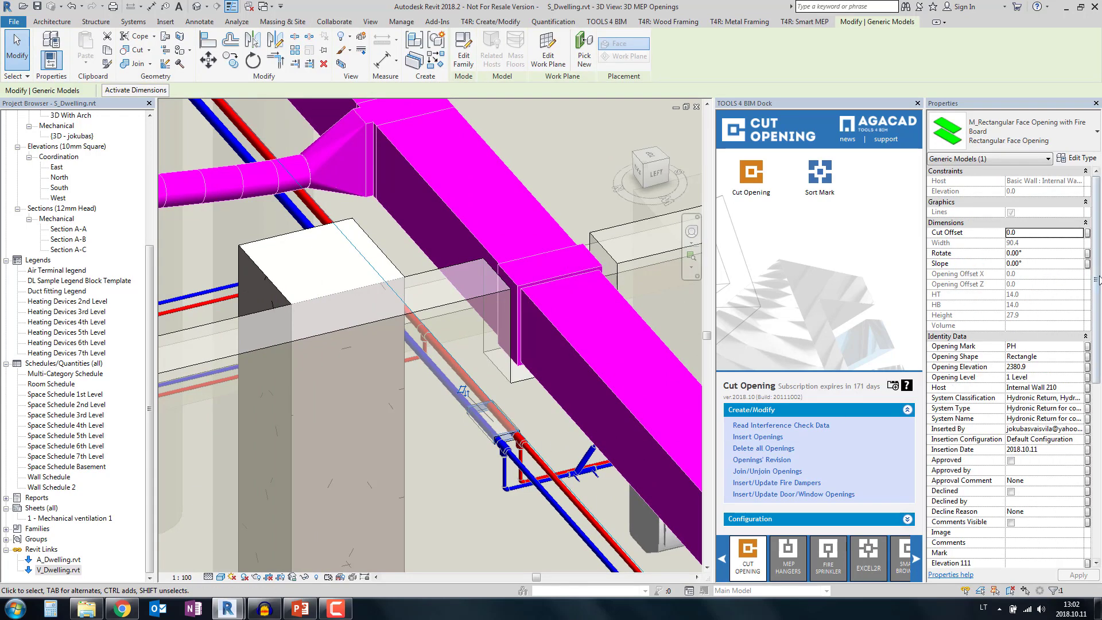
{"action": "left_click_drag", "start_coordinate": [1096, 280], "coordinate": [1097, 418]}
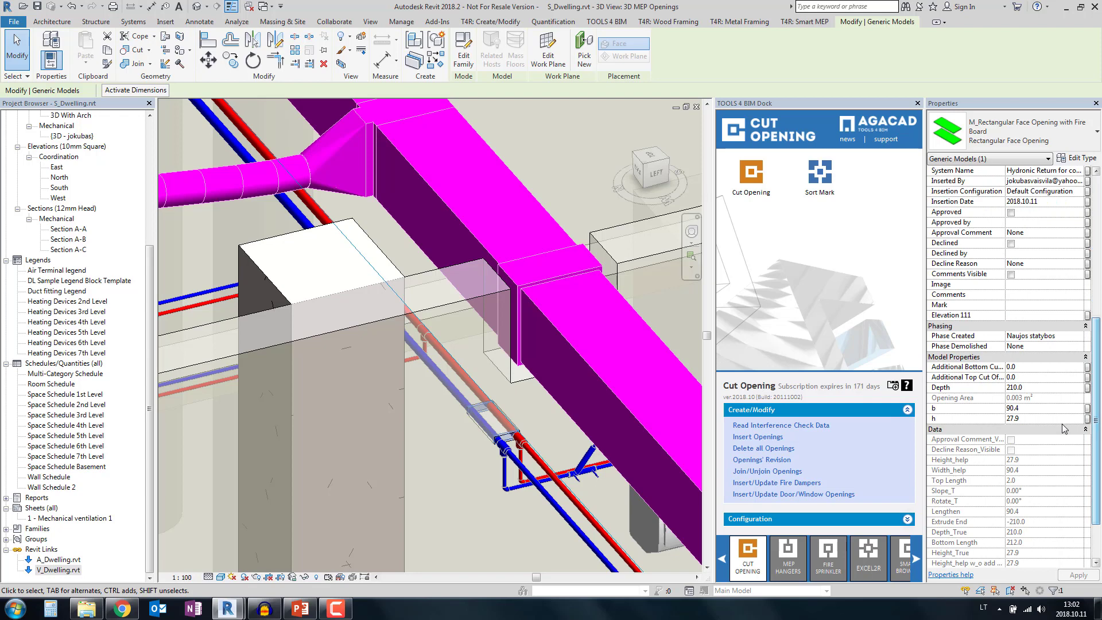
{"action": "left_click", "coordinate": [1032, 378]}
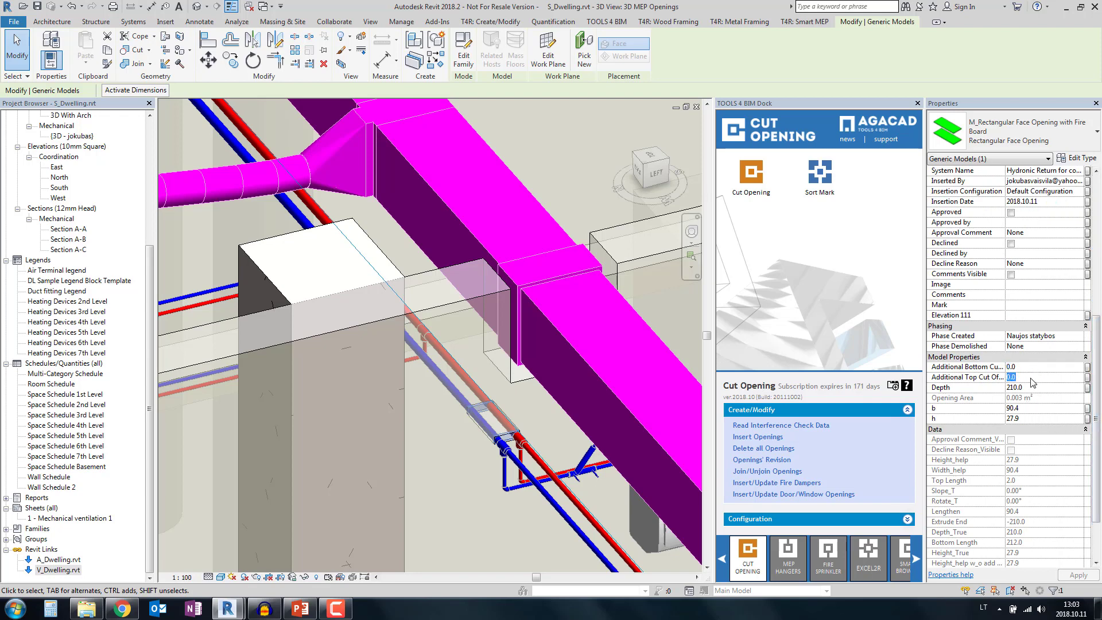
{"action": "type", "text": "500"}
{"action": "key", "text": "Return"}
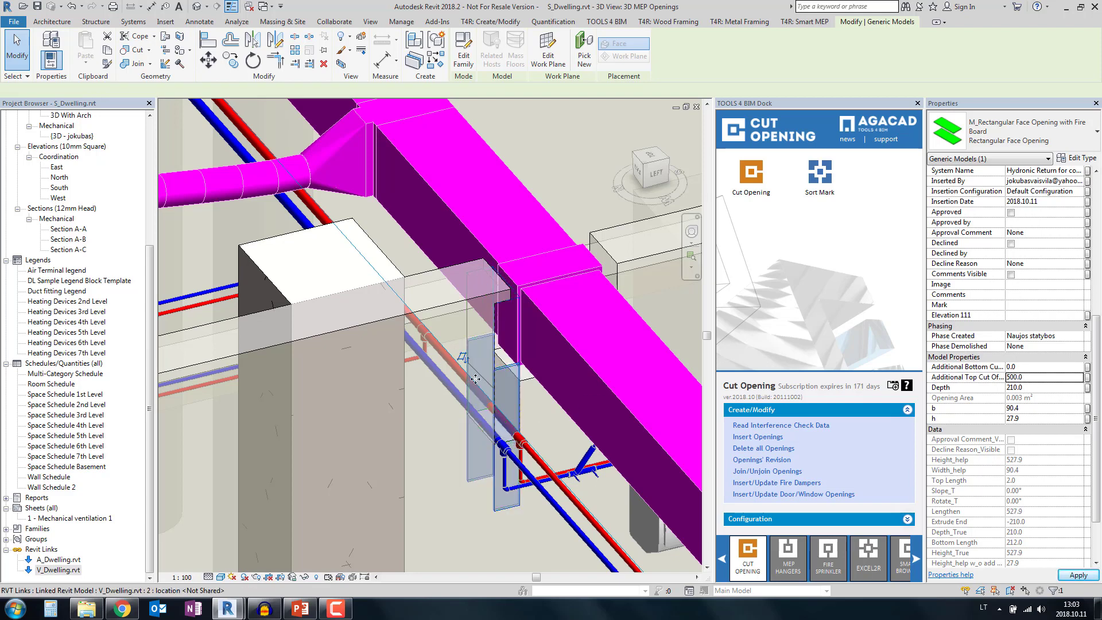
{"action": "key", "text": "Escape"}
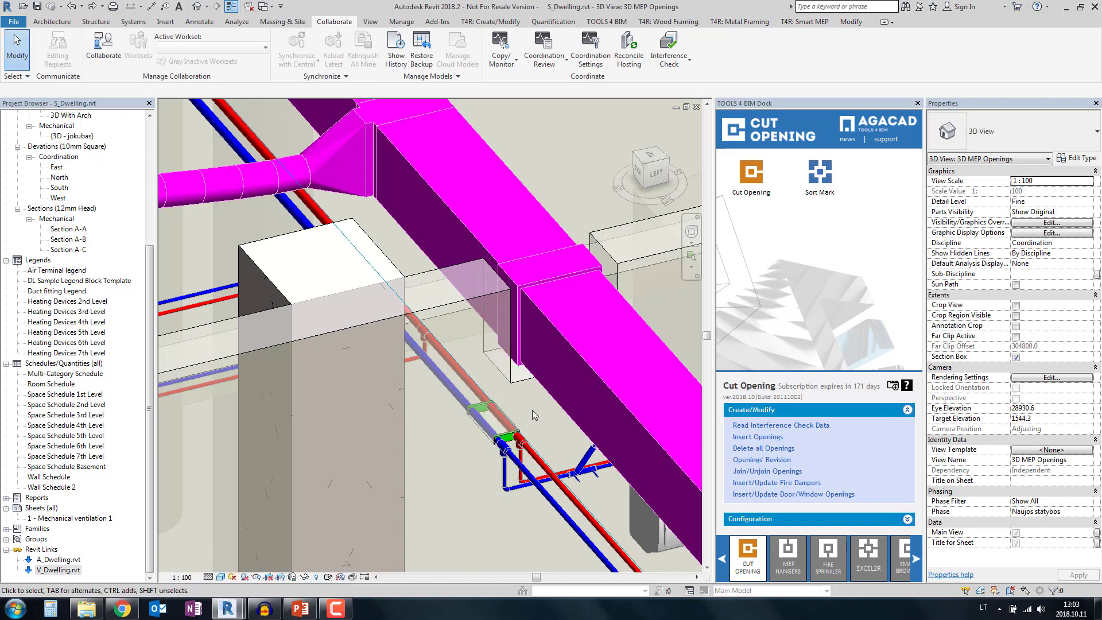
Step: Set the Additional Top Cut Offset to 200 on the plain rectangular opening around the pipe pair in Internal Wall 200
{"action": "left_click", "coordinate": [515, 429]}
{"action": "scroll", "coordinate": [514, 428], "scroll_direction": "down", "scroll_amount": 3}
{"action": "middle_click_drag", "start_coordinate": [514, 429], "coordinate": [413, 381]}
{"action": "scroll", "coordinate": [414, 381], "scroll_direction": "up", "scroll_amount": 5}
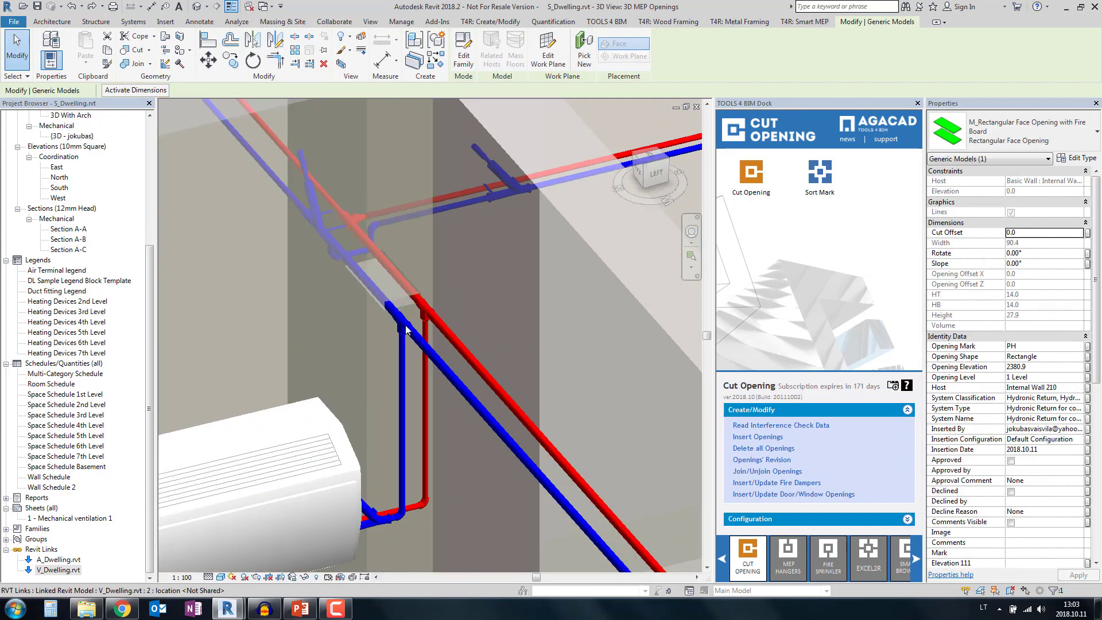
{"action": "key", "text": "Escape"}
{"action": "left_click", "coordinate": [402, 304]}
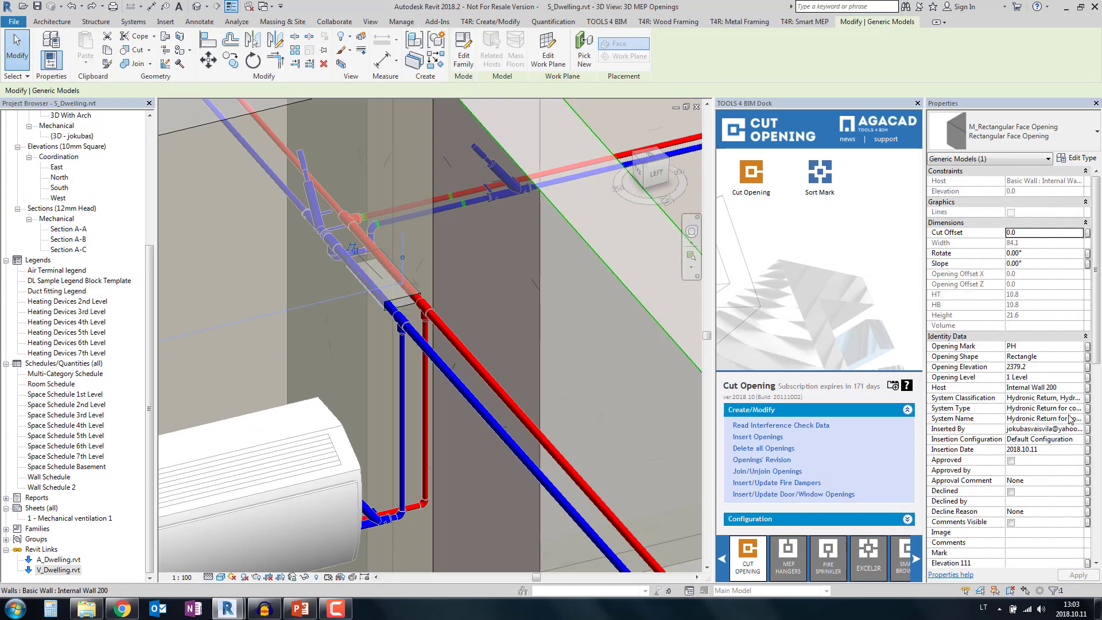
{"action": "scroll", "coordinate": [1099, 373], "scroll_direction": "down", "scroll_amount": 1}
{"action": "scroll", "coordinate": [1099, 373], "scroll_direction": "down", "scroll_amount": 5}
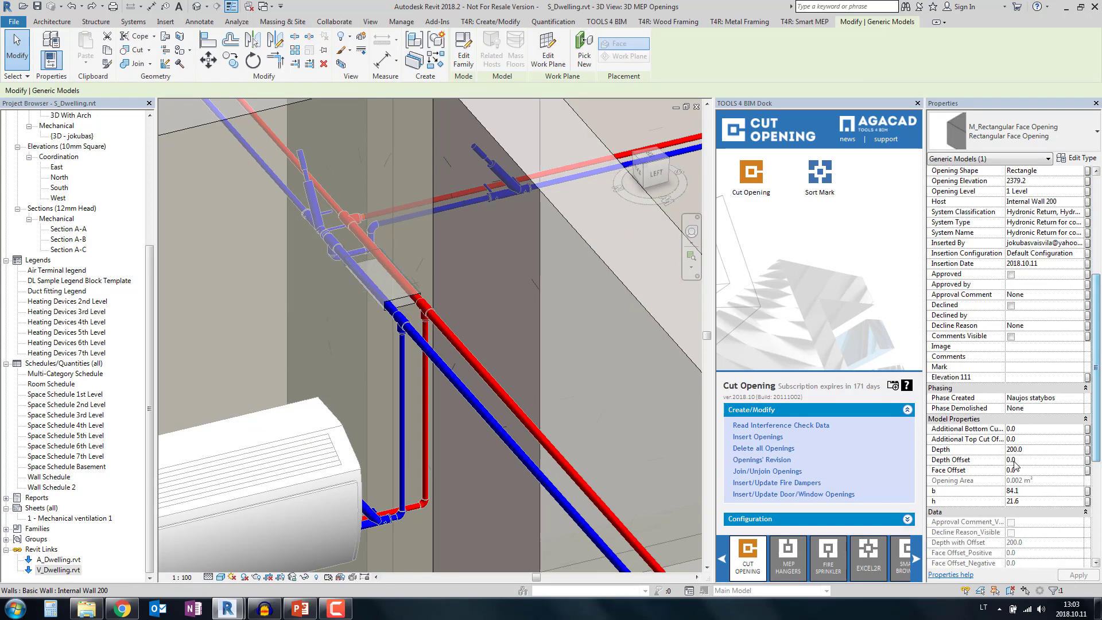
{"action": "key", "text": "Tab"}
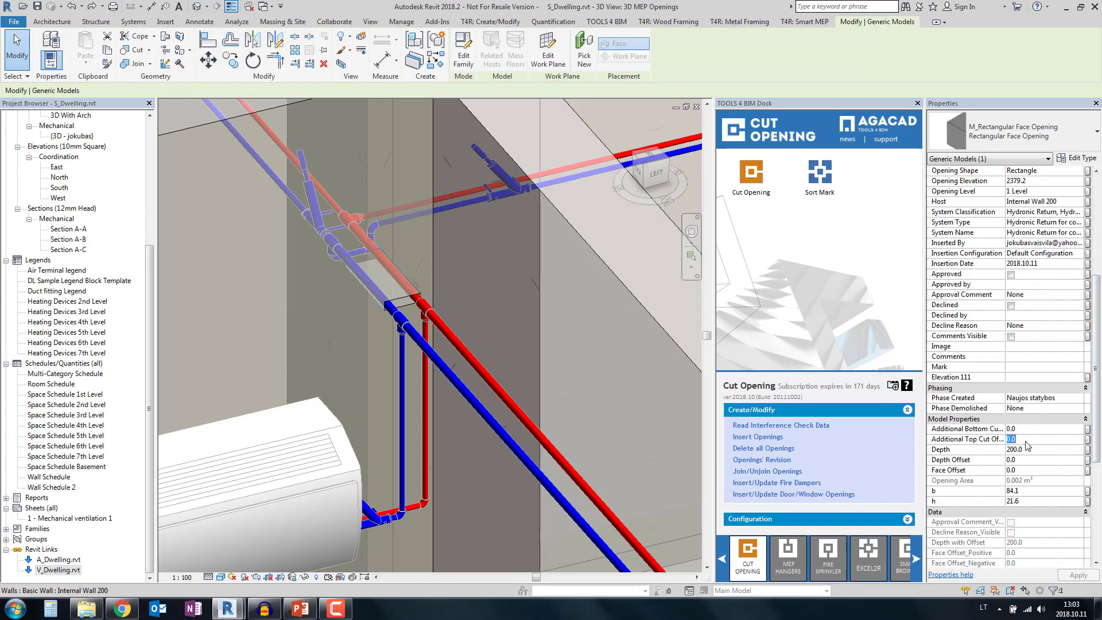
{"action": "type", "text": "200"}
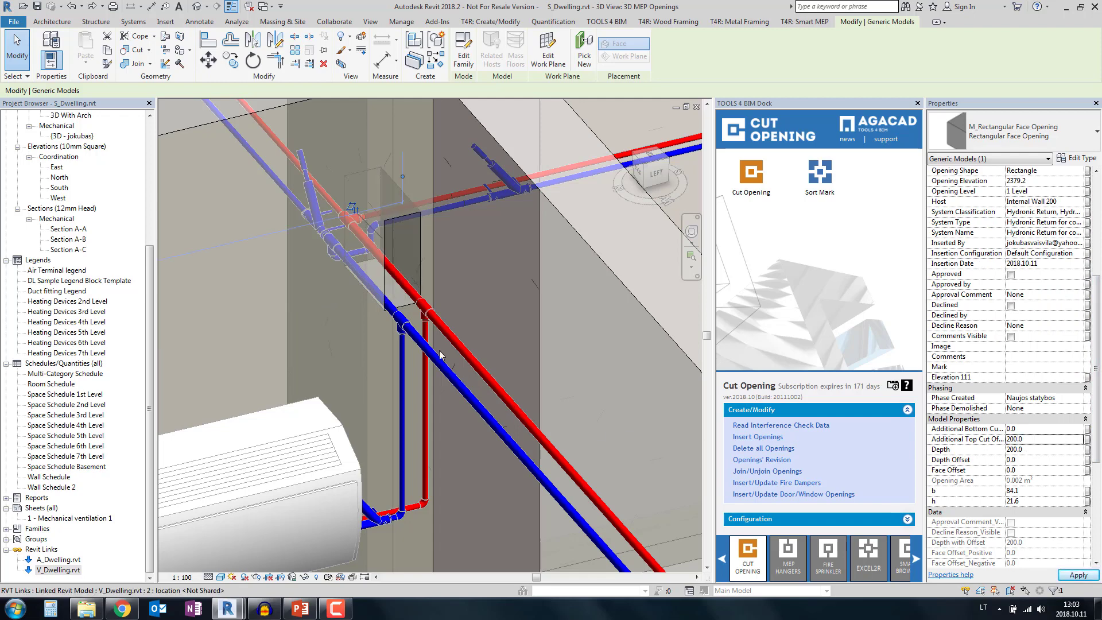
{"action": "middle_click_drag", "start_coordinate": [468, 319], "coordinate": [422, 338]}
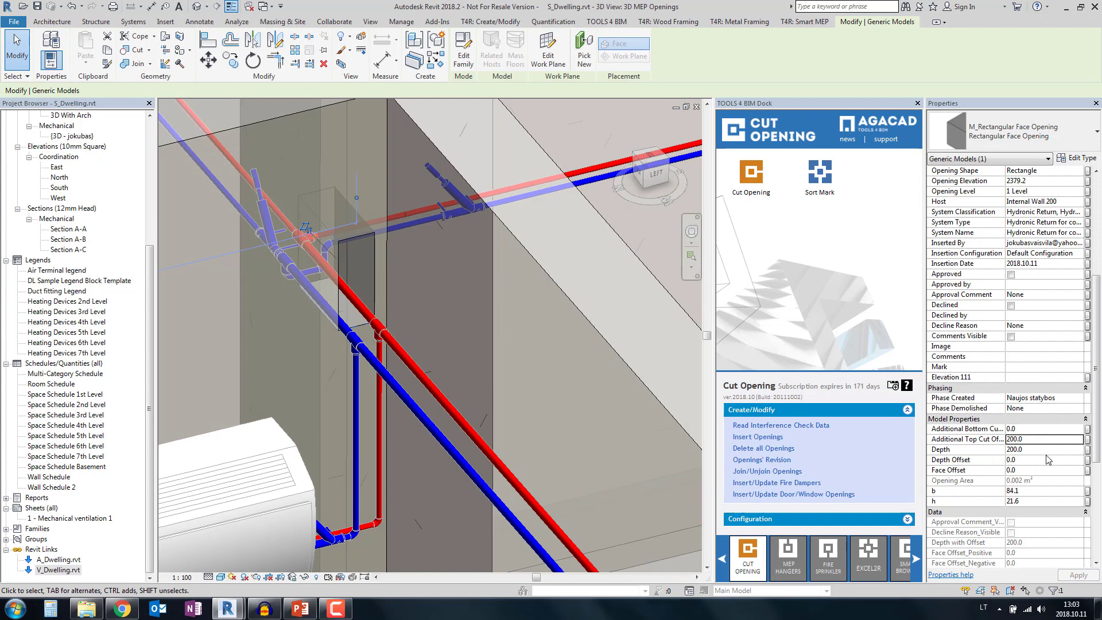
Step: Try a Cut Offset of 50 on the rectangular opening in Internal Wall 200, and revert it
{"action": "left_click_drag", "start_coordinate": [1096, 396], "coordinate": [1097, 198]}
{"action": "left_click", "coordinate": [1037, 201]}
{"action": "type", "text": "50"}
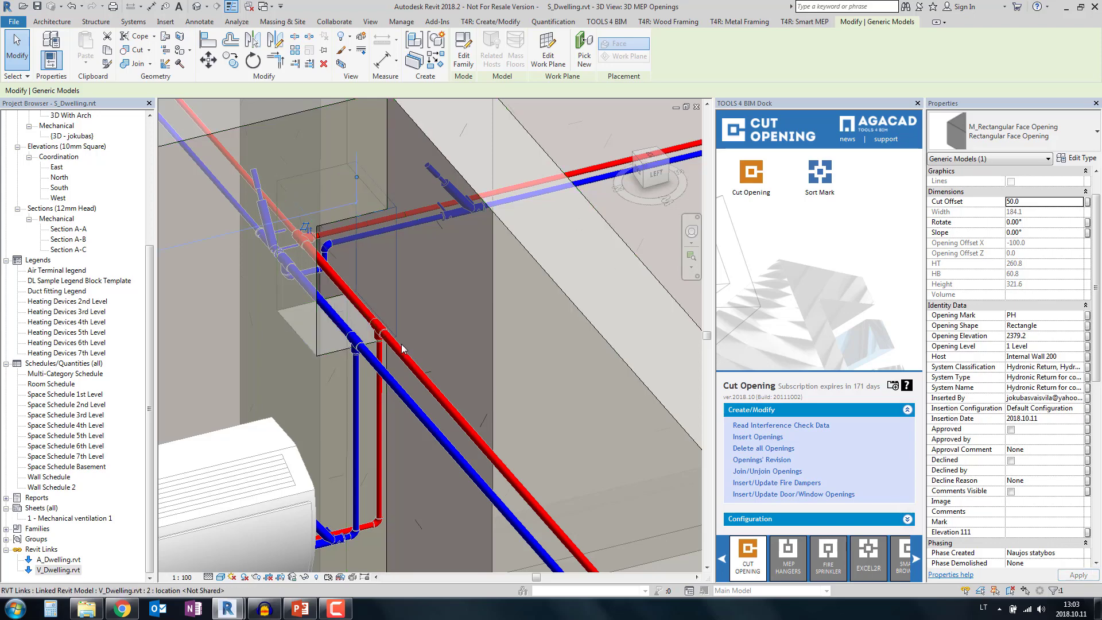
{"action": "key", "text": "Escape"}
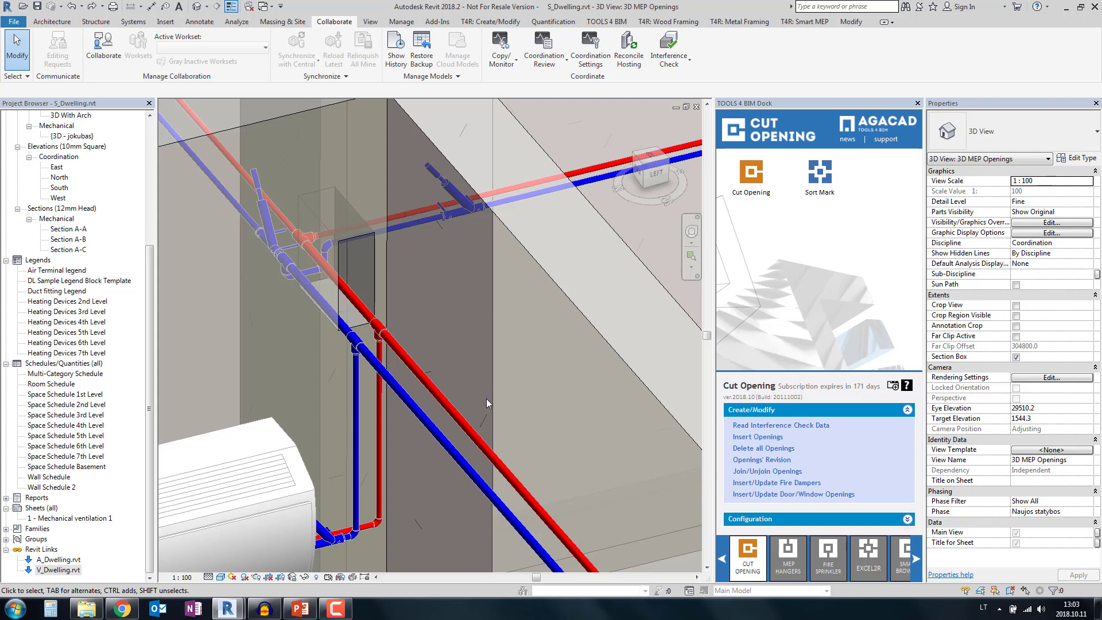
Step: Try adding 100–200 mm and 200–300 mm size ranges to the default cut offsets for Beams in the openings configuration
{"action": "left_click", "coordinate": [740, 519]}
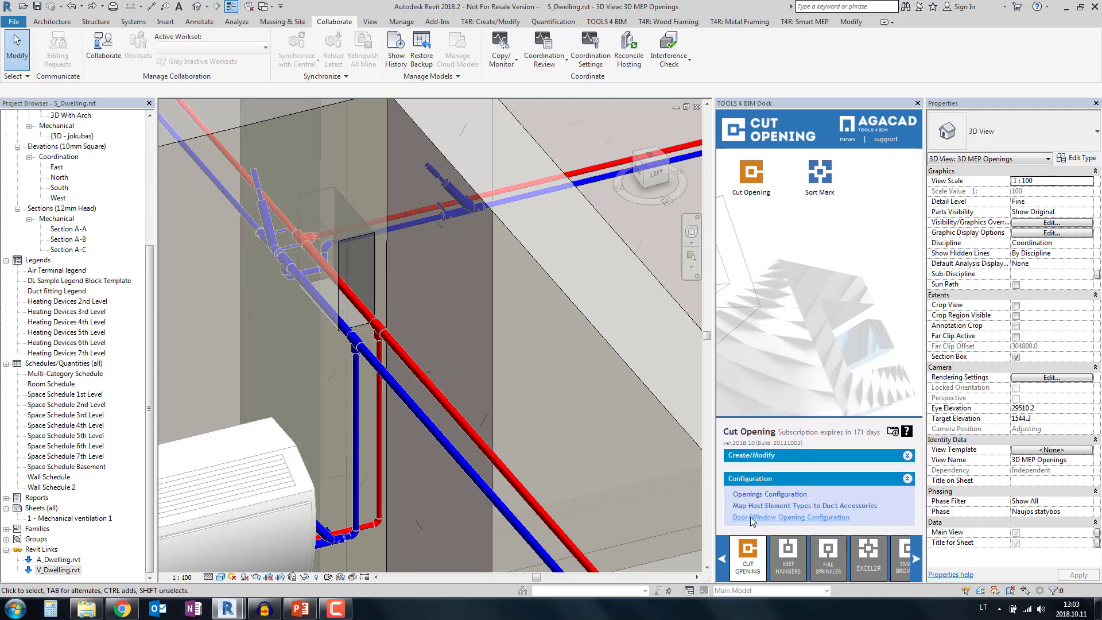
{"action": "left_click", "coordinate": [752, 494]}
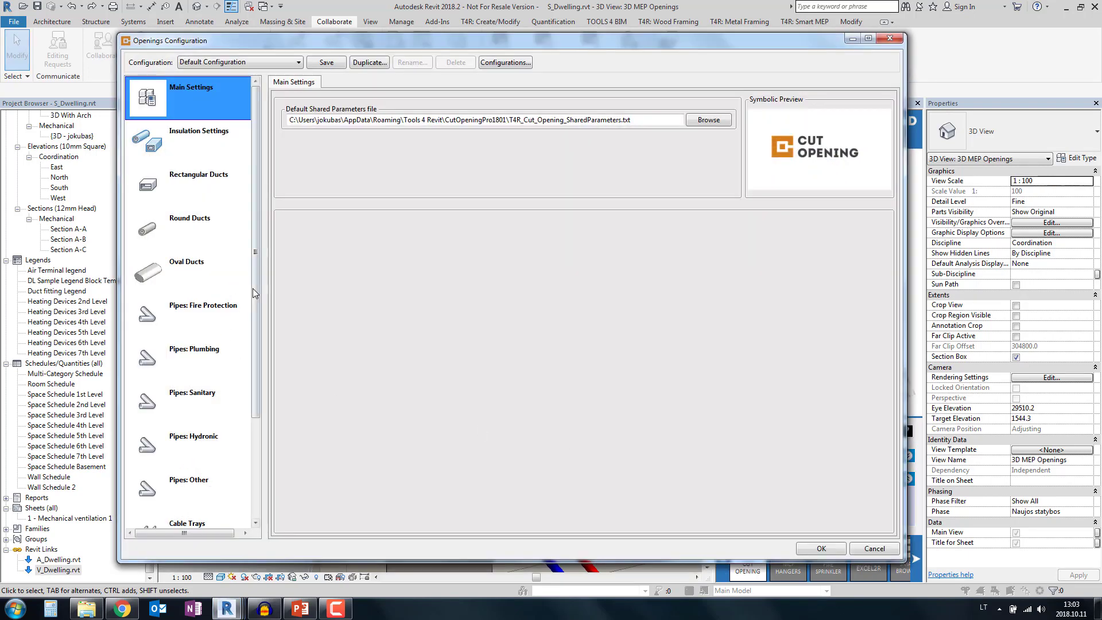
{"action": "left_click_drag", "start_coordinate": [253, 288], "coordinate": [250, 454]}
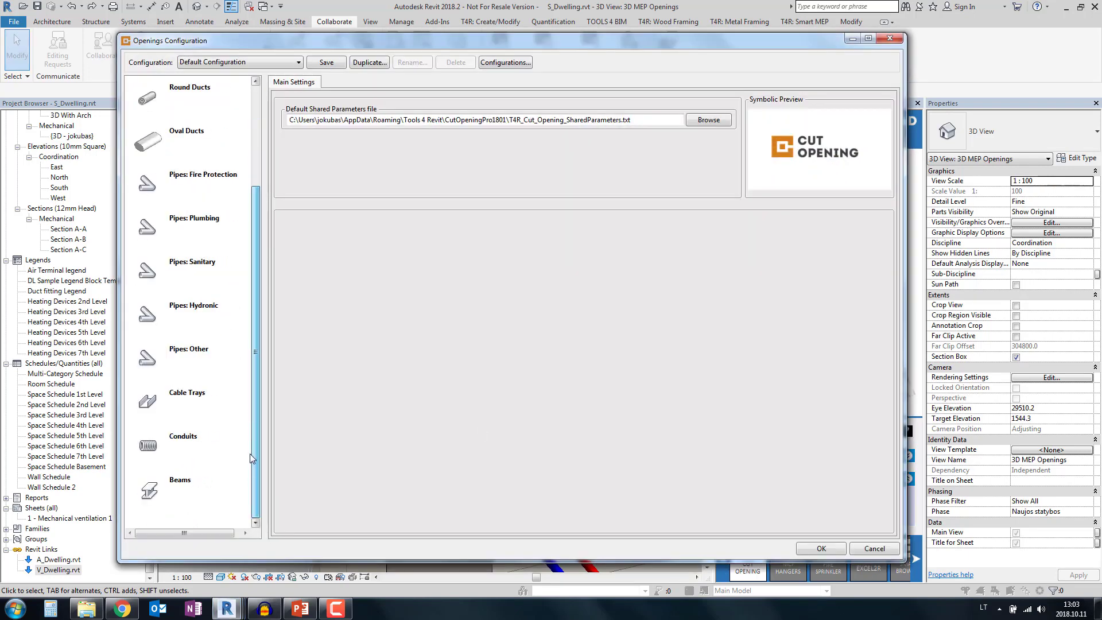
{"action": "left_click", "coordinate": [183, 481]}
{"action": "left_click", "coordinate": [282, 278]}
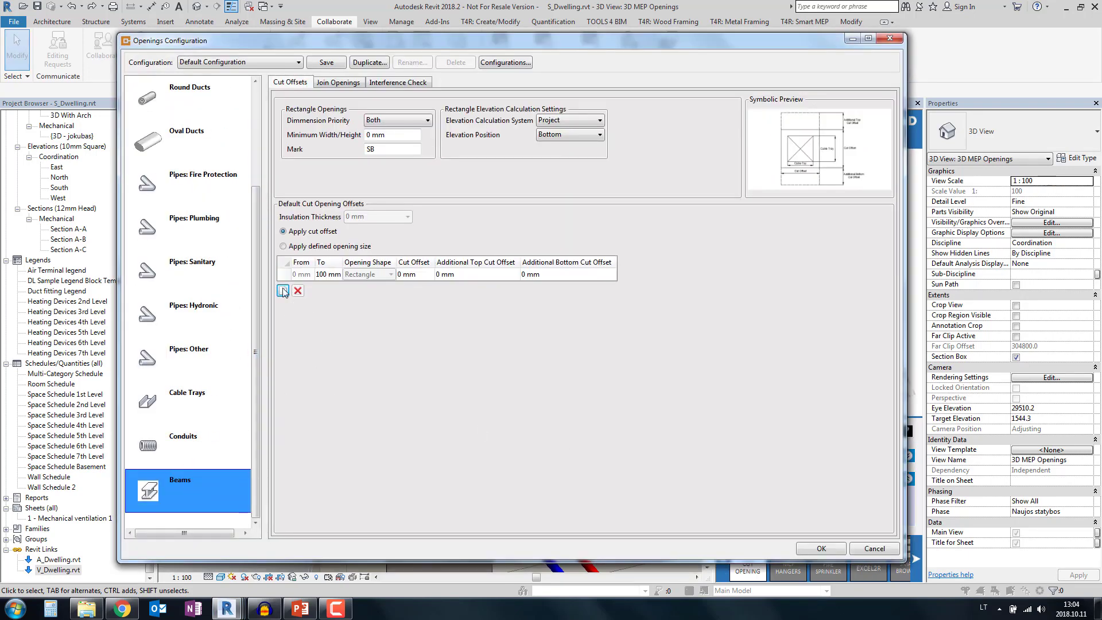
{"action": "left_click", "coordinate": [282, 290]}
{"action": "left_click", "coordinate": [283, 303]}
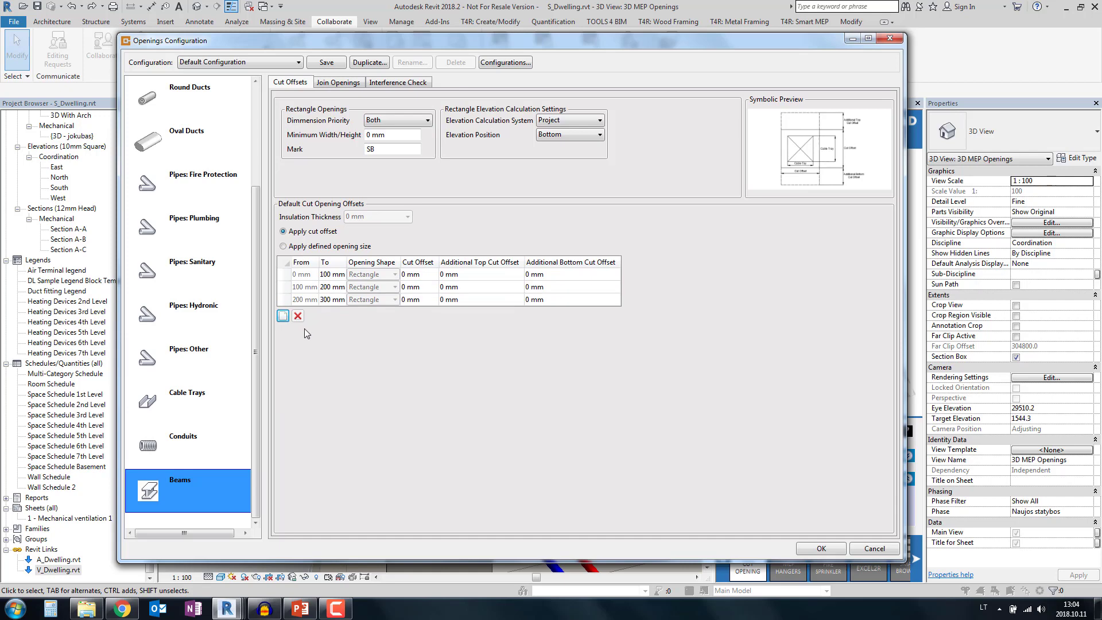
{"action": "left_click_drag", "start_coordinate": [333, 275], "coordinate": [298, 299]}
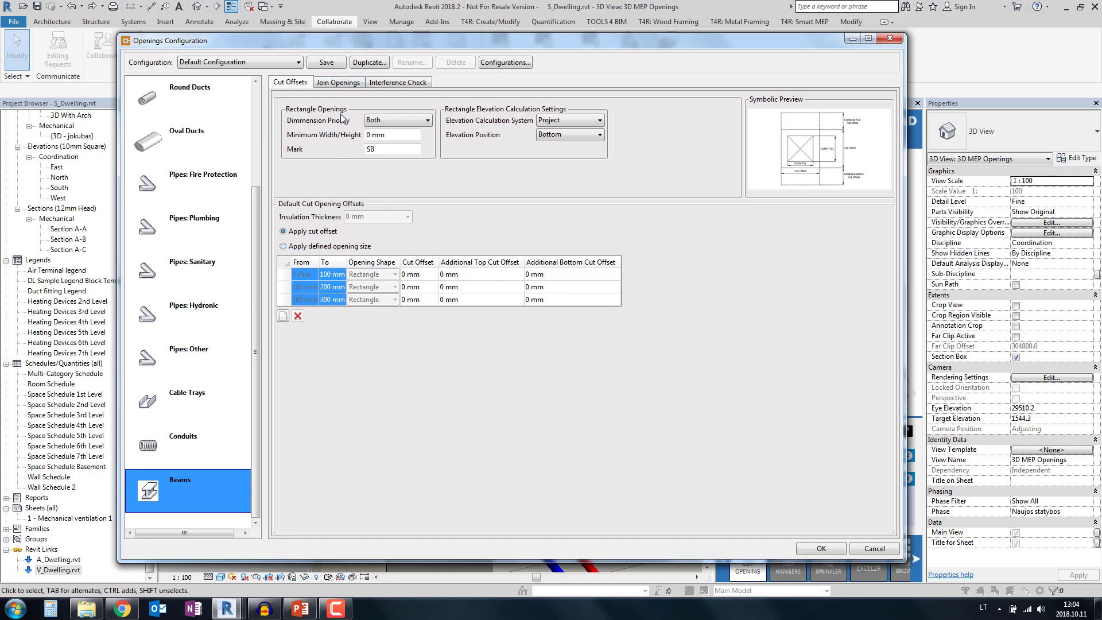
Step: Review the join, interference check and cut offset settings for Beams, and close the openings configuration without saving
{"action": "left_click", "coordinate": [332, 83]}
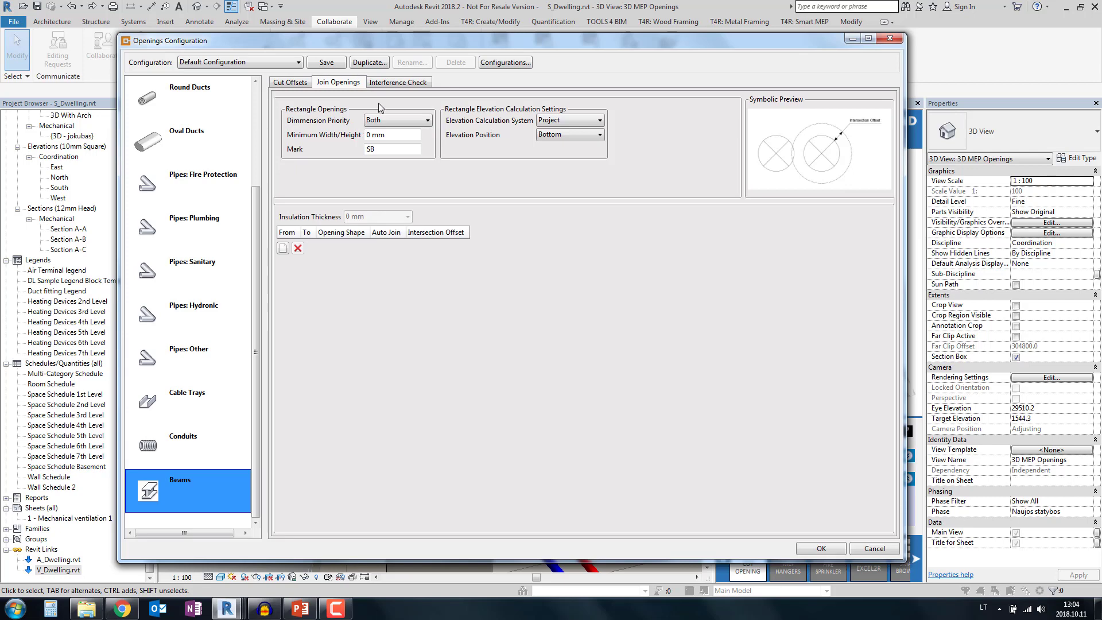
{"action": "left_click", "coordinate": [397, 84]}
{"action": "left_click", "coordinate": [290, 82]}
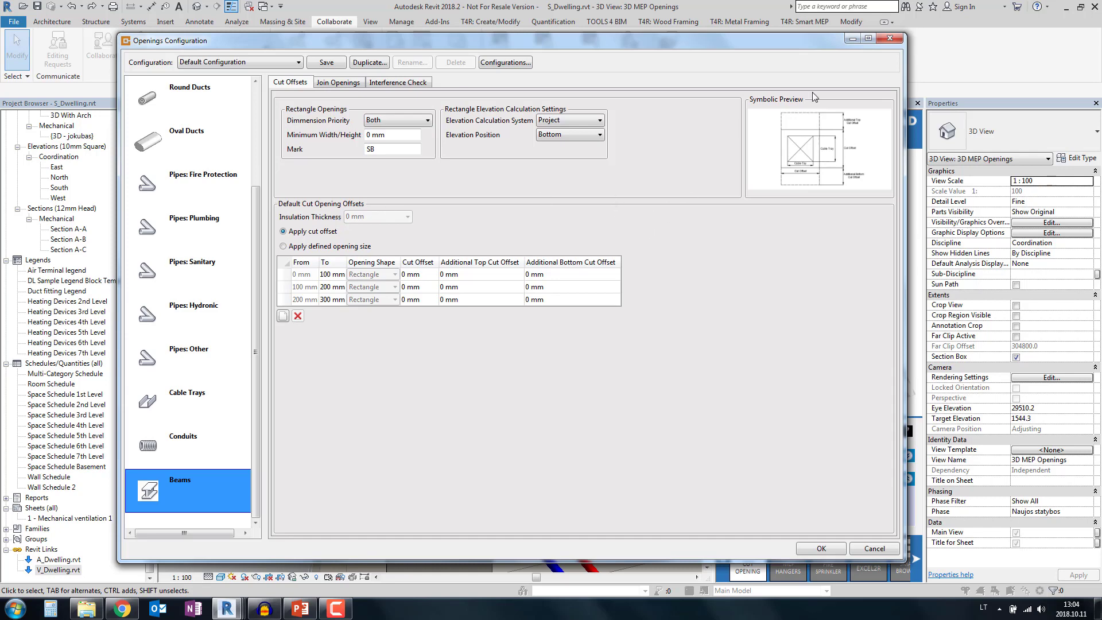
{"action": "left_click", "coordinate": [889, 39]}
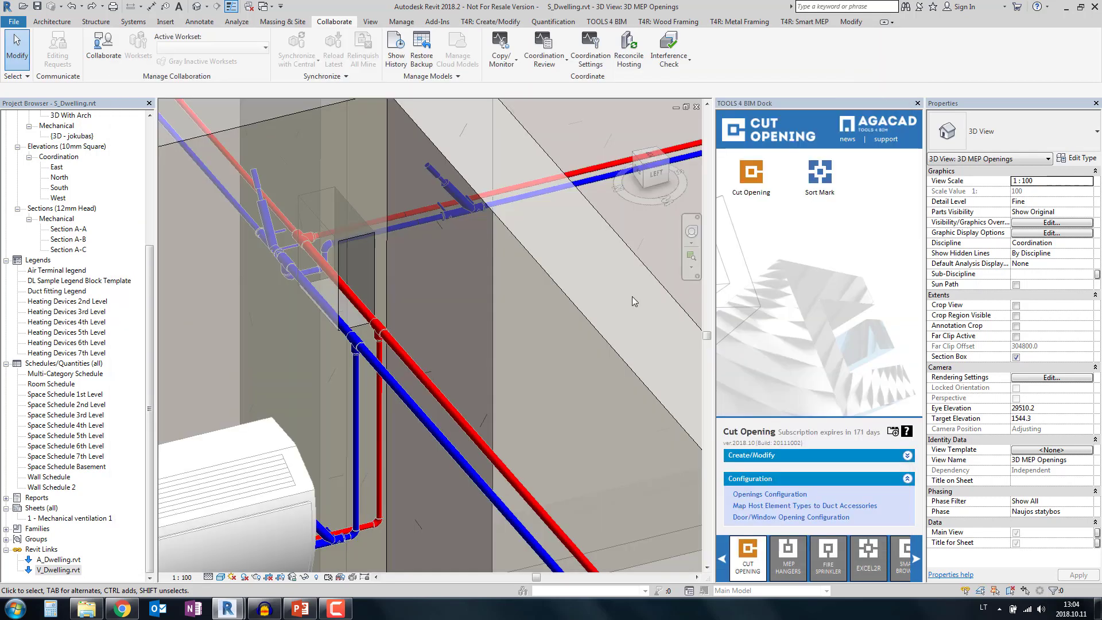
Step: Review the dimensions and identity data of the pipe opening in Internal Wall 200
{"action": "left_click", "coordinate": [377, 273]}
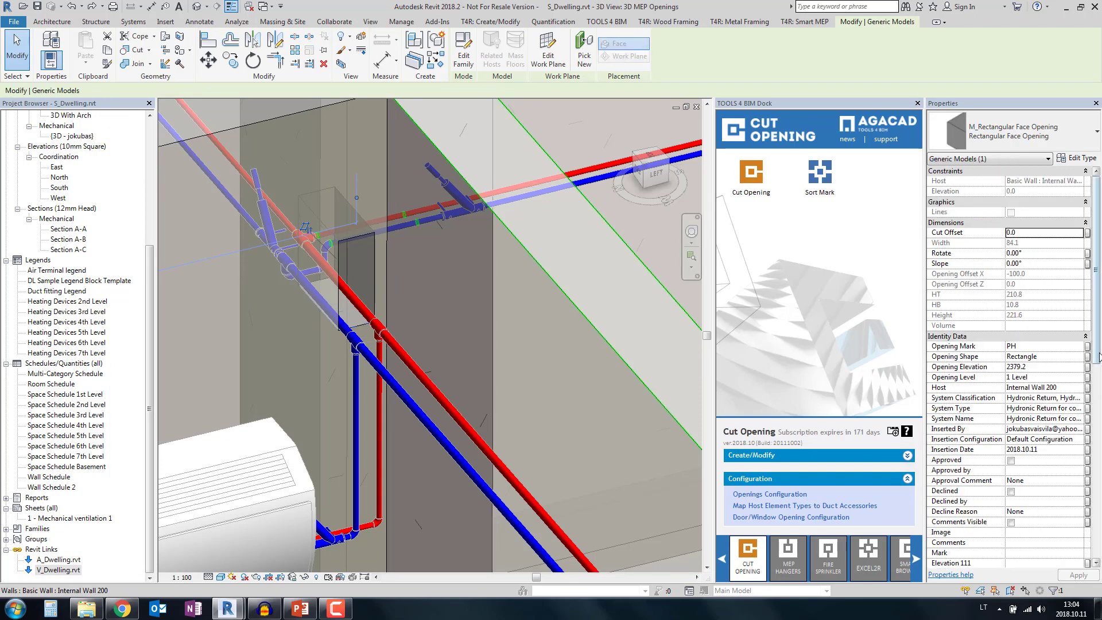
{"action": "scroll", "coordinate": [1096, 377], "scroll_direction": "down", "scroll_amount": 3}
{"action": "left_click", "coordinate": [1048, 316]}
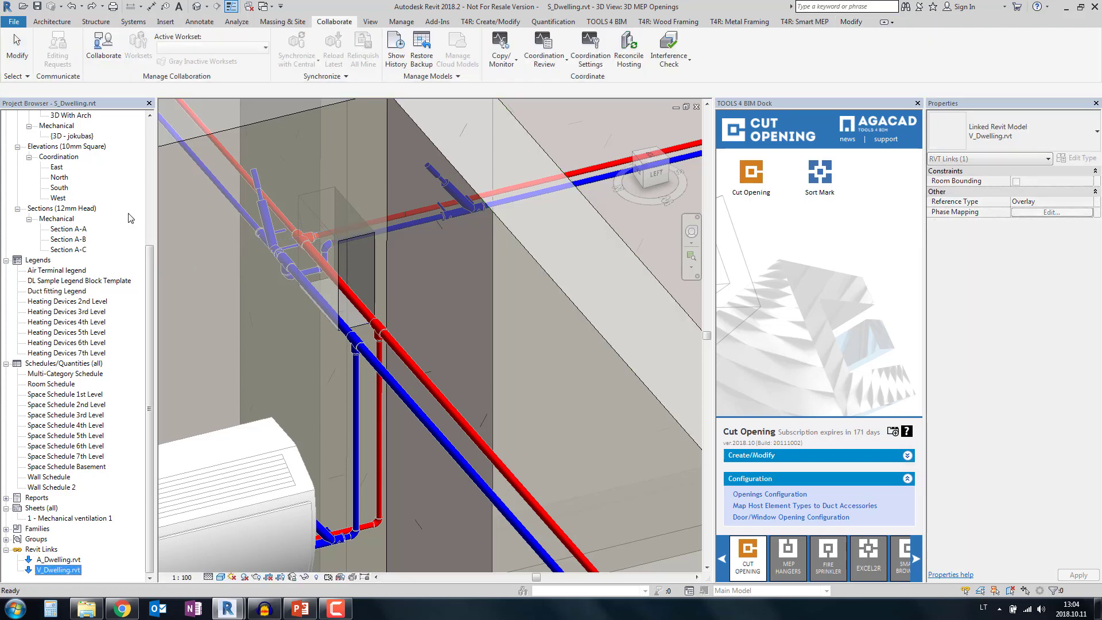
Step: Open the 3D only doors and windows view and frame the upper facade corner with nothing selected
{"action": "left_click", "coordinate": [127, 212]}
{"action": "scroll", "coordinate": [150, 271], "scroll_direction": "up", "scroll_amount": 6}
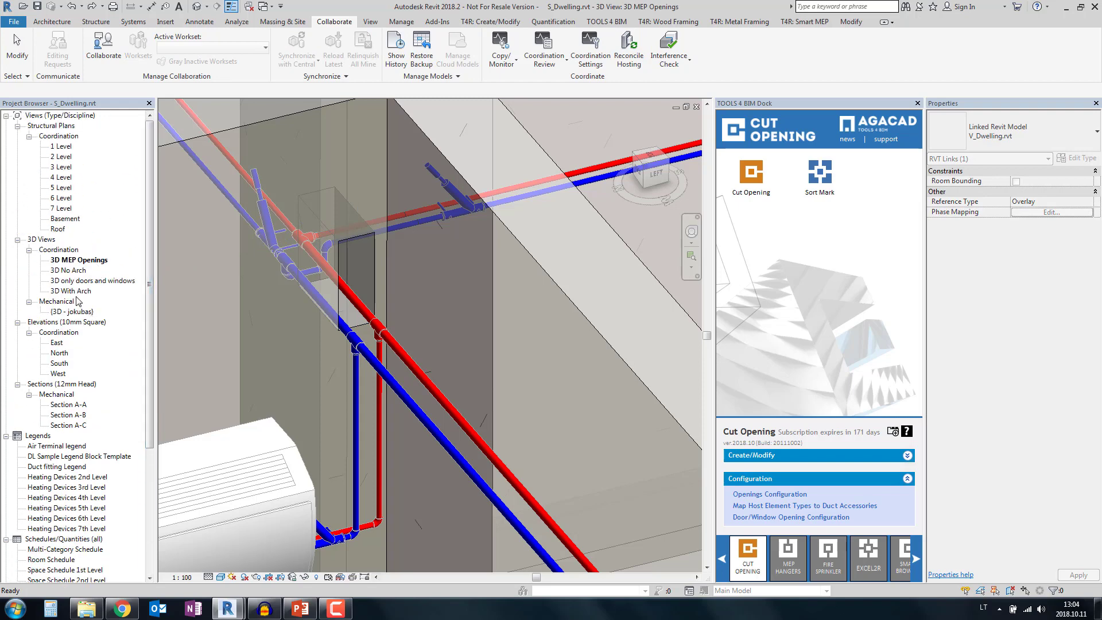
{"action": "left_click", "coordinate": [74, 282]}
{"action": "double_click", "coordinate": [74, 281]}
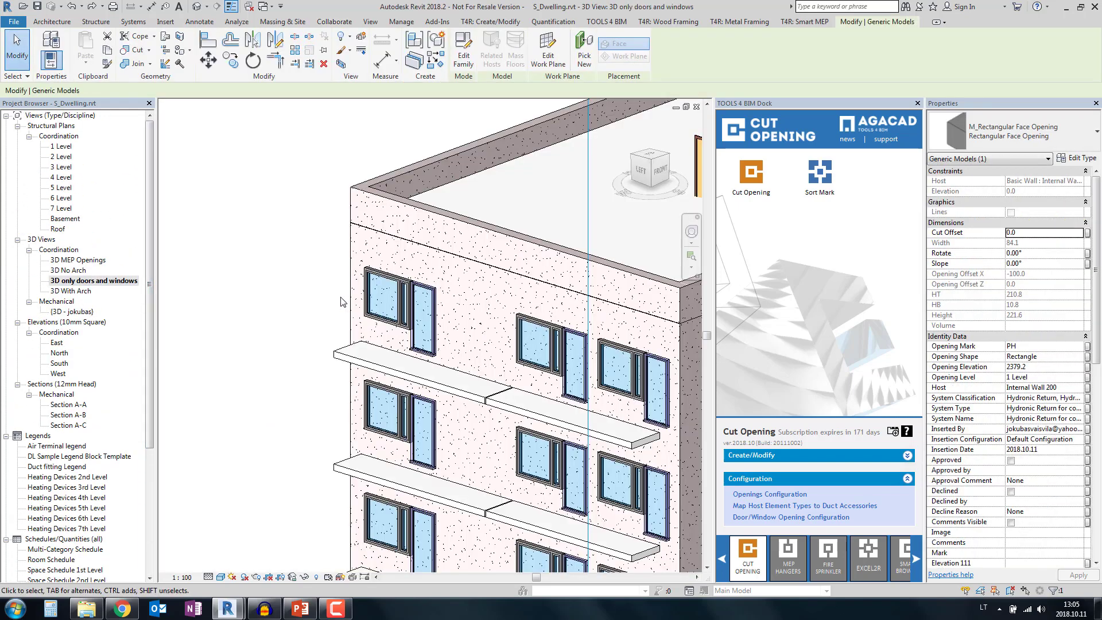
{"action": "middle_click_drag", "start_coordinate": [579, 373], "coordinate": [442, 344]}
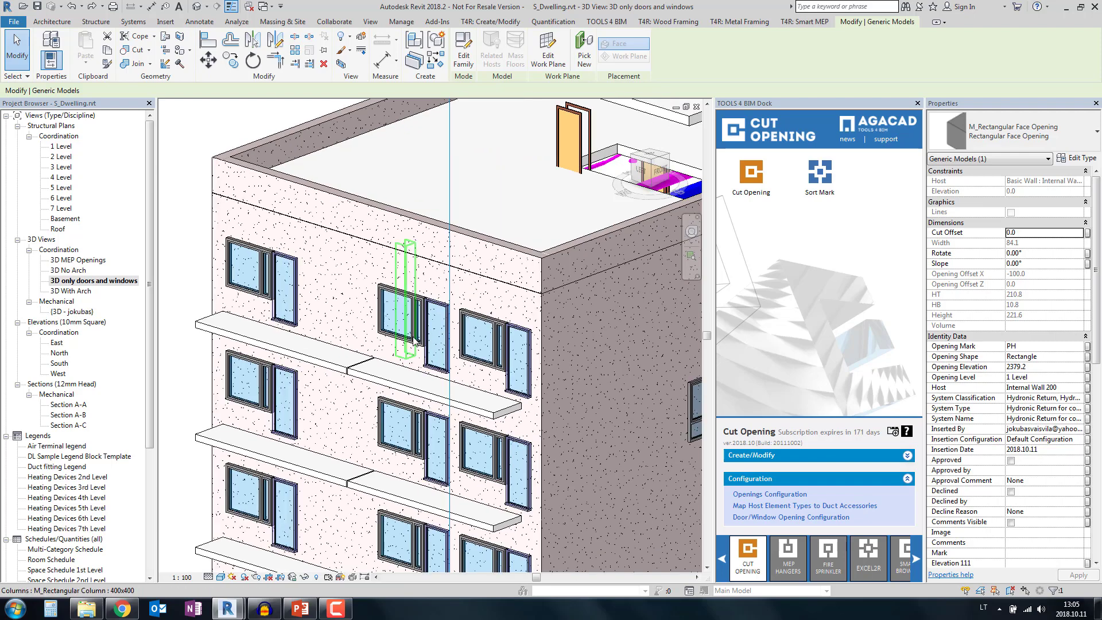
{"action": "key", "text": "Escape"}
{"action": "middle_click_drag", "start_coordinate": [442, 344], "coordinate": [487, 291], "text": "shift"}
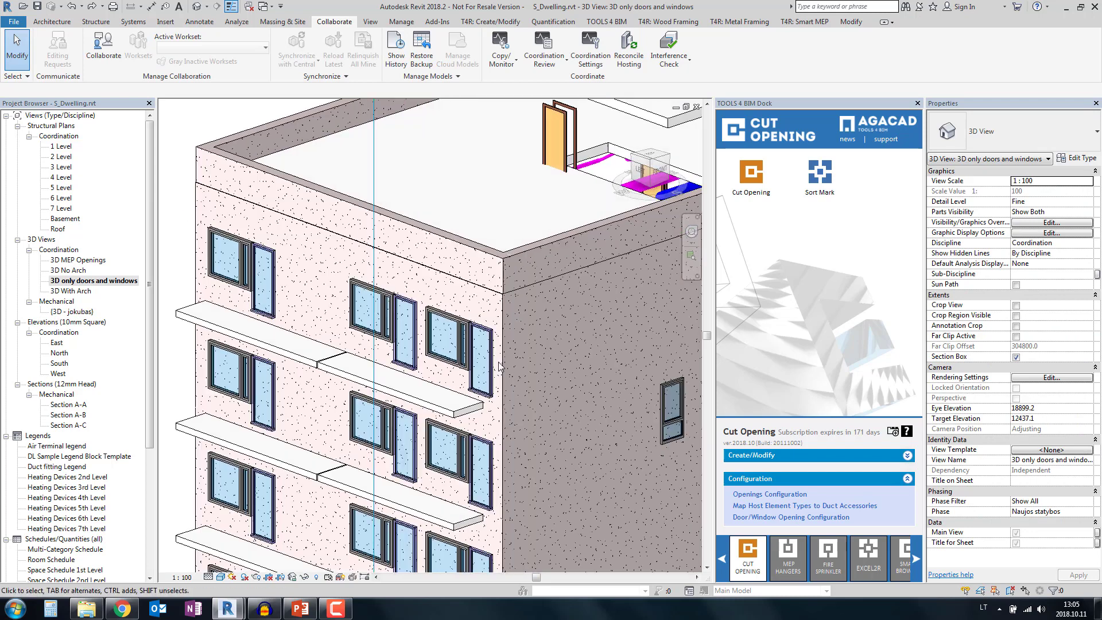
Step: Examine the structural parapet wall and the linked A_Dwelling doors and windows, comparing them with the 3D With Arch view
{"action": "left_click", "coordinate": [482, 259]}
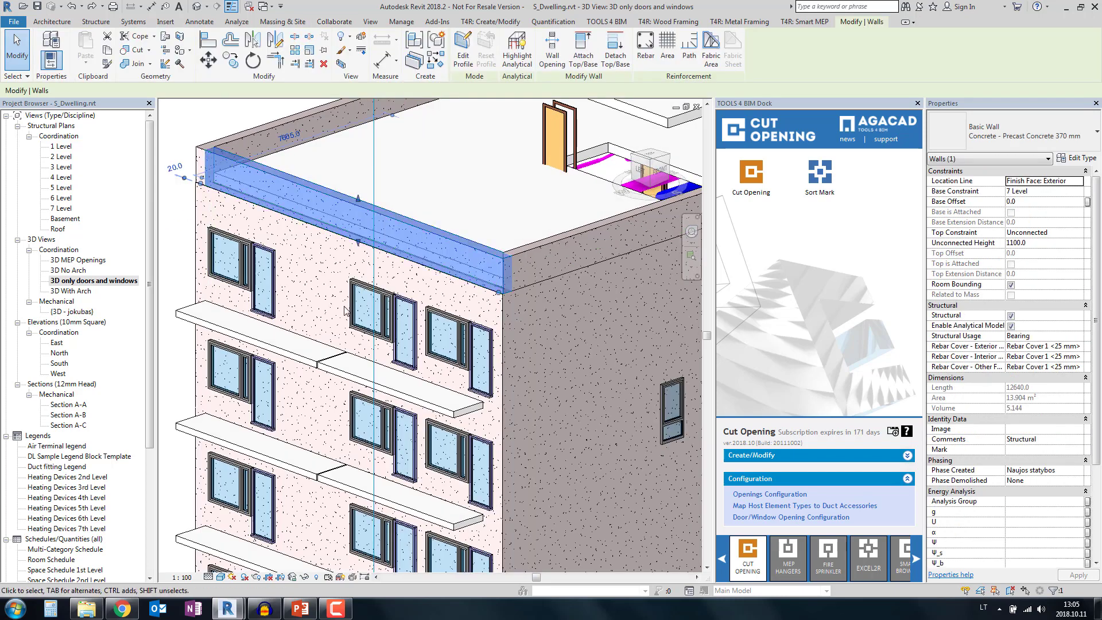
{"action": "left_click", "coordinate": [272, 291]}
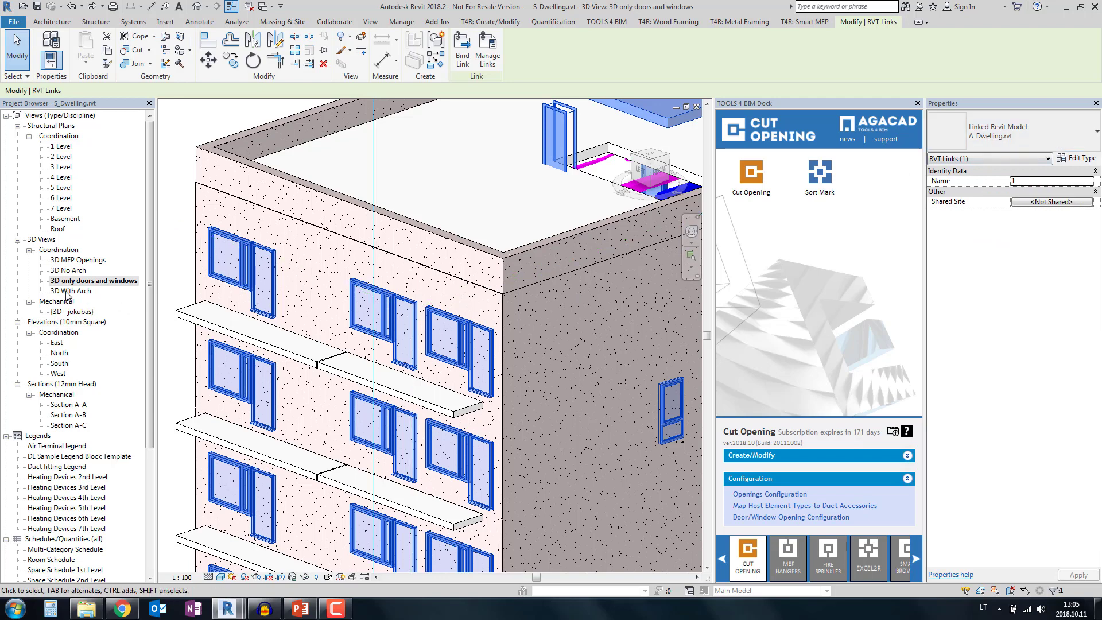
{"action": "key", "text": "Escape"}
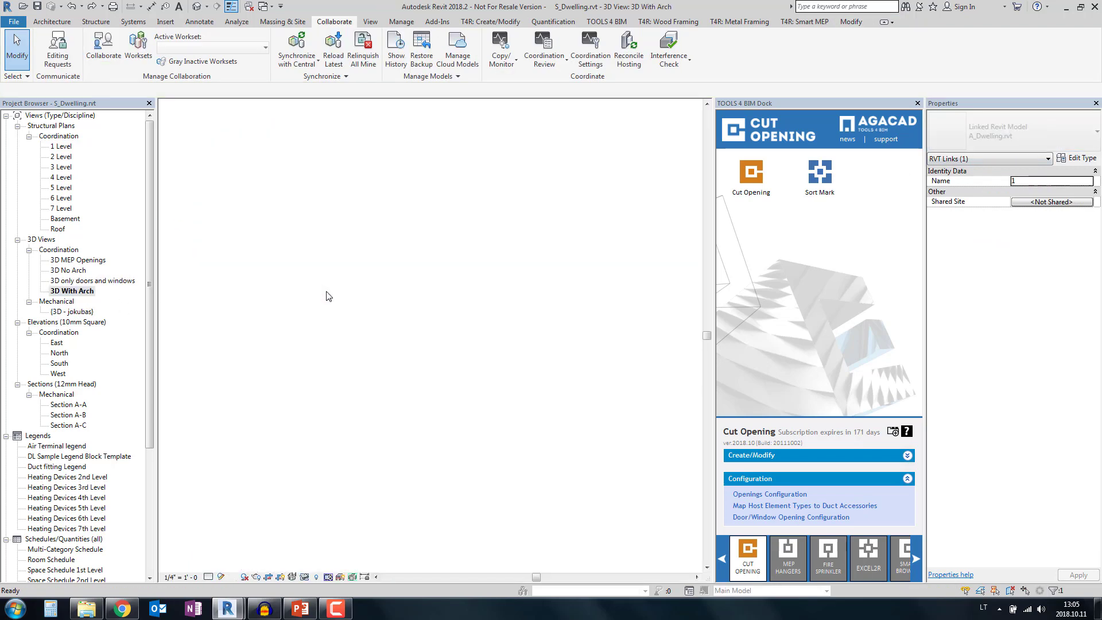
{"action": "left_click", "coordinate": [342, 289]}
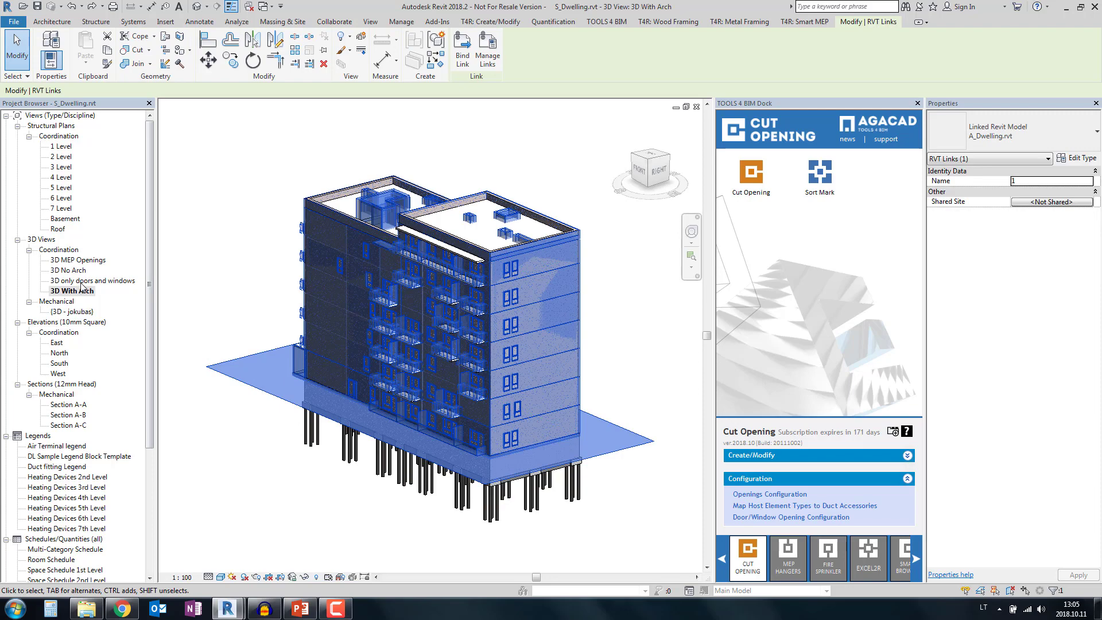
{"action": "double_click", "coordinate": [81, 280]}
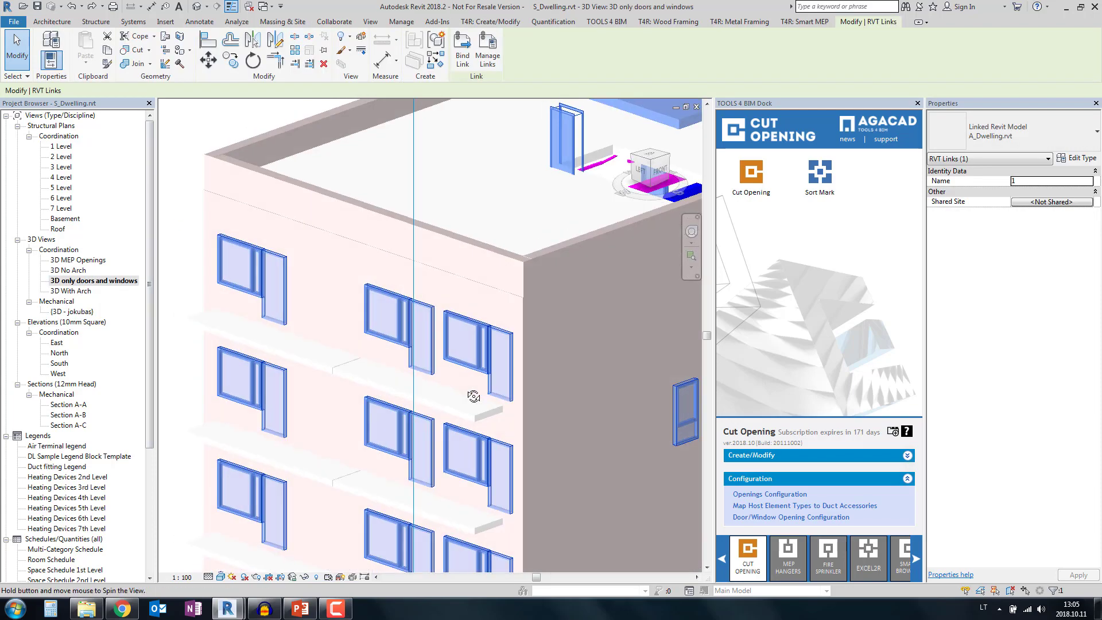
{"action": "middle_click_drag", "start_coordinate": [473, 396], "coordinate": [474, 396], "text": "shift"}
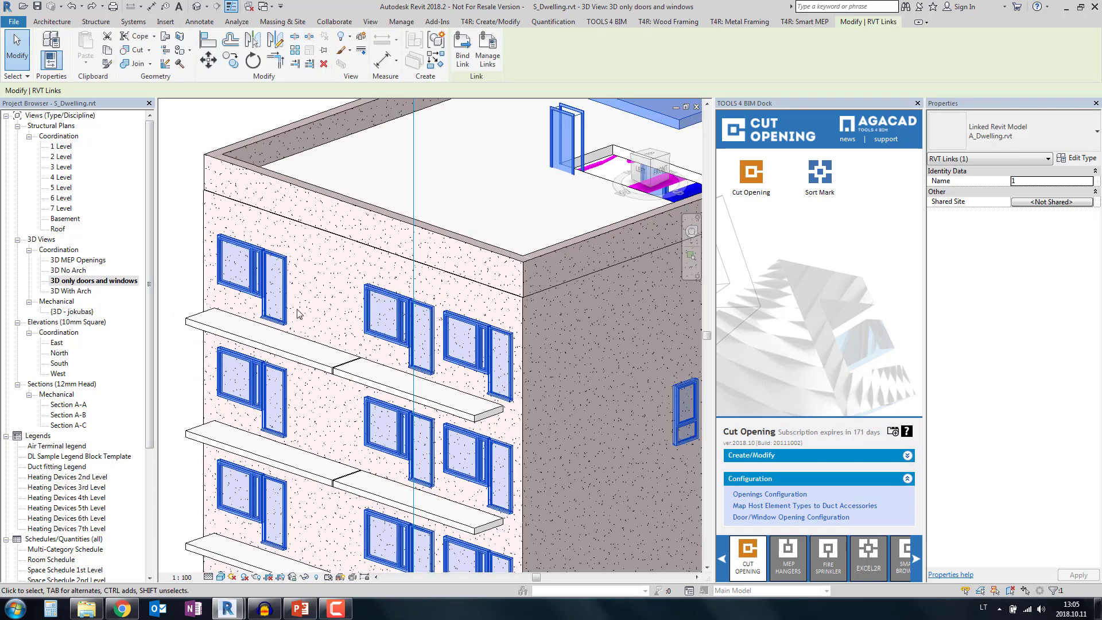
{"action": "key", "text": "Escape"}
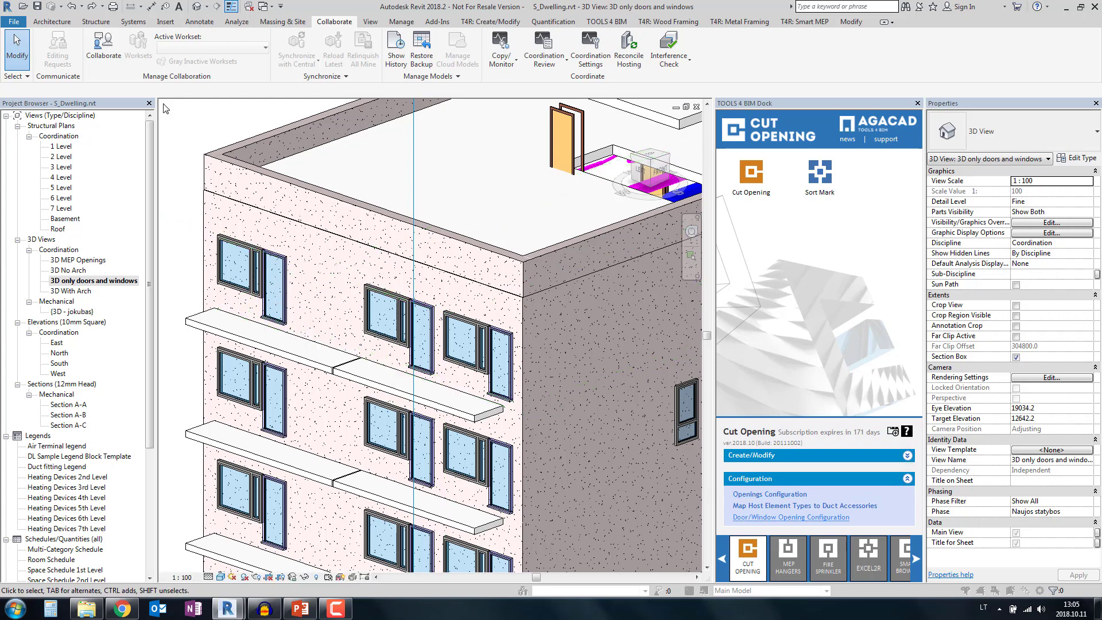
Step: Review the insertion, join and additional opening settings in the door/window opening configuration, and accept the dialog
{"action": "left_click", "coordinate": [772, 518]}
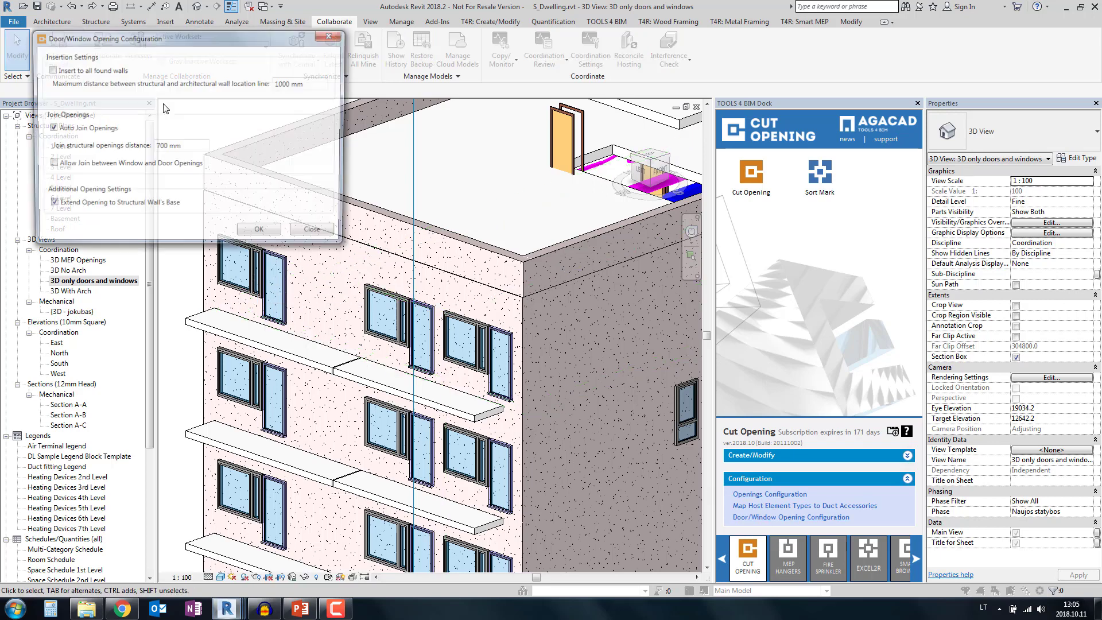
{"action": "left_click", "coordinate": [50, 128]}
{"action": "left_click_drag", "start_coordinate": [106, 38], "coordinate": [420, 40]}
{"action": "left_click", "coordinate": [574, 237]}
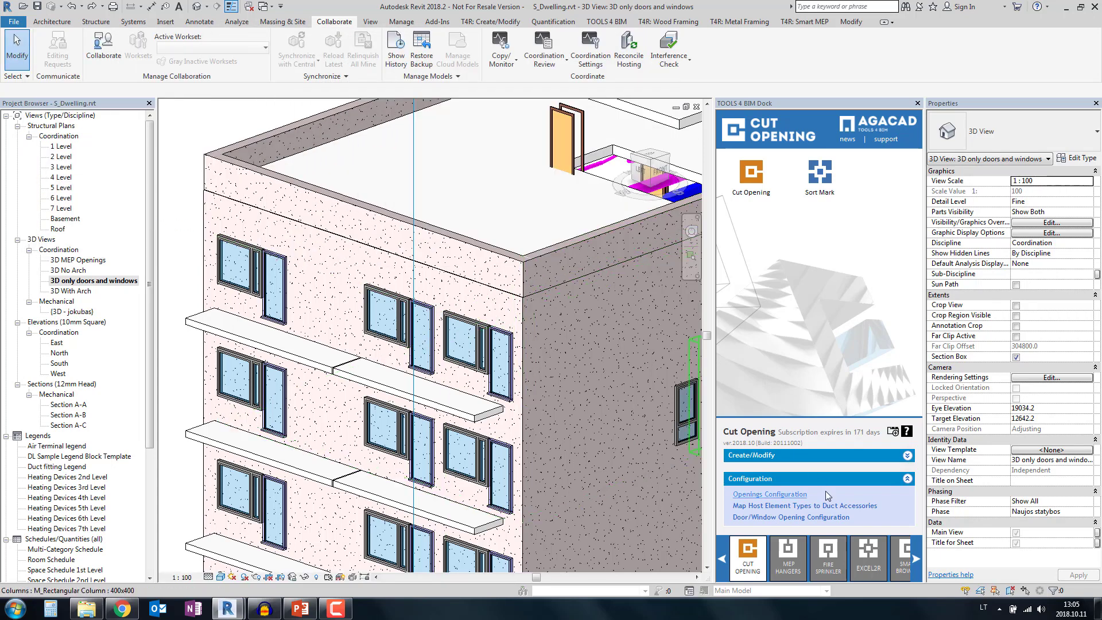
Step: Start the insertion of door/window openings and list the windows grouped under Create New Opening
{"action": "left_click", "coordinate": [751, 456]}
{"action": "left_click", "coordinate": [793, 494]}
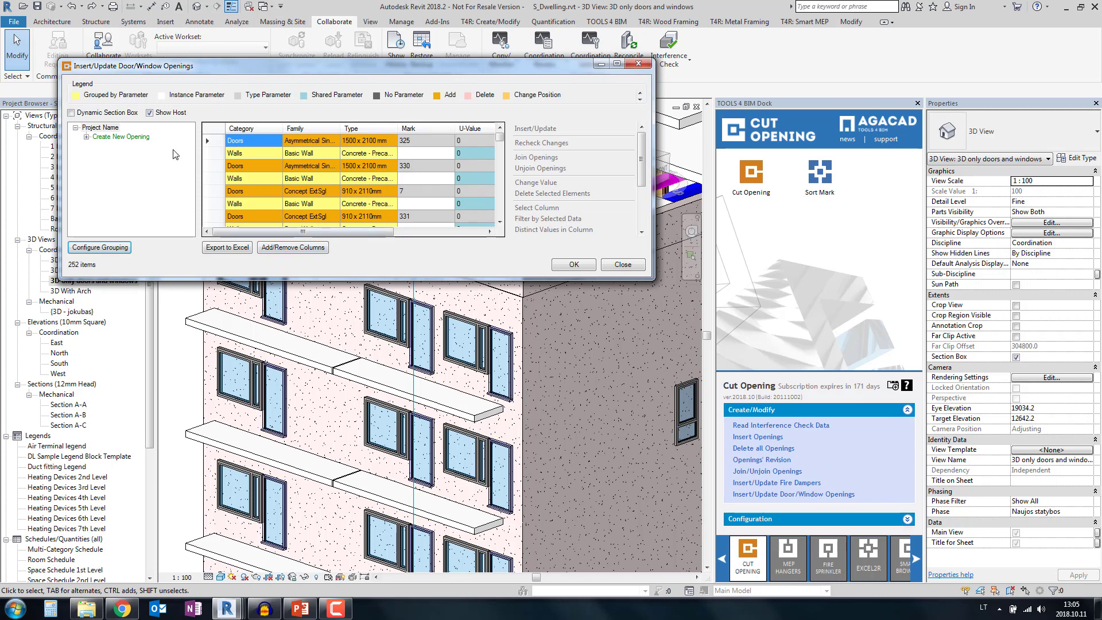
{"action": "left_click", "coordinate": [86, 137]}
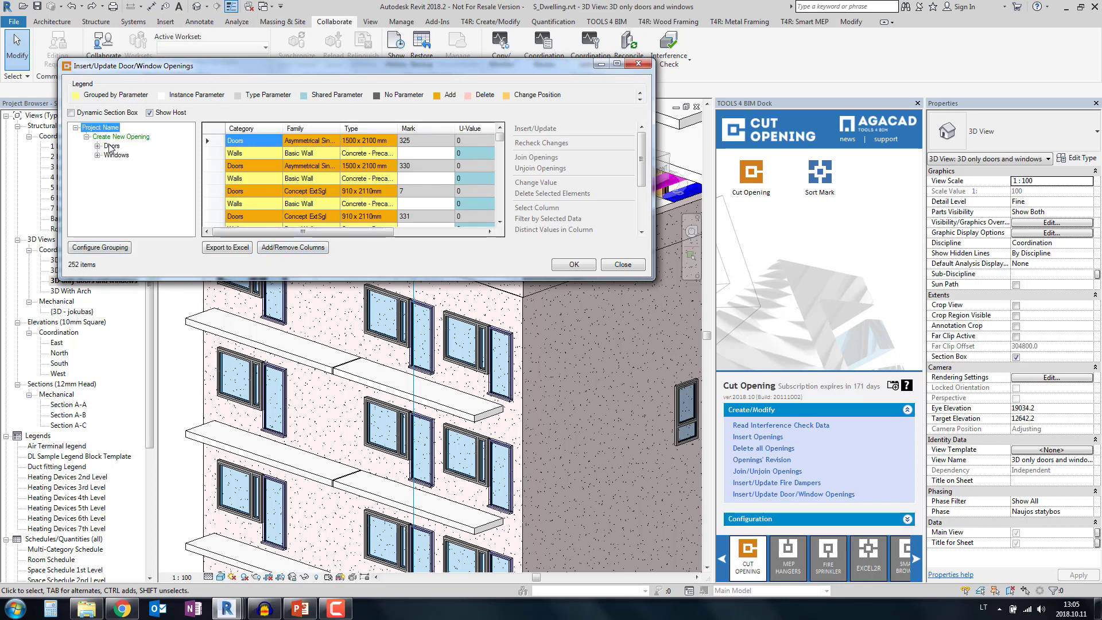
{"action": "left_click", "coordinate": [111, 146]}
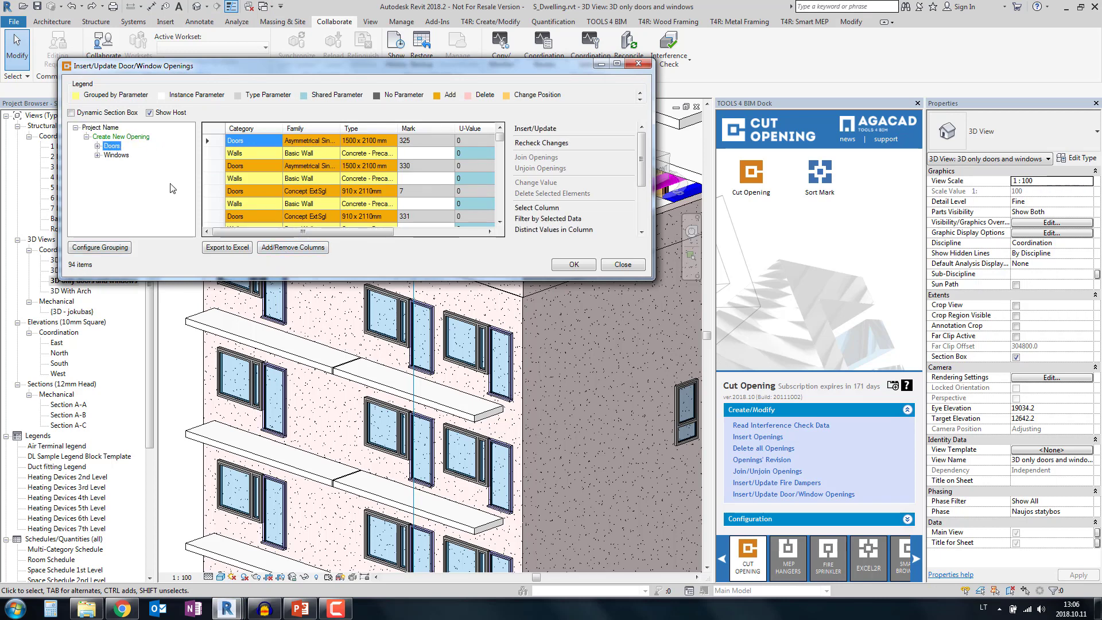
{"action": "left_click", "coordinate": [116, 155]}
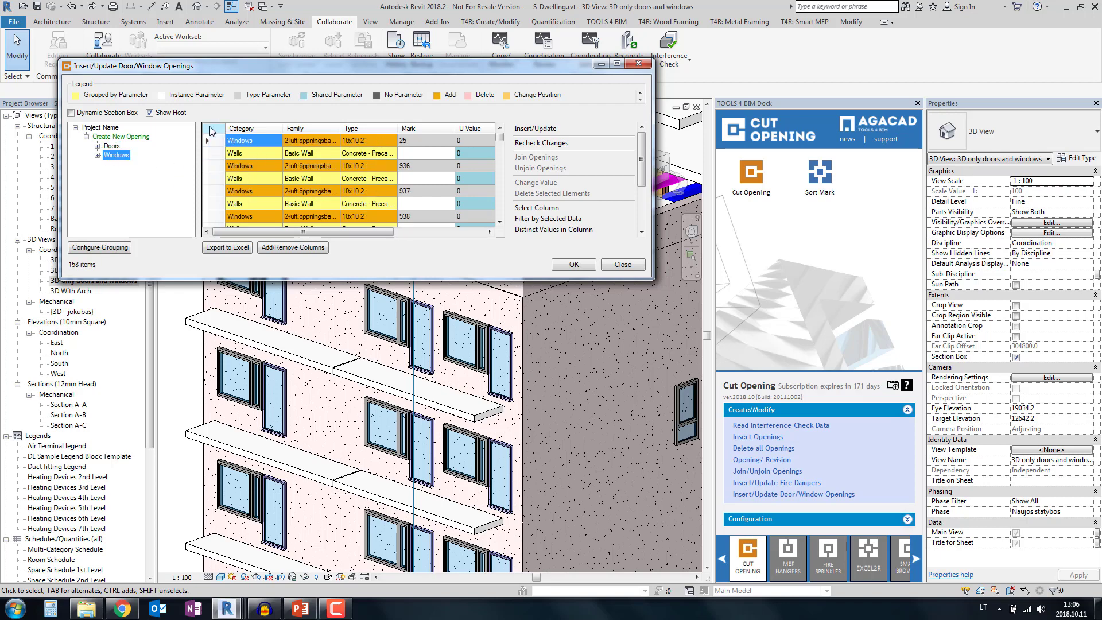
Step: Insert structural wall openings for all listed windows with the Window-Square Opening_With Offsets type, and close the openings list
{"action": "left_click", "coordinate": [210, 131]}
{"action": "left_click", "coordinate": [535, 128]}
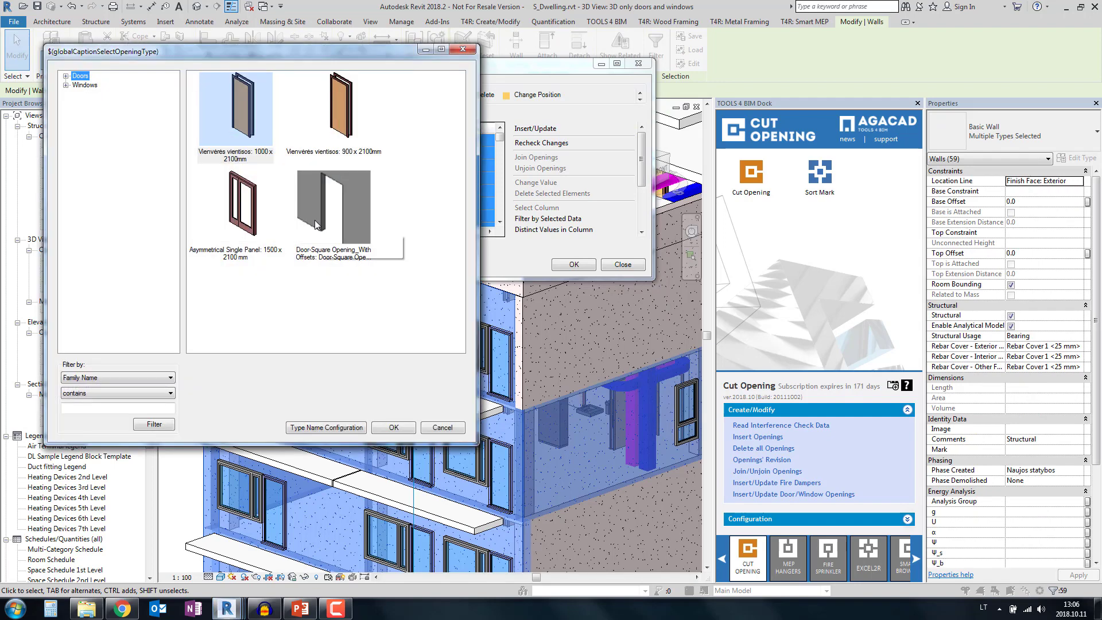
{"action": "left_click", "coordinate": [66, 85]}
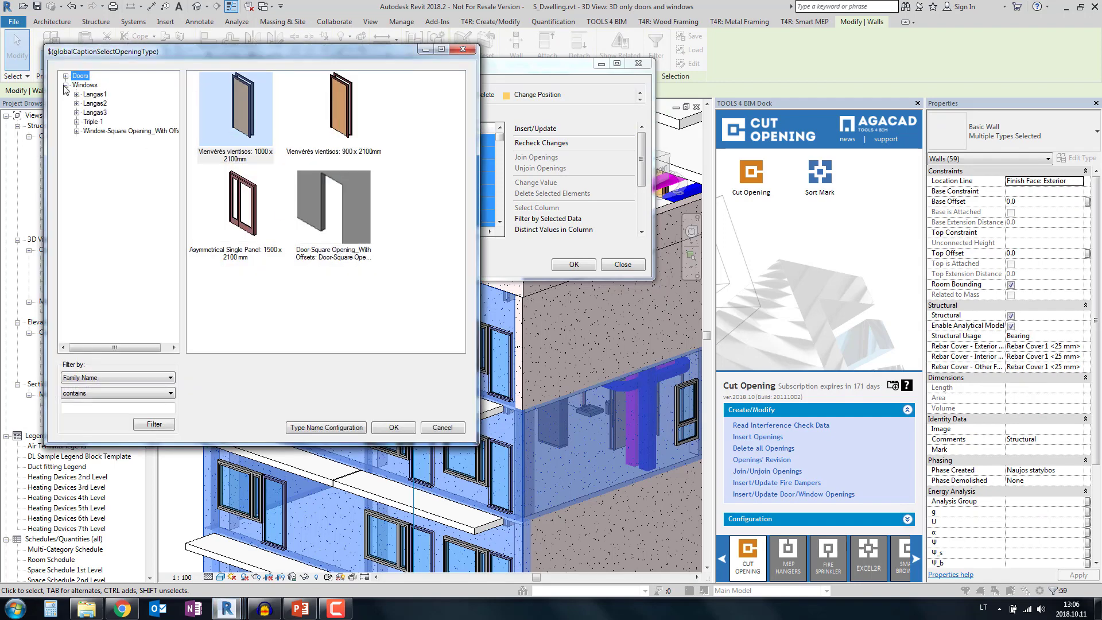
{"action": "left_click", "coordinate": [95, 131]}
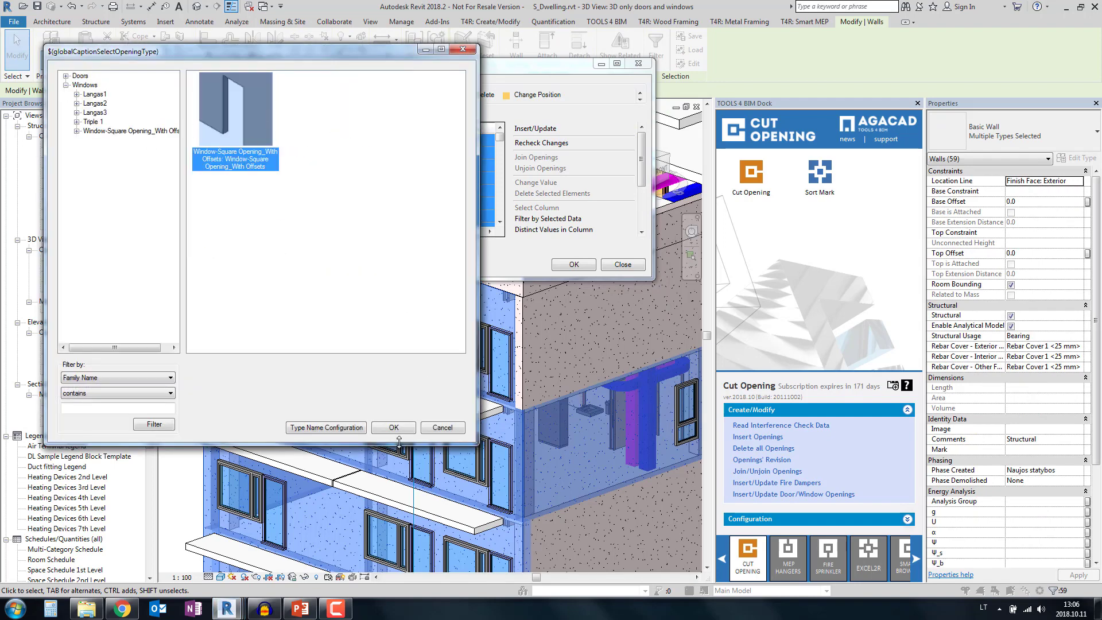
{"action": "left_click", "coordinate": [394, 428]}
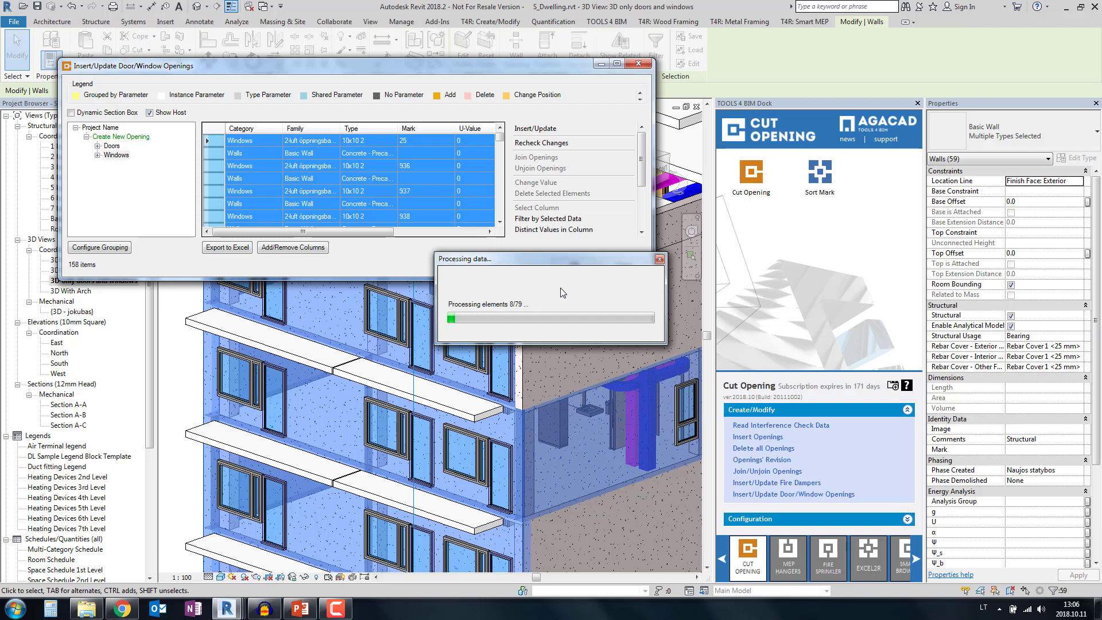
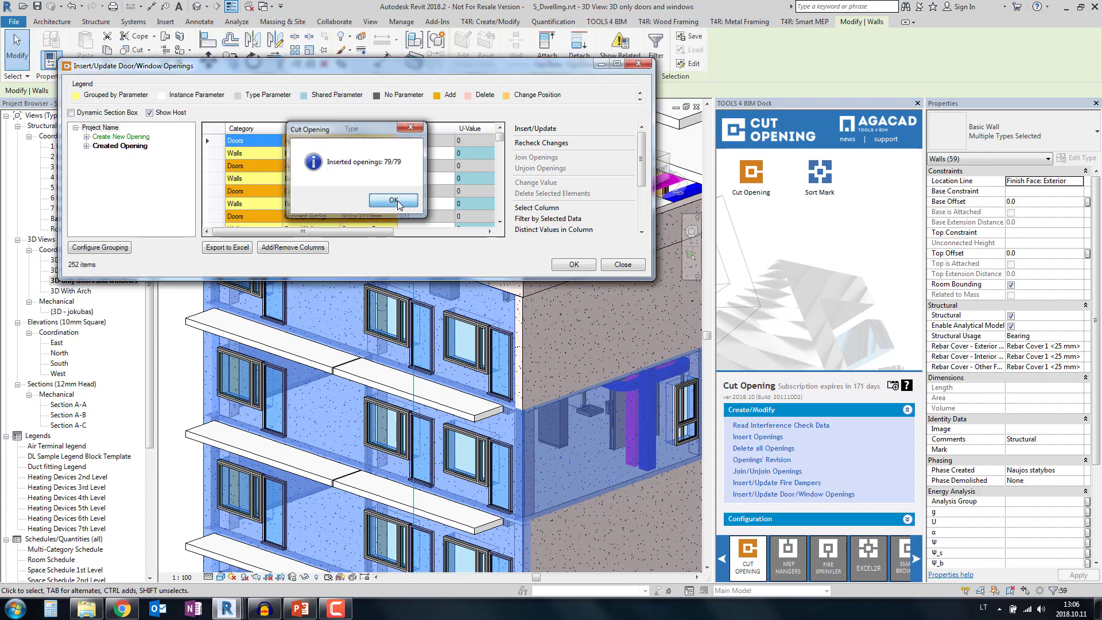
{"action": "left_click", "coordinate": [397, 201]}
{"action": "left_click", "coordinate": [622, 264]}
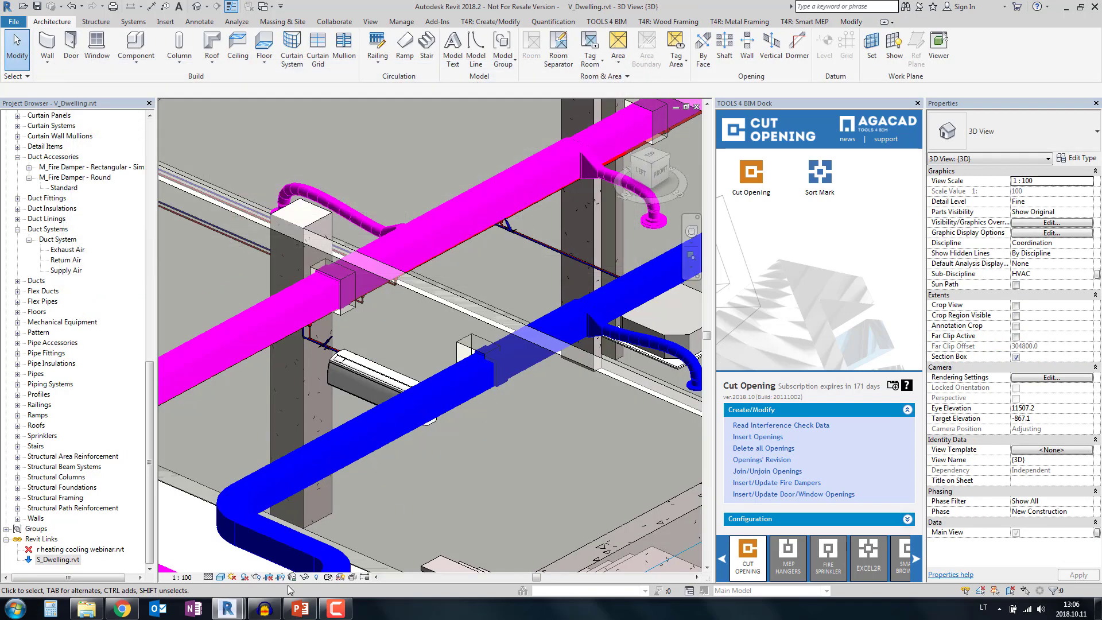
Step: Return to the S_Dwelling model and examine the window openings cut in the structural facade walls
{"action": "mouse_move", "coordinate": [228, 608]}
{"action": "left_click", "coordinate": [167, 548]}
{"action": "scroll", "coordinate": [274, 319], "scroll_direction": "up", "scroll_amount": 6}
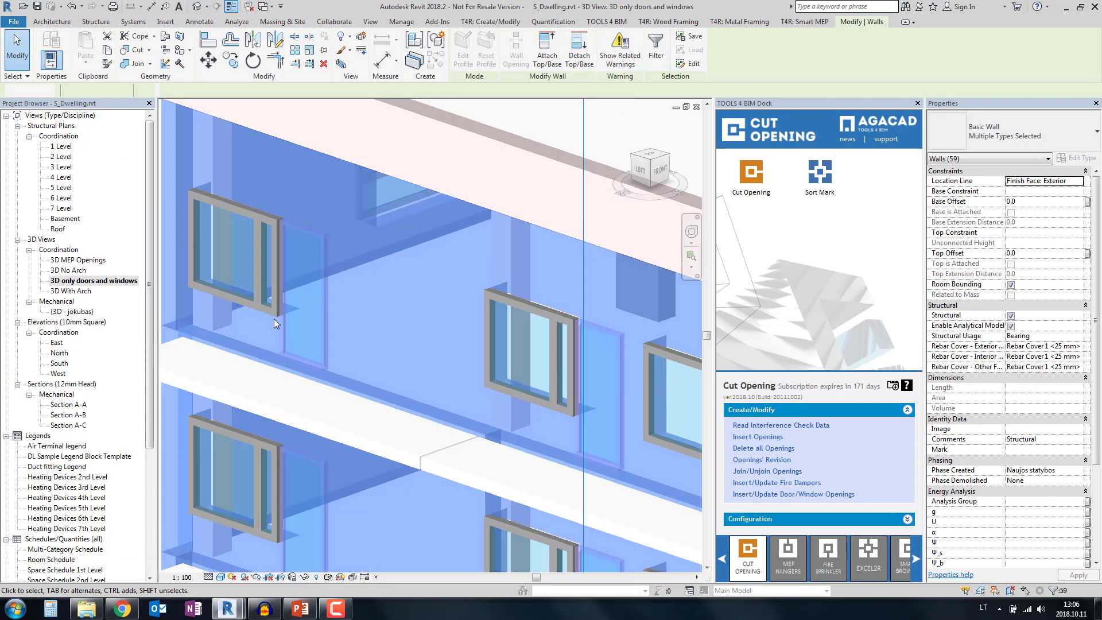
{"action": "scroll", "coordinate": [543, 434], "scroll_direction": "down", "scroll_amount": 4}
{"action": "middle_click_drag", "start_coordinate": [543, 435], "coordinate": [549, 285], "text": "shift"}
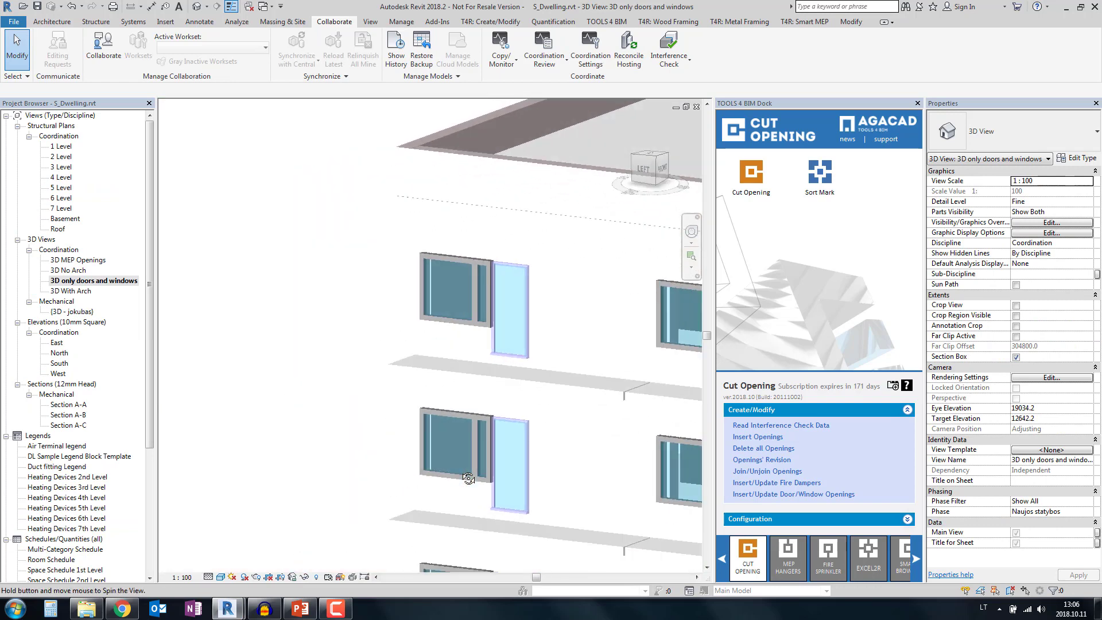
{"action": "scroll", "coordinate": [550, 284], "scroll_direction": "up", "scroll_amount": 6}
{"action": "scroll", "coordinate": [561, 345], "scroll_direction": "down", "scroll_amount": 2}
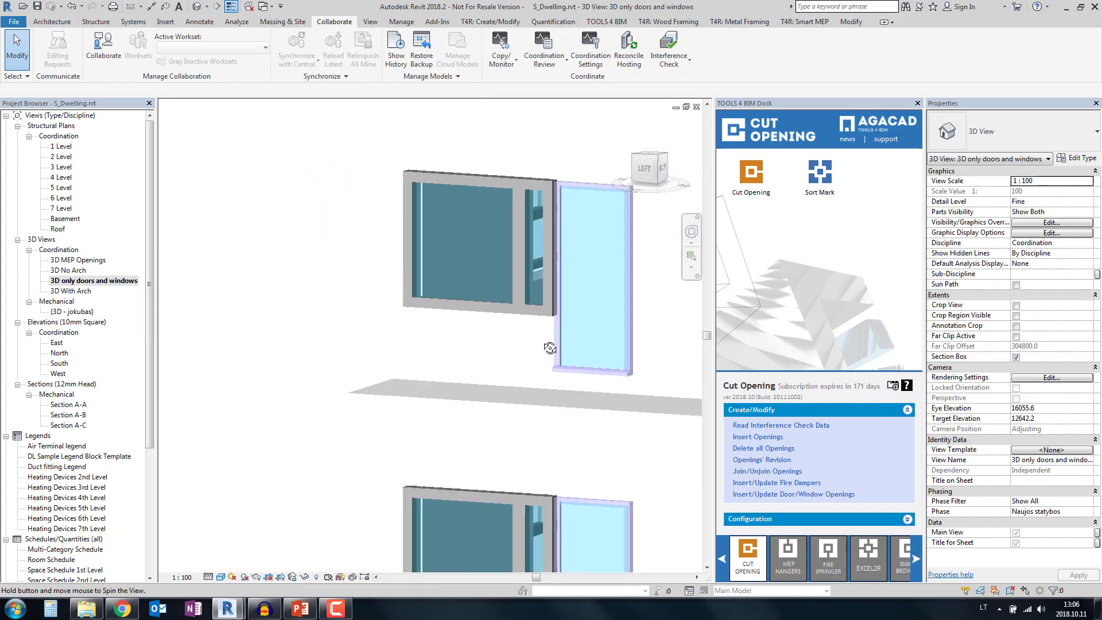
{"action": "middle_click_drag", "start_coordinate": [560, 344], "coordinate": [524, 361], "text": "shift"}
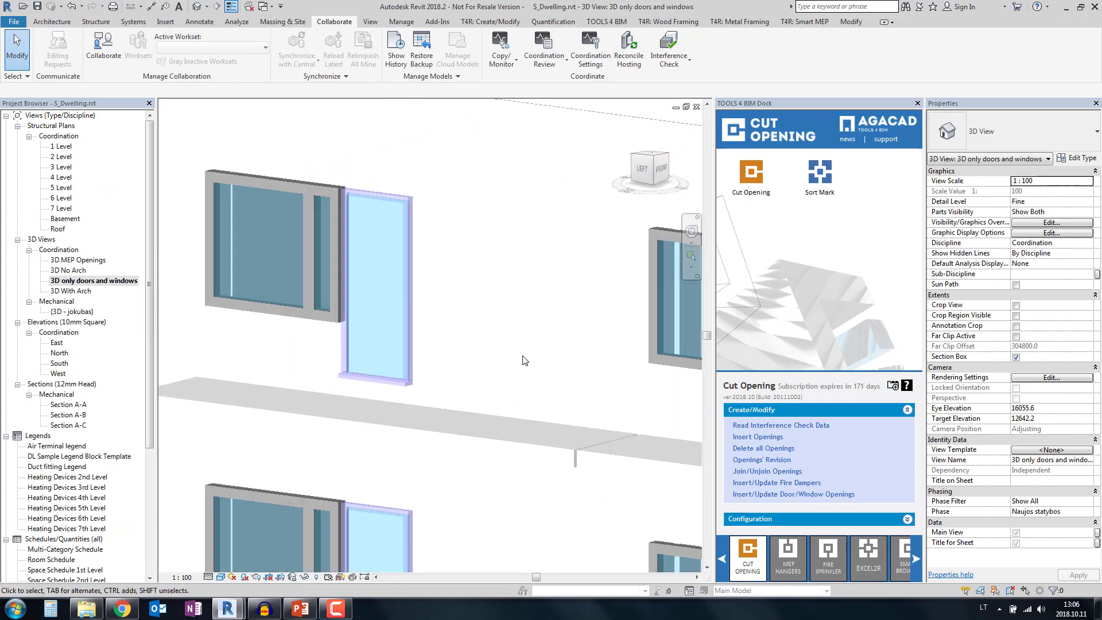
Step: In the door/window opening configuration, enable Extend Opening to Structural Wall's Base, leaving Auto Join Openings and Allow Join between Window and Door Openings off
{"action": "left_click", "coordinate": [772, 520]}
{"action": "left_click", "coordinate": [771, 518]}
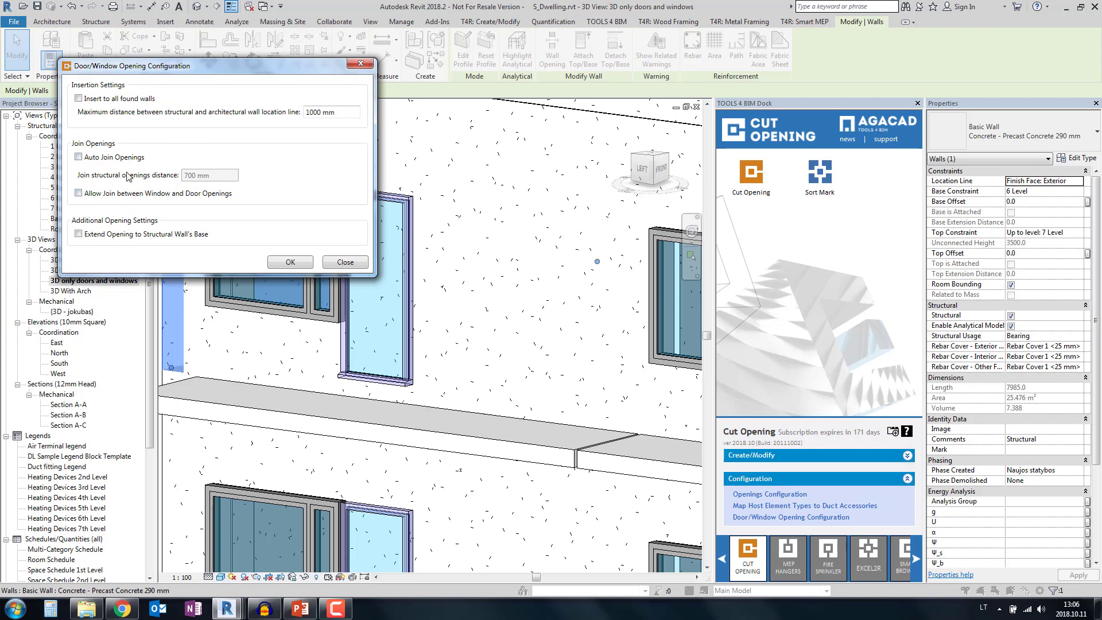
{"action": "left_click", "coordinate": [108, 159]}
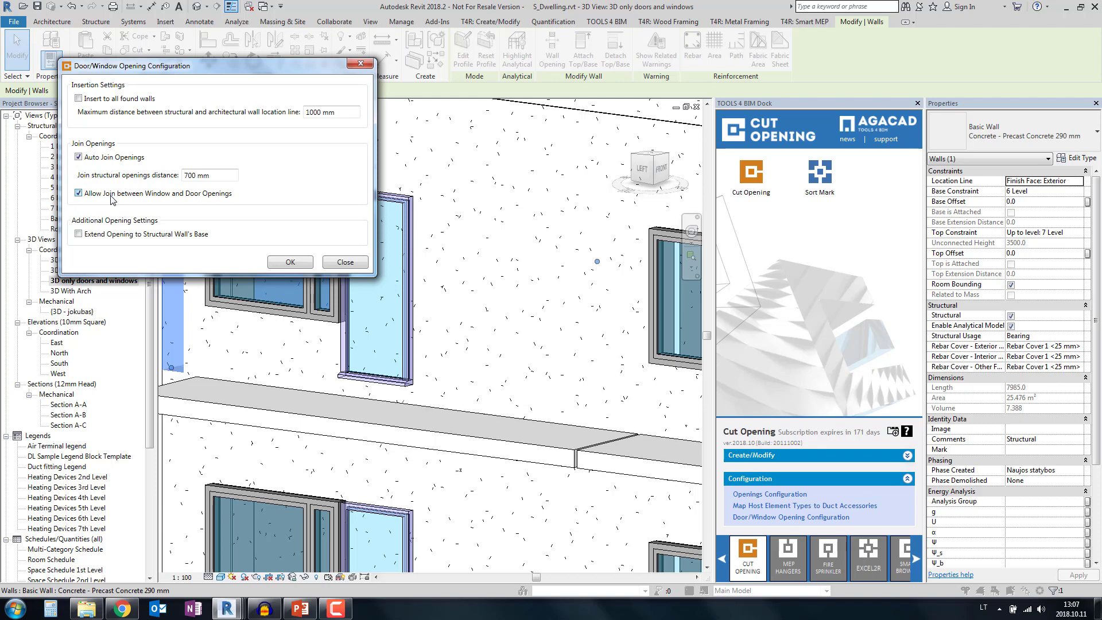
{"action": "left_click", "coordinate": [111, 197]}
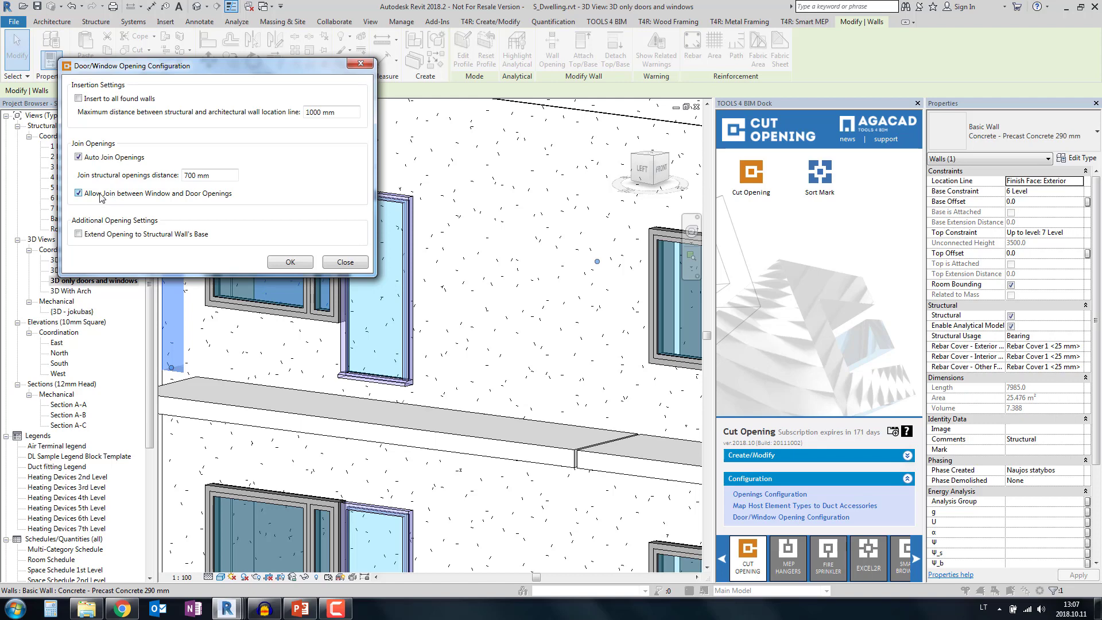
{"action": "left_click", "coordinate": [93, 161]}
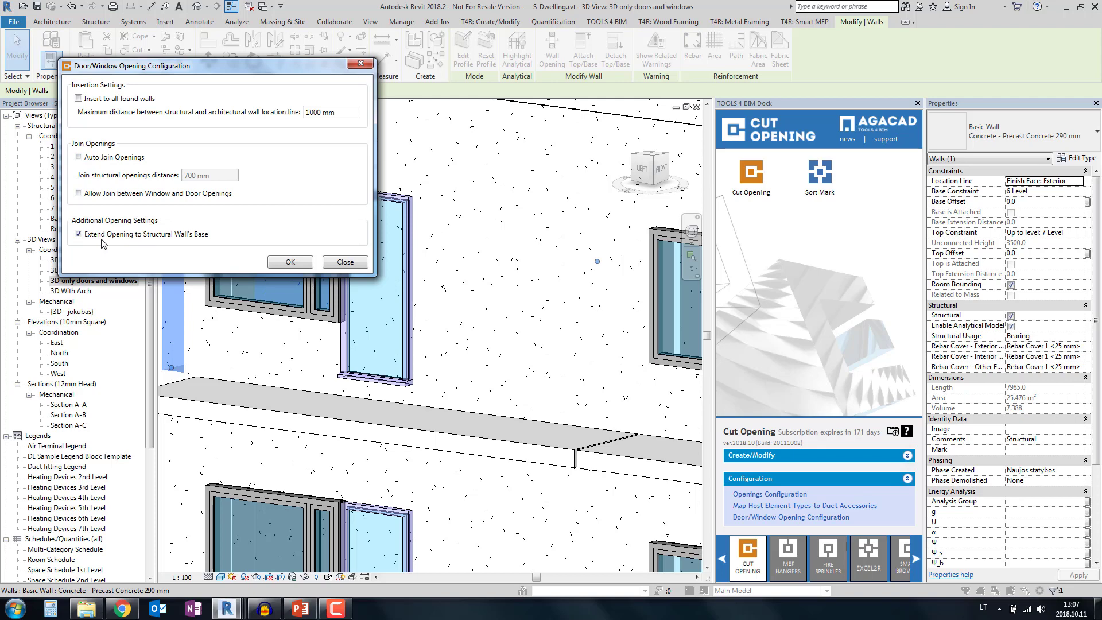
{"action": "left_click", "coordinate": [286, 264]}
Step: Insert structural wall openings for all doors under Create New Opening with the Door-Square Opening_With Offsets type
{"action": "middle_click_drag", "start_coordinate": [515, 343], "coordinate": [551, 379], "text": "shift"}
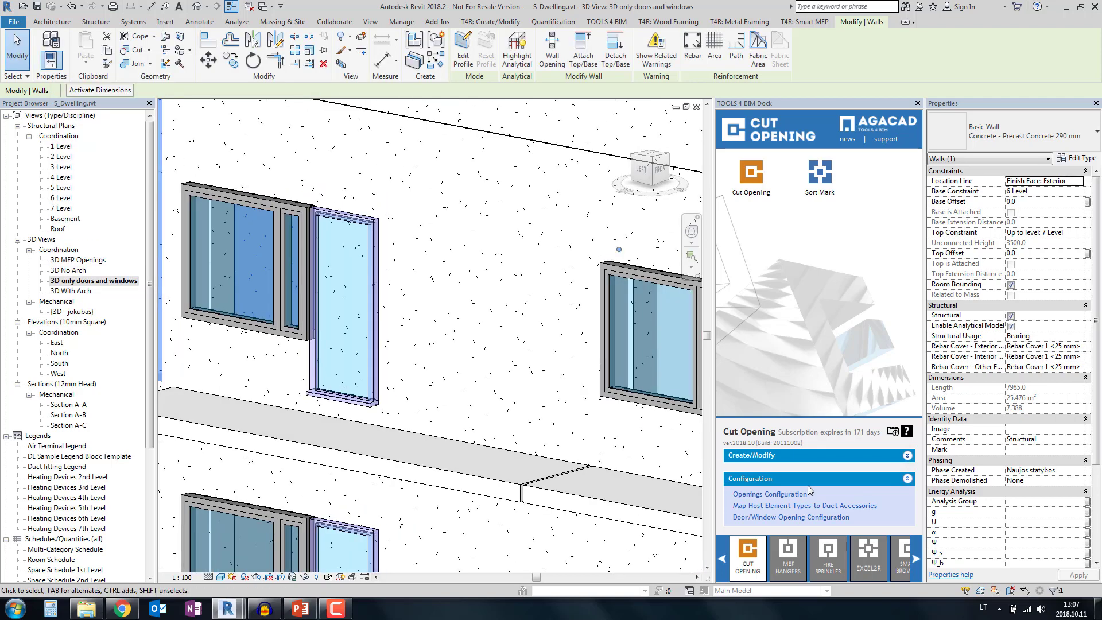
{"action": "left_click", "coordinate": [749, 455]}
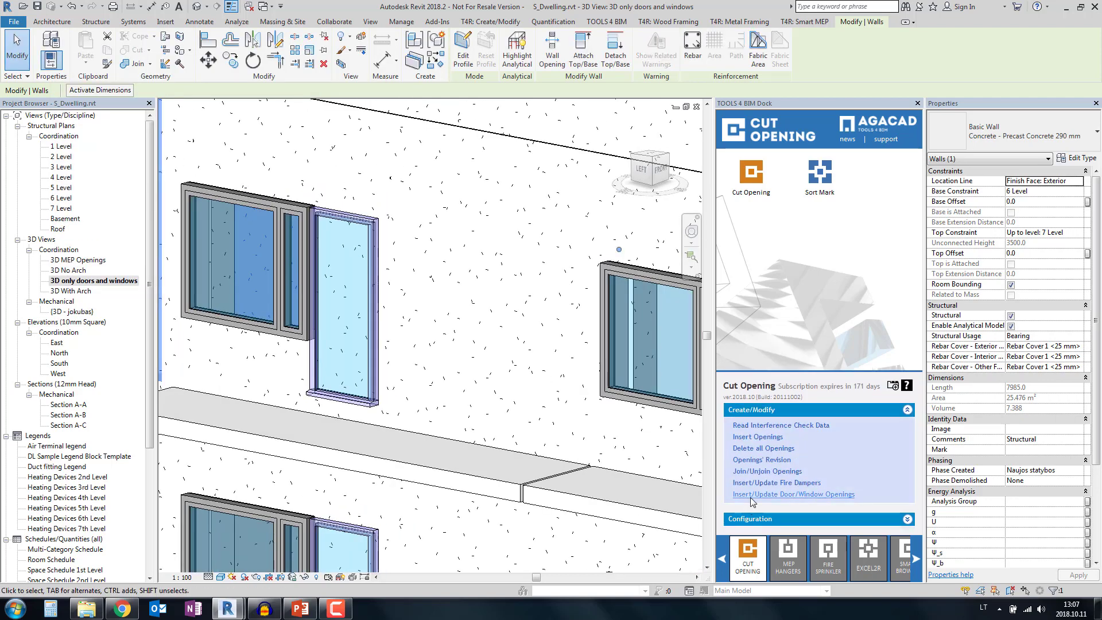
{"action": "left_click", "coordinate": [751, 494]}
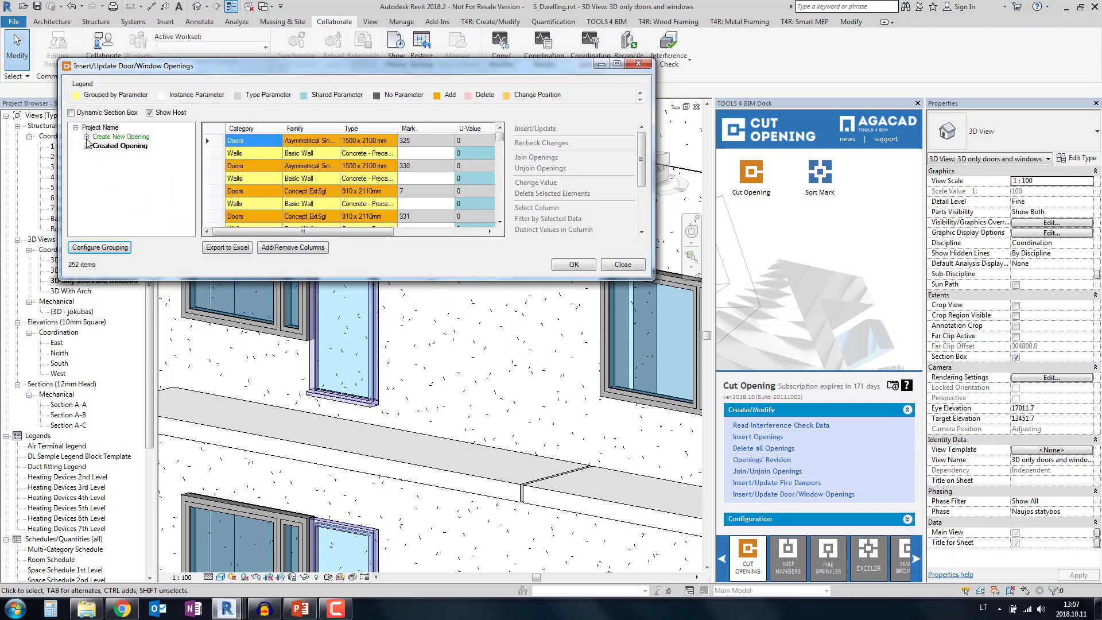
{"action": "left_click", "coordinate": [87, 137]}
{"action": "left_click", "coordinate": [120, 137]}
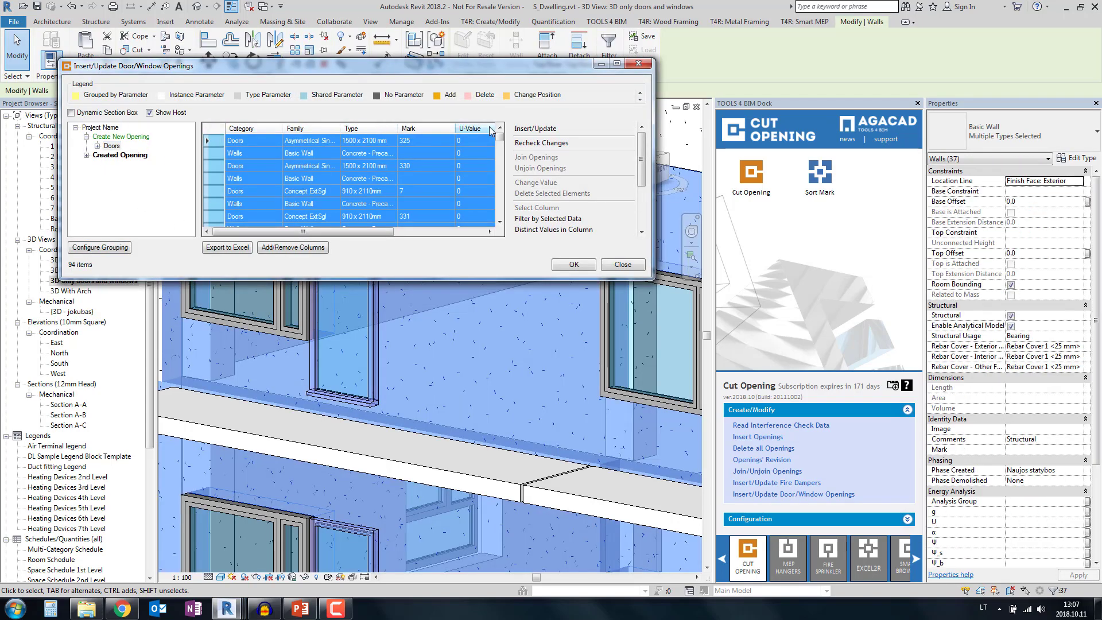
{"action": "left_click", "coordinate": [536, 130]}
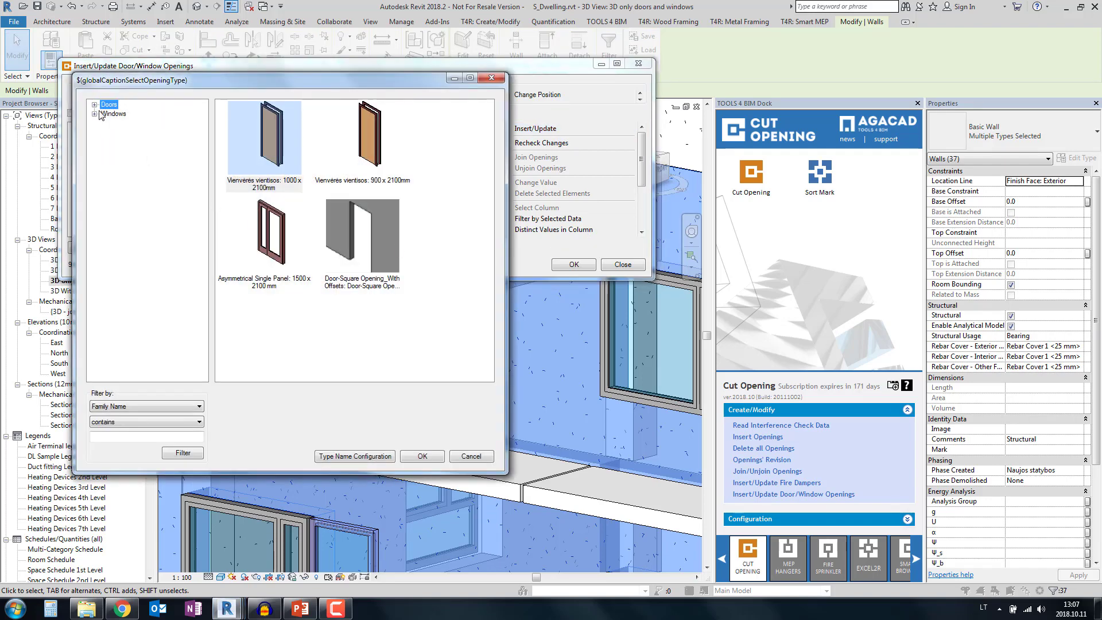
{"action": "left_click", "coordinate": [362, 228]}
{"action": "left_click", "coordinate": [422, 455]}
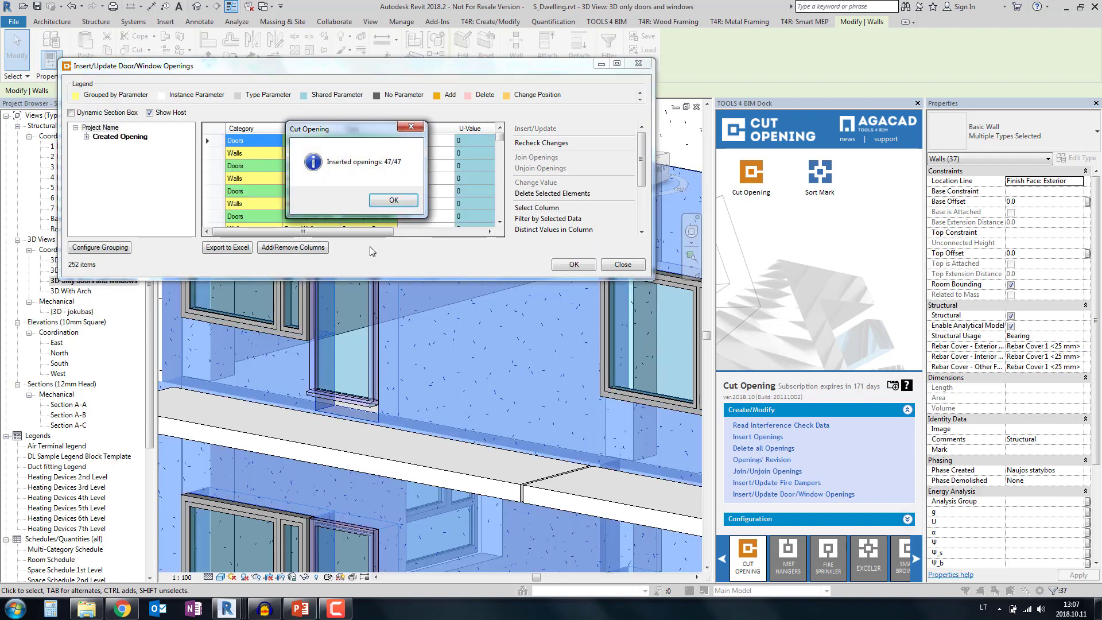
{"action": "left_click", "coordinate": [393, 200]}
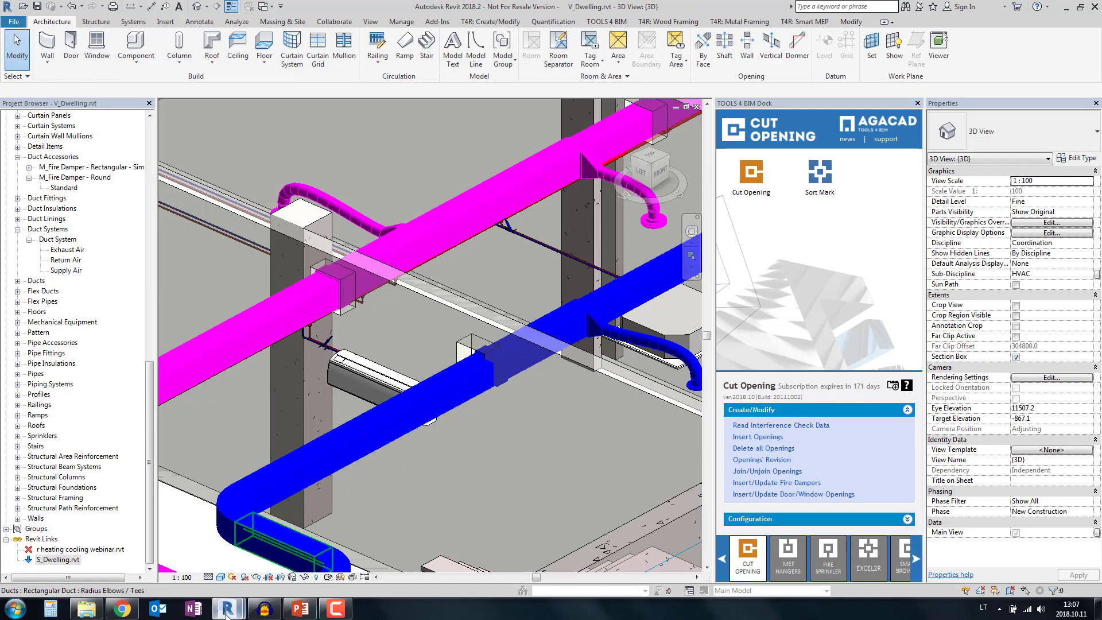
Step: Return to the S_Dwelling model, select the opening of the upper balcony door and inspect its extension to the wall base
{"action": "mouse_move", "coordinate": [227, 607]}
{"action": "left_click", "coordinate": [135, 567]}
{"action": "left_click", "coordinate": [435, 446]}
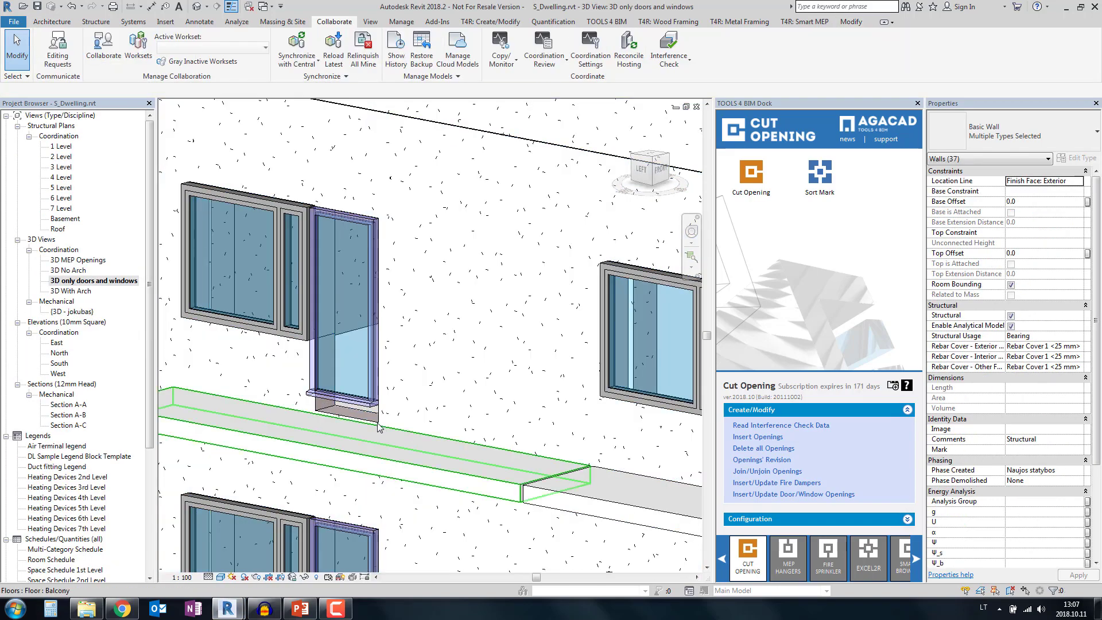
{"action": "middle_click_drag", "start_coordinate": [435, 446], "coordinate": [464, 440], "text": "shift"}
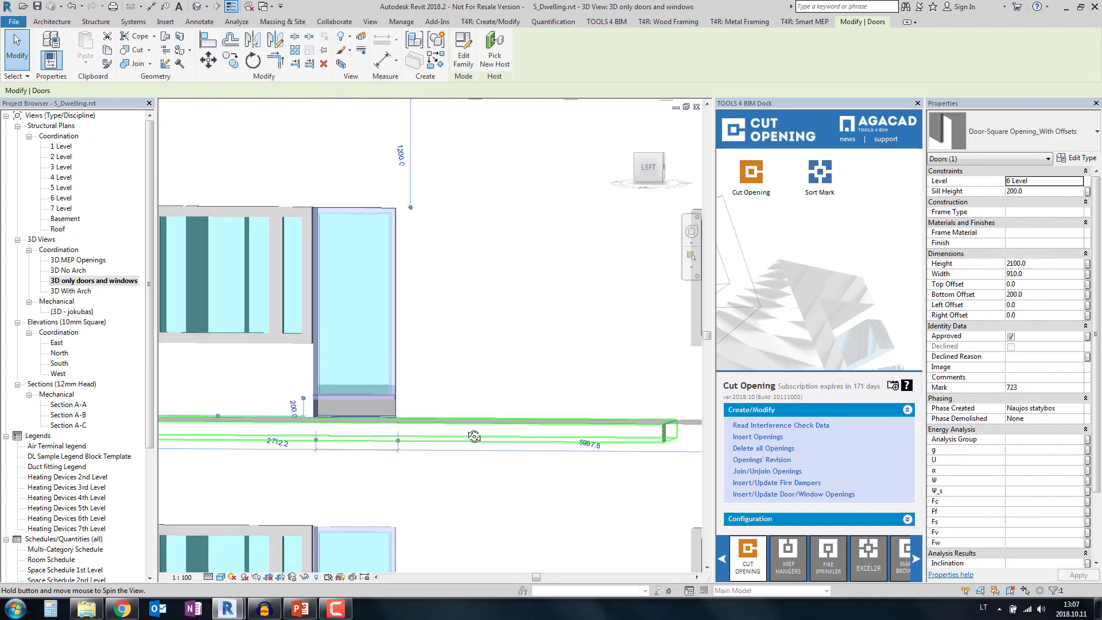
{"action": "scroll", "coordinate": [515, 390], "scroll_direction": "up", "scroll_amount": 6}
{"action": "middle_click_drag", "start_coordinate": [516, 391], "coordinate": [441, 425]}
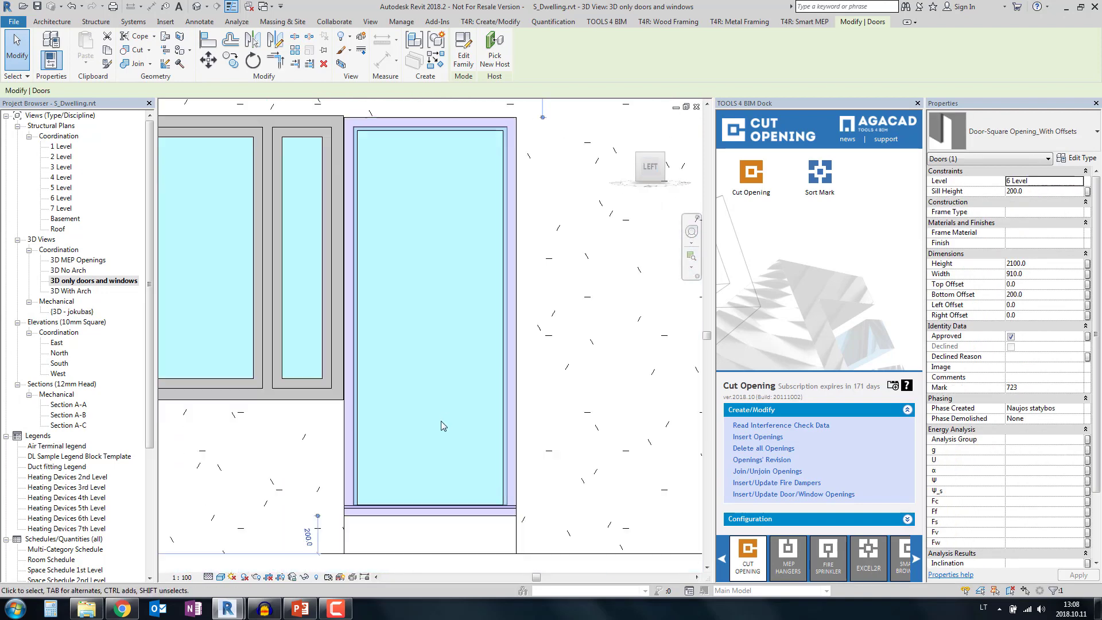
{"action": "scroll", "coordinate": [366, 545], "scroll_direction": "down", "scroll_amount": 2}
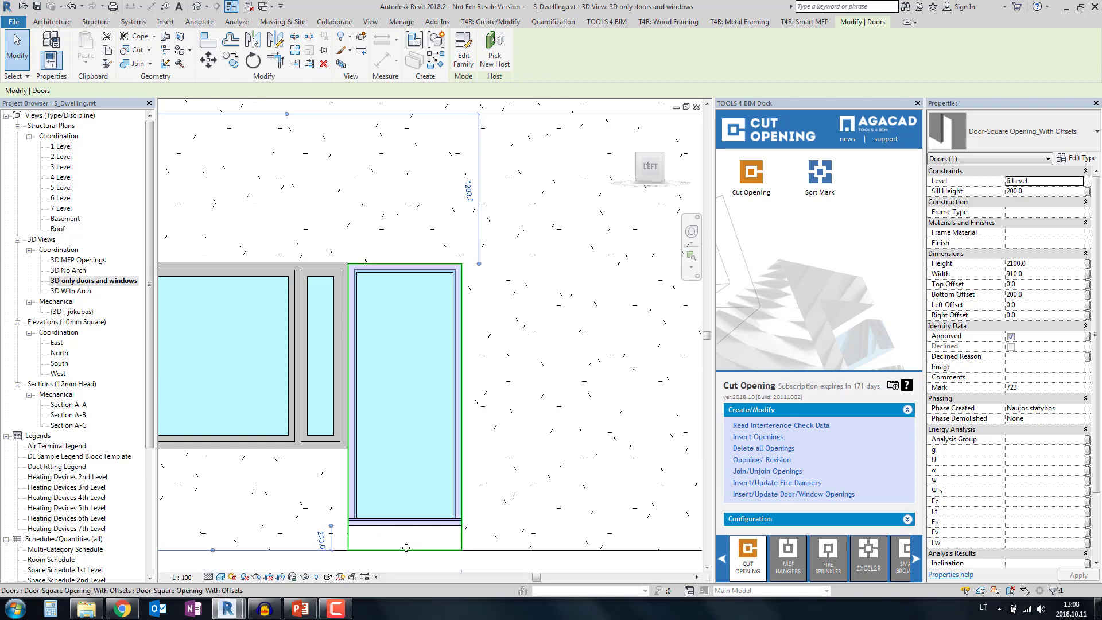
Step: Check the Bottom Offset of the selected door opening, then deselect it and view the opening at an angle
{"action": "left_click", "coordinate": [1036, 295]}
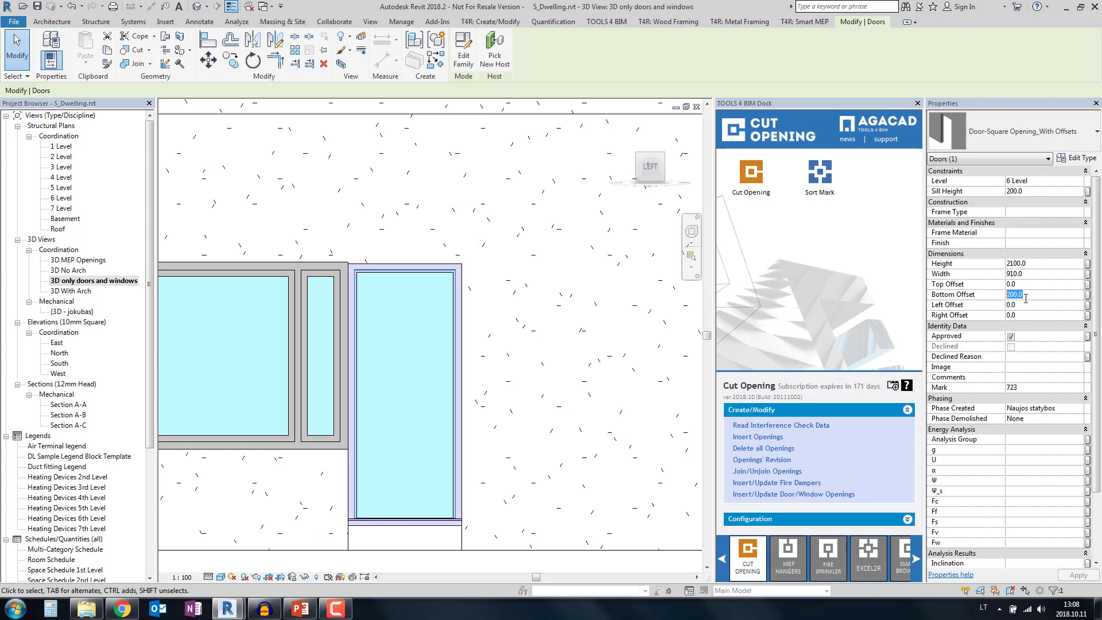
{"action": "left_click", "coordinate": [602, 346]}
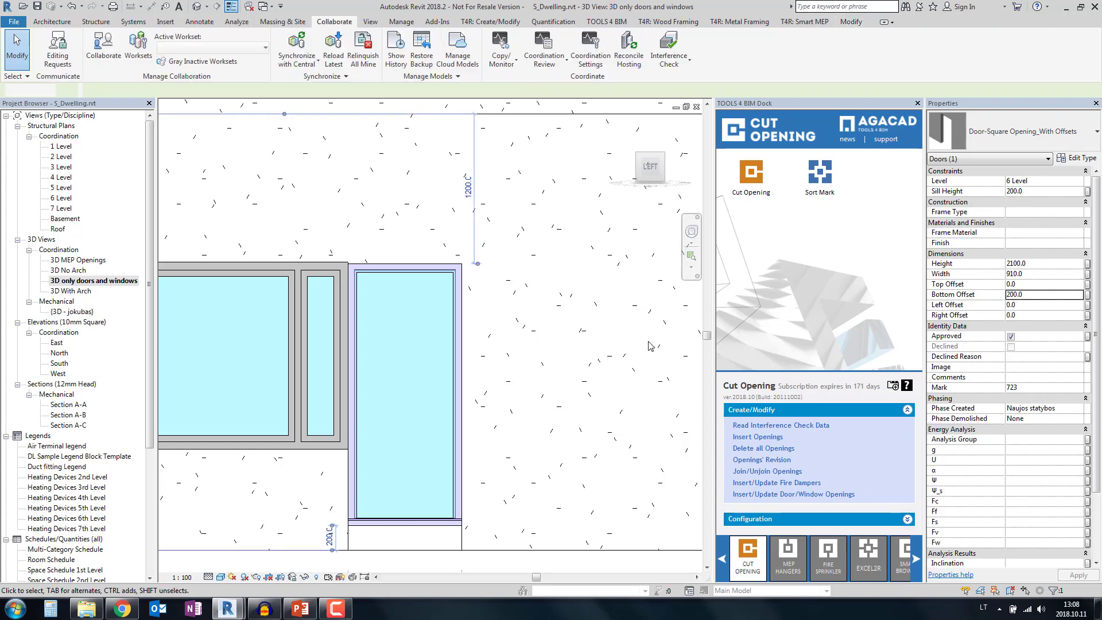
{"action": "middle_click_drag", "start_coordinate": [556, 398], "coordinate": [298, 401], "text": "shift"}
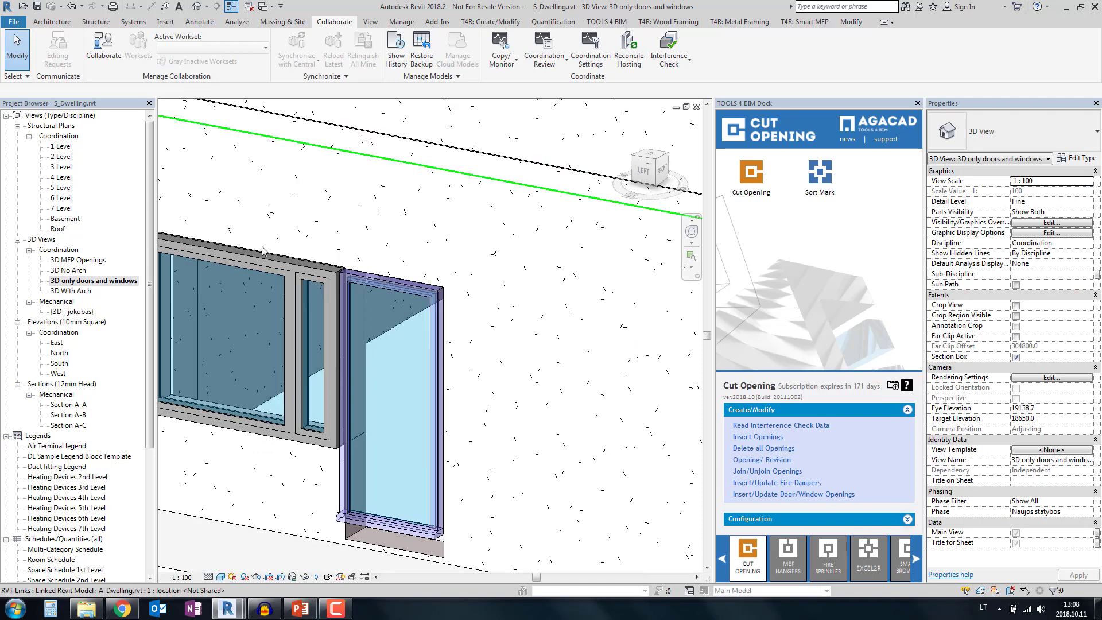
Step: Open the 3D No Arch view and examine the door and window openings across the building's facades
{"action": "double_click", "coordinate": [69, 270]}
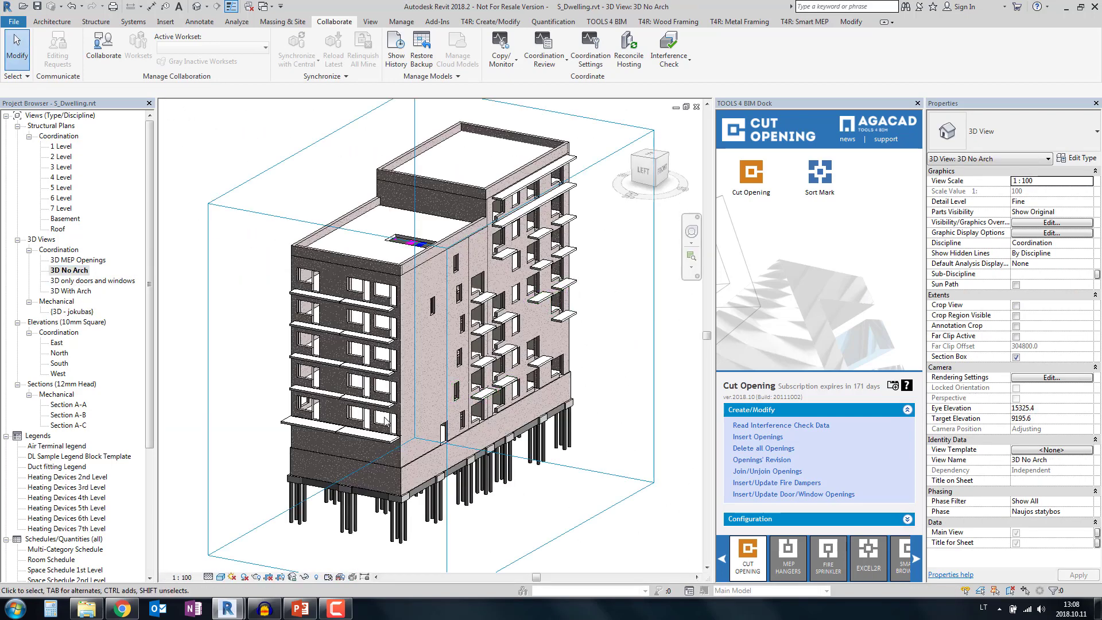
{"action": "middle_click_drag", "start_coordinate": [381, 418], "coordinate": [251, 294], "text": "shift"}
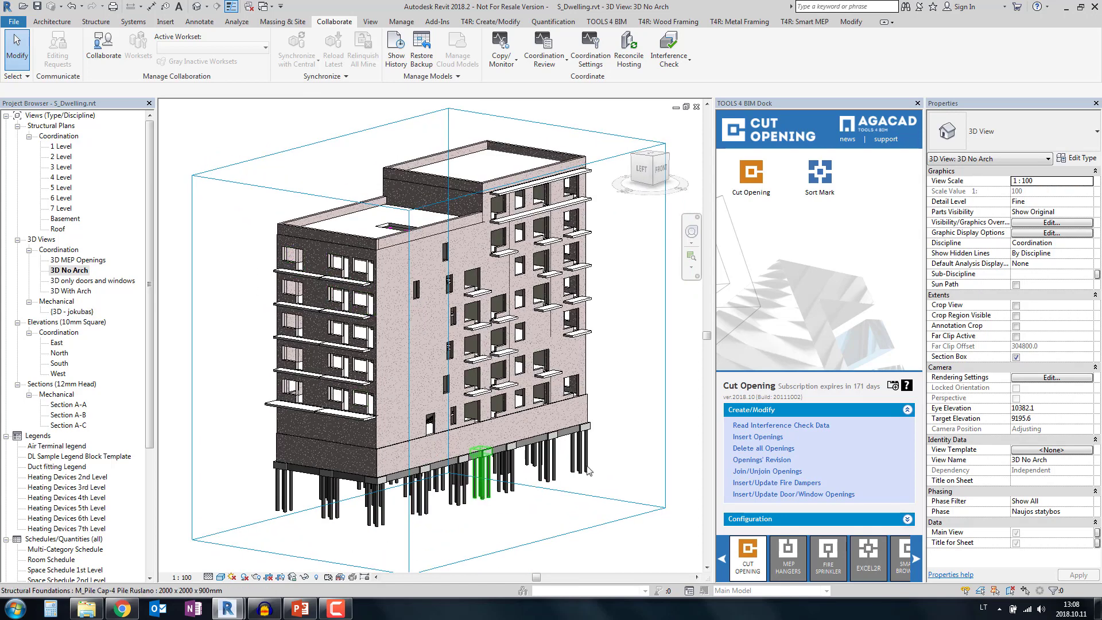
{"action": "middle_click_drag", "start_coordinate": [592, 467], "coordinate": [573, 464], "text": "shift"}
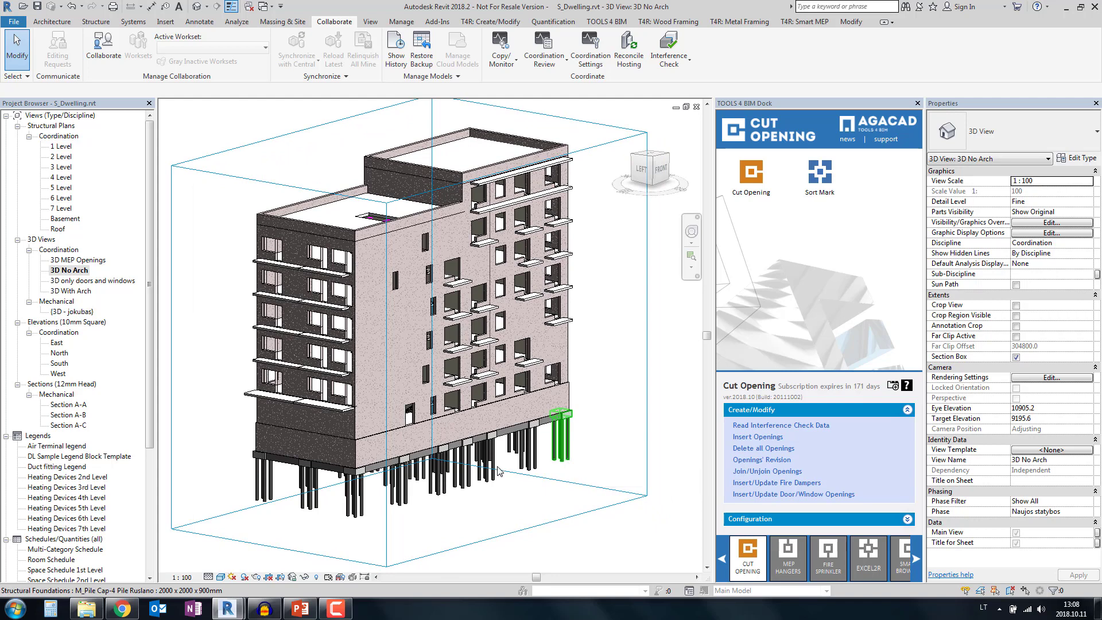
Step: Switch to the AGACAD_Cut Opening 101 presentation in PowerPoint and show the closing THANK YOU! slide full screen
{"action": "left_click", "coordinate": [291, 613]}
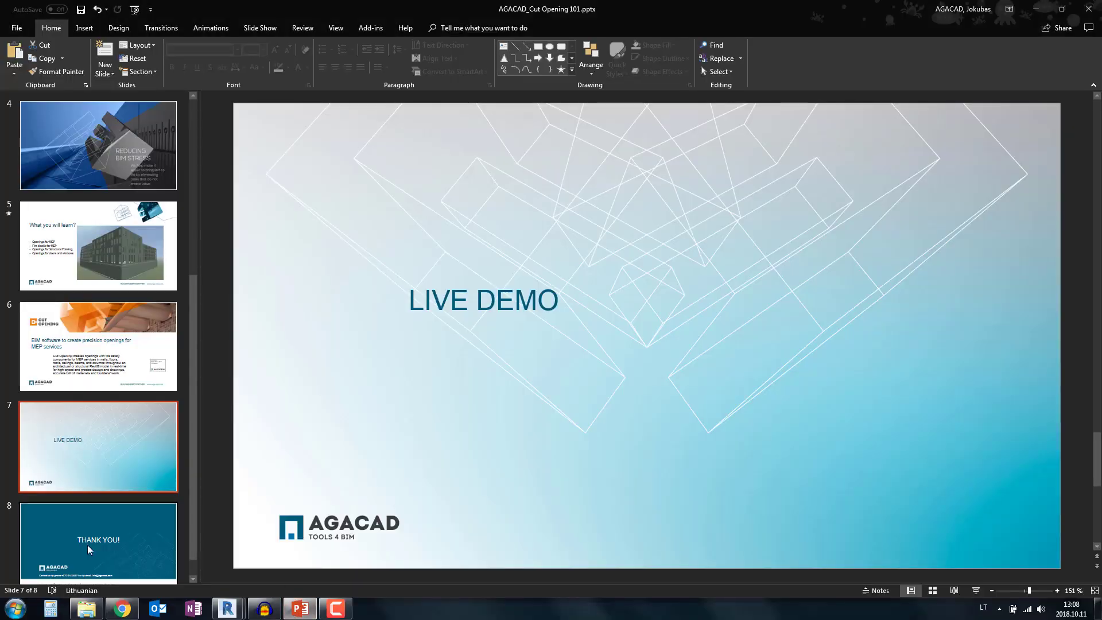
{"action": "key", "text": "Down"}
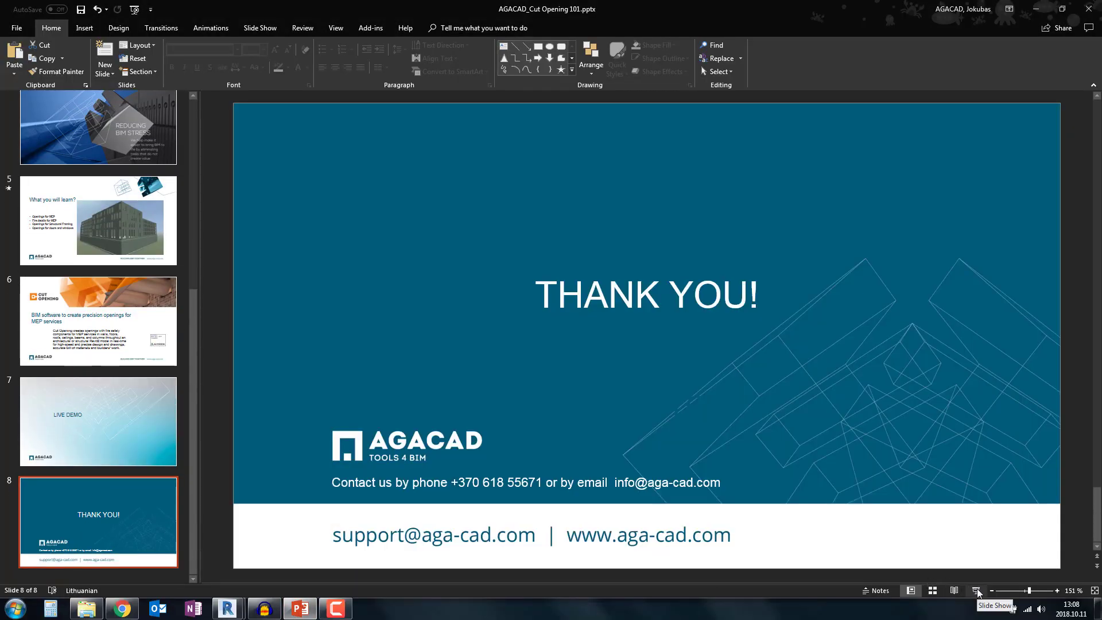
{"action": "left_click", "coordinate": [975, 590]}
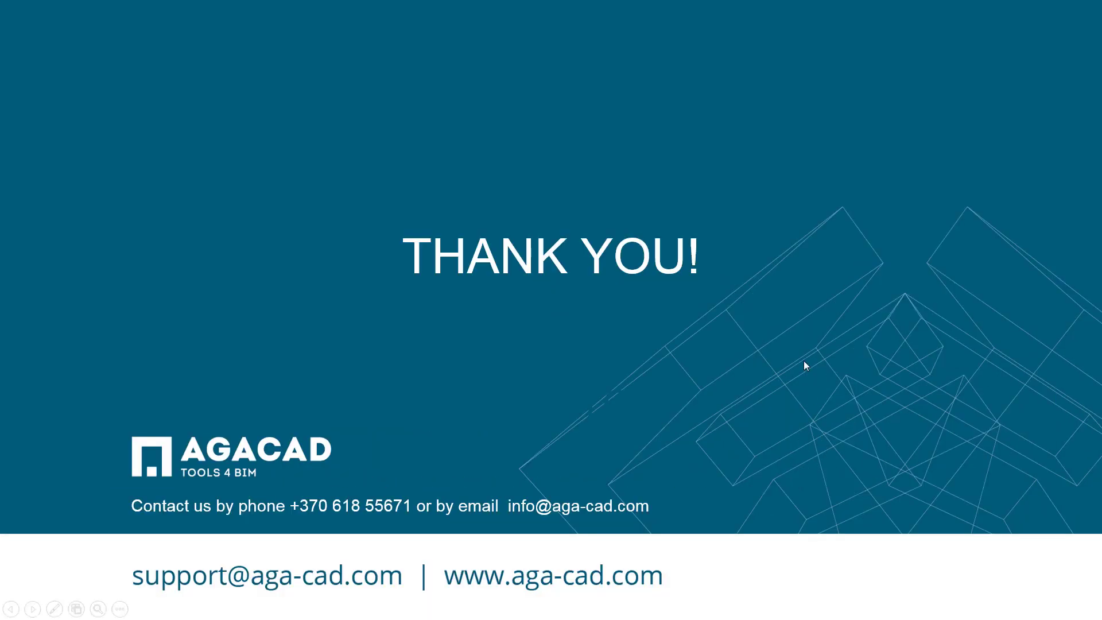